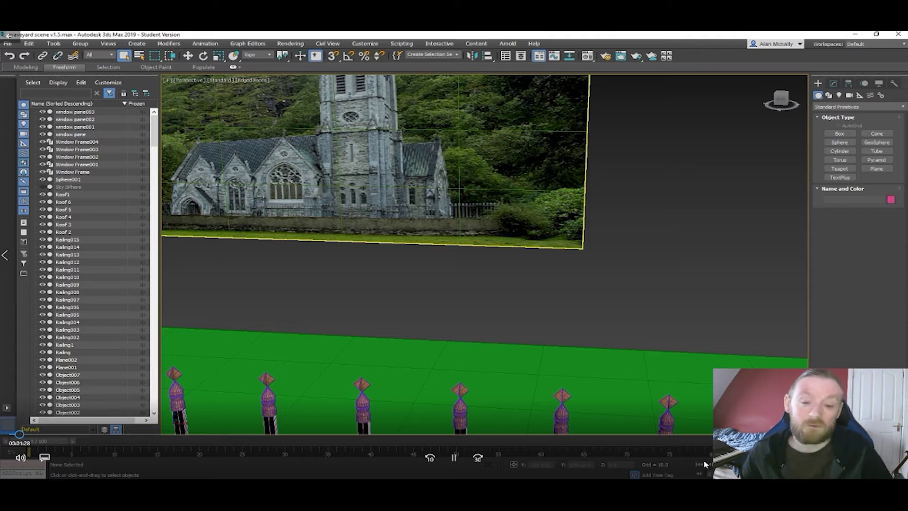
- Examine the church reference photo and compare it with the modelled bell tower
scroll(251, 210, up, 2)
middle_drag(289, 194, 367, 245)
scroll(436, 202, down, 2)
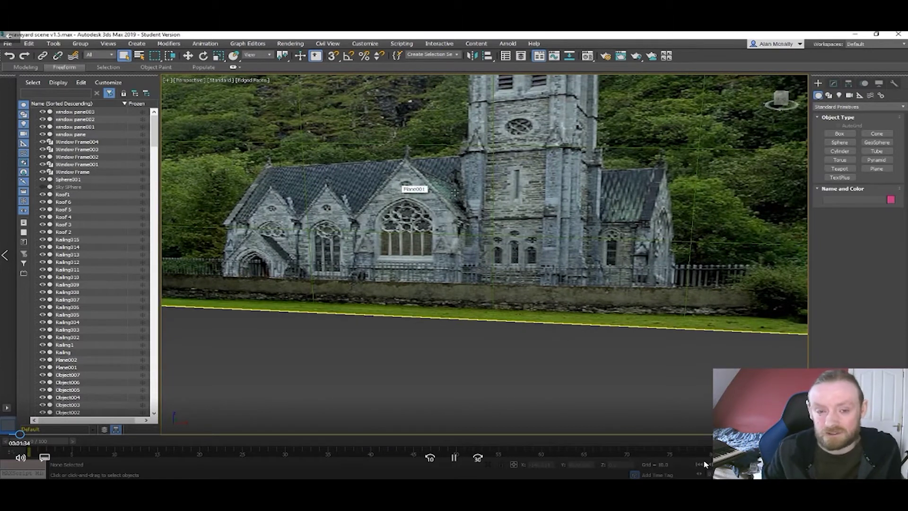
scroll(460, 194, down, 5)
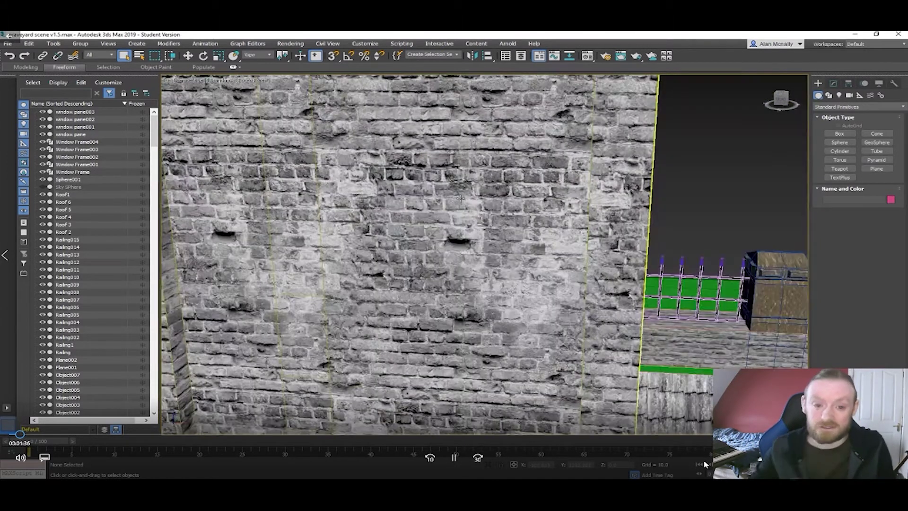
middle_drag(470, 228, 439, 223)
scroll(439, 222, up, 5)
scroll(440, 222, down, 5)
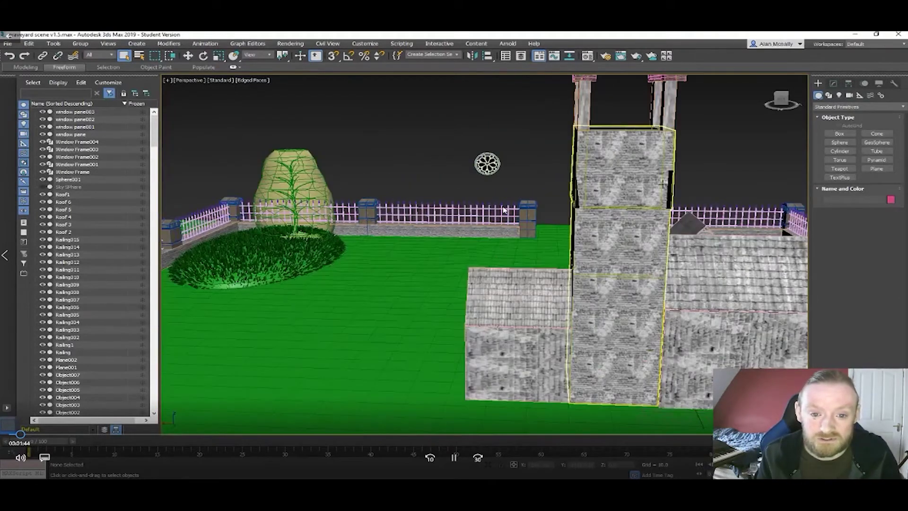
scroll(669, 198, up, 6)
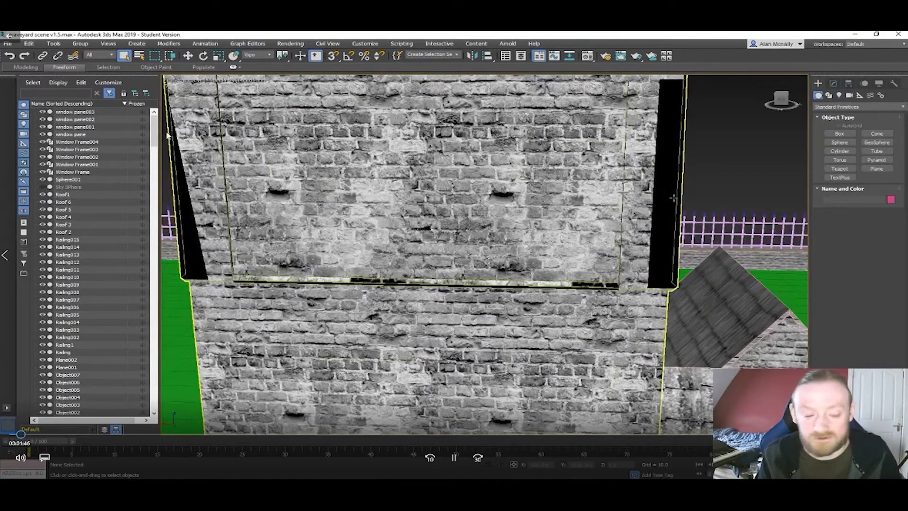
- Render a close-up of the bell tower's upper brickwork in the Perspective view and close the render window
key(shift+q)
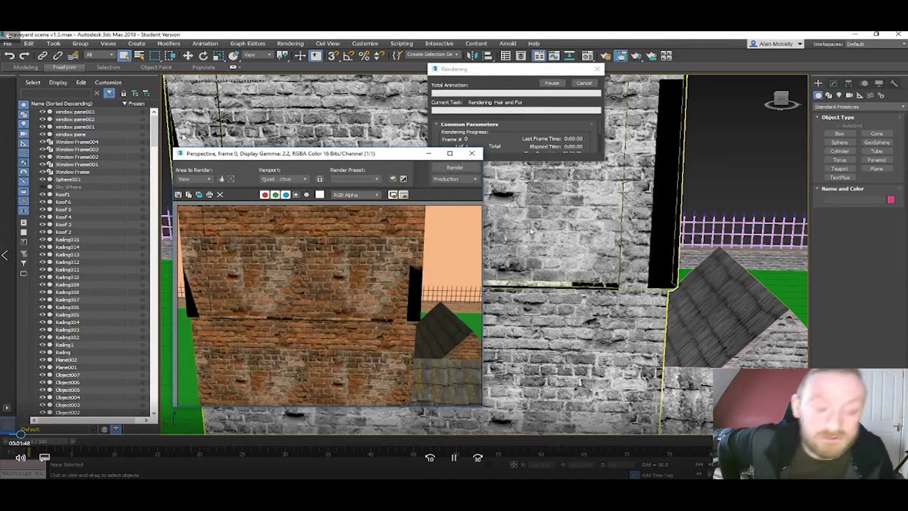
click(477, 157)
middle_drag(477, 157, 431, 162)
- Render the bell tower from the side, including its arches, and close the render window
scroll(430, 161, down, 5)
alt+middle_drag(534, 182, 589, 293)
scroll(460, 197, up, 6)
scroll(429, 194, up, 1)
scroll(430, 198, down, 1)
scroll(464, 294, down, 3)
scroll(589, 293, down, 5)
alt+middle_drag(535, 284, 571, 283)
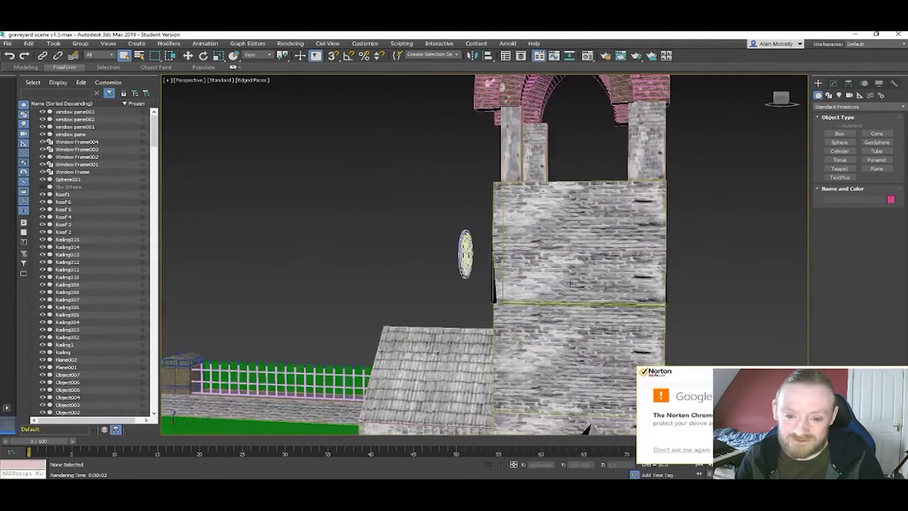
key(shift+q)
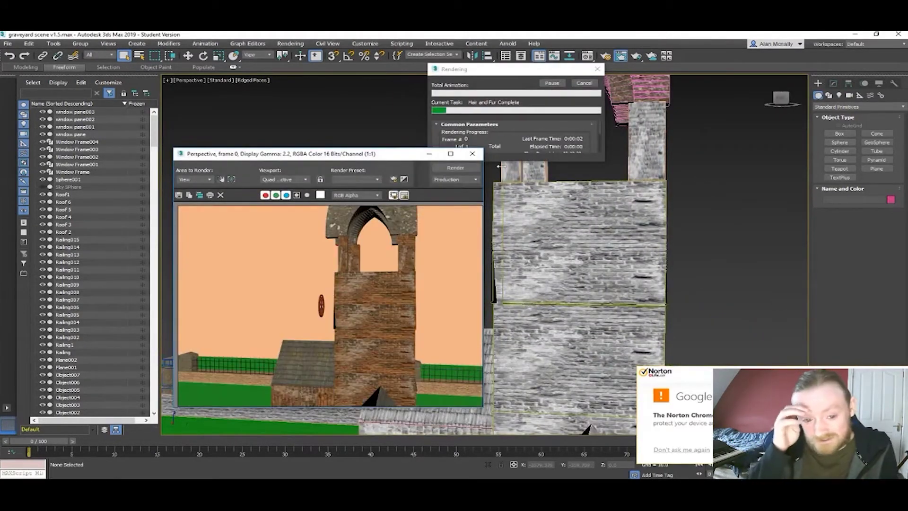
click(472, 154)
- Examine the church, the railings and the entrance gap between the two front pillars
alt+middle_drag(487, 222, 545, 256)
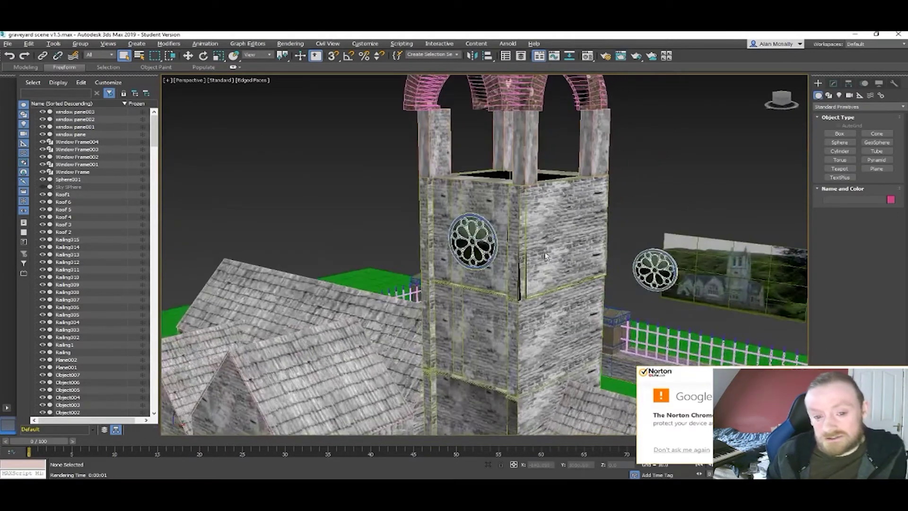
scroll(531, 344, down, 8)
middle_drag(531, 345, 589, 310)
click(895, 372)
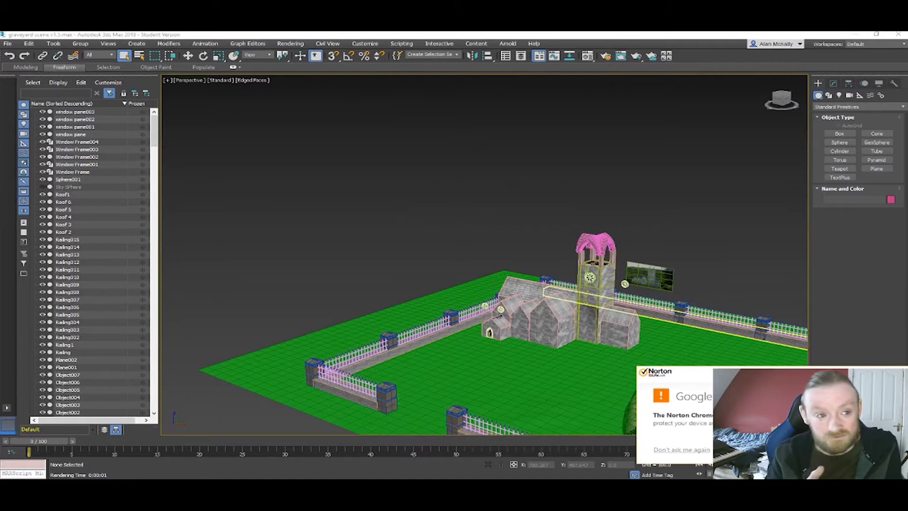
alt+middle_drag(610, 368, 538, 290)
scroll(619, 369, up, 3)
middle_drag(475, 328, 423, 297)
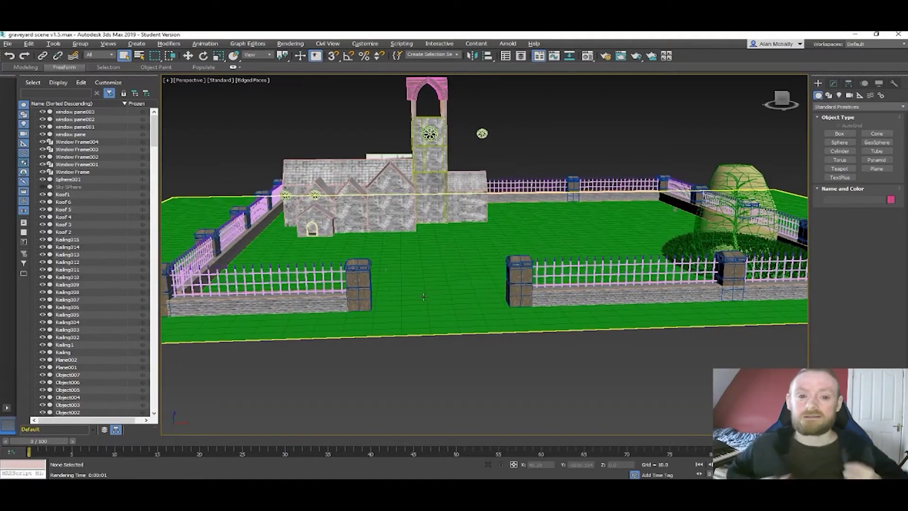
scroll(424, 297, up, 5)
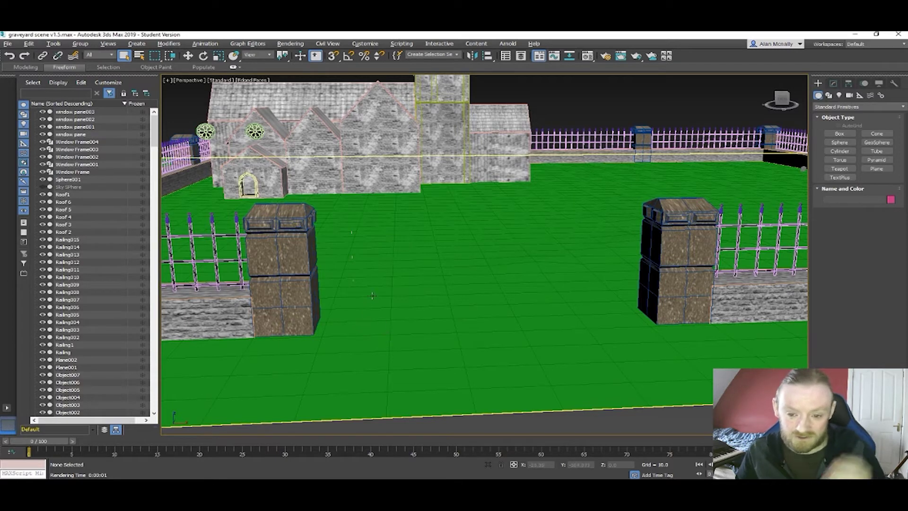
middle_drag(546, 288, 703, 278)
scroll(704, 277, down, 5)
scroll(704, 278, up, 5)
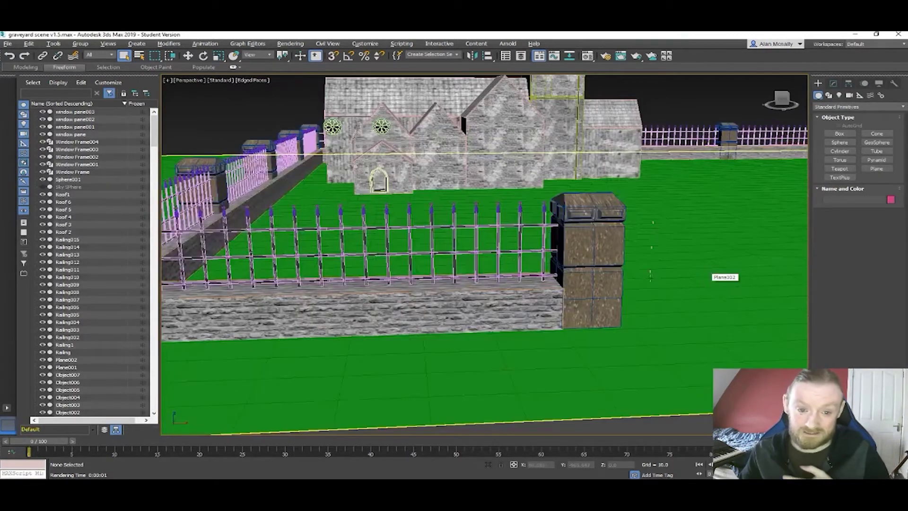
middle_drag(741, 278, 596, 269)
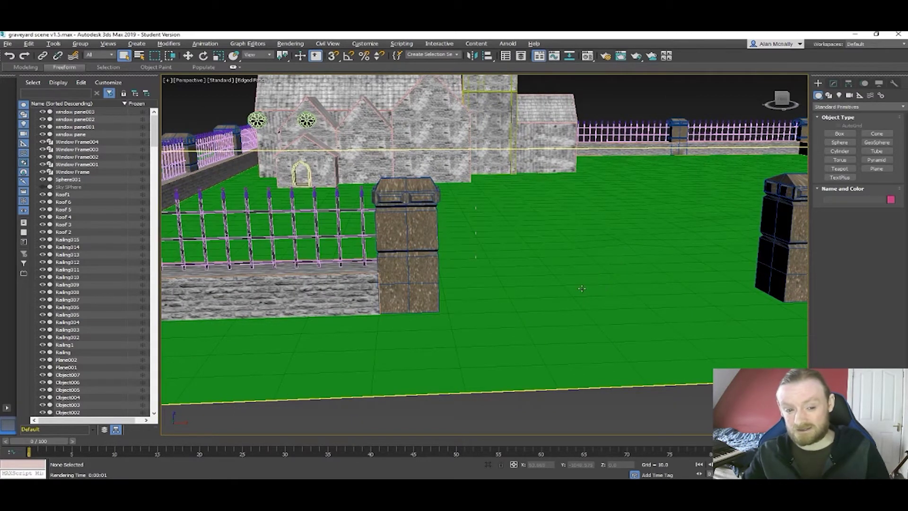
middle_drag(576, 288, 478, 281)
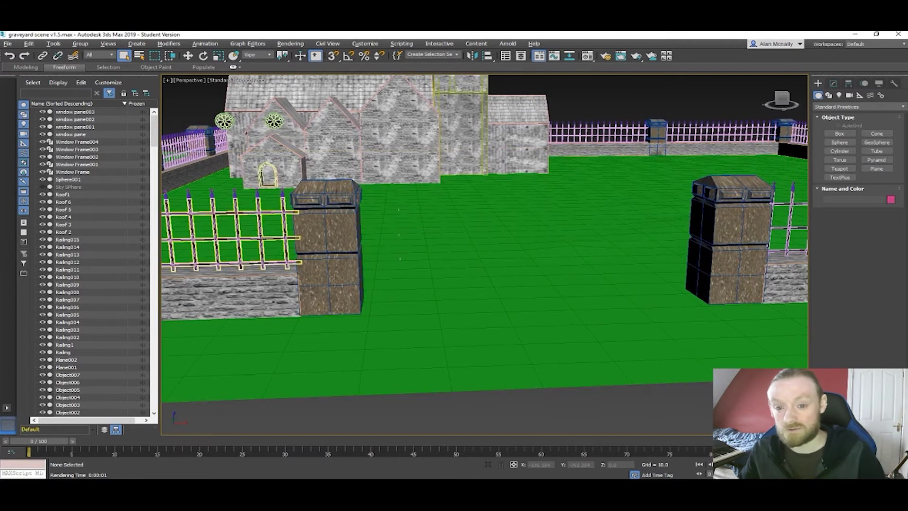
- Clone one vertical bar element of the railing left of the entrance into the gap as a separate object
click(268, 233)
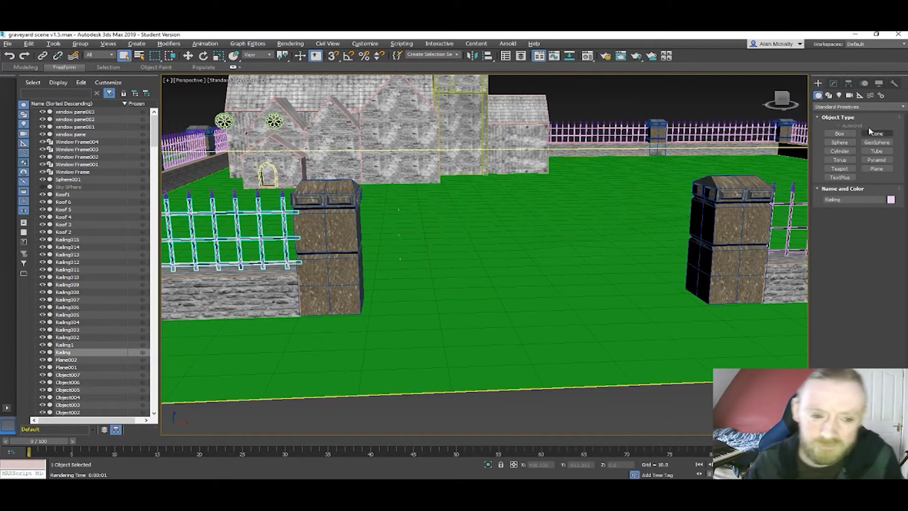
click(834, 84)
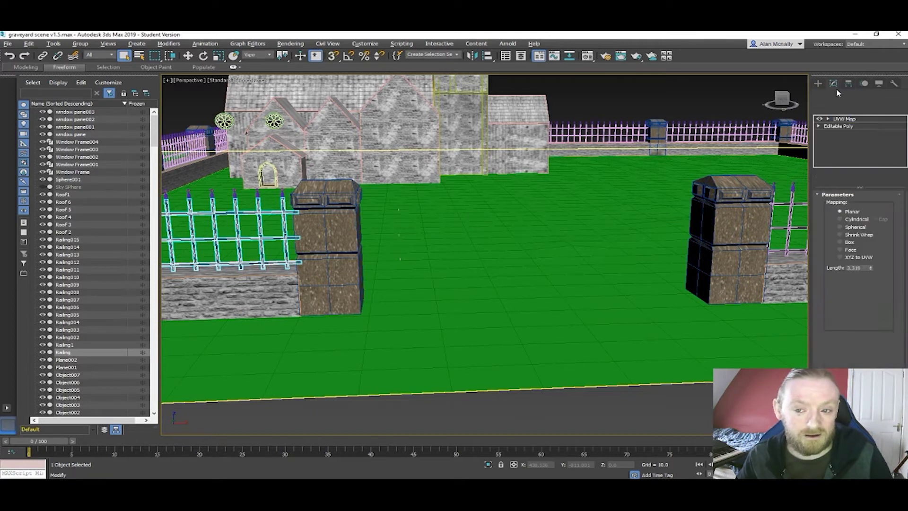
click(820, 127)
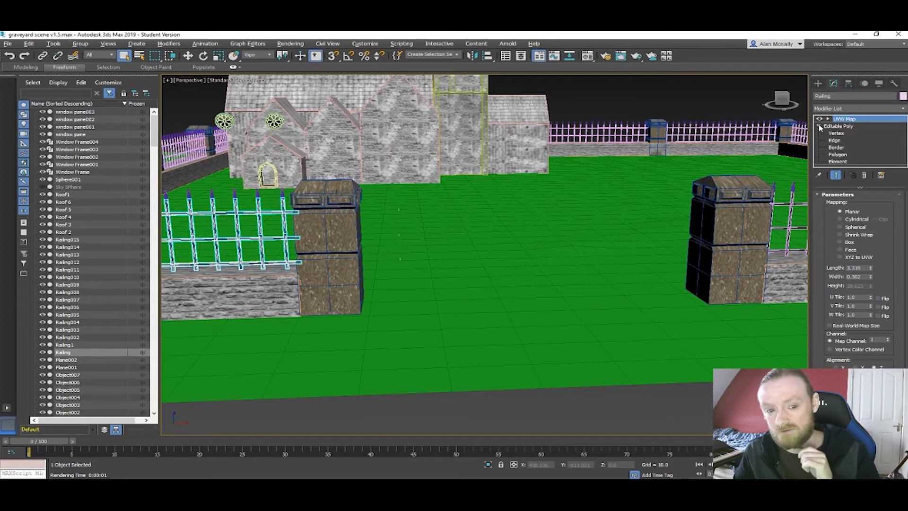
click(837, 161)
click(260, 231)
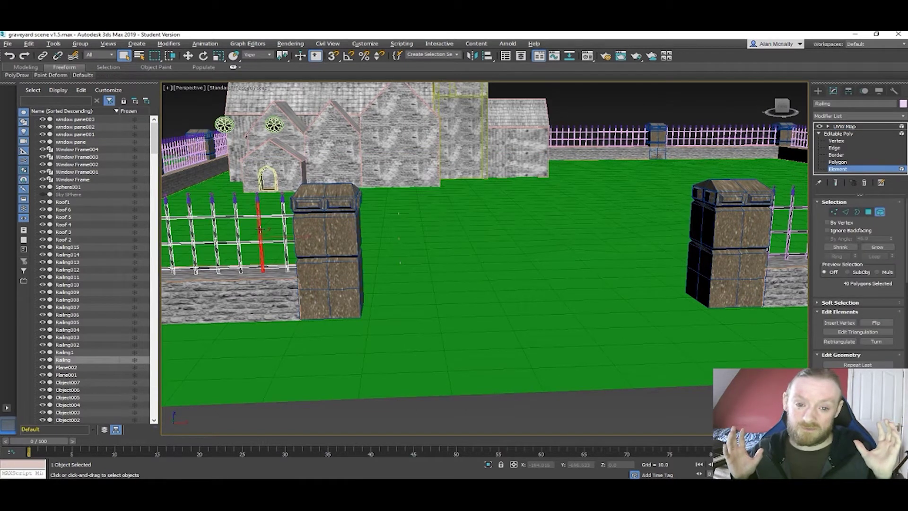
key(w)
shift+drag(292, 238, 441, 245)
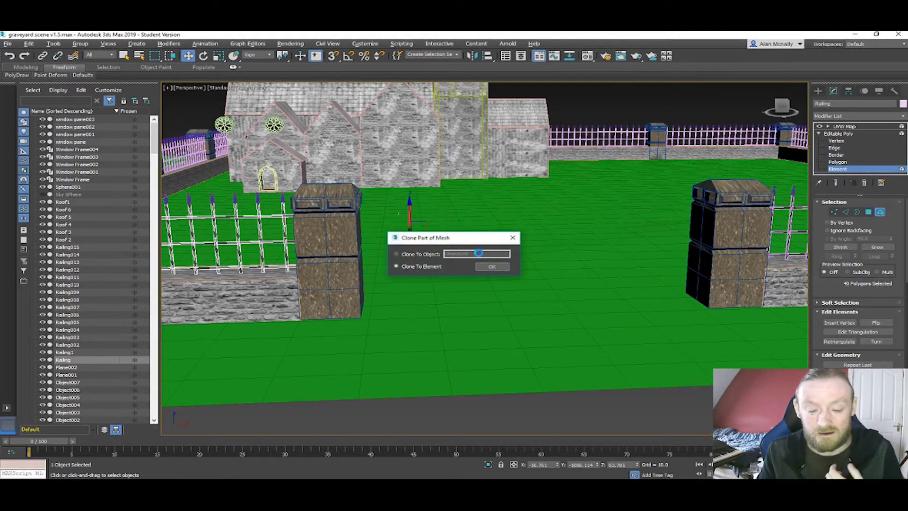
click(411, 255)
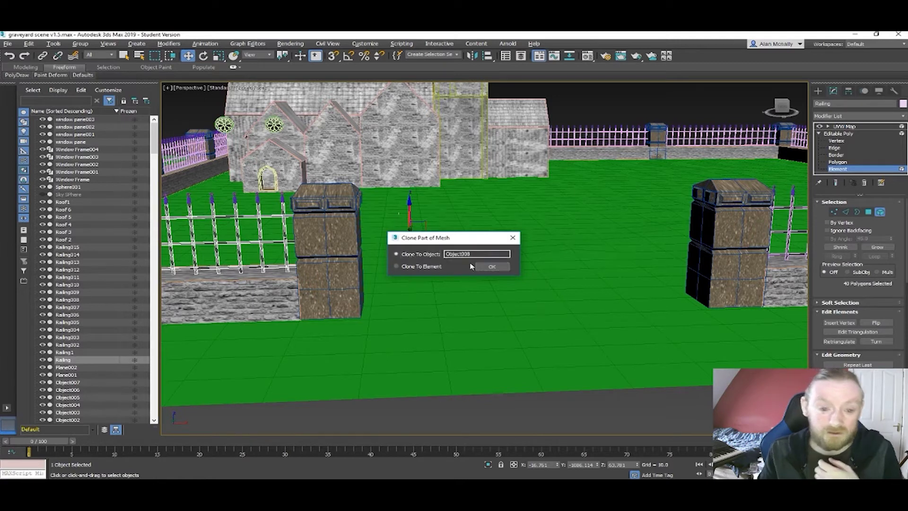
click(496, 267)
- Clone the middle horizontal bar element of the same railing into the entrance gap as a separate object
scroll(421, 247, up, 5)
scroll(420, 247, down, 5)
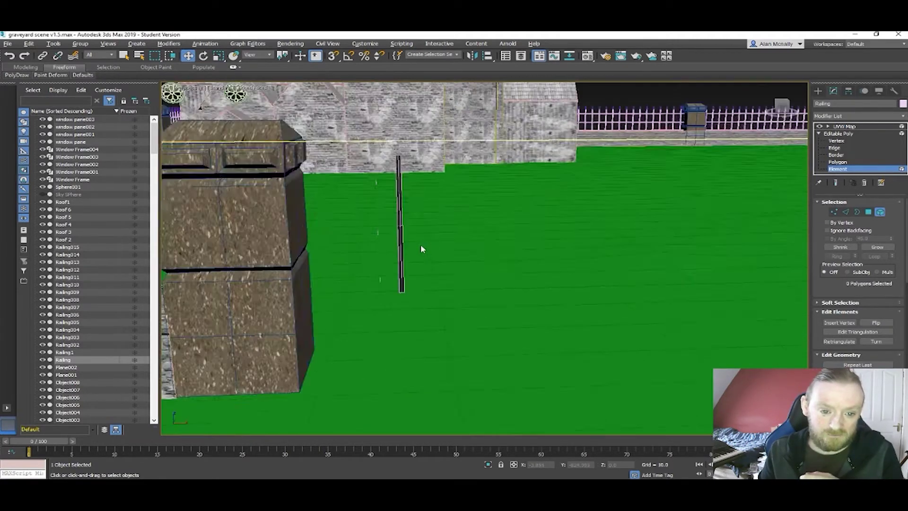
middle_drag(413, 247, 457, 254)
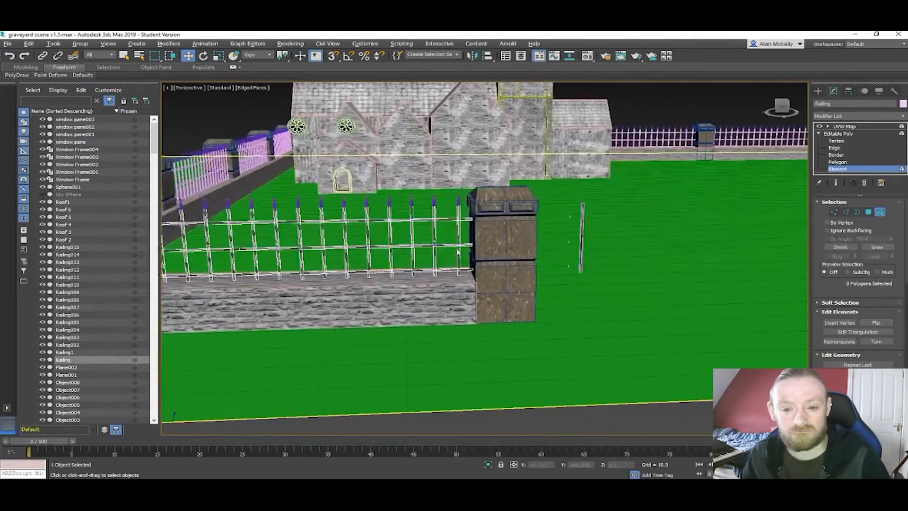
click(459, 243)
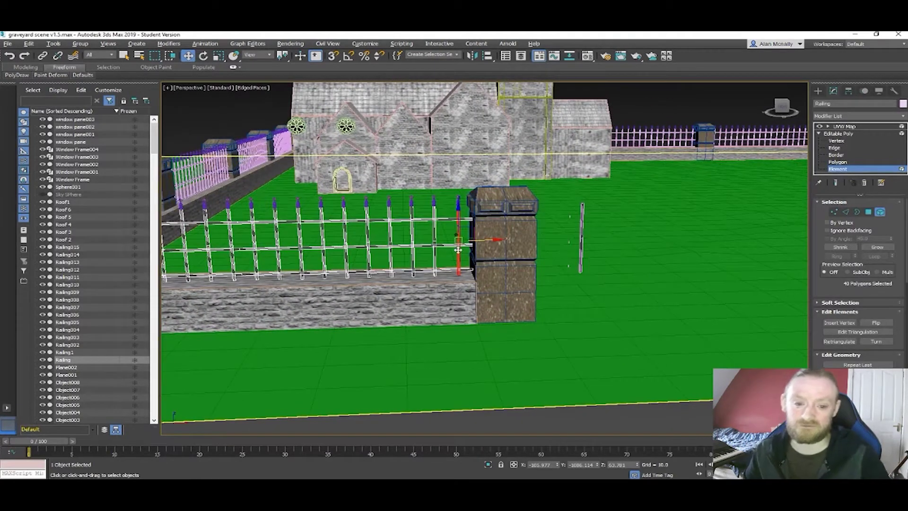
click(447, 246)
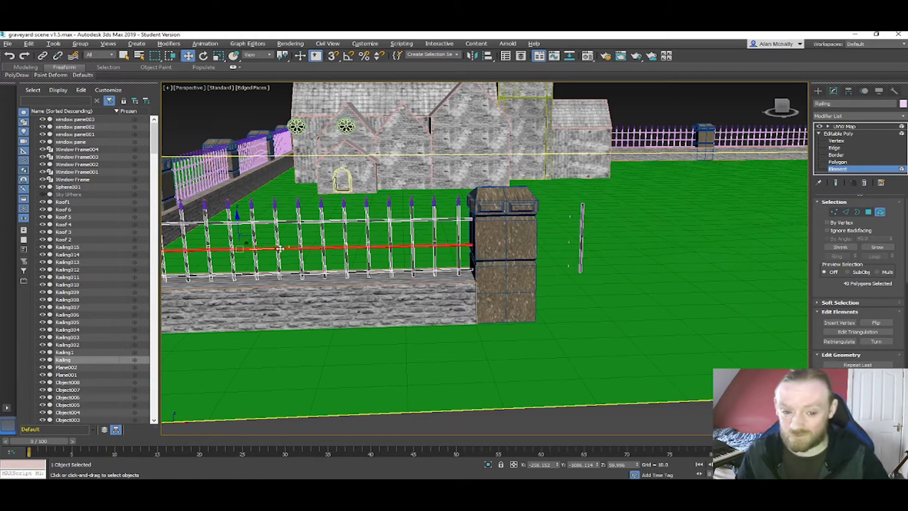
drag(277, 248, 773, 240)
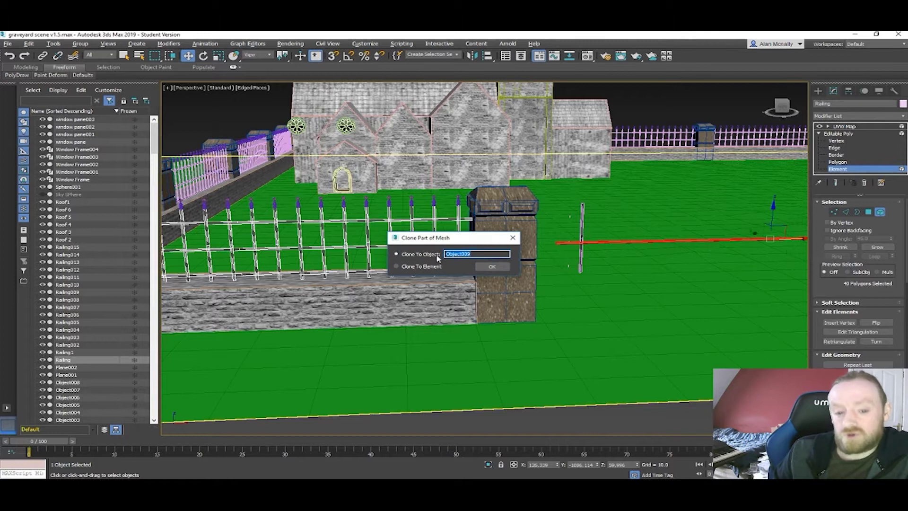
click(483, 267)
middle_drag(628, 278, 478, 273)
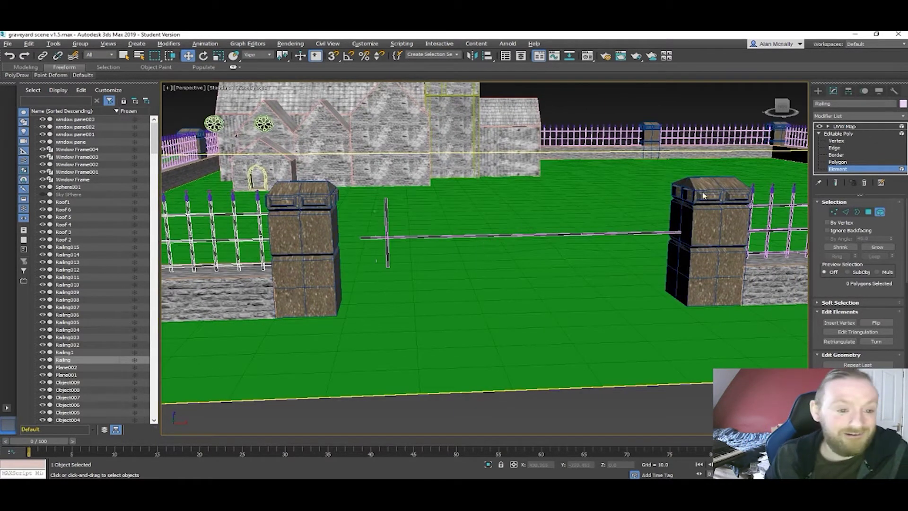
- Leave element editing, scale the cloned horizontal bar shorter and move it beside the left entrance pillar
click(839, 135)
click(844, 127)
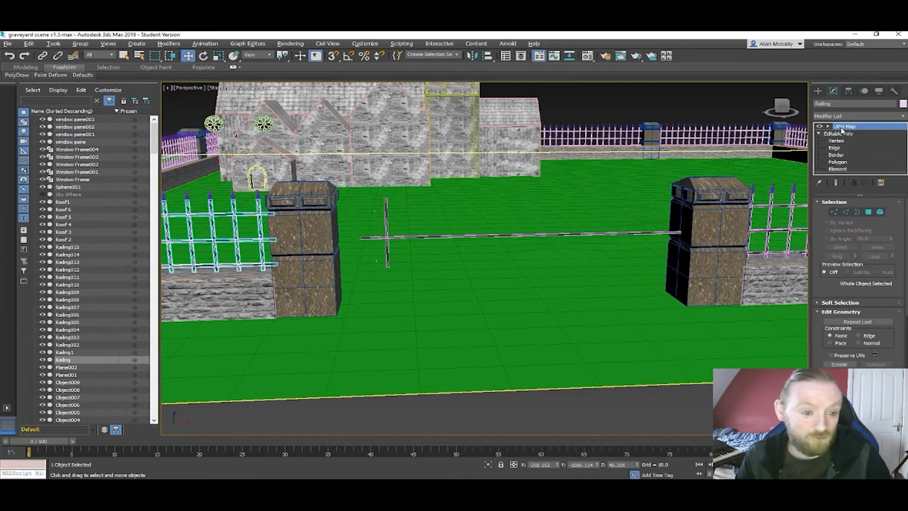
click(540, 235)
key(e)
key(r)
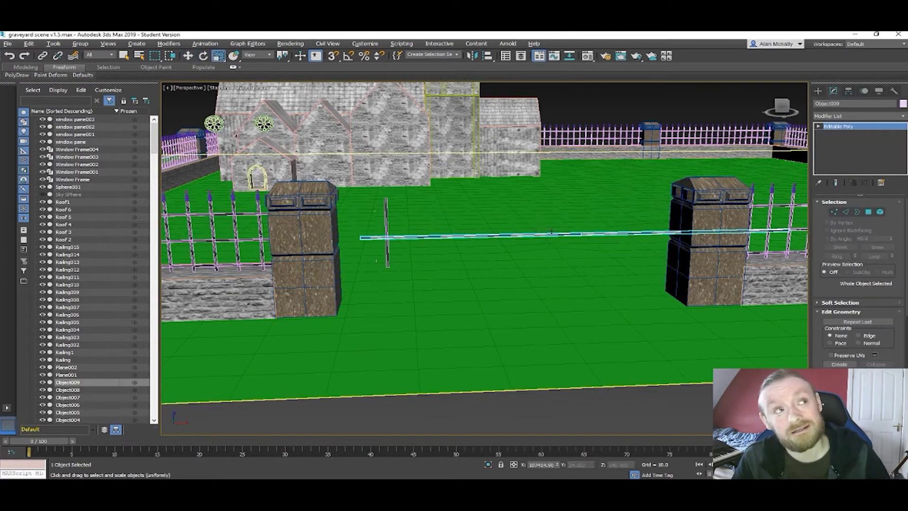
scroll(552, 230, down, 5)
scroll(551, 230, up, 6)
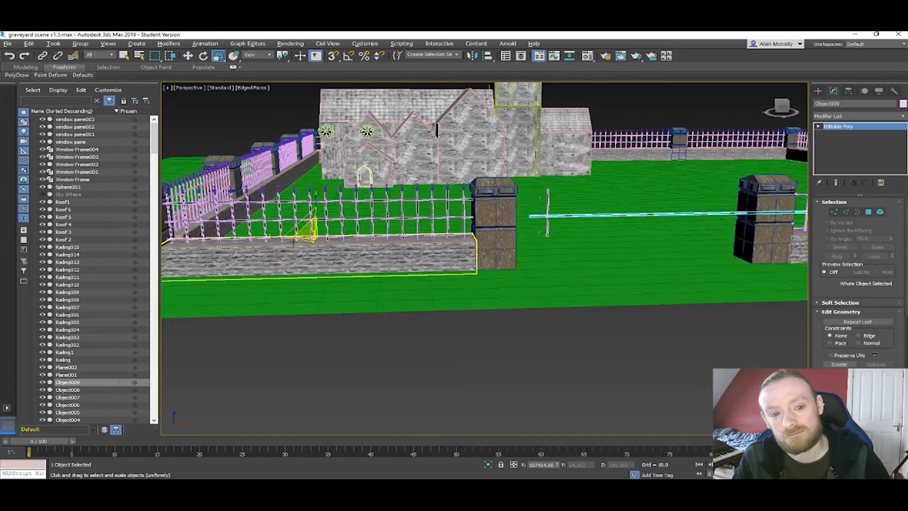
drag(278, 235, 501, 247)
key(w)
middle_drag(581, 251, 396, 246)
scroll(352, 212, up, 5)
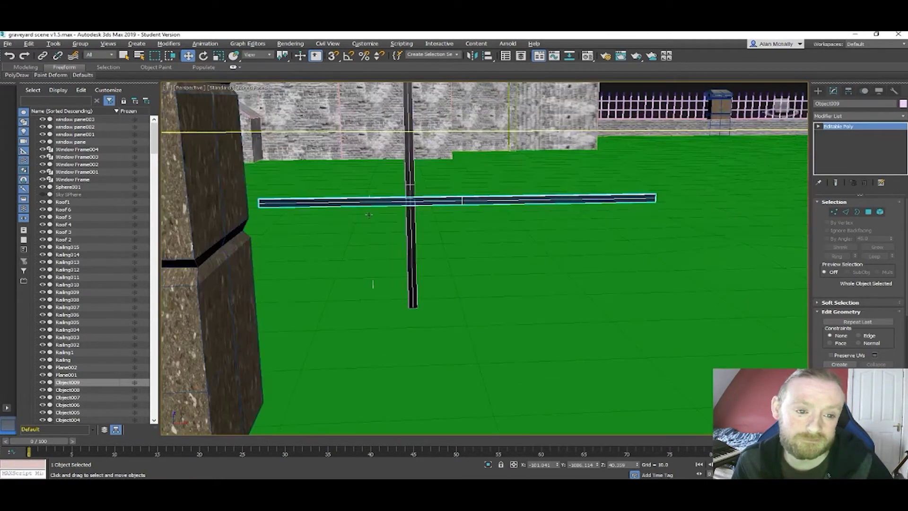
scroll(371, 214, down, 2)
- Lower the cloned vertical bar until its top meets the horizontal bar and shift it slightly towards the left pillar
click(387, 203)
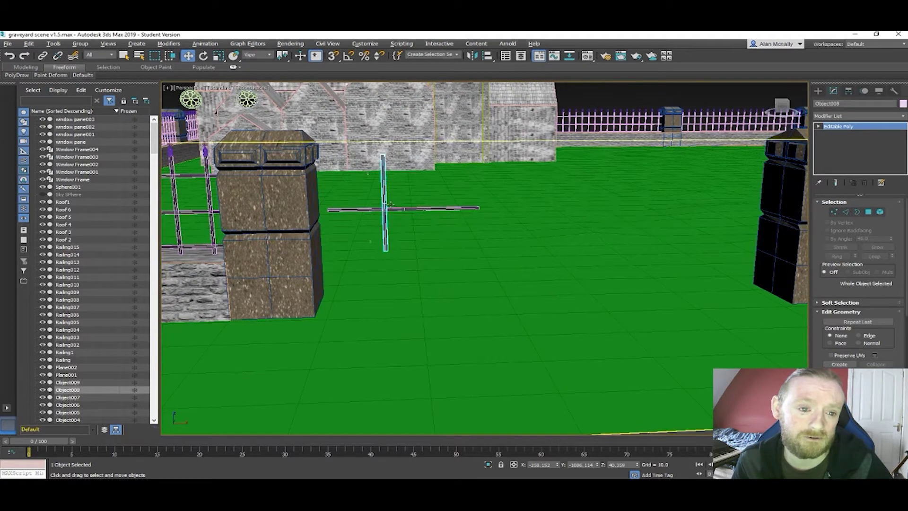
scroll(390, 204, down, 6)
scroll(360, 207, up, 3)
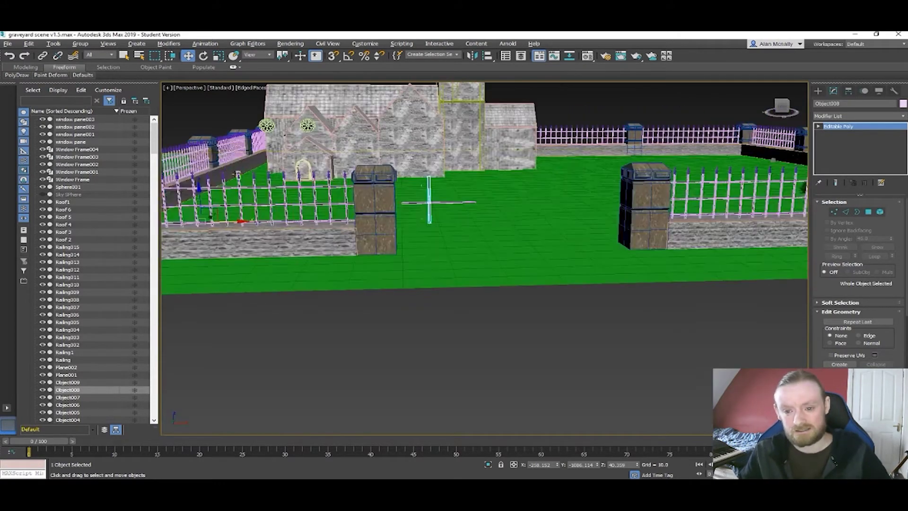
drag(201, 190, 201, 214)
drag(245, 243, 231, 242)
- Scale the cloned vertical bar beside the left entrance pillar to about 143 percent of its height
scroll(503, 233, up, 5)
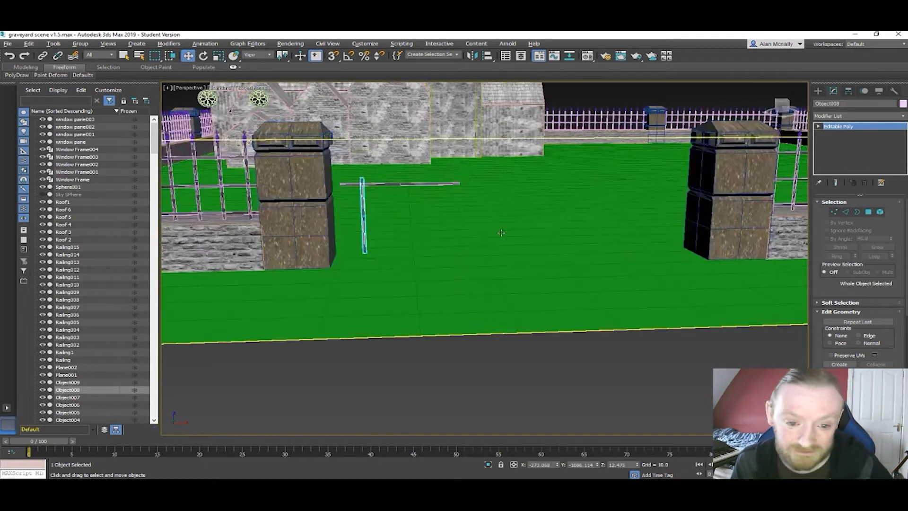
scroll(452, 230, down, 2)
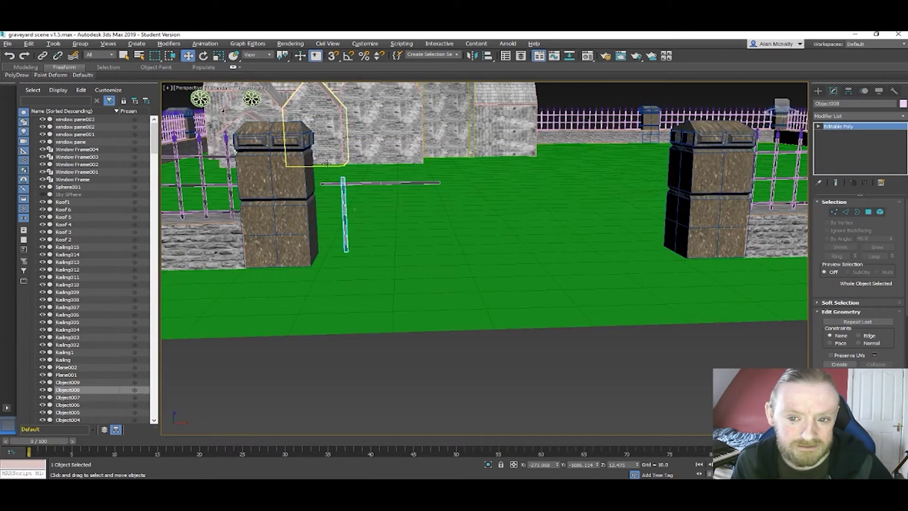
key(e)
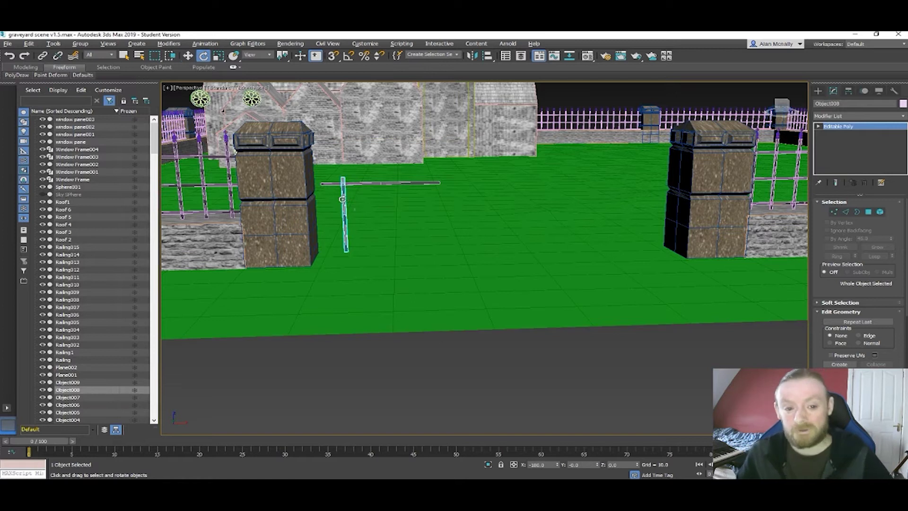
scroll(321, 206, down, 5)
key(r)
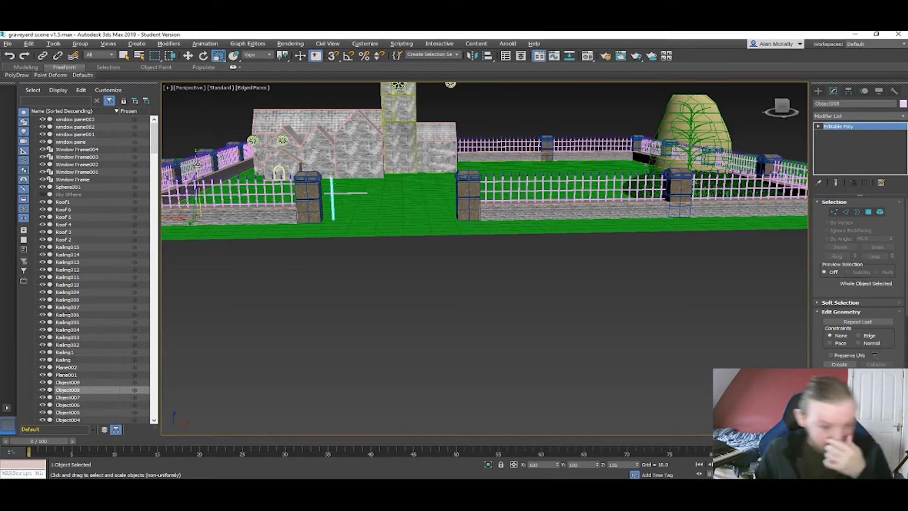
drag(198, 162, 197, 167)
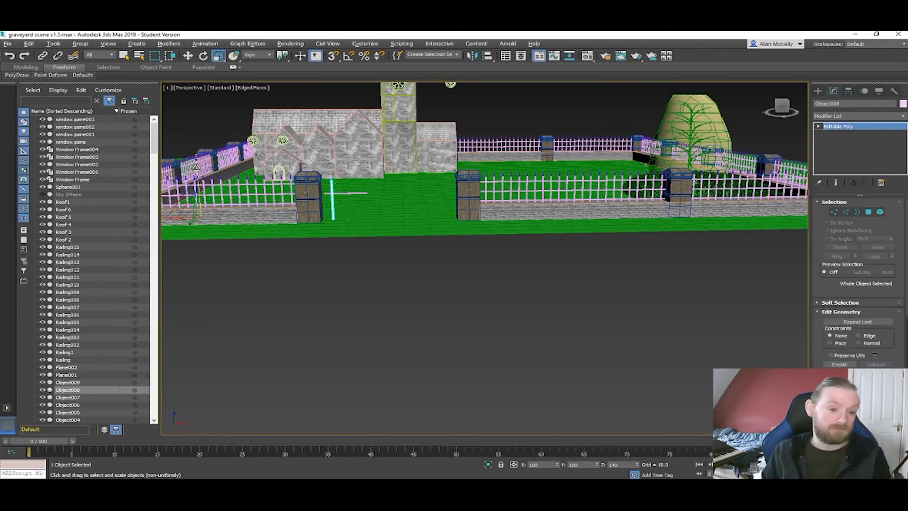
scroll(368, 217, up, 5)
middle_drag(342, 207, 408, 233)
middle_drag(326, 191, 327, 218)
scroll(356, 221, up, 5)
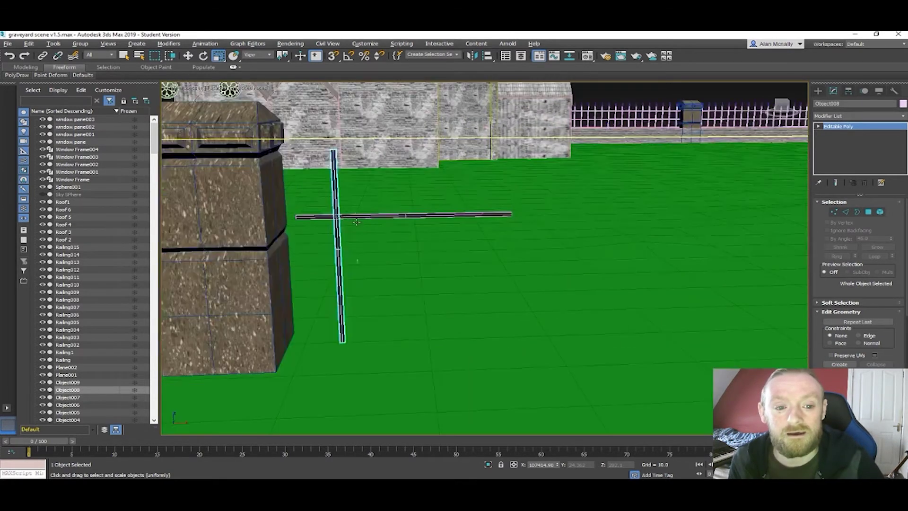
- Scale the cloned horizontal bar to about 149 percent along its length and move it back towards the left pillar
scroll(329, 203, down, 6)
scroll(328, 203, down, 5)
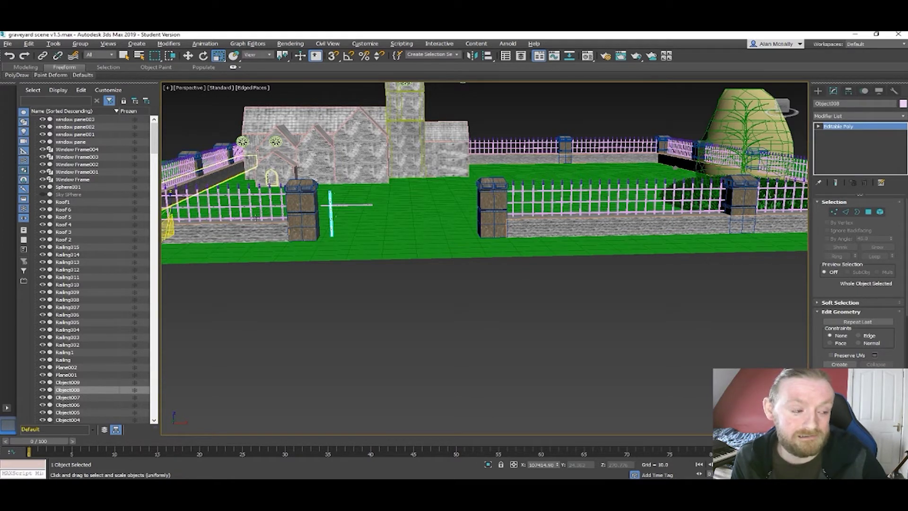
scroll(312, 222, up, 5)
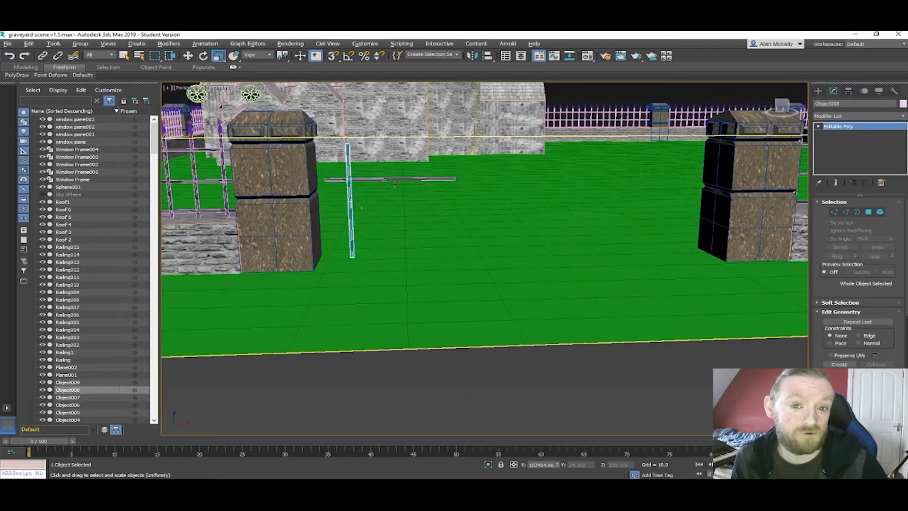
click(394, 180)
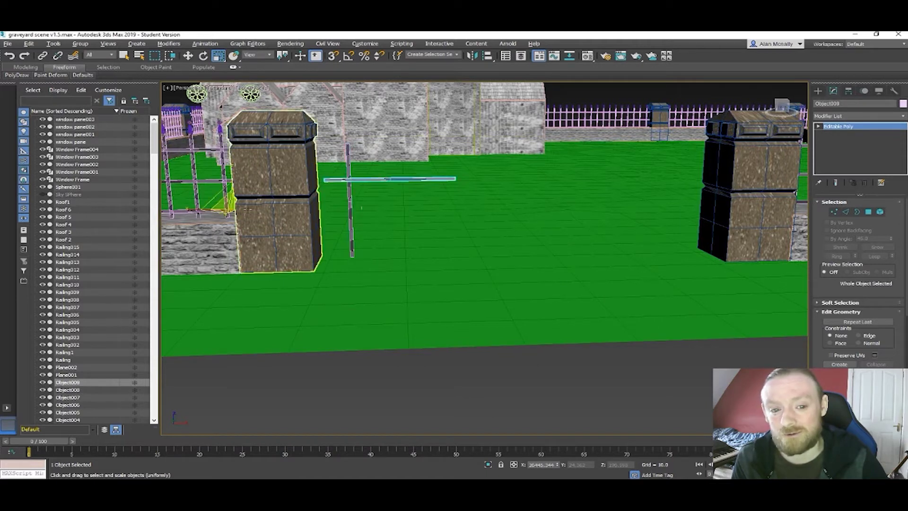
drag(190, 209, 171, 208)
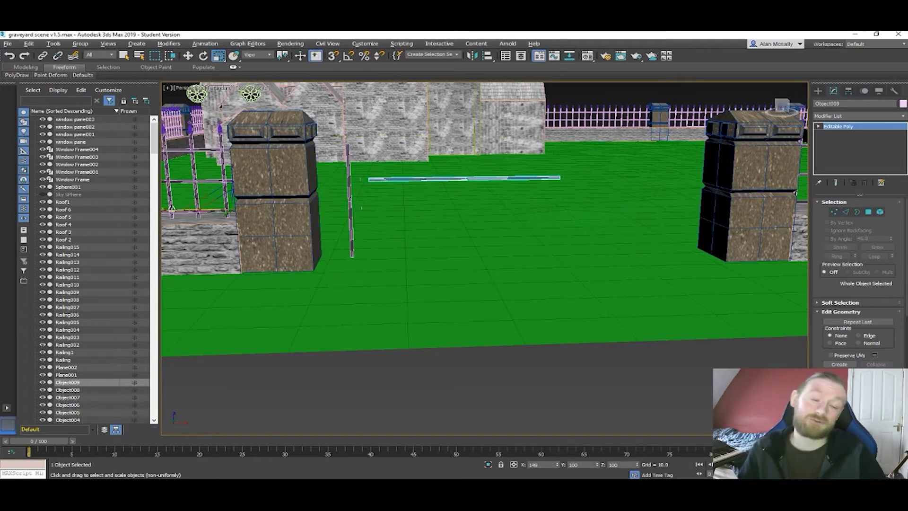
key(w)
drag(265, 210, 229, 209)
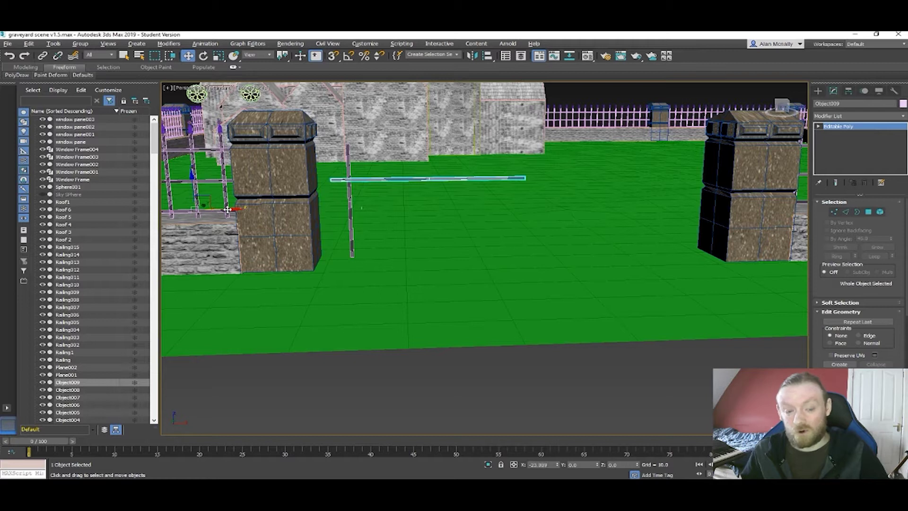
drag(228, 209, 229, 210)
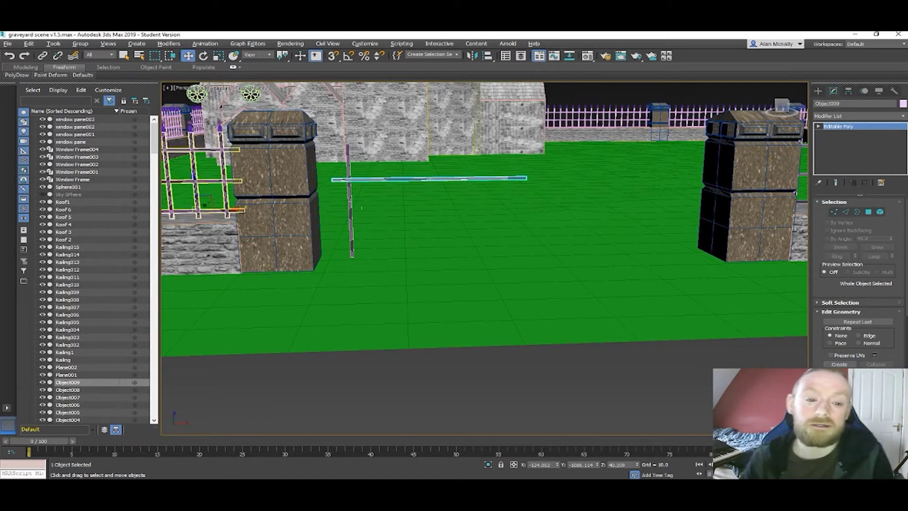
- Move the stretched vertical bar sideways until it stands close to the left entrance pillar
click(352, 216)
scroll(315, 215, down, 4)
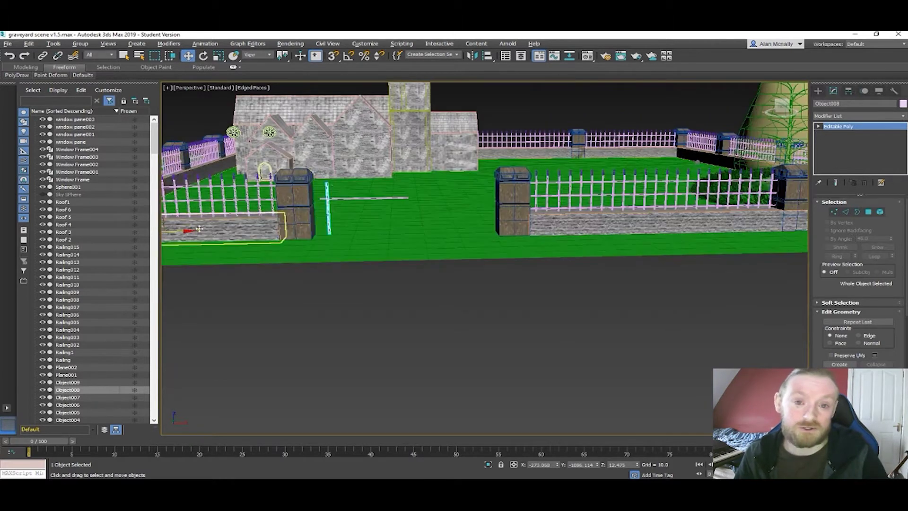
drag(188, 230, 177, 231)
middle_drag(248, 225, 320, 233)
- Switch to File Explorer to look over the reference images in the 3DS Max Graveyard Assignment folder, then return to the scene
mouse_move(258, 477)
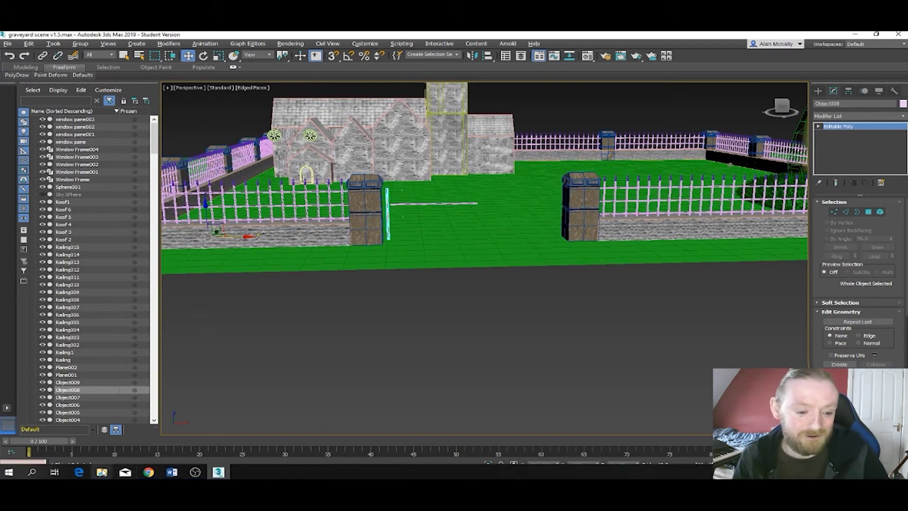
mouse_move(102, 472)
click(158, 454)
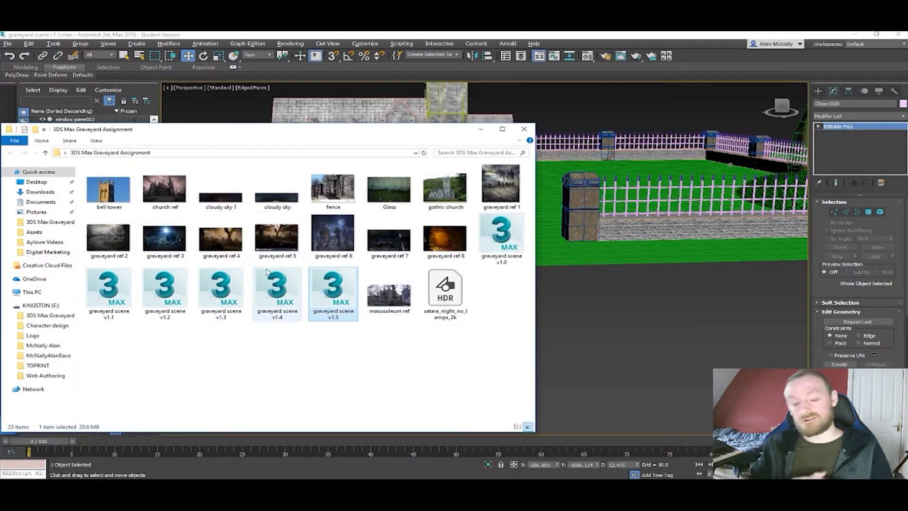
click(480, 128)
- Nudge the vertical bar flush against the inner side of the left entrance pillar
scroll(413, 235, up, 5)
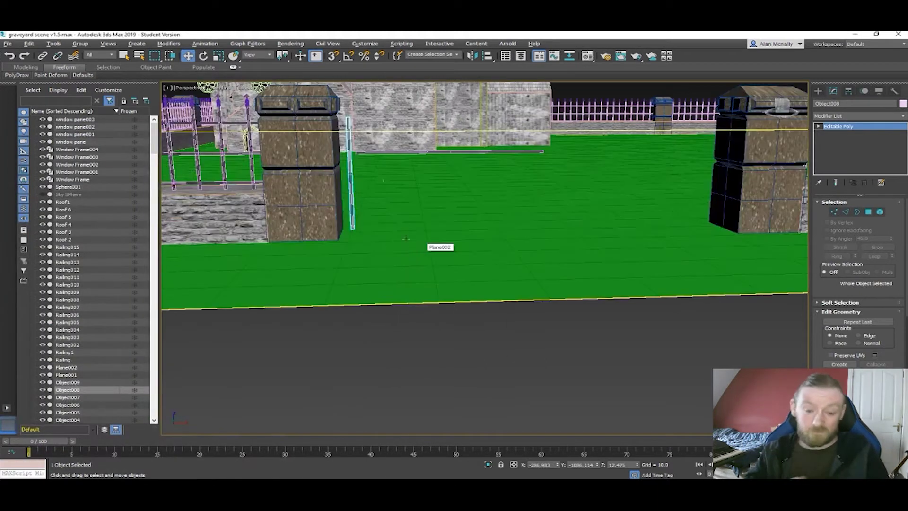
middle_drag(406, 234, 412, 289)
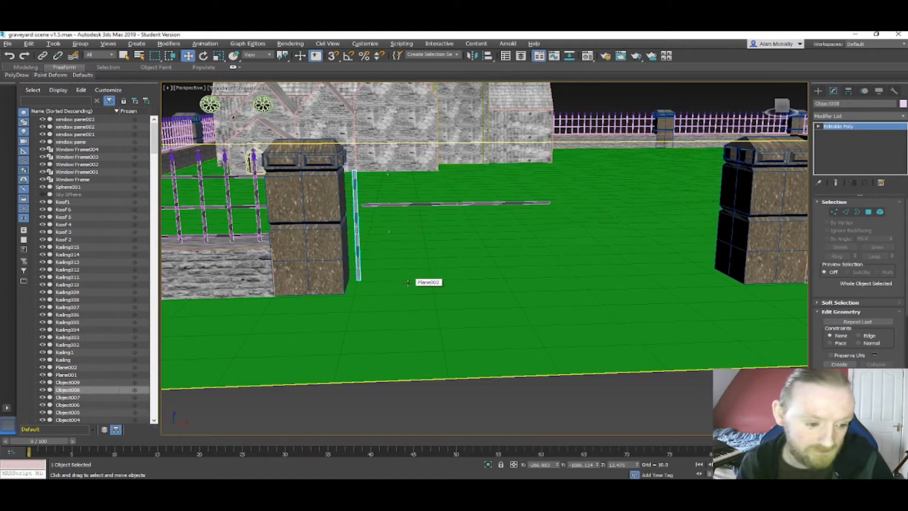
scroll(346, 232, down, 3)
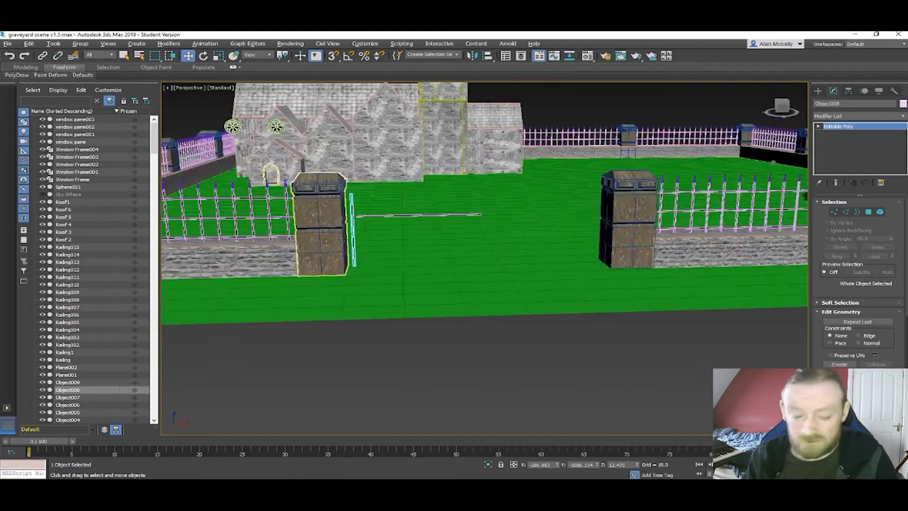
scroll(225, 258, down, 3)
middle_drag(177, 266, 198, 270)
drag(199, 265, 196, 264)
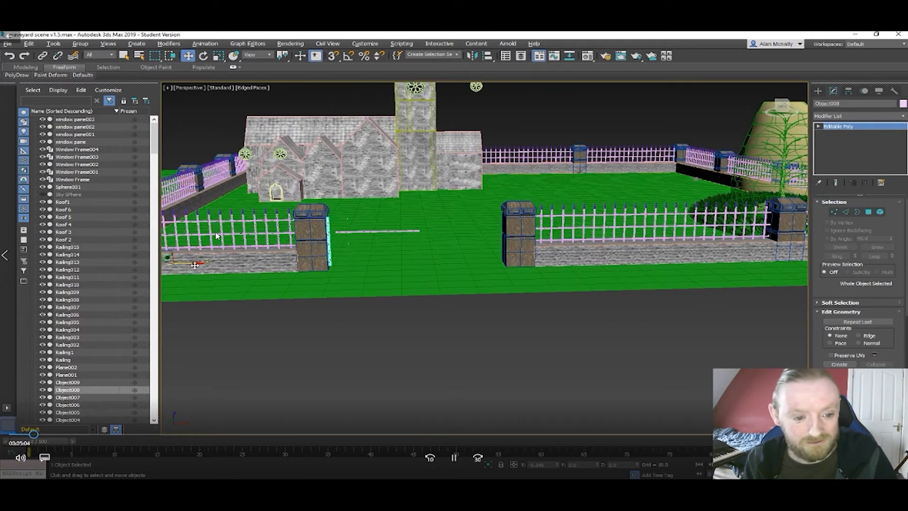
scroll(313, 235, up, 8)
middle_drag(454, 299, 350, 277)
scroll(351, 279, down, 4)
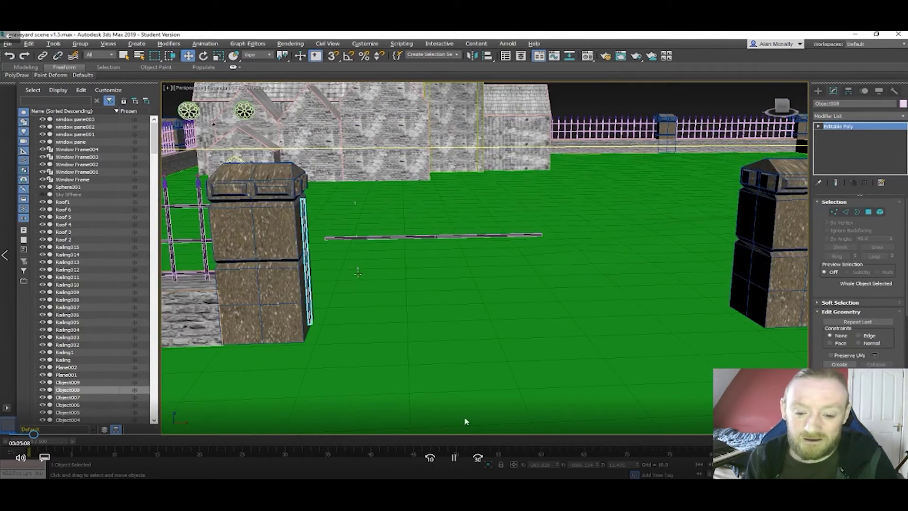
- Clone the vertical bar as a single copy a short distance into the entrance gap
scroll(309, 268, down, 5)
middle_drag(307, 268, 362, 273)
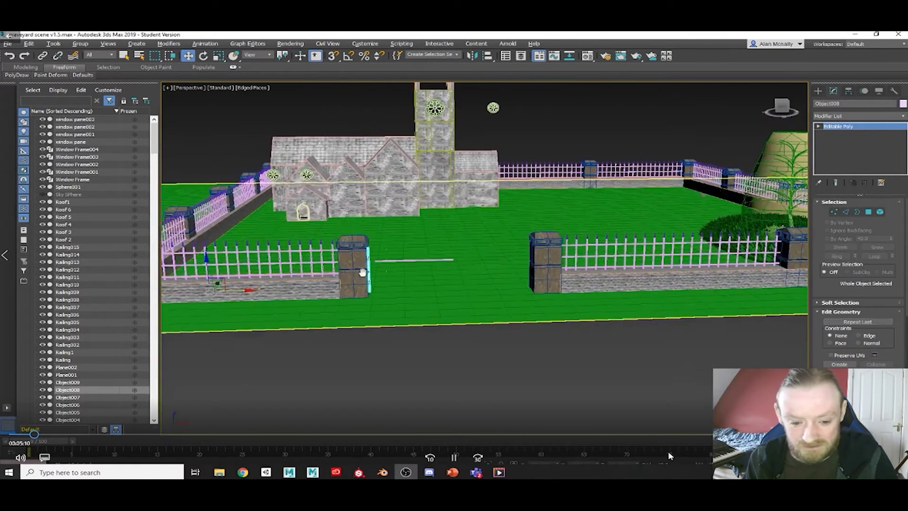
shift+drag(240, 289, 249, 291)
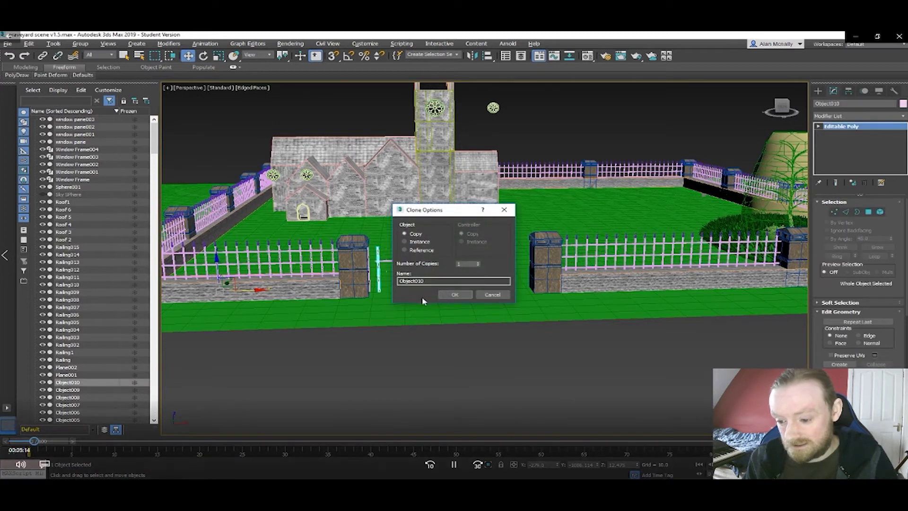
click(461, 295)
- Move the horizontal bar against the left pillar and lower it to the bottom of the vertical bars
scroll(422, 297, up, 6)
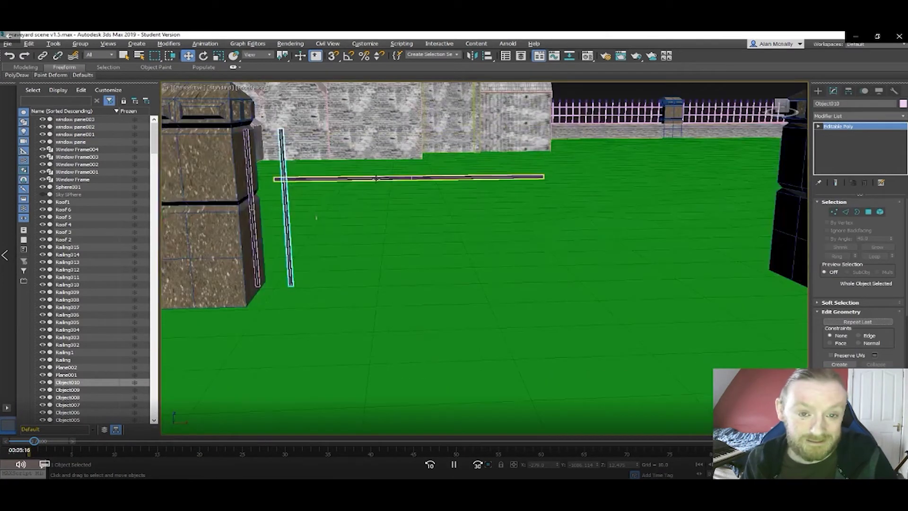
click(383, 179)
scroll(341, 212, down, 5)
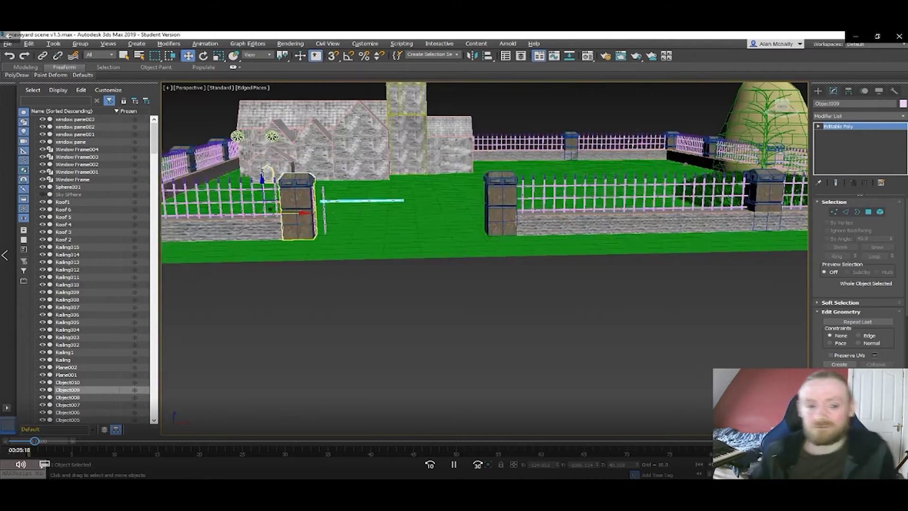
drag(298, 214, 293, 215)
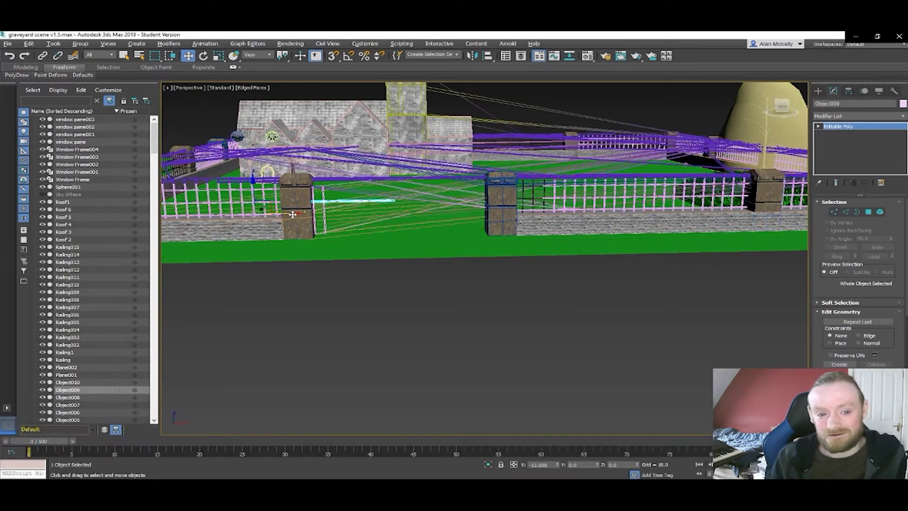
drag(252, 181, 253, 209)
scroll(371, 213, up, 5)
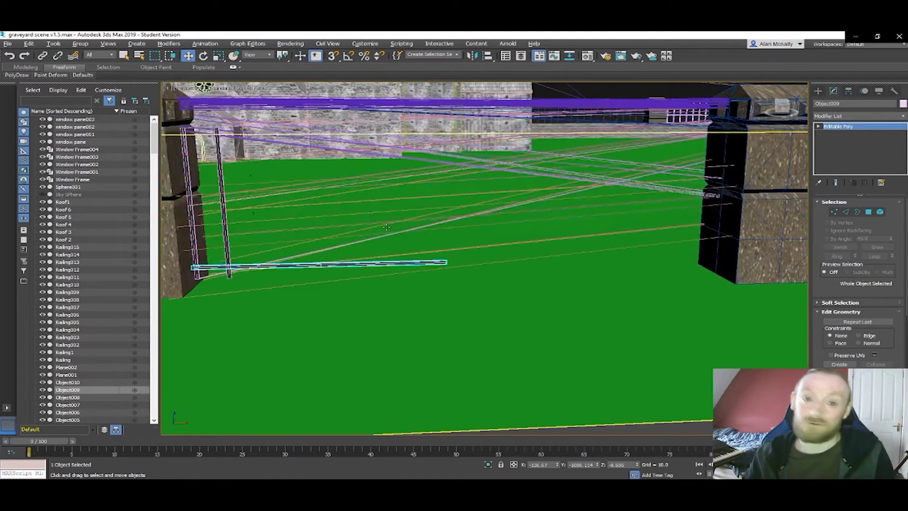
- Clone the bottom horizontal bar as a single copy across the entrance so it reaches the right pillar
scroll(387, 227, down, 4)
mouse_move(404, 228)
middle_down()
mouse_move(438, 237)
mouse_move(416, 243)
middle_up()
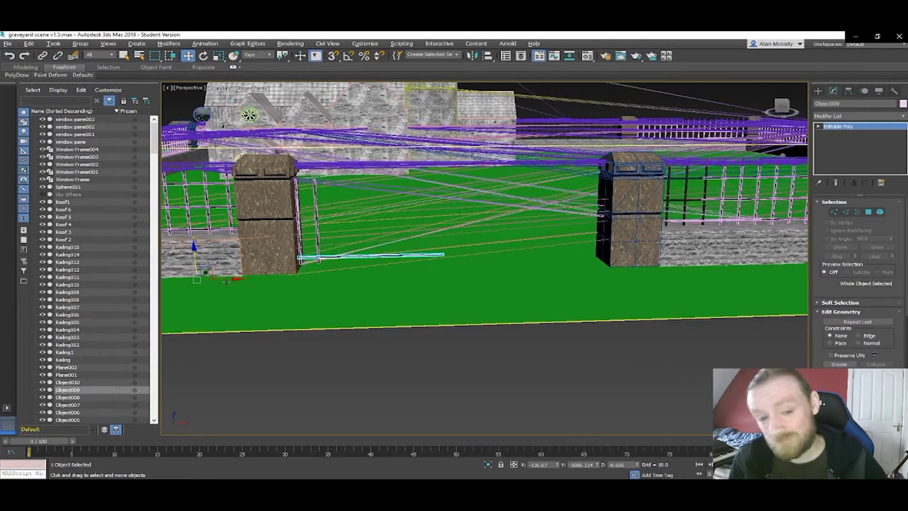
shift+drag(234, 280, 403, 285)
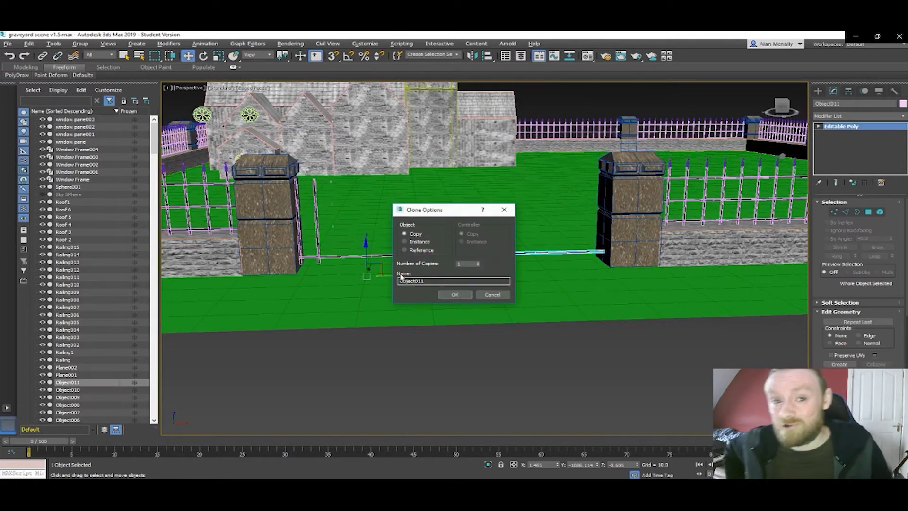
click(455, 295)
- Lengthen the original bottom bar and shift it back so its end meets the left pillar
click(358, 256)
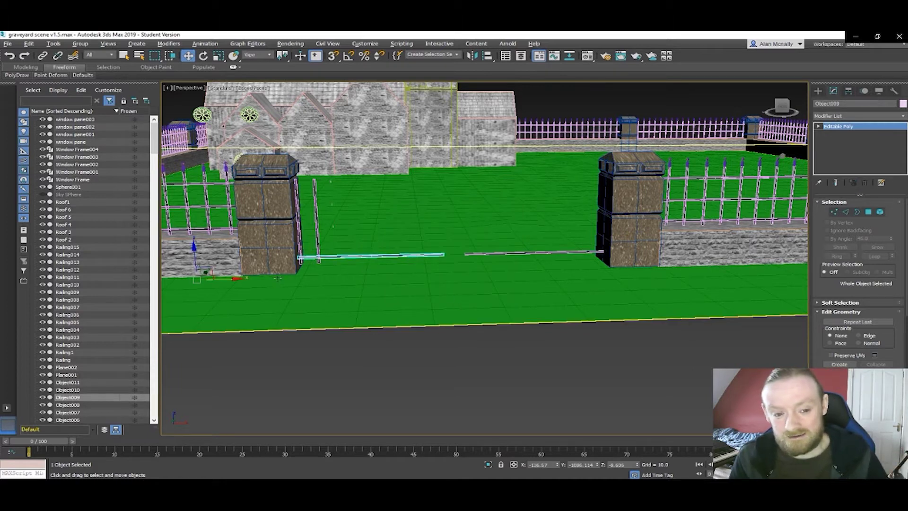
key(e)
key(r)
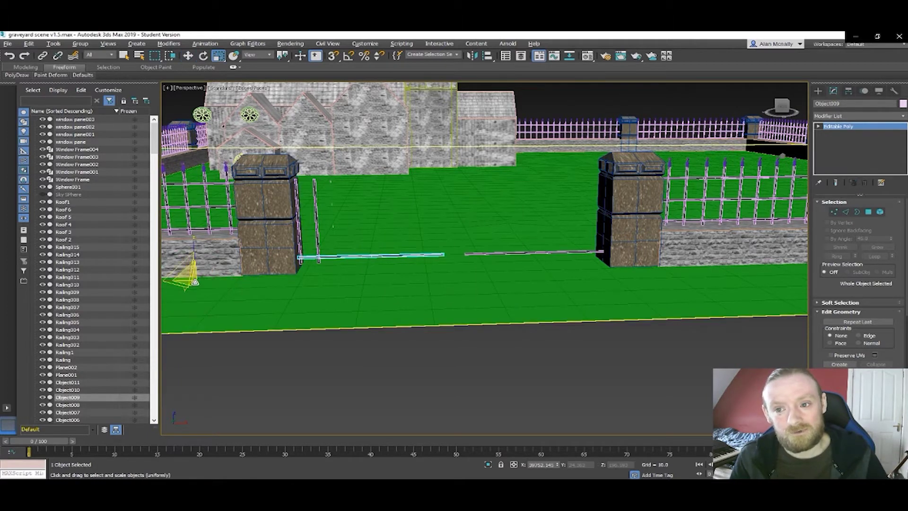
drag(169, 280, 160, 279)
key(w)
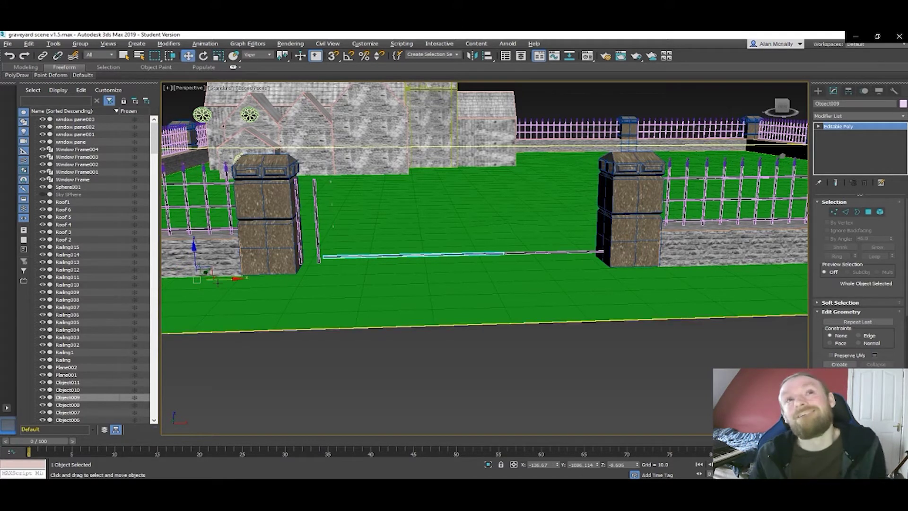
drag(224, 280, 199, 281)
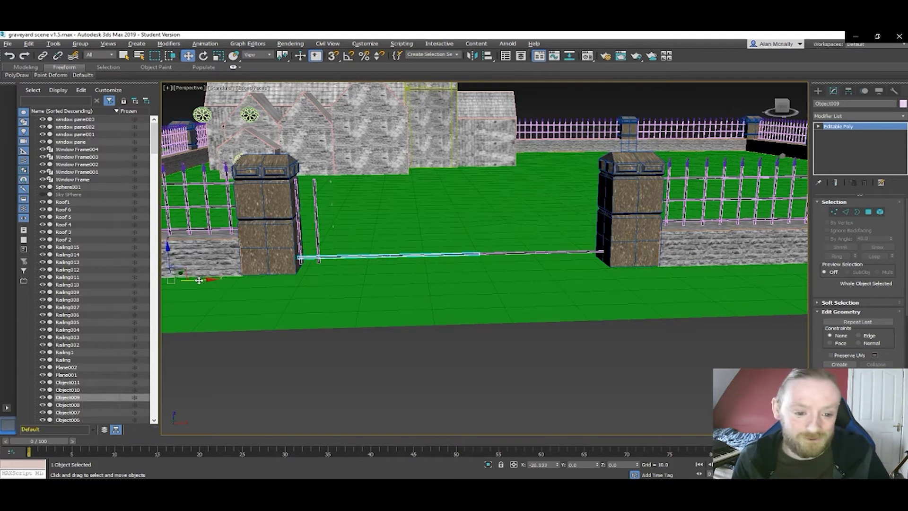
- Shorten the left bottom bar along its length to about half the entrance and move it back against the left pillar
key(r)
middle_drag(197, 280, 209, 281)
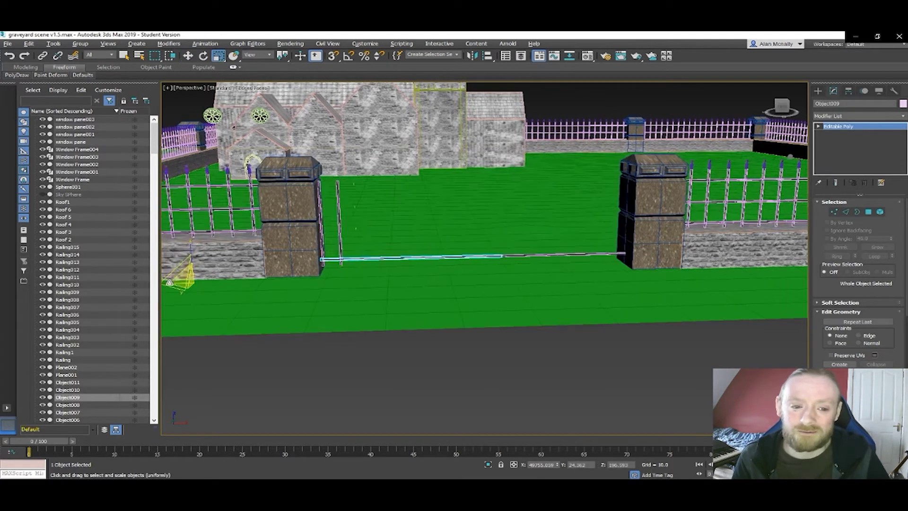
drag(165, 282, 169, 283)
key(w)
drag(229, 285, 240, 285)
key(r)
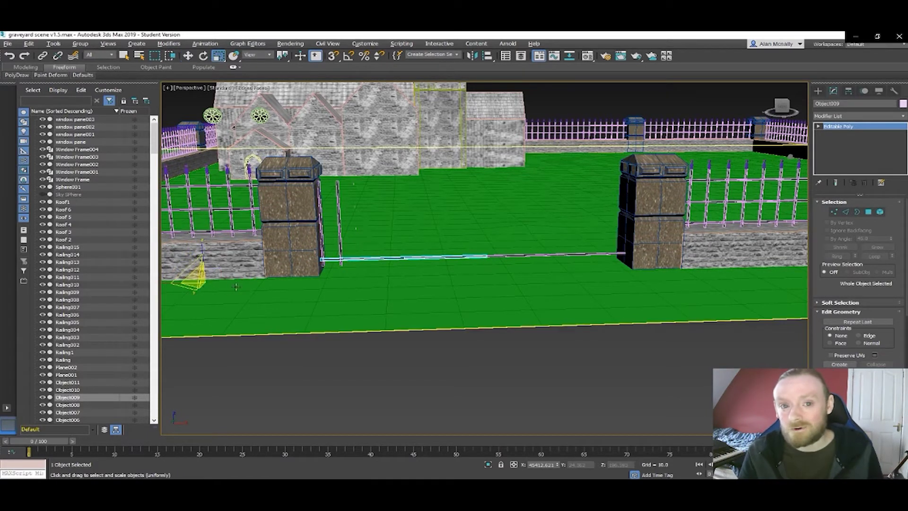
drag(165, 282, 168, 282)
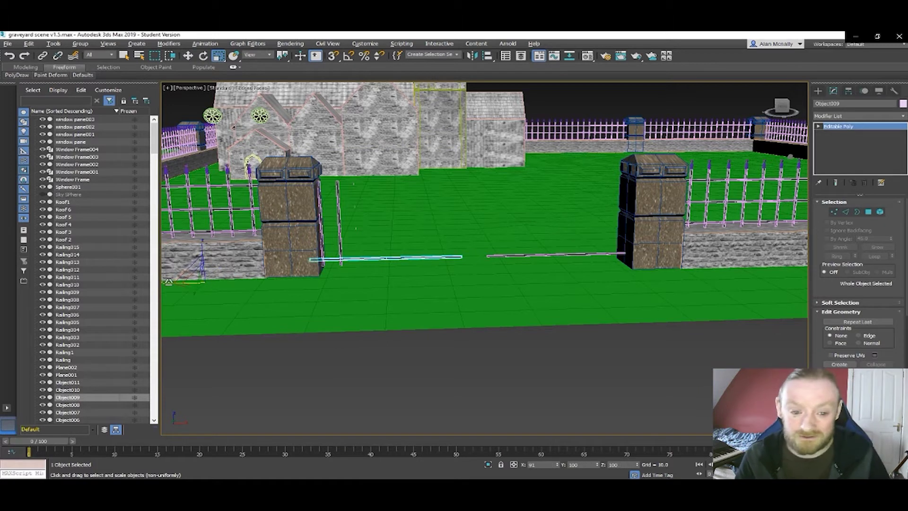
key(w)
drag(227, 285, 241, 285)
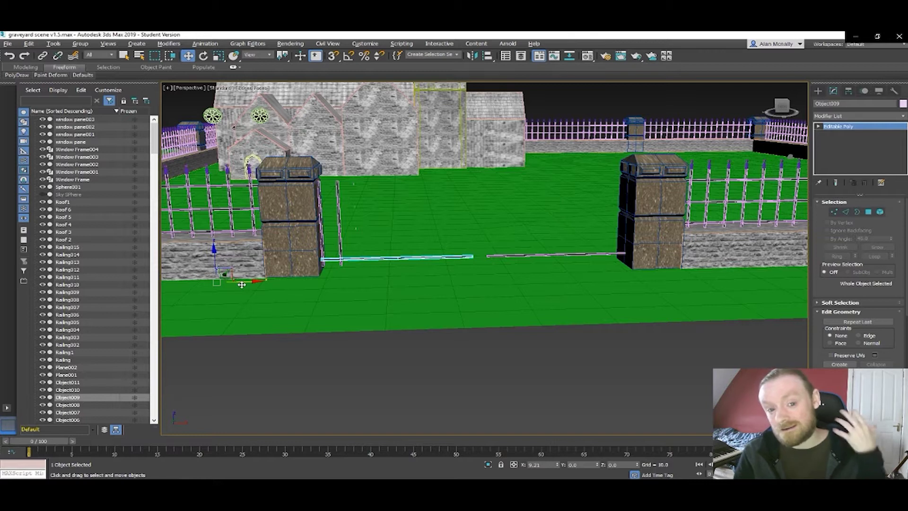
- Lengthen the right bottom bar to close the gap beside the left bar and shift it back towards the right pillar
middle_drag(386, 308, 333, 311)
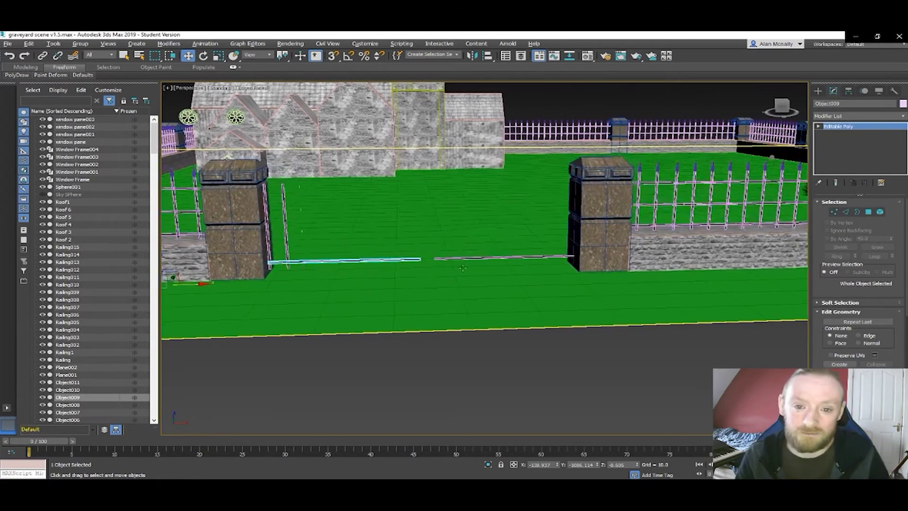
click(463, 259)
key(r)
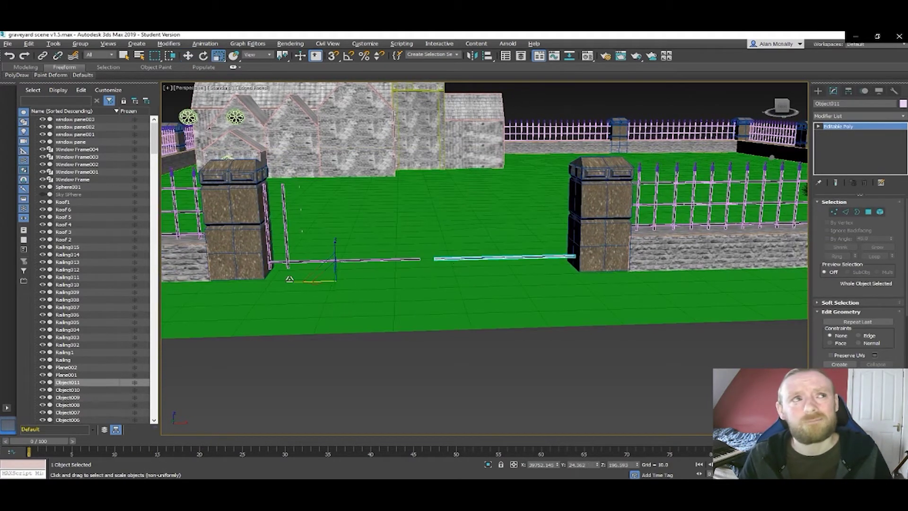
drag(289, 280, 284, 279)
key(w)
drag(371, 286, 318, 278)
key(r)
drag(238, 279, 243, 282)
key(w)
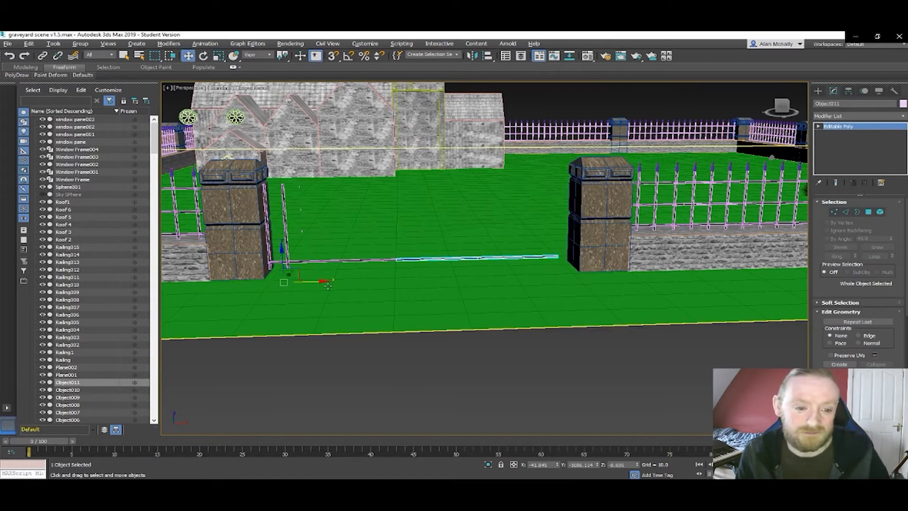
drag(325, 282, 346, 283)
- Shorten the right bottom bar slightly and move it so it spans from the left bar's end to the right pillar
key(r)
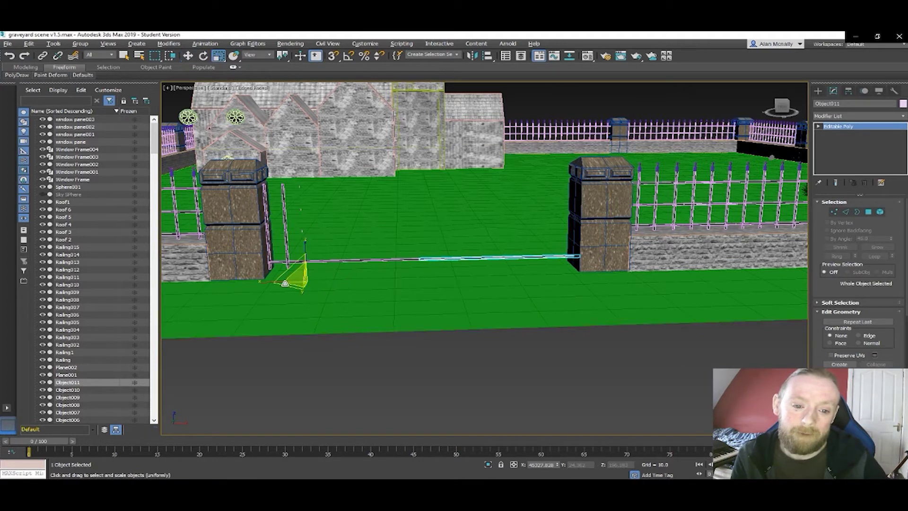
drag(271, 283, 275, 283)
key(w)
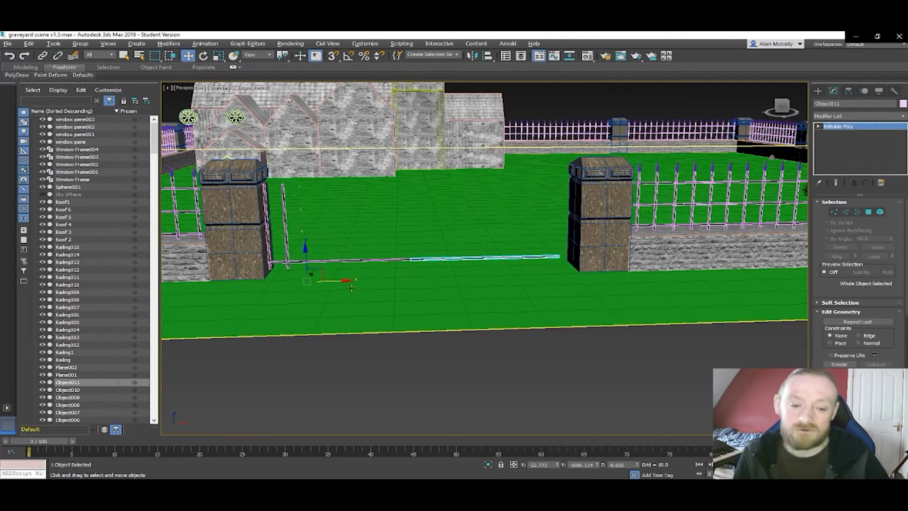
drag(347, 282, 358, 284)
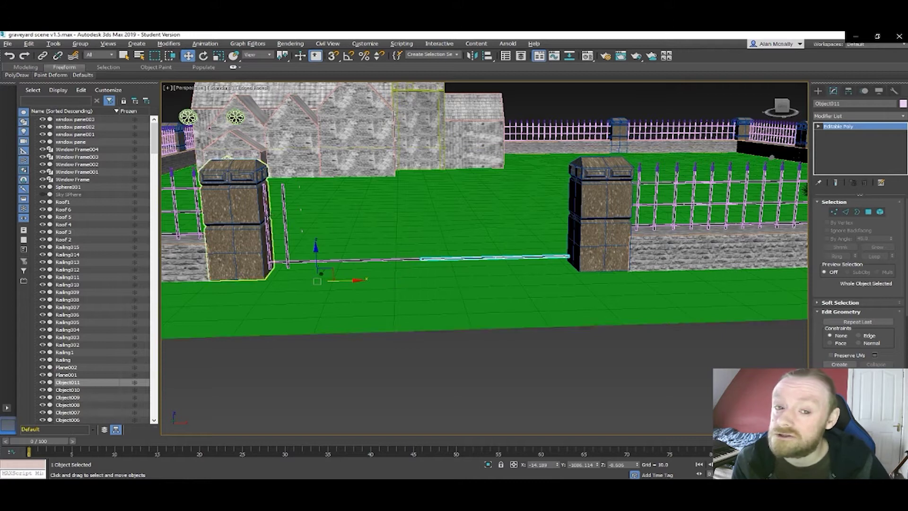
- Clone the vertical bar at the left pillar as a single copy across the entrance against the right pillar
click(268, 225)
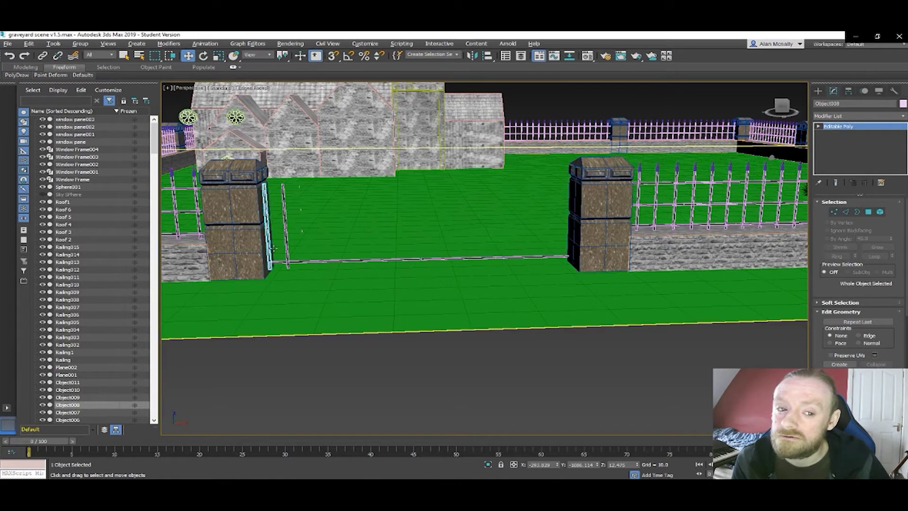
scroll(282, 253, down, 5)
middle_drag(283, 255, 293, 258)
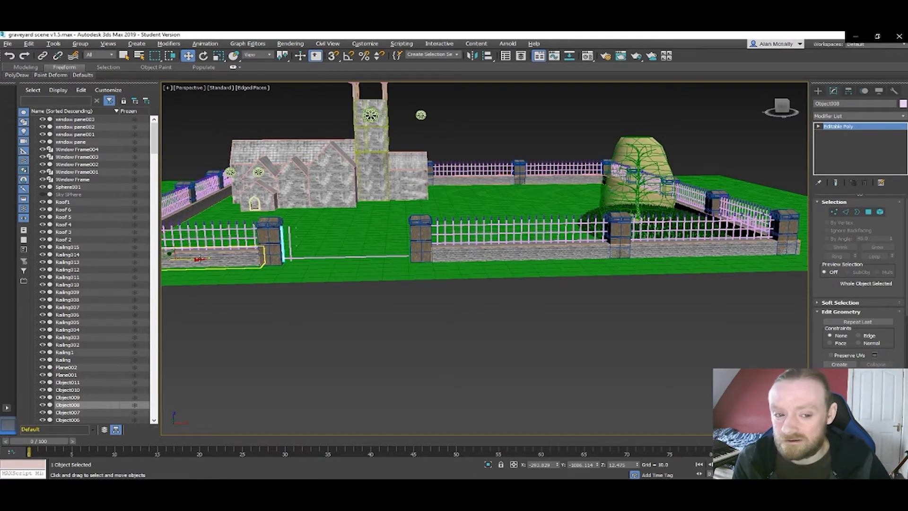
mouse_move(199, 259)
shift+mouse_down()
mouse_move(343, 271)
mouse_move(330, 269)
shift+mouse_up()
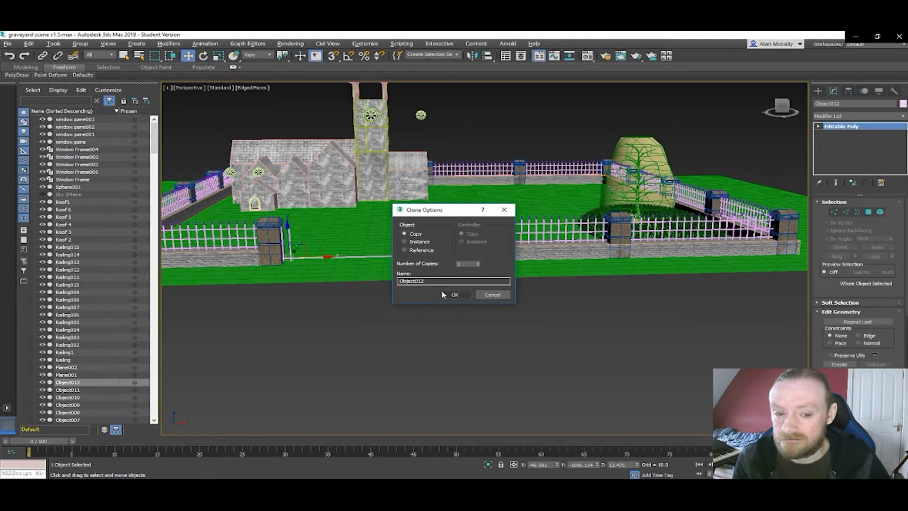
click(452, 295)
scroll(385, 278, up, 5)
middle_drag(387, 272, 476, 303)
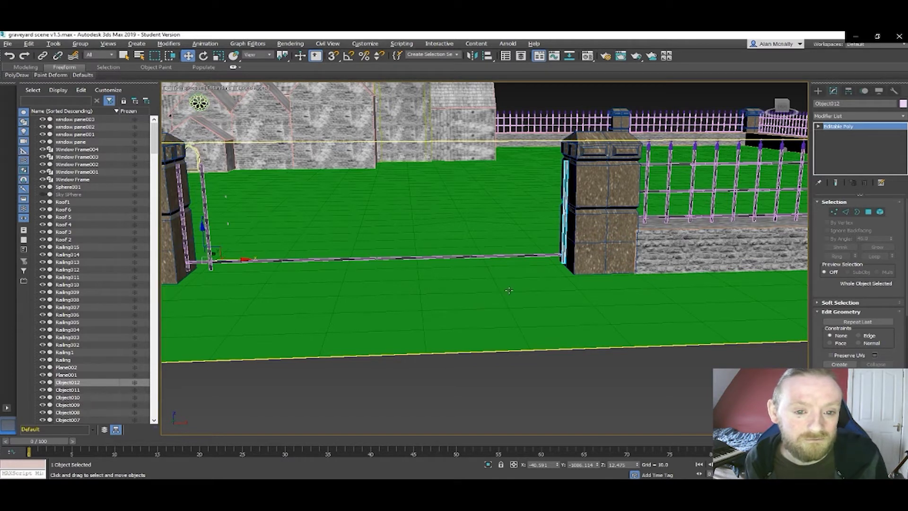
- Clone the free-standing second vertical bar as a single copy a short distance further into the entrance
middle_drag(353, 213, 441, 240)
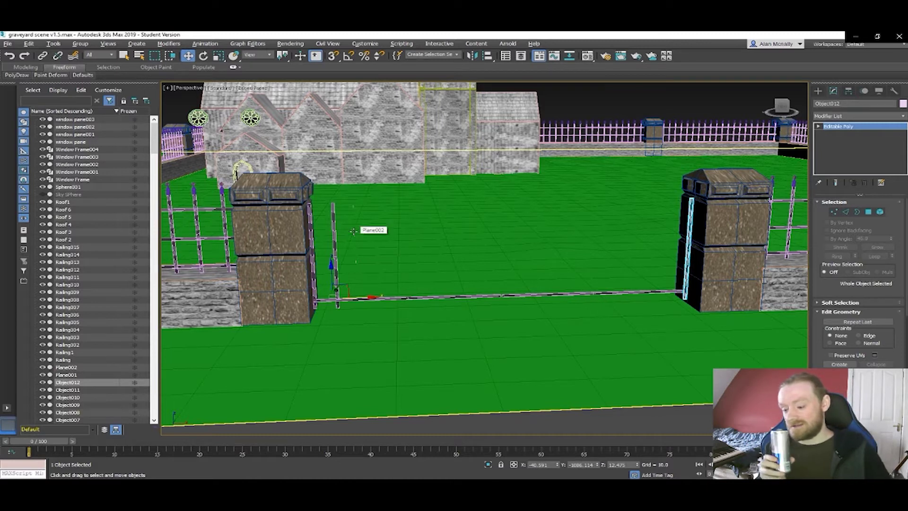
scroll(344, 232, up, 5)
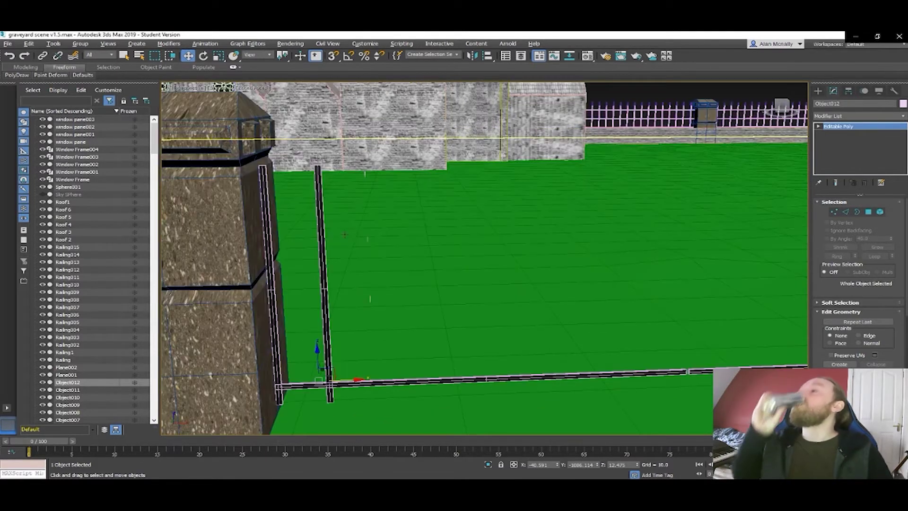
scroll(379, 254, down, 4)
scroll(379, 253, down, 3)
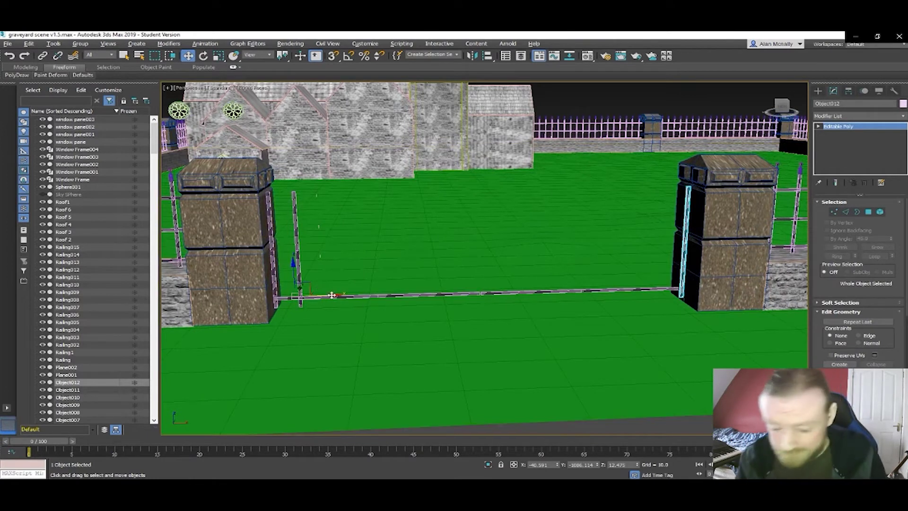
click(299, 243)
scroll(319, 296, down, 3)
middle_drag(320, 296, 490, 294)
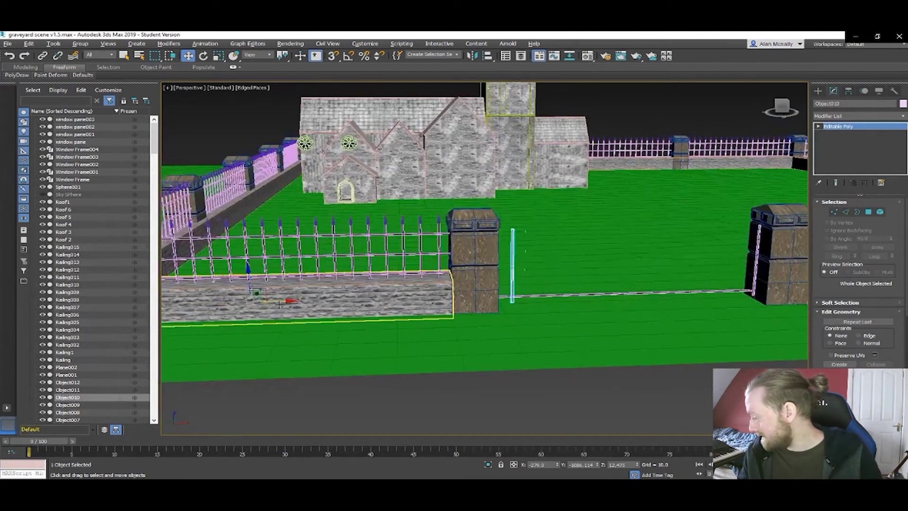
shift+drag(284, 301, 307, 300)
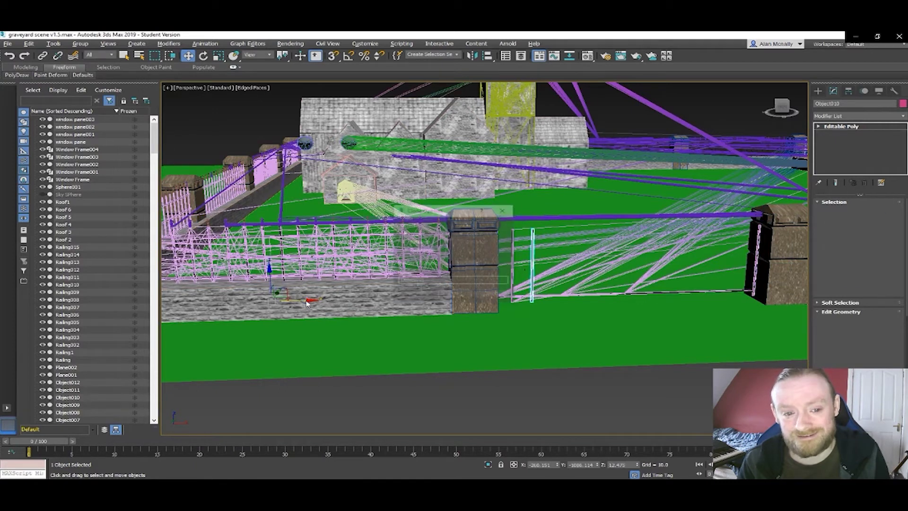
click(452, 295)
- Clone the newest vertical bar five more times as single copies, spaced evenly across the left half of the gate
mouse_move(453, 296)
middle_down()
mouse_move(301, 282)
mouse_move(387, 285)
middle_up()
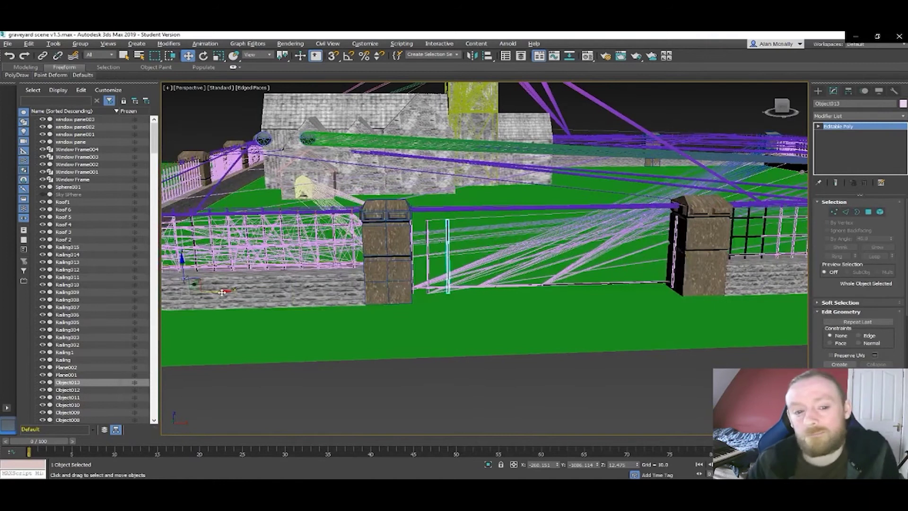
drag(222, 292, 239, 291)
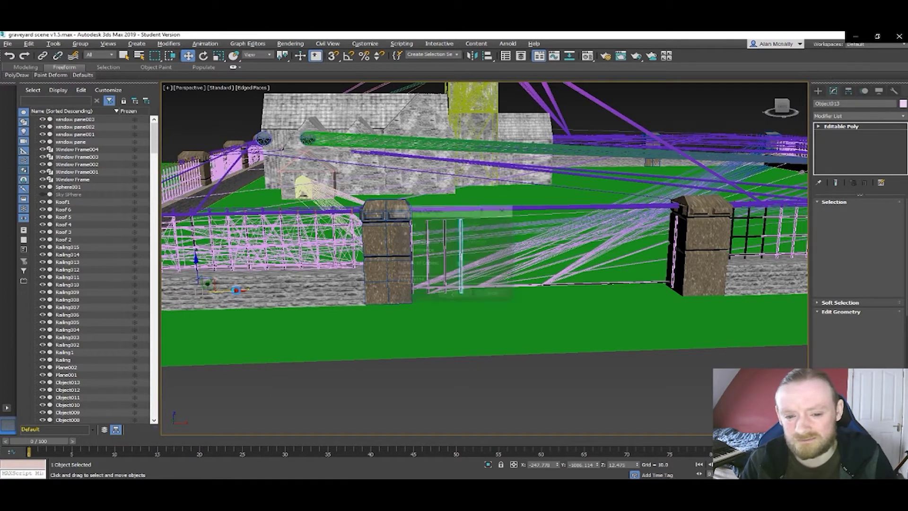
click(453, 295)
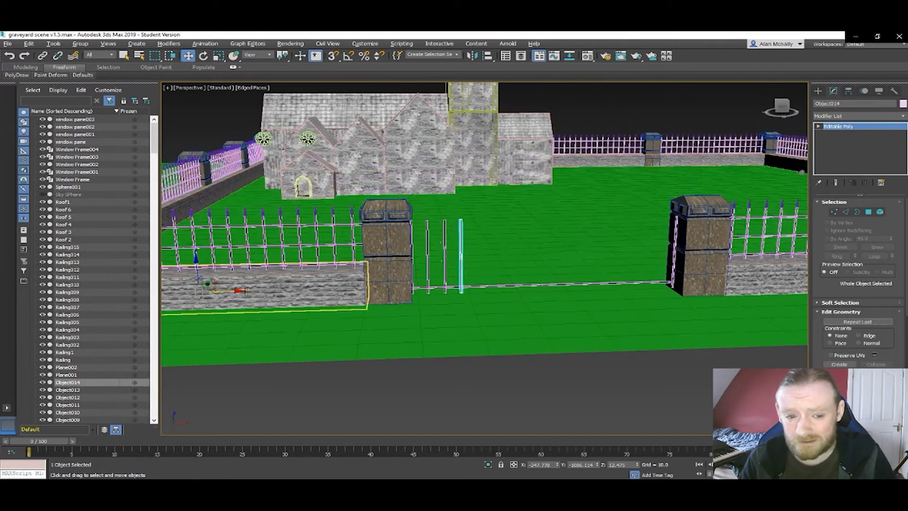
shift+drag(242, 290, 265, 291)
click(445, 296)
shift+drag(266, 292, 287, 294)
click(455, 296)
click(453, 295)
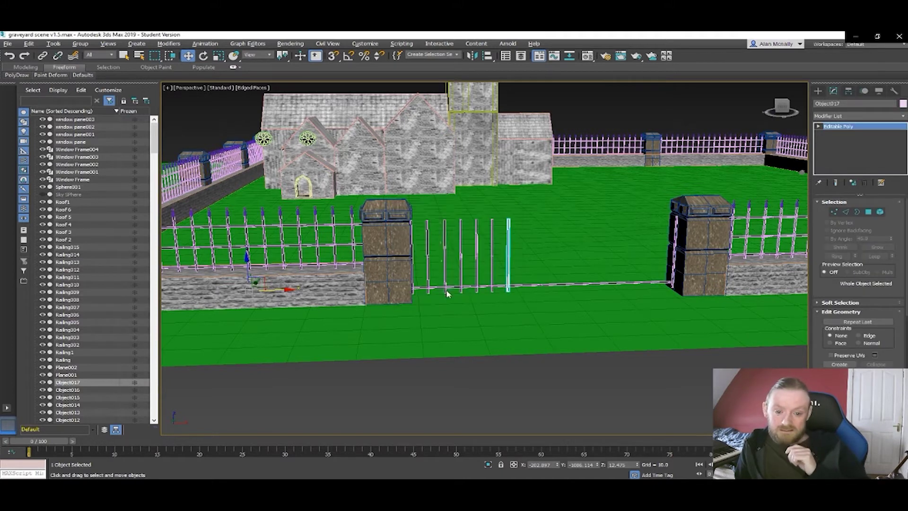
drag(288, 289, 306, 288)
click(448, 296)
- Clone the last vertical bar once more as a copy at the inner end of the left bottom bar
middle_drag(438, 295, 356, 296)
scroll(355, 297, up, 4)
scroll(355, 297, down, 4)
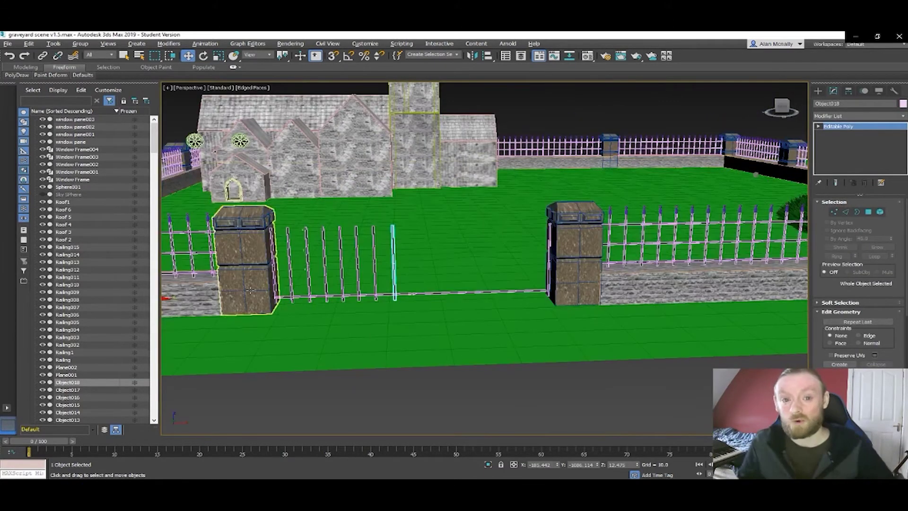
shift+drag(166, 299, 181, 299)
click(455, 296)
- Render a close-up of the left gate's vertical bars to check their spacing, and close the render
scroll(311, 275, up, 5)
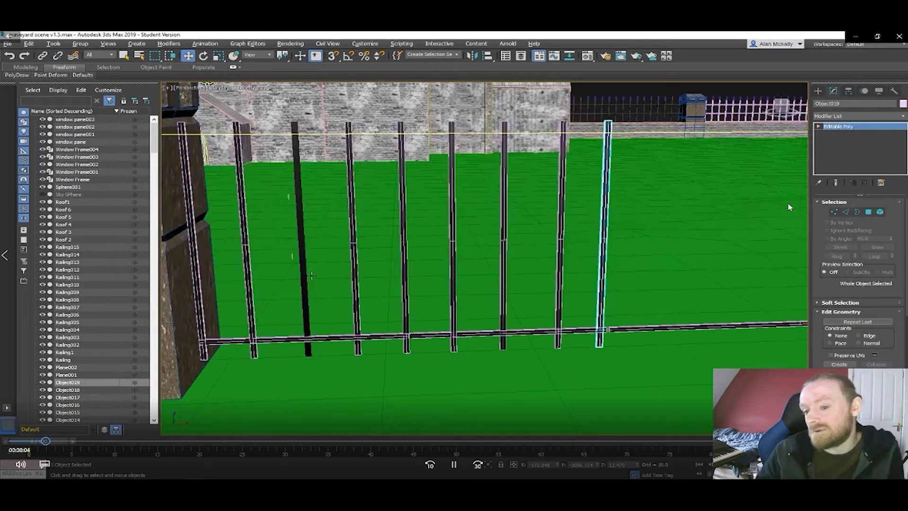
key(shift+q)
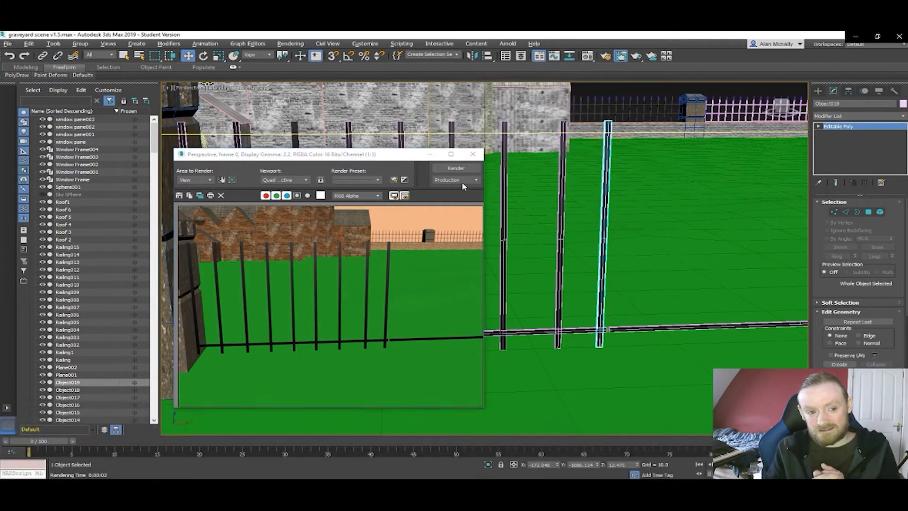
click(472, 154)
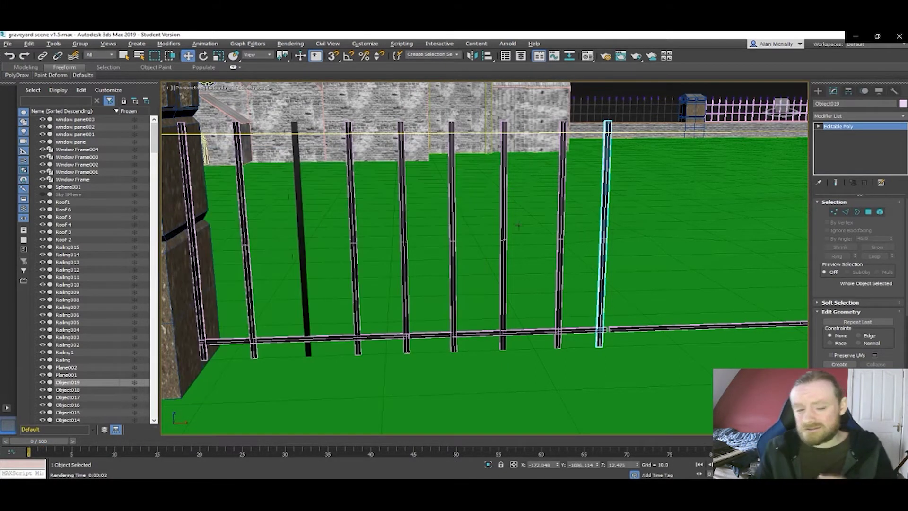
- Nudge the second-to-last vertical bar slightly towards the left pillar to even out the spacing
click(560, 255)
scroll(495, 283, down, 8)
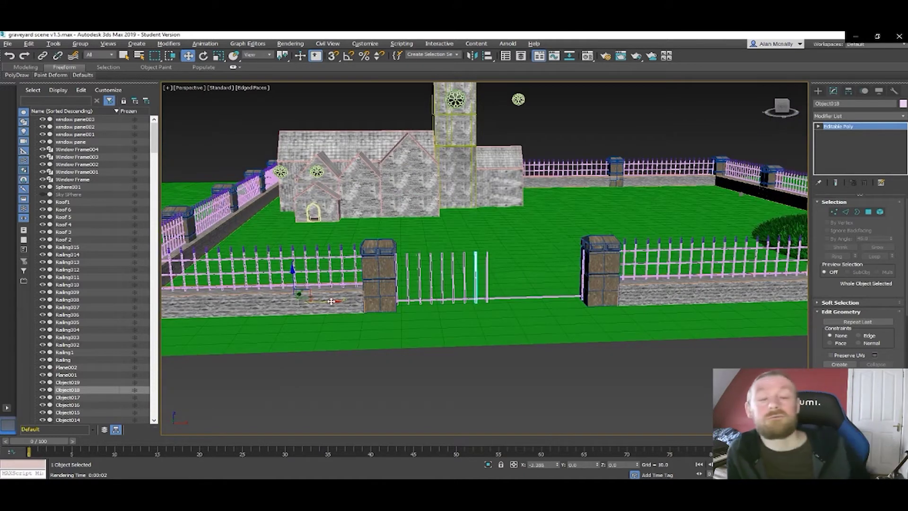
scroll(514, 307, up, 5)
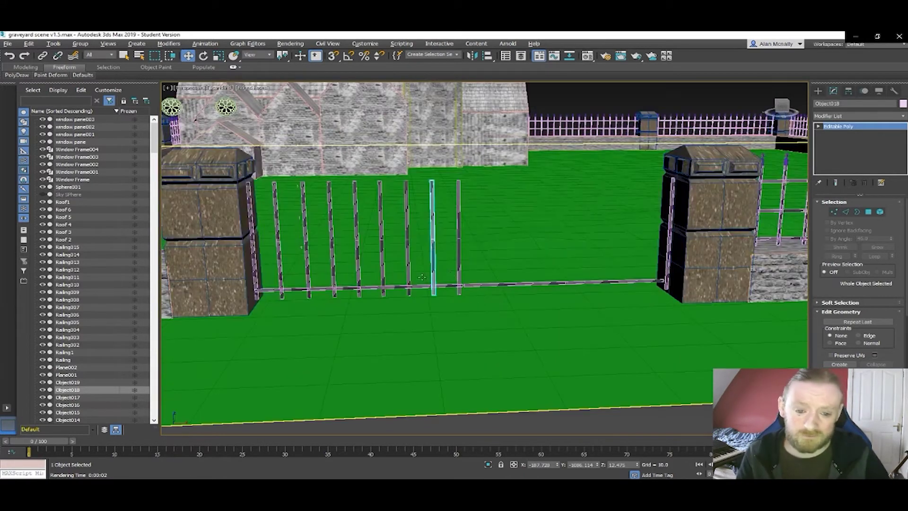
- Render the entrance with the surrounding fence and church from farther away, and close the render
scroll(465, 294, down, 6)
key(shift+q)
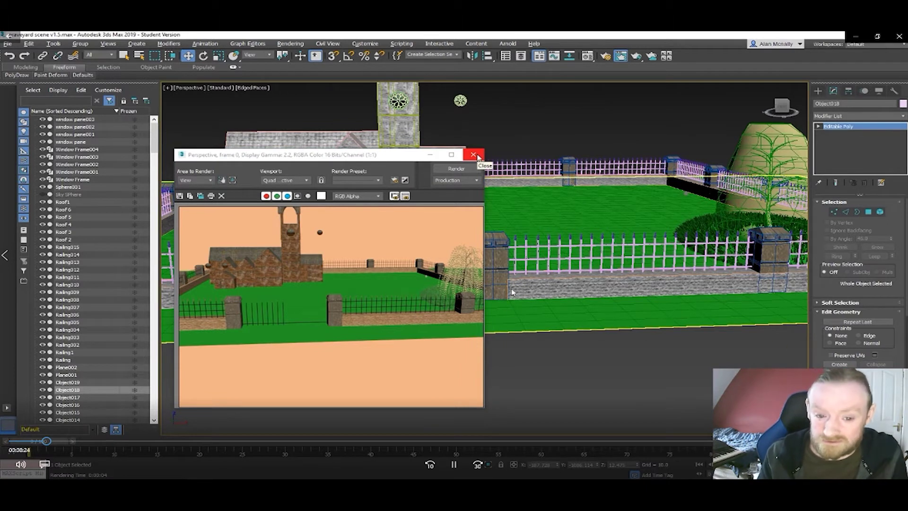
click(477, 157)
- Clone the left bottom bar upwards three times as single copies, forming evenly spaced crossbars up to near the bar tops
scroll(406, 251, up, 5)
middle_drag(404, 252, 496, 210)
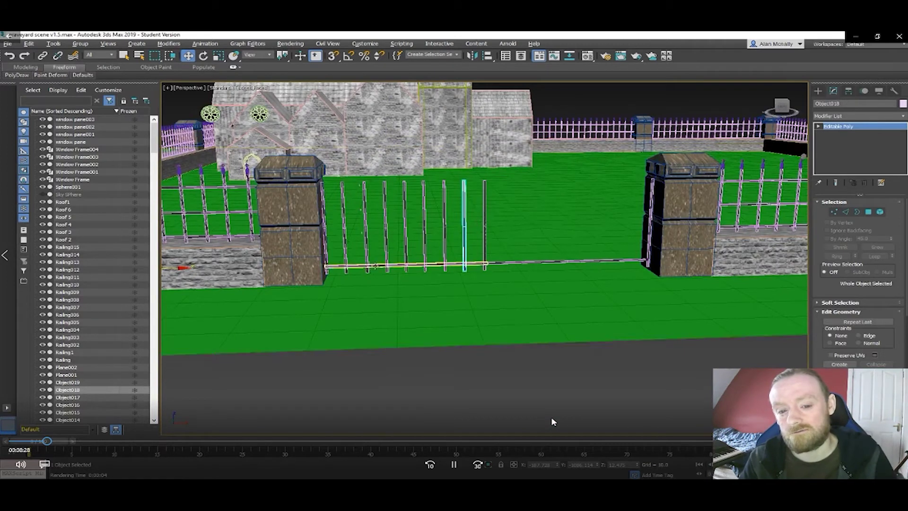
shift+drag(209, 259, 206, 236)
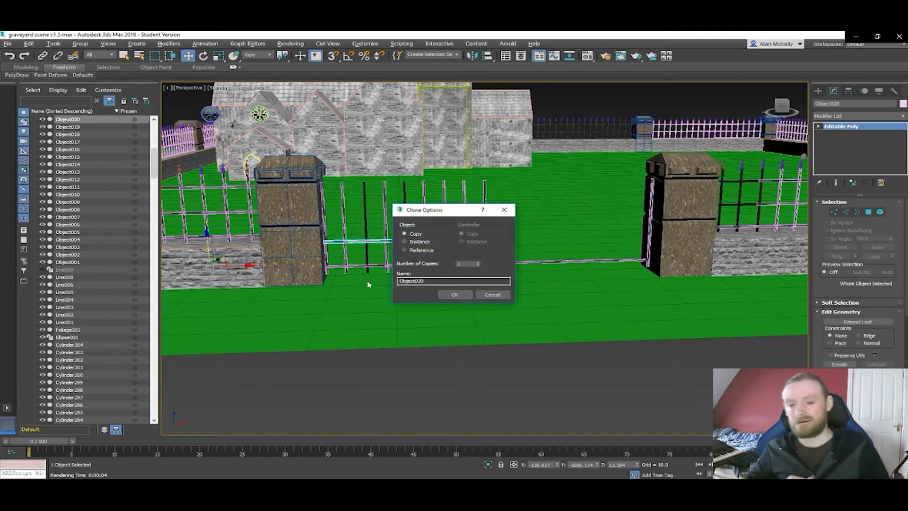
click(456, 295)
shift+drag(206, 234, 205, 190)
click(450, 295)
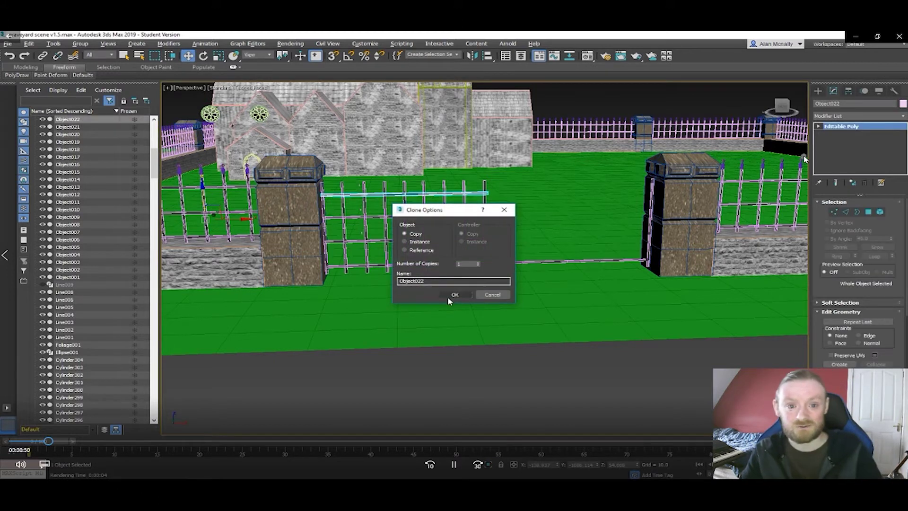
click(447, 295)
scroll(435, 270, up, 5)
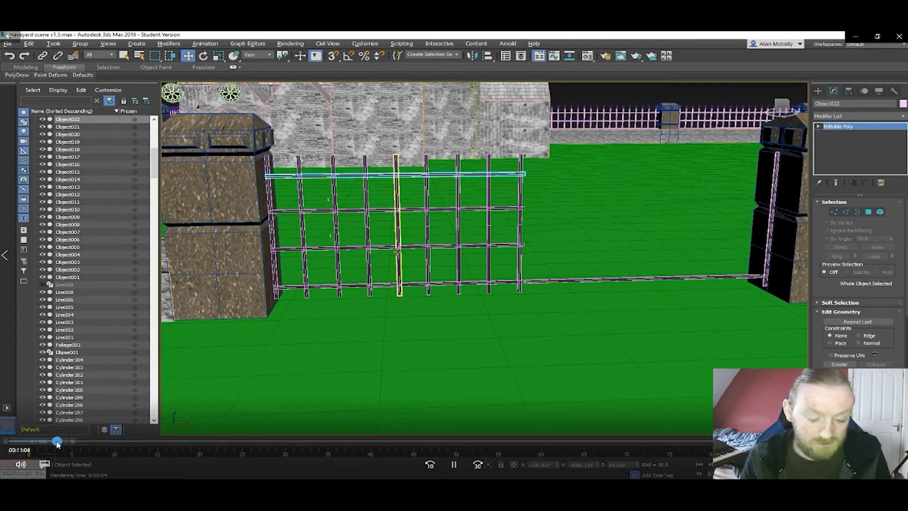
drag(57, 445, 69, 445)
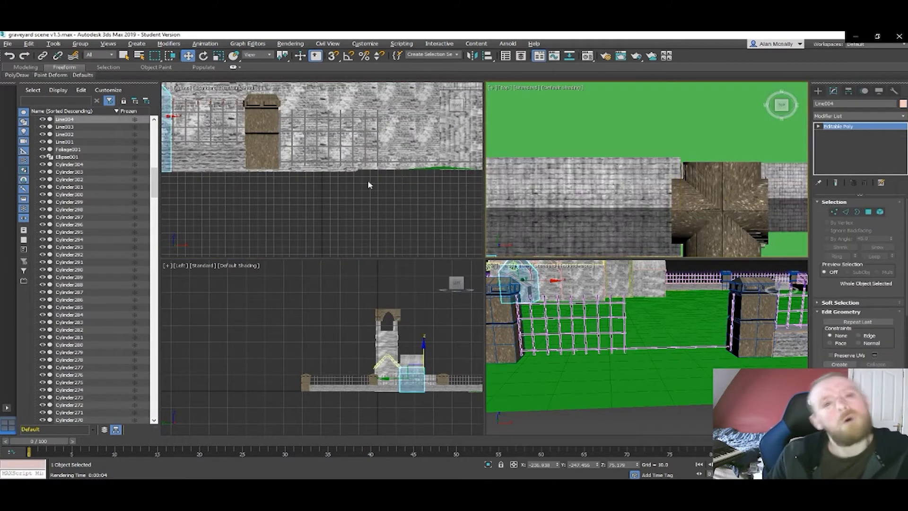
- Draw a nine-point line in the front view above the left gate's bars, starting at the left pillar and rising towards the gate's centre
scroll(342, 183, down, 2)
scroll(345, 185, up, 2)
middle_drag(345, 183, 363, 216)
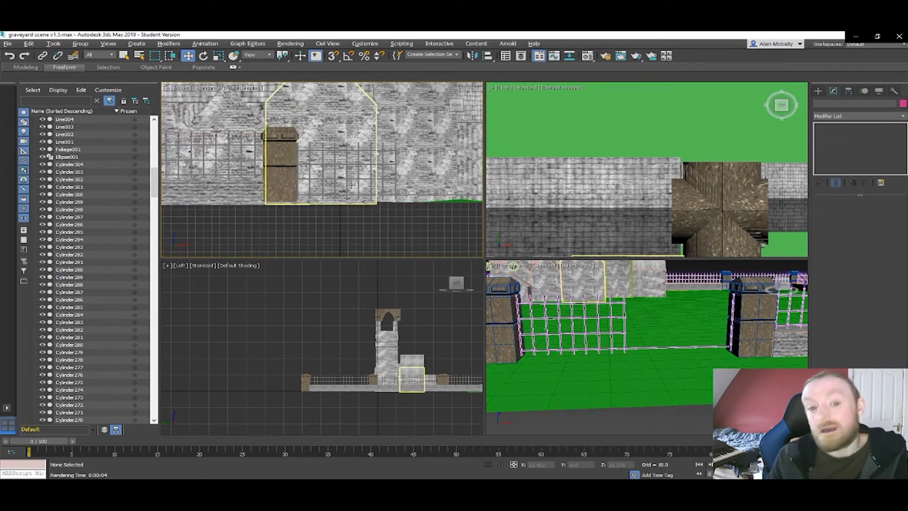
key(alt+w)
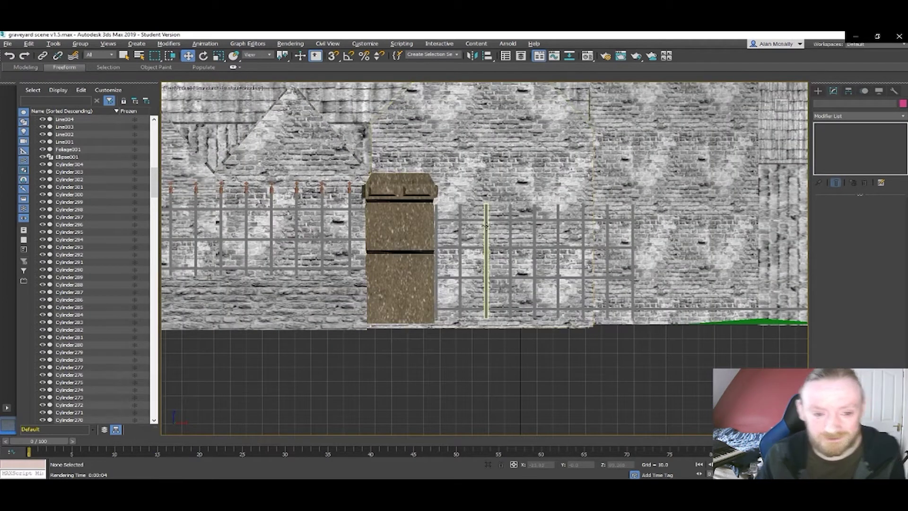
middle_drag(505, 231, 436, 219)
click(817, 91)
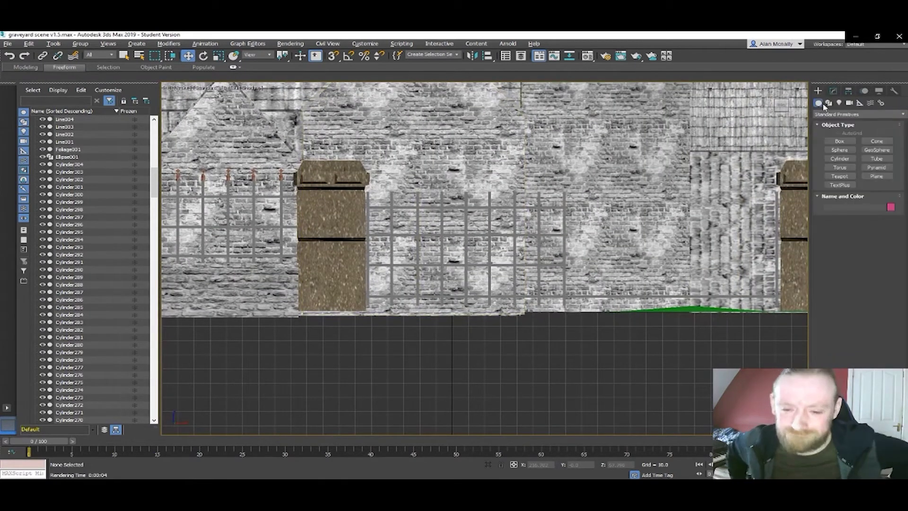
click(828, 102)
click(840, 147)
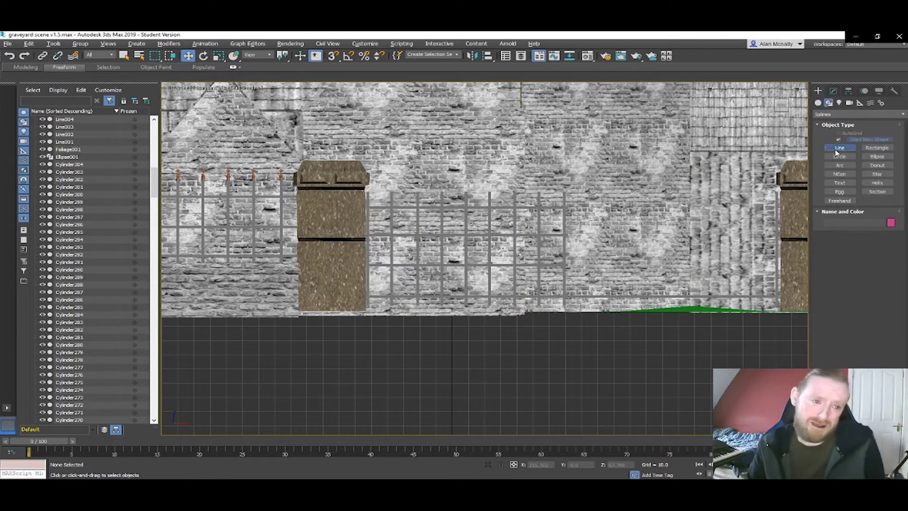
click(367, 193)
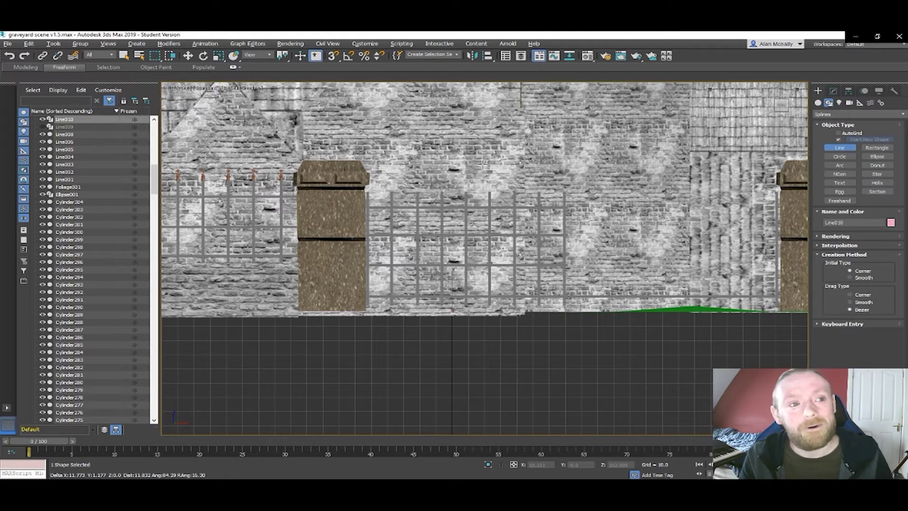
click(513, 165)
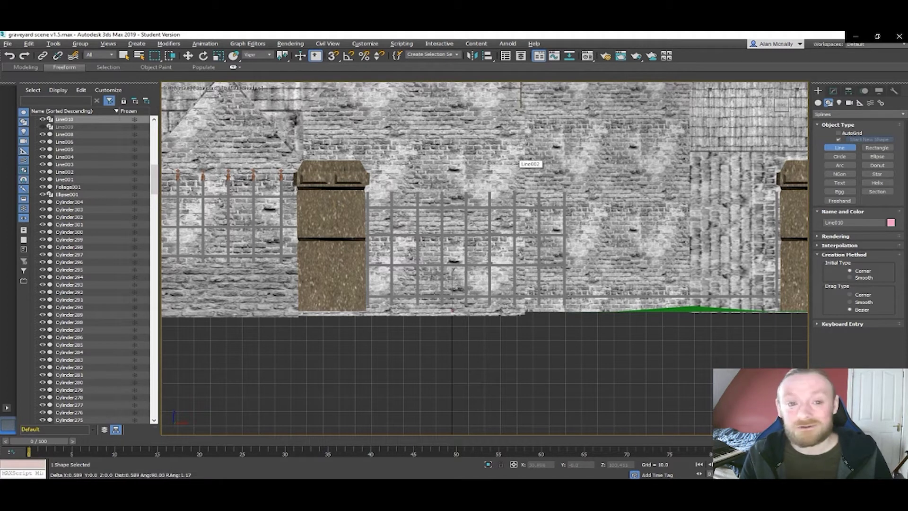
click(538, 166)
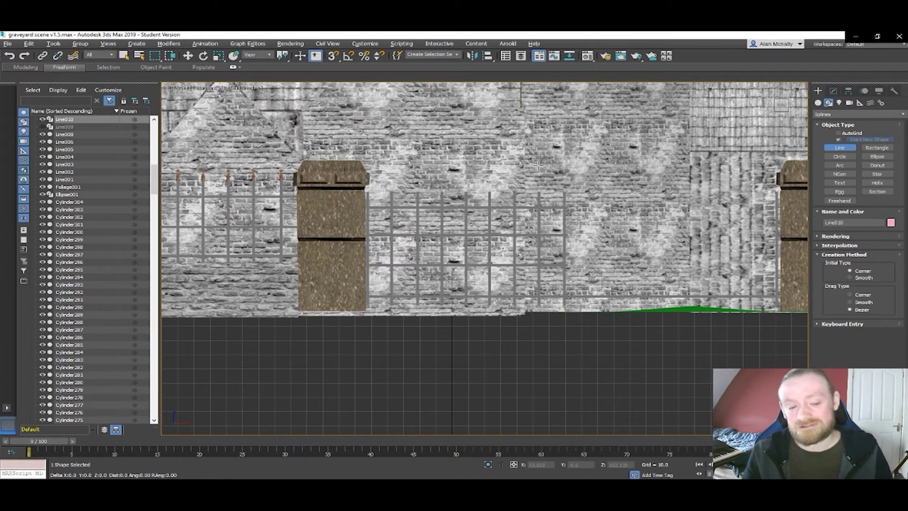
right_click(563, 166)
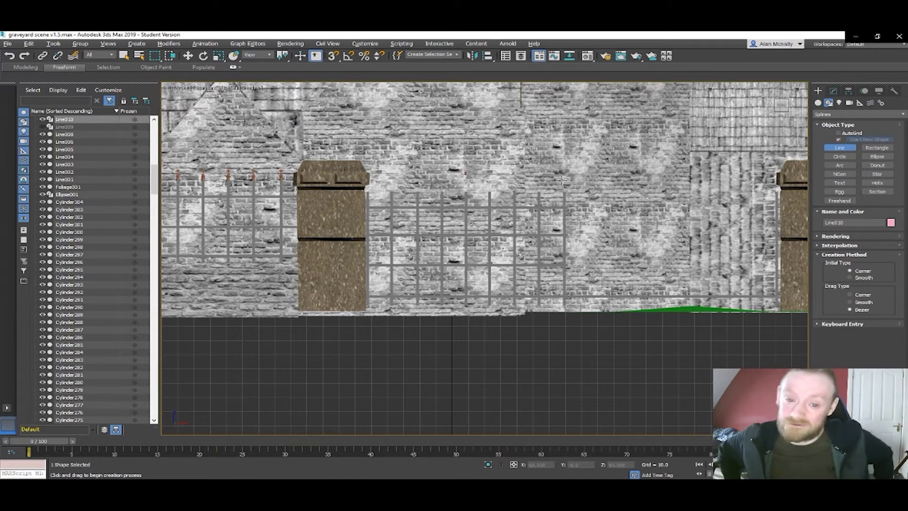
- Isolate the new line and convert it to an editable spline
key(alt+q)
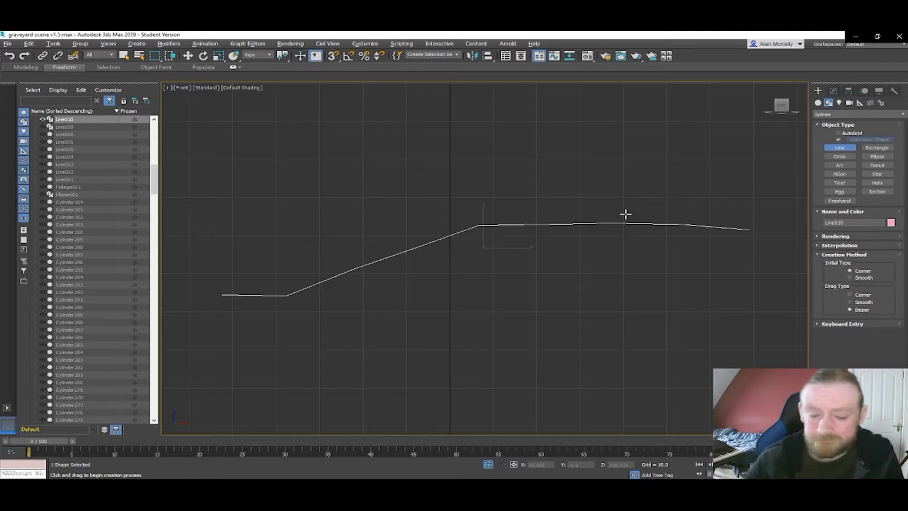
key(w)
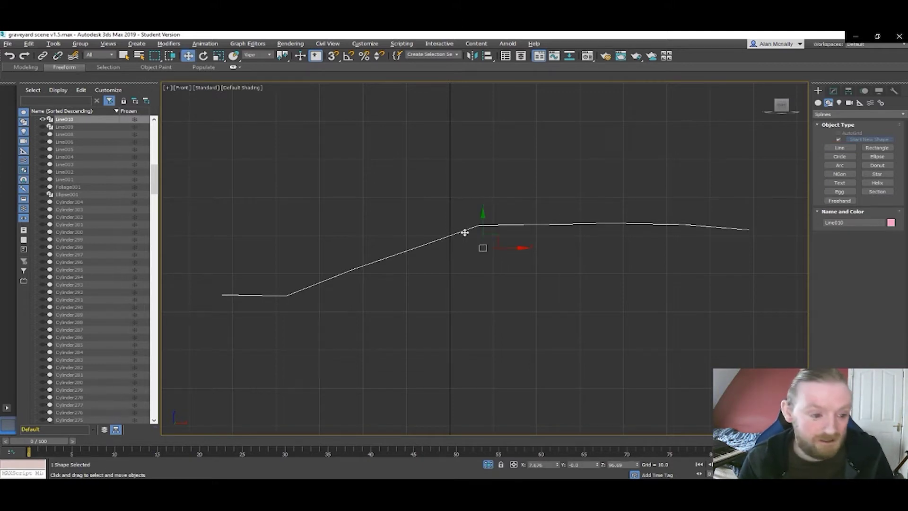
right_click(464, 232)
mouse_move(505, 316)
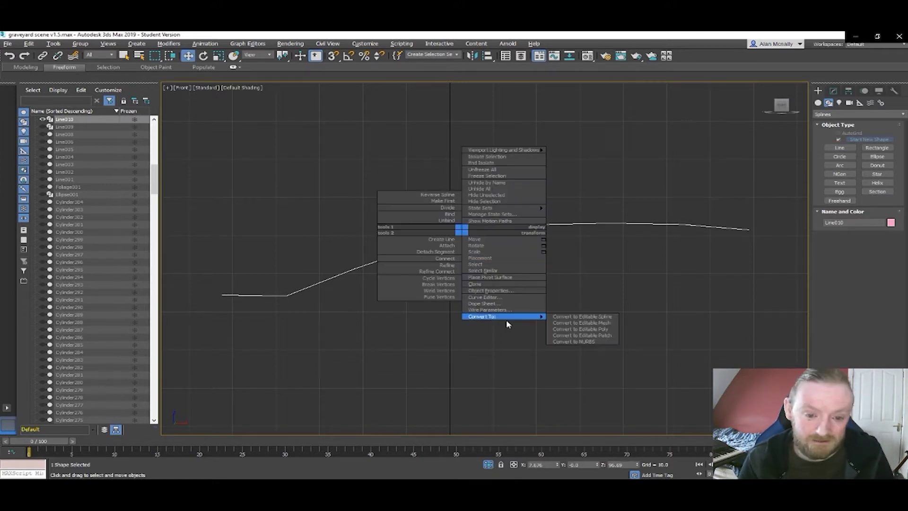
click(575, 318)
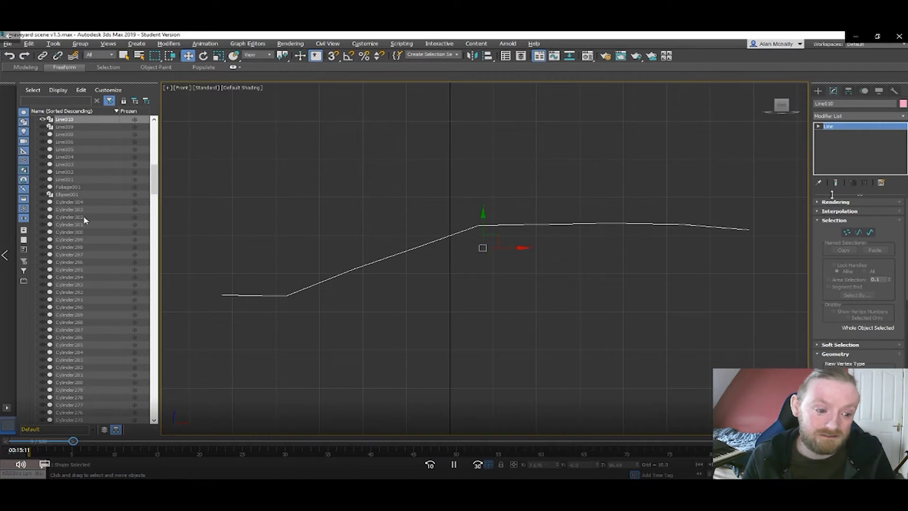
- Smooth the spline's second to fifth vertices and lower its first vertex slightly
click(846, 233)
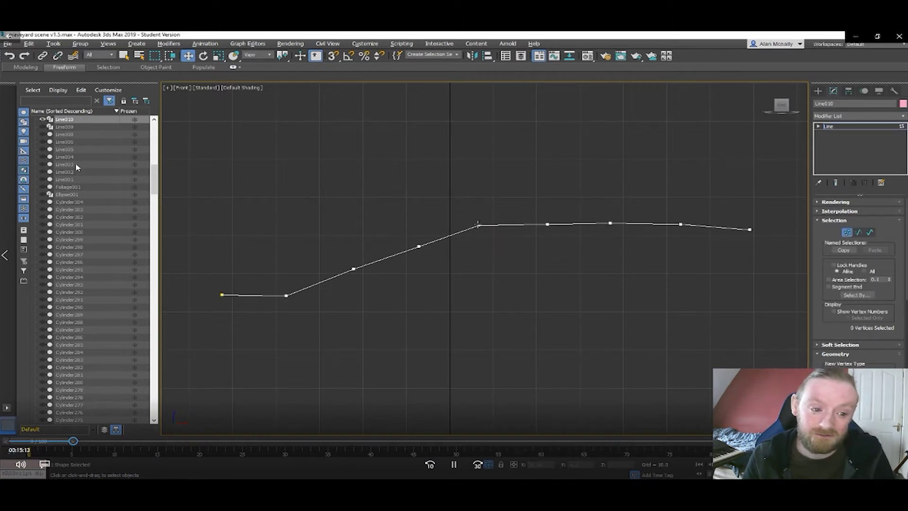
right_click(477, 224)
click(472, 183)
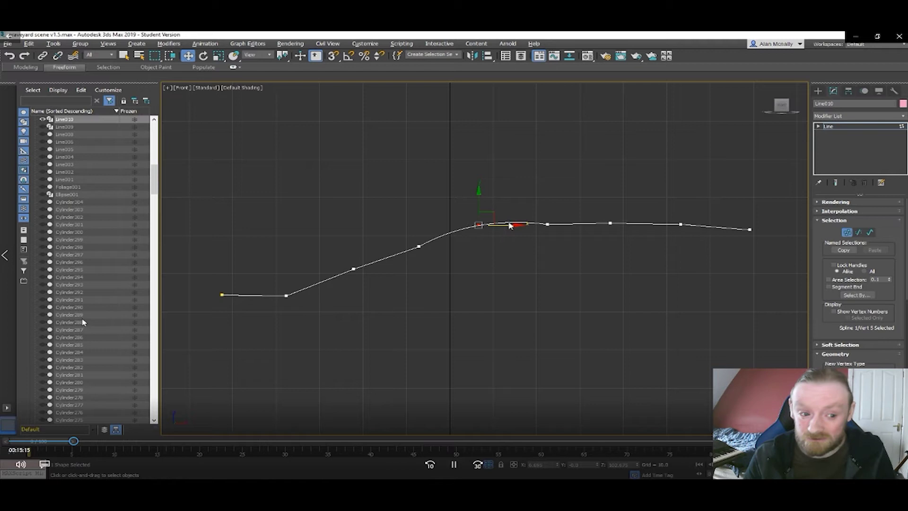
right_click(421, 246)
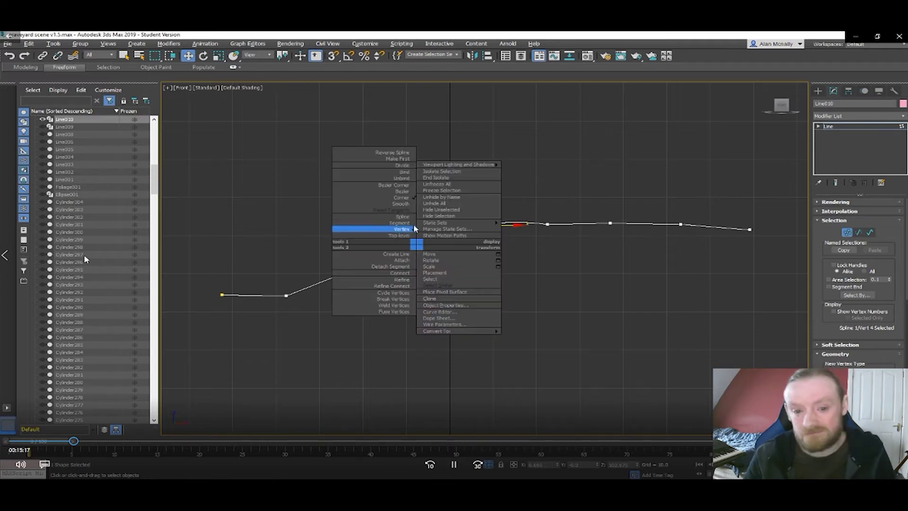
click(378, 203)
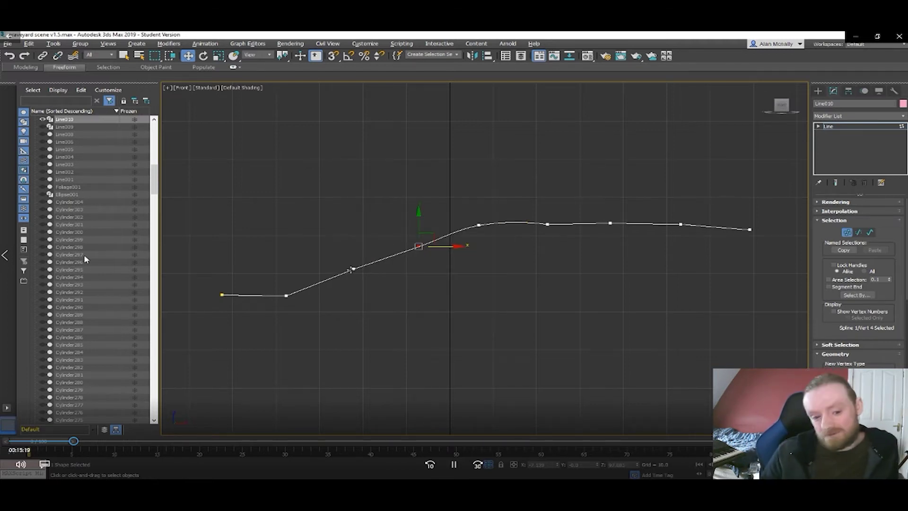
right_click(352, 269)
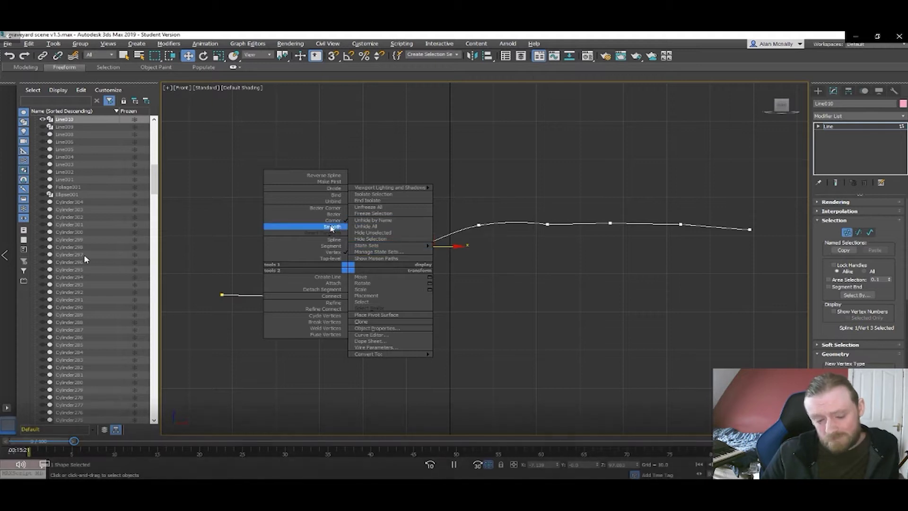
click(331, 227)
right_click(284, 296)
click(371, 311)
right_click(285, 297)
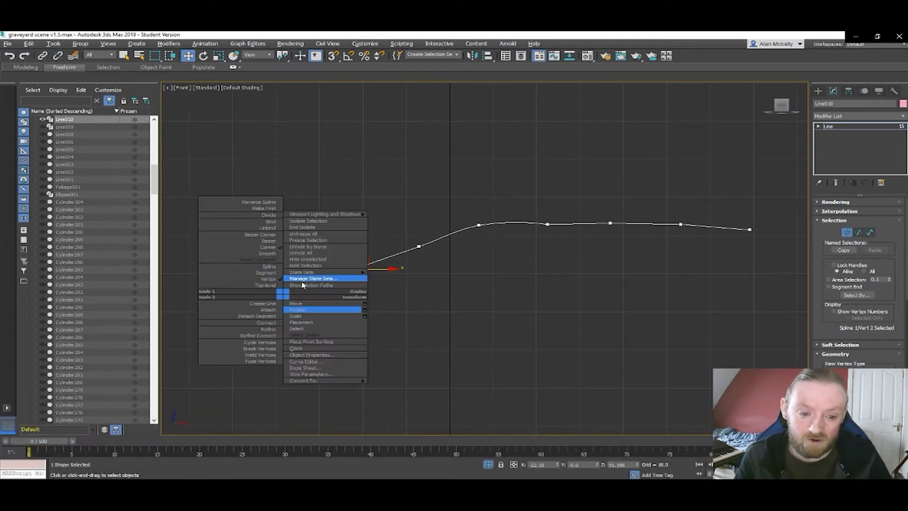
click(277, 259)
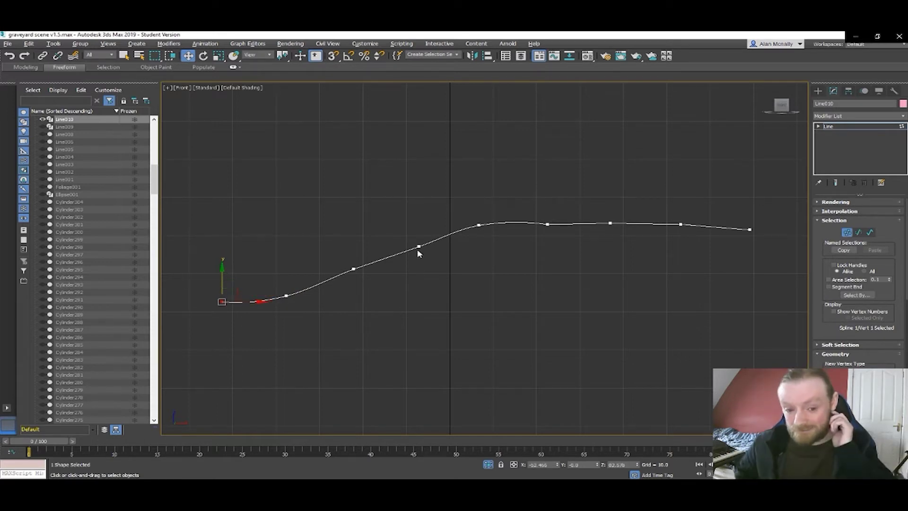
- Raise the spline's sixth and seventh vertices slightly and make the seventh vertex smooth
click(548, 223)
drag(547, 199, 546, 194)
click(610, 222)
drag(609, 195, 610, 184)
right_click(610, 213)
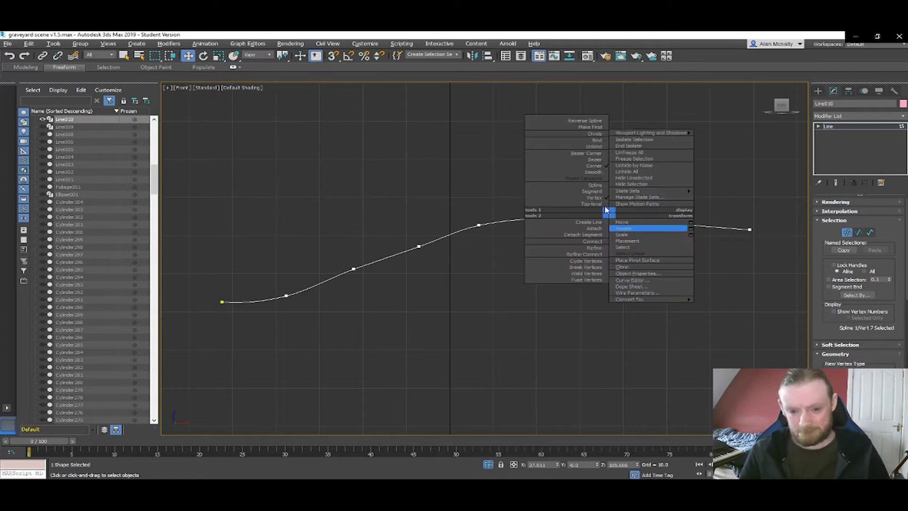
click(595, 172)
click(548, 217)
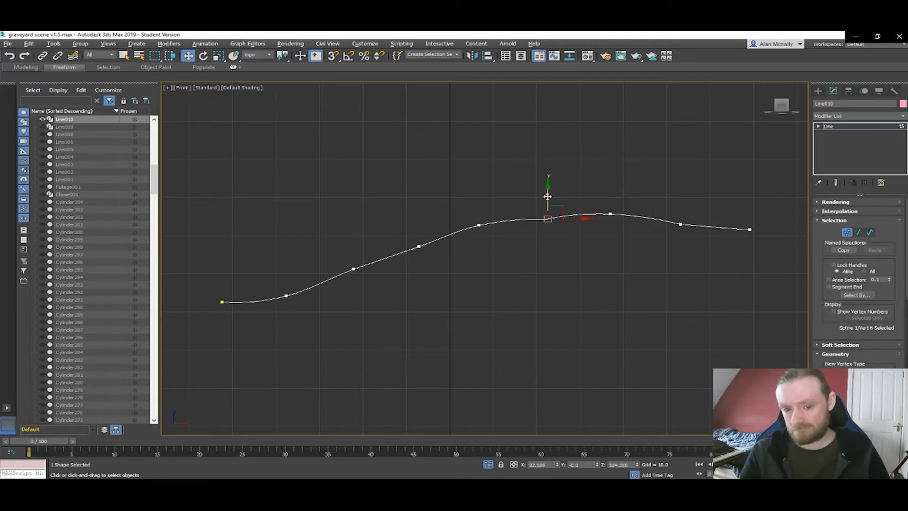
- Make the spline's eighth vertex smooth and raise it about level with the seventh vertex
right_click(679, 223)
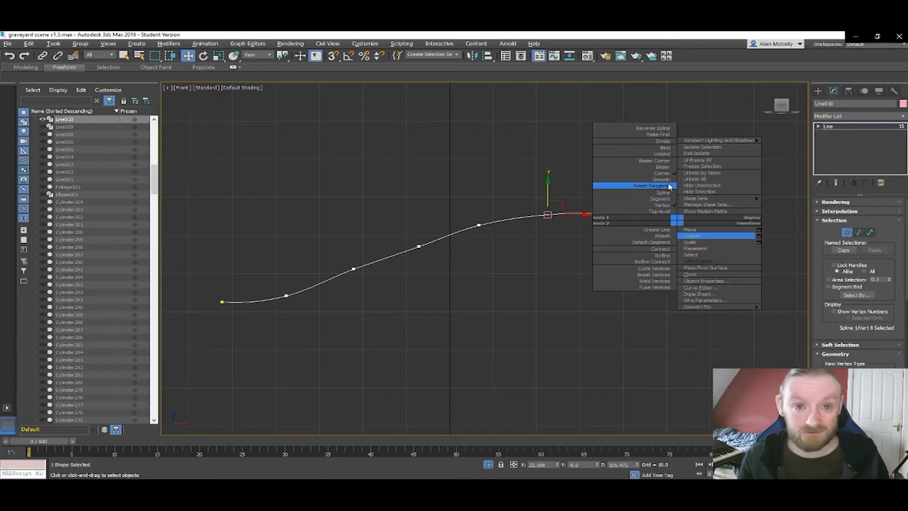
click(667, 187)
right_click(681, 225)
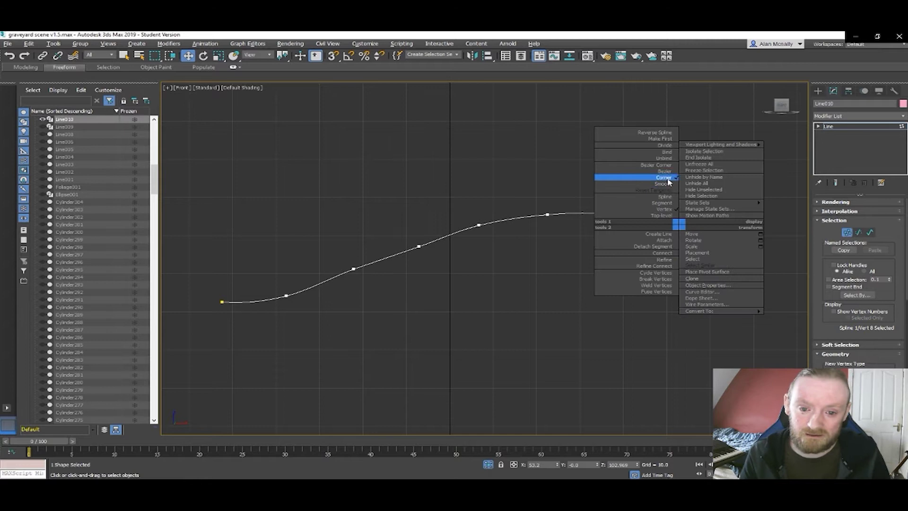
click(673, 194)
drag(680, 194, 679, 185)
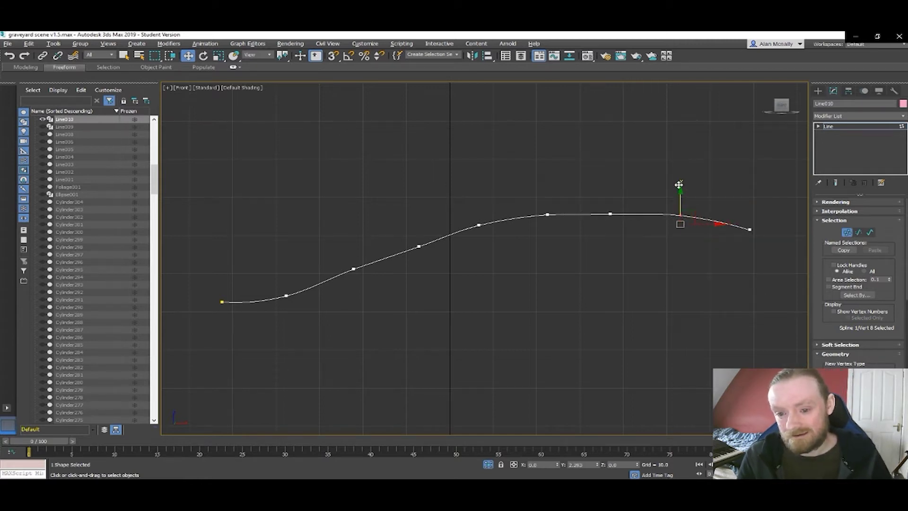
drag(679, 185, 679, 185)
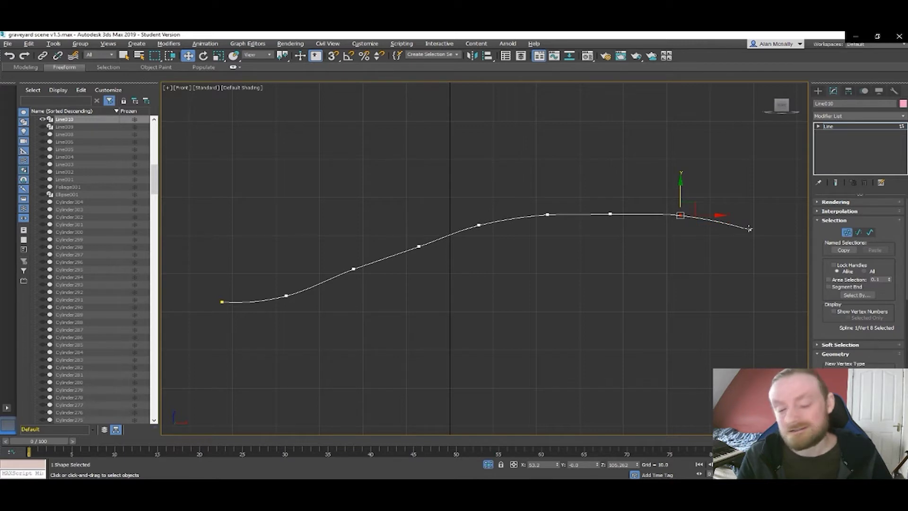
- Raise the spline's last vertex above its neighbours so the curve sweeps upwards at the gate's centre
click(749, 229)
drag(750, 208, 748, 196)
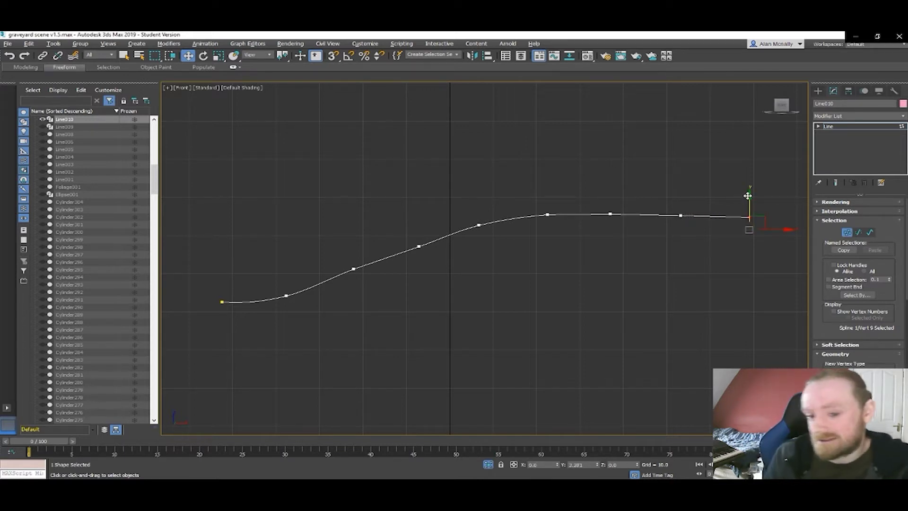
drag(746, 194, 727, 175)
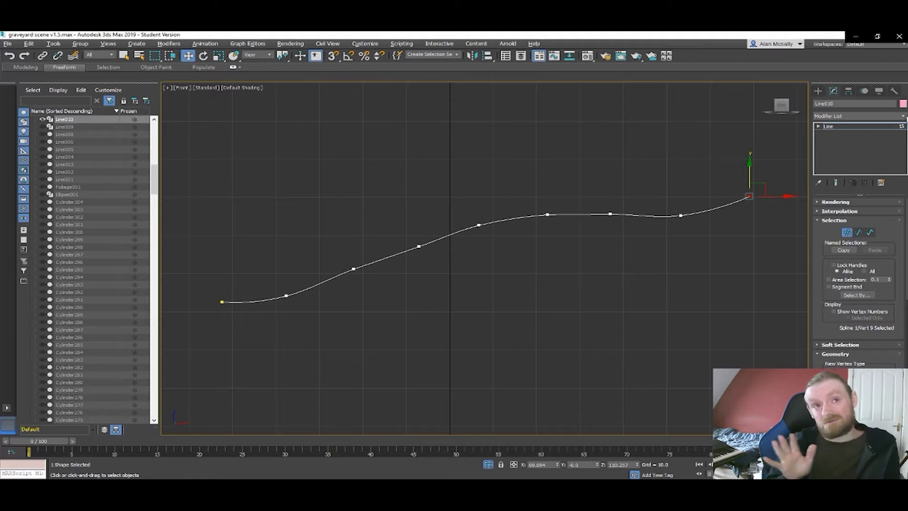
- Add an Extrude modifier to the curved spline and reduce its amount to 12.0 to form a narrow strip
click(904, 117)
text(ex)
click(862, 127)
scroll(619, 236, down, 5)
scroll(604, 234, up, 5)
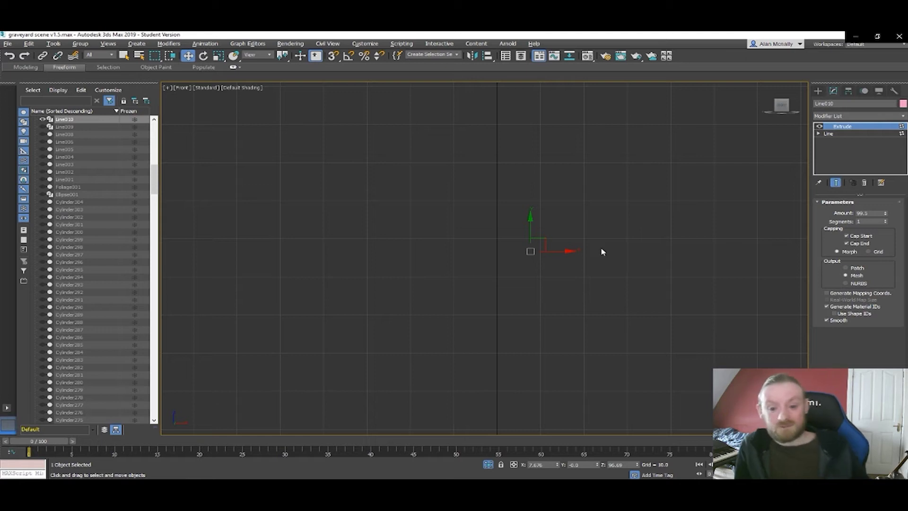
key(ctrl+w)
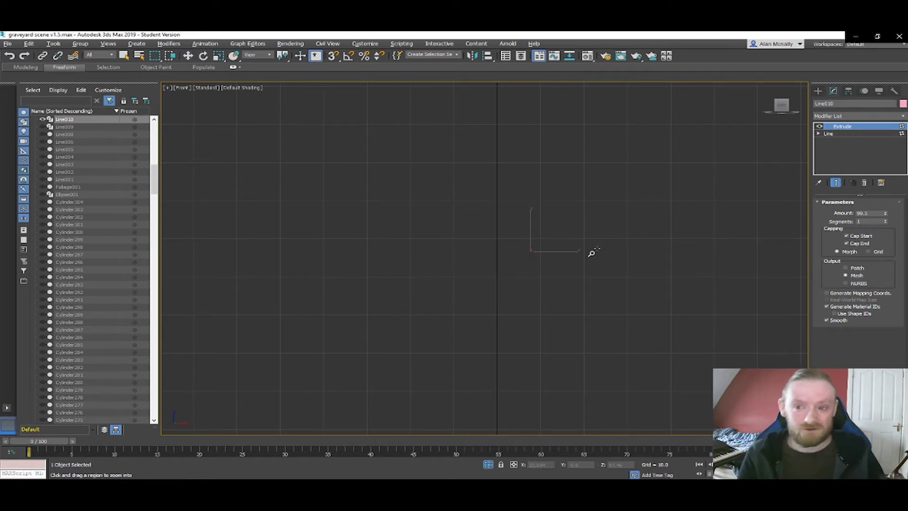
key(alt+w)
scroll(593, 295, up, 6)
middle_drag(587, 277, 740, 323)
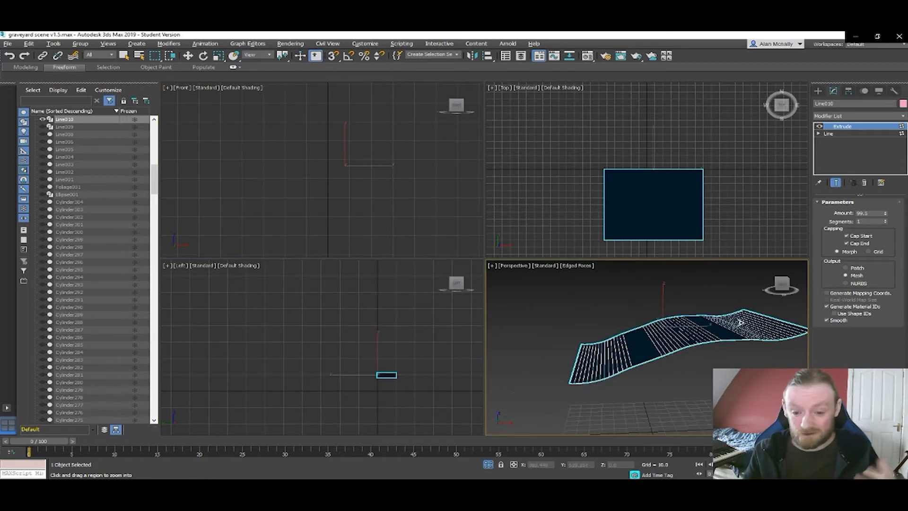
drag(885, 213, 882, 284)
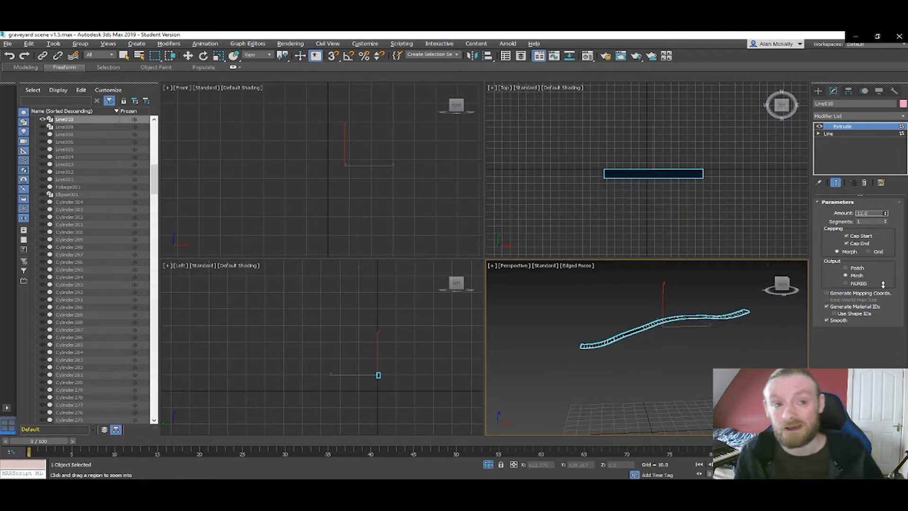
middle_drag(739, 322, 685, 339)
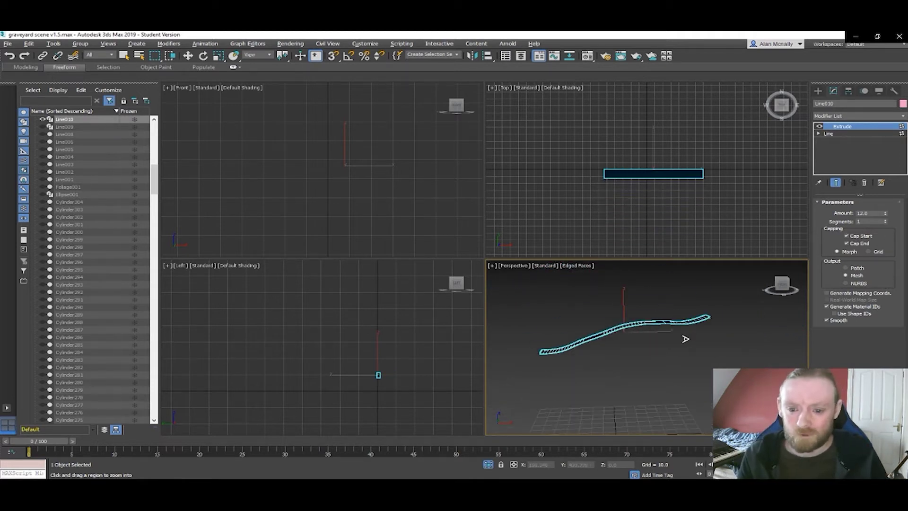
- End the isolation of the curved strip to bring the rest of the graveyard scene back
key(w)
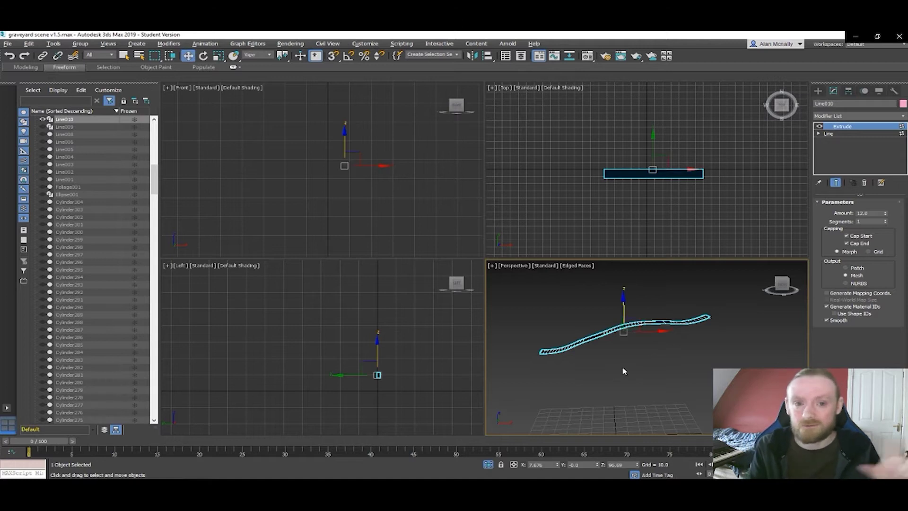
right_click(623, 370)
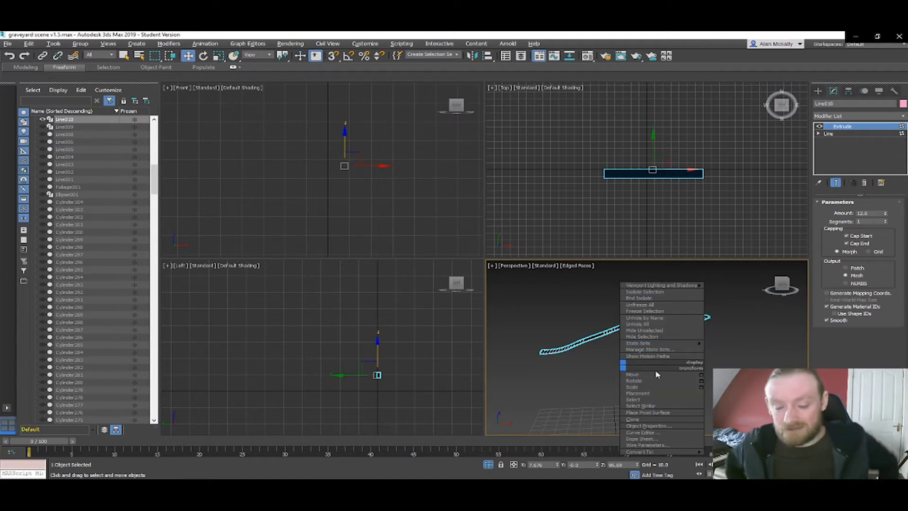
click(639, 298)
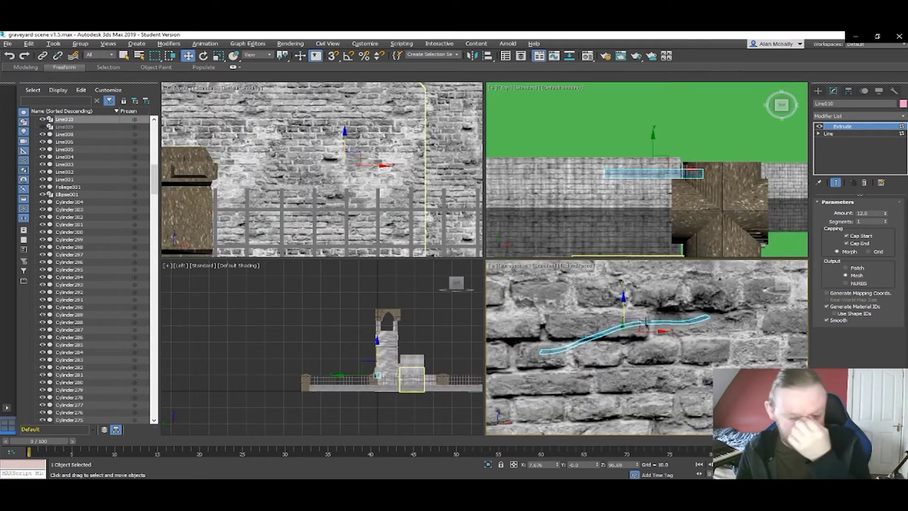
scroll(629, 348, down, 5)
right_click(631, 358)
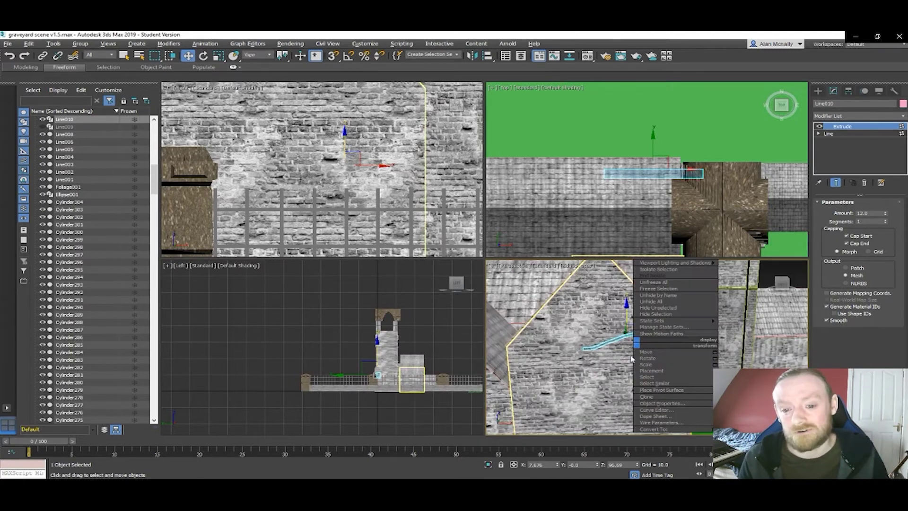
click(611, 369)
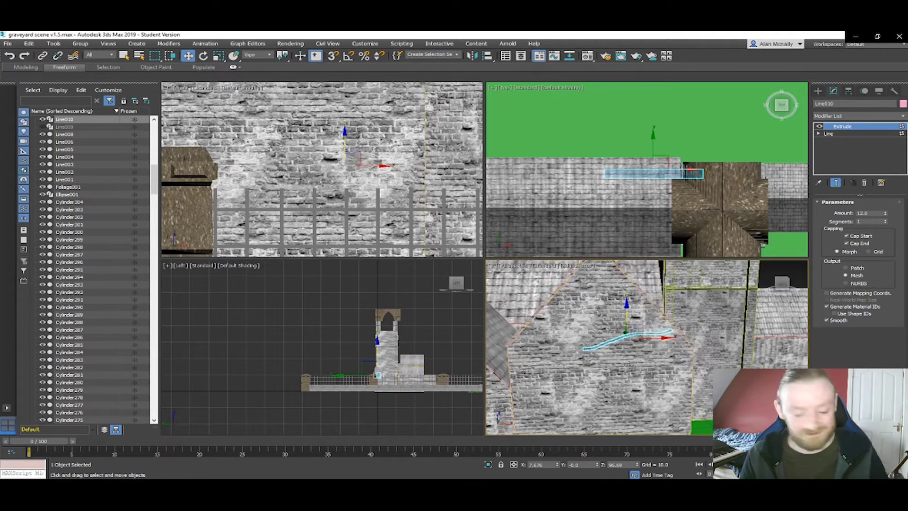
alt+middle_drag(646, 362, 555, 388)
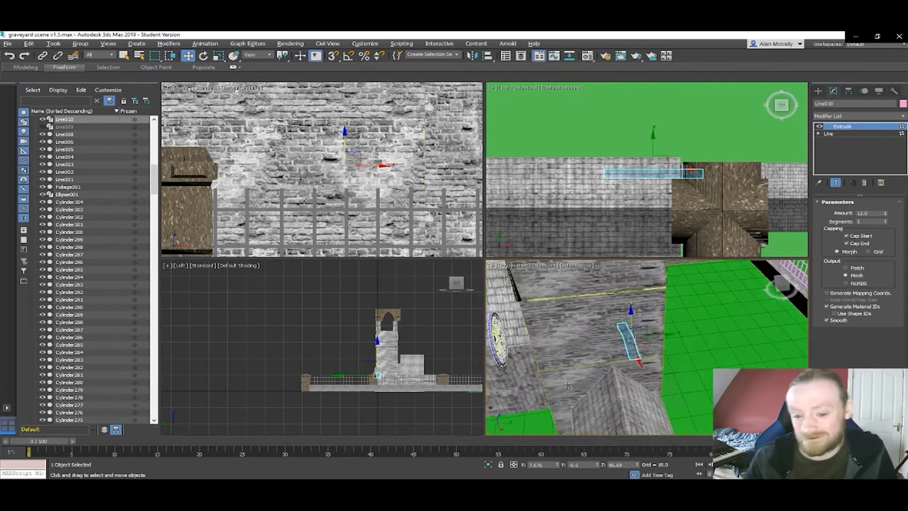
click(659, 335)
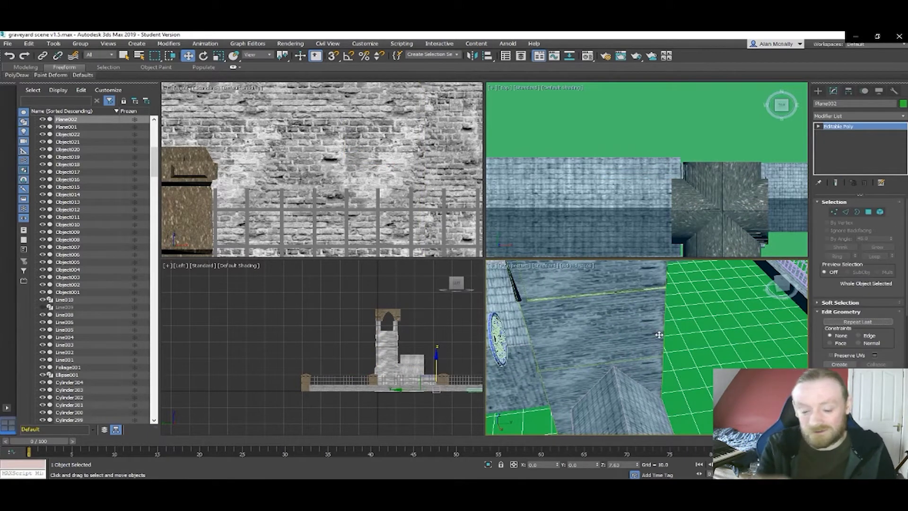
key(ctrl+z)
- Move the curved strip along the Y axis from the church wall to the gate beside the front pillar
drag(656, 334, 529, 363)
middle_drag(568, 355, 704, 343)
alt+middle_drag(705, 342, 714, 315)
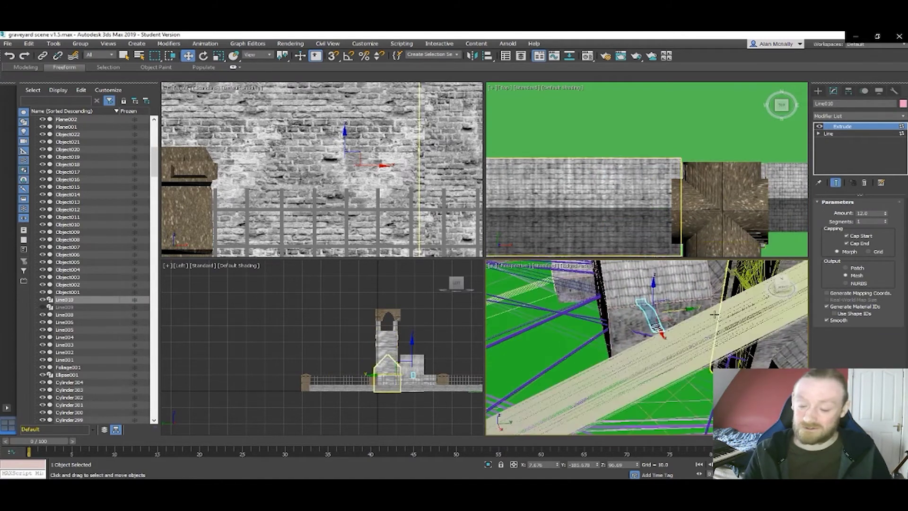
drag(685, 310, 500, 330)
middle_drag(500, 331, 751, 307)
drag(755, 307, 549, 345)
middle_drag(550, 345, 696, 310)
drag(695, 308, 528, 326)
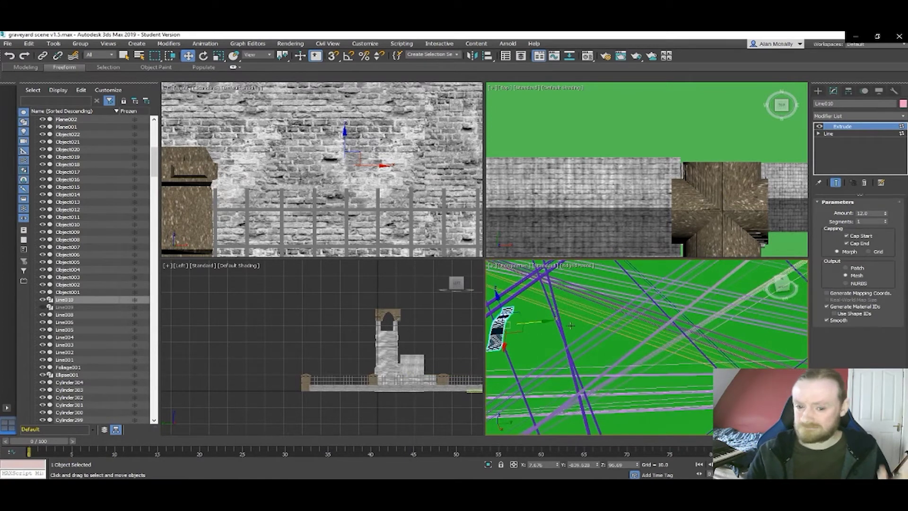
middle_drag(529, 326, 702, 308)
drag(707, 300, 531, 325)
middle_drag(530, 325, 652, 316)
drag(648, 315, 600, 326)
middle_drag(600, 326, 677, 323)
alt+middle_drag(572, 343, 642, 396)
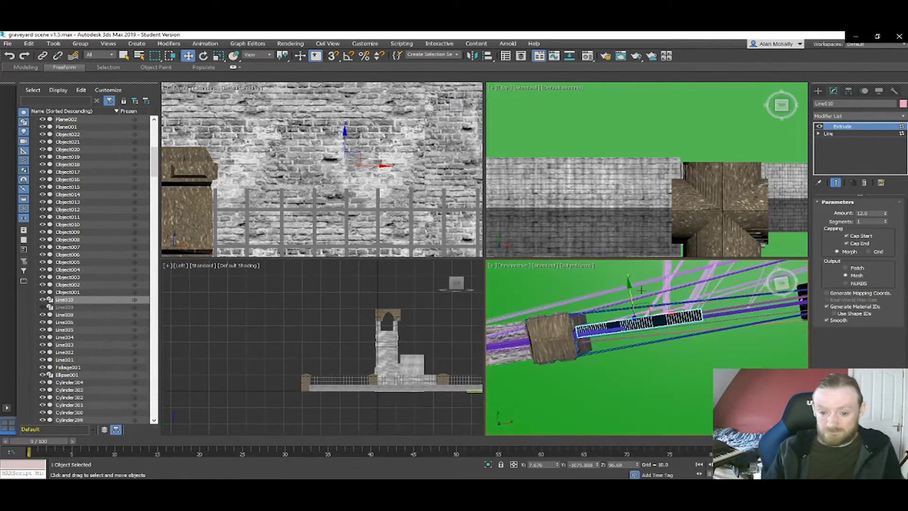
- Shift the strip slightly along Y to line up with the gate bars and reduce its Extrude amount to 5.0
drag(629, 287, 630, 291)
drag(886, 213, 887, 219)
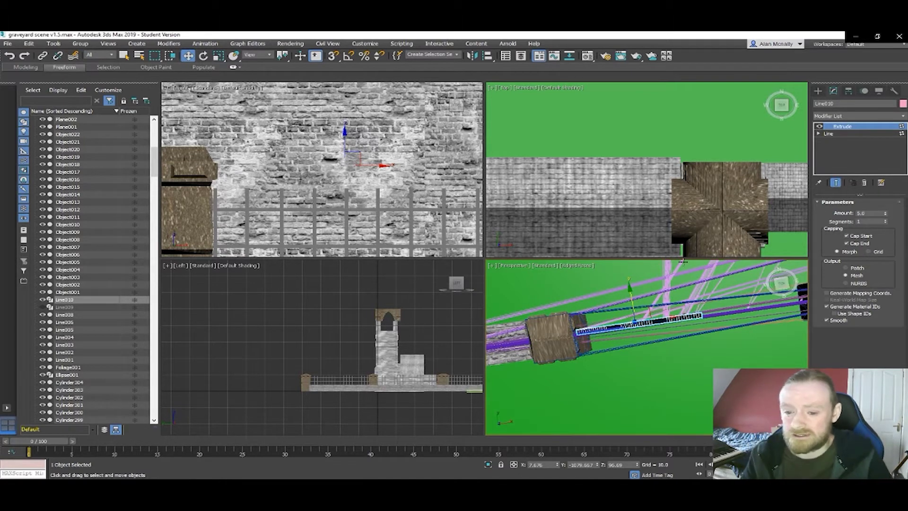
middle_drag(682, 246, 683, 204)
middle_drag(652, 334, 640, 287)
middle_drag(640, 286, 646, 348)
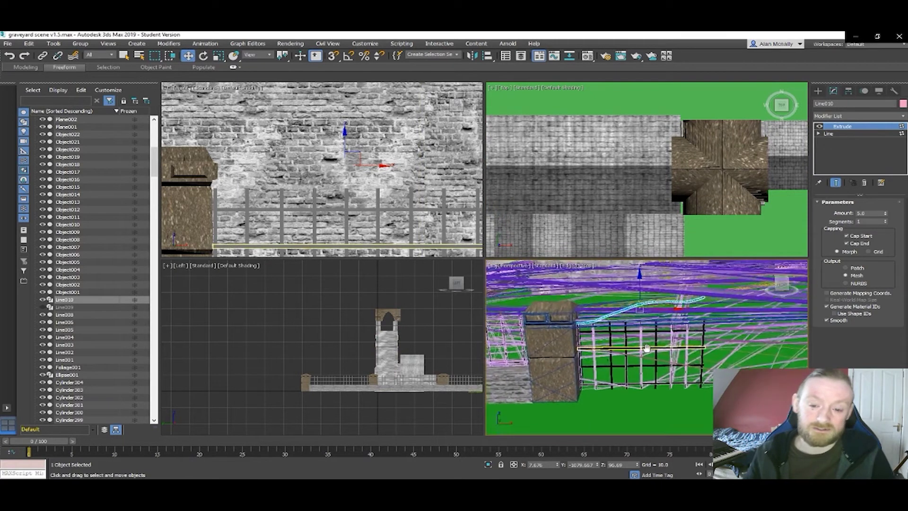
- Add a Shell modifier above the Extrude on the curved strip to give it thickness
click(903, 117)
text(sh)
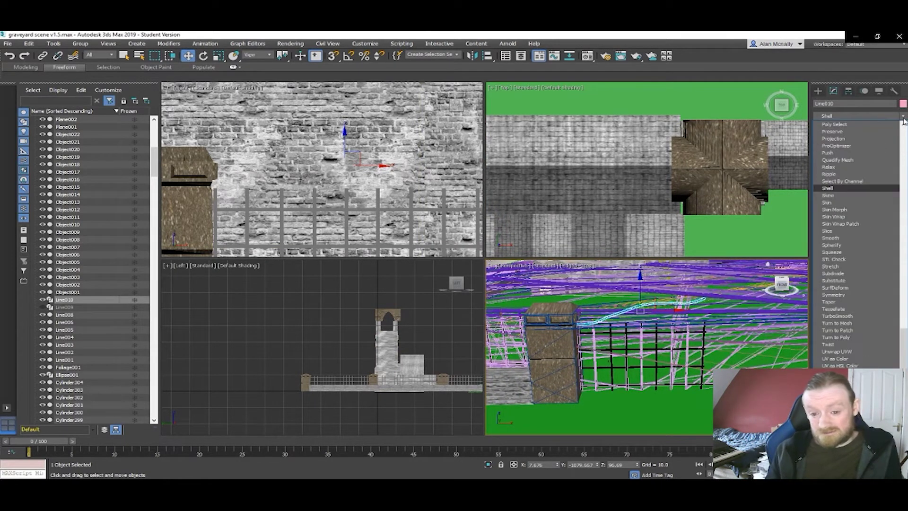
click(850, 188)
middle_drag(685, 288, 556, 477)
scroll(556, 477, down, 3)
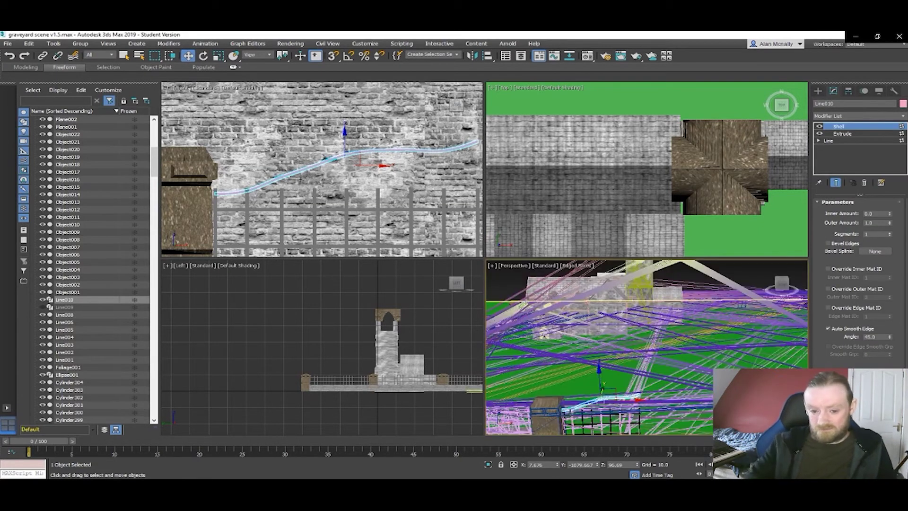
- Nudge the curved strip slightly upwards and sideways against the pillar, to about X 6.6 and Z 98.1
scroll(569, 412, up, 8)
mouse_move(572, 411)
middle_down()
mouse_move(617, 378)
mouse_move(573, 403)
middle_up()
scroll(573, 403, down, 3)
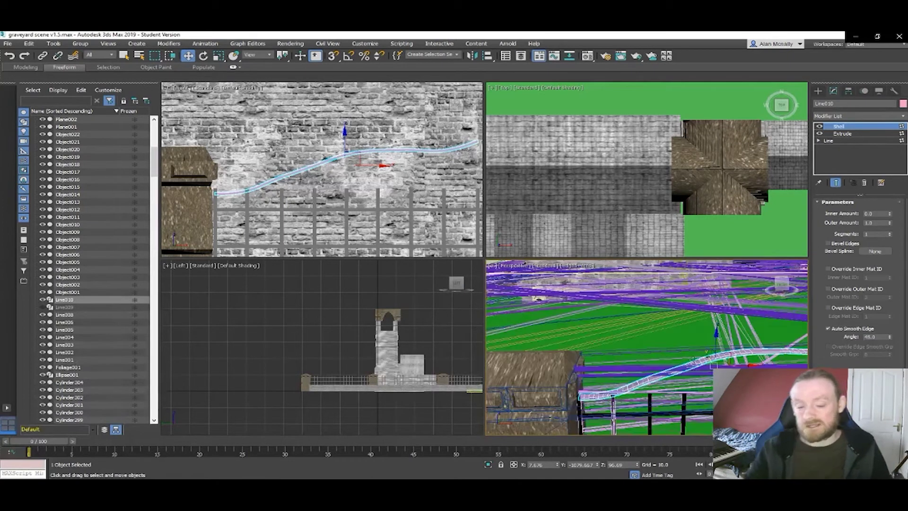
drag(717, 335, 717, 332)
drag(750, 364, 748, 365)
- Examine the gate's vertical bars and crossbars below the curved strip
middle_drag(591, 402, 537, 422)
scroll(595, 326, up, 4)
scroll(548, 402, down, 3)
middle_drag(657, 412, 616, 357)
scroll(648, 360, down, 2)
scroll(648, 359, up, 2)
middle_drag(667, 406, 630, 327)
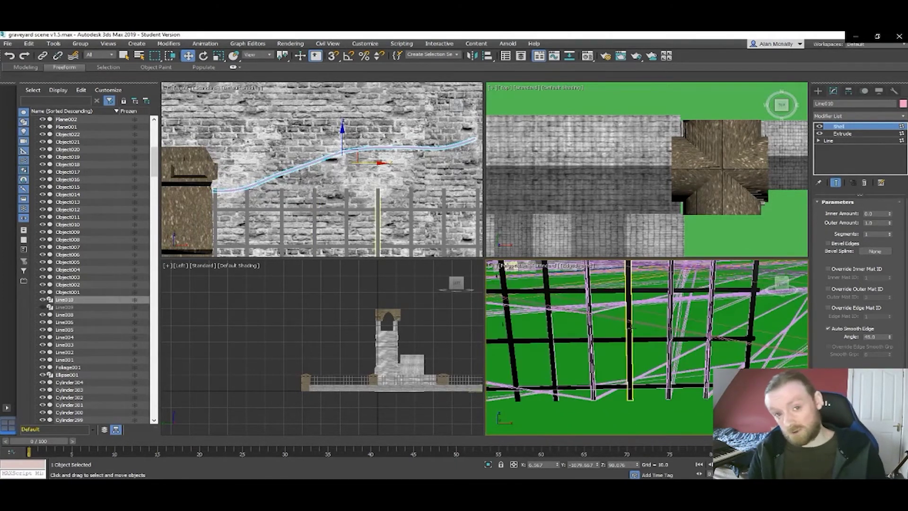
mouse_move(568, 316)
middle_down()
mouse_move(600, 350)
mouse_move(562, 315)
mouse_move(561, 329)
middle_up()
- Scale the gate's second vertical bar from the pillar along Z so that its top extends above the curved strip
click(562, 315)
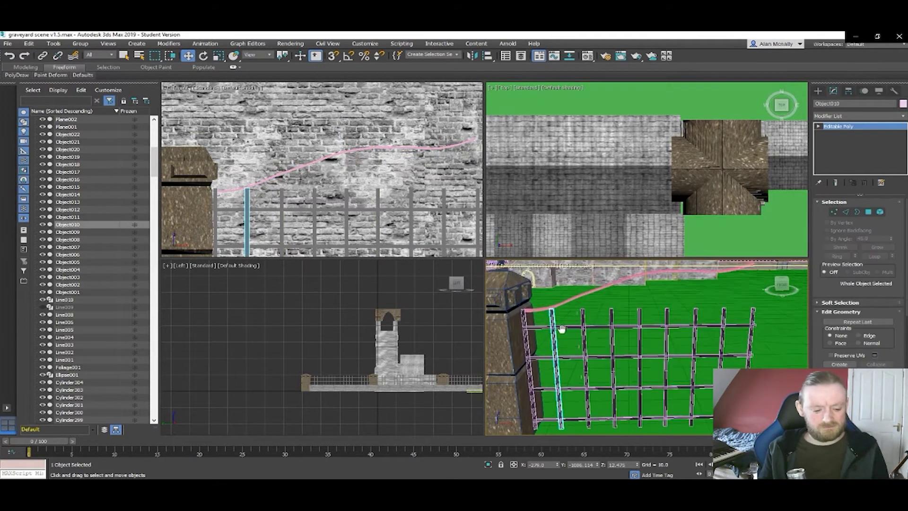
key(e)
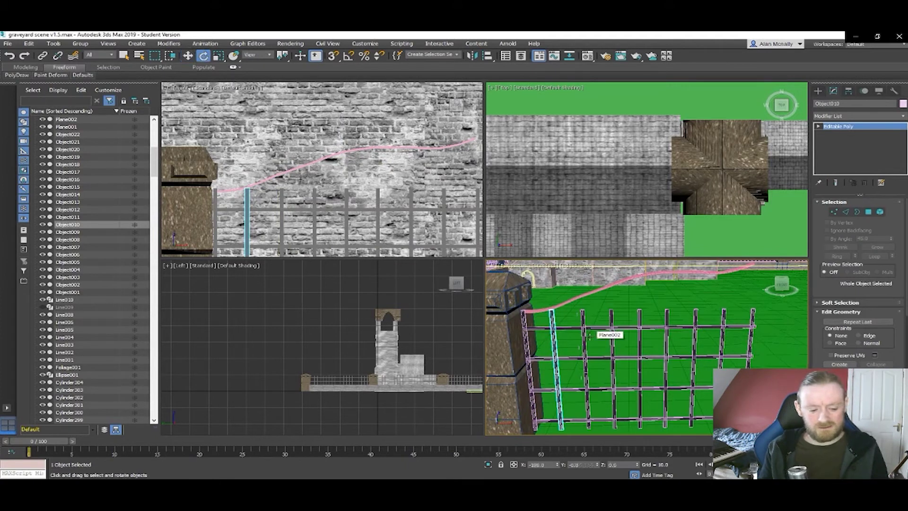
scroll(581, 346, down, 5)
scroll(606, 351, up, 4)
middle_drag(607, 351, 793, 348)
key(r)
scroll(683, 348, down, 5)
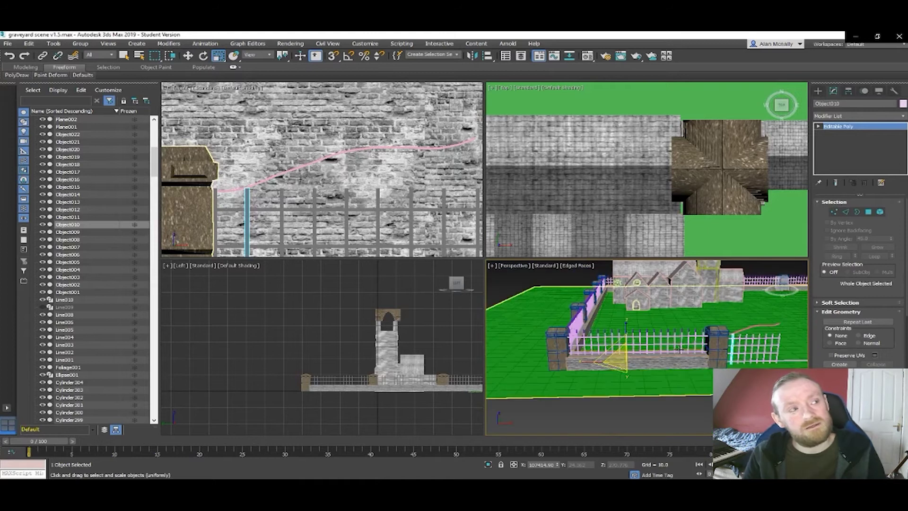
middle_drag(682, 349, 645, 347)
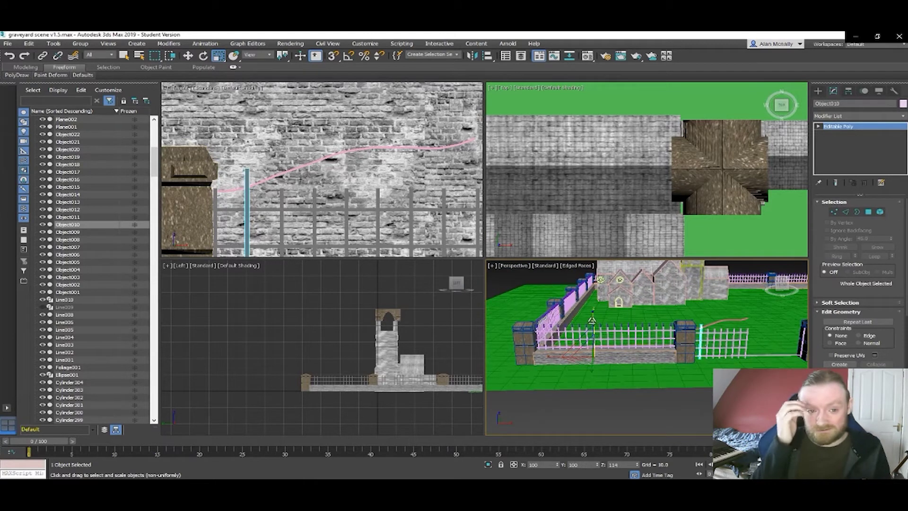
middle_drag(586, 349, 515, 349)
scroll(515, 349, up, 4)
scroll(661, 349, down, 1)
mouse_move(646, 344)
middle_down()
mouse_move(645, 363)
mouse_move(746, 356)
middle_up()
middle_drag(531, 340, 614, 346)
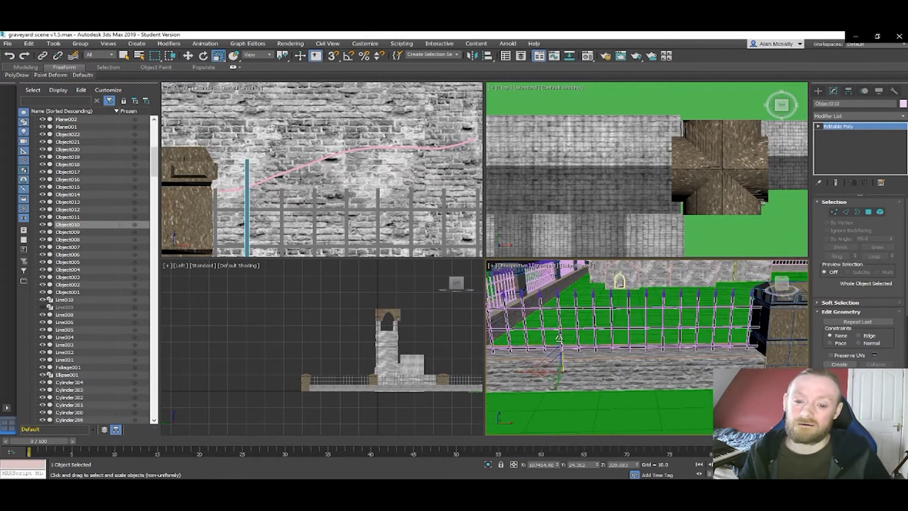
drag(560, 335, 560, 341)
middle_drag(624, 349, 451, 352)
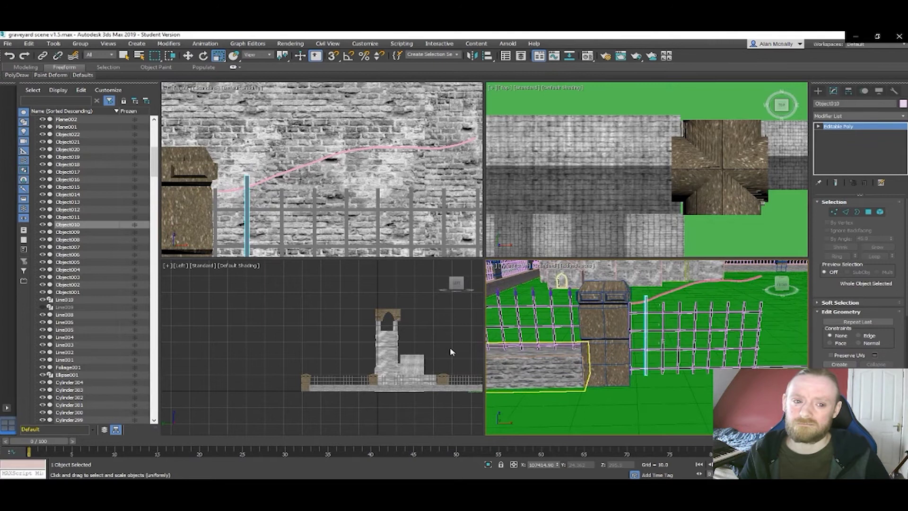
- Copy a spike finial from the neighbouring fence and seat it on top of the gate's raised second bar
scroll(650, 369, up, 3)
middle_drag(655, 376, 631, 355)
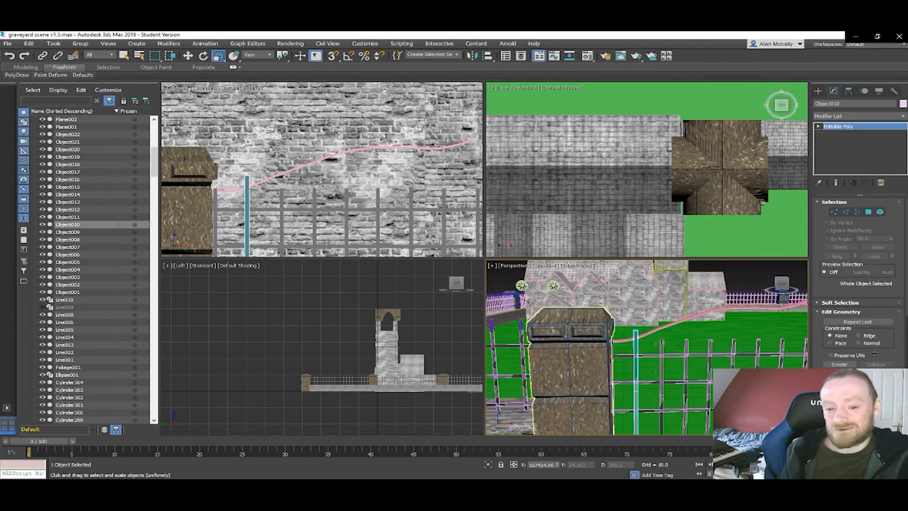
click(520, 323)
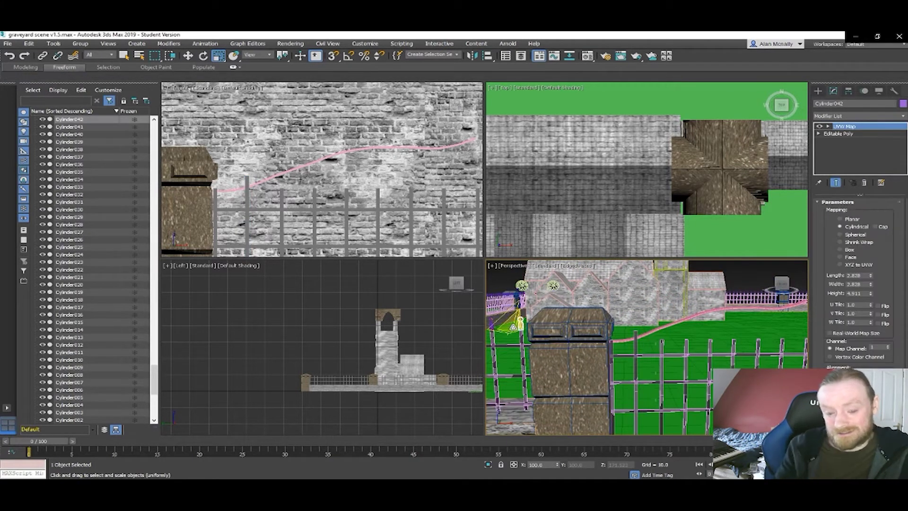
key(w)
drag(554, 337, 669, 337)
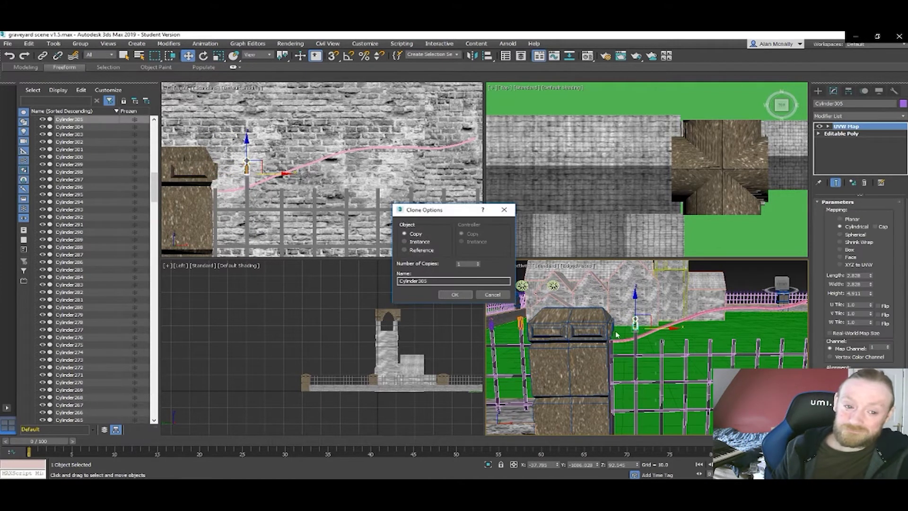
click(455, 294)
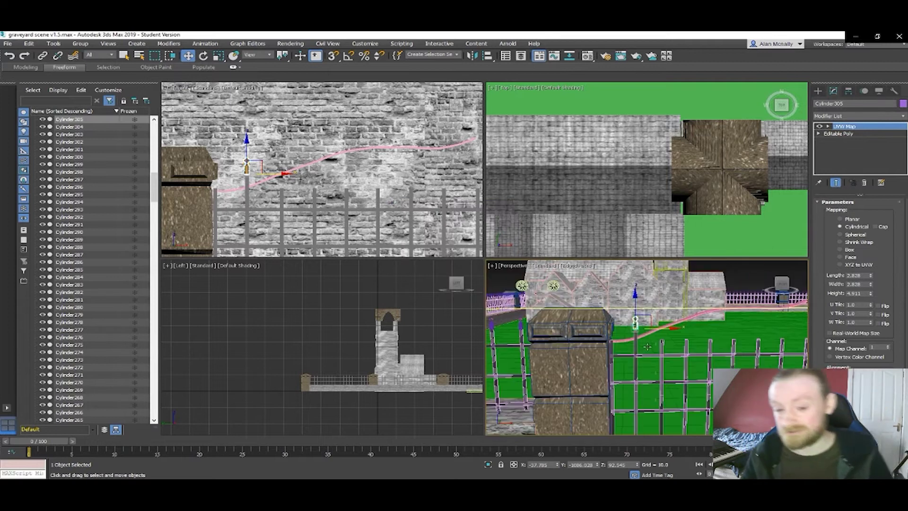
scroll(638, 328, up, 5)
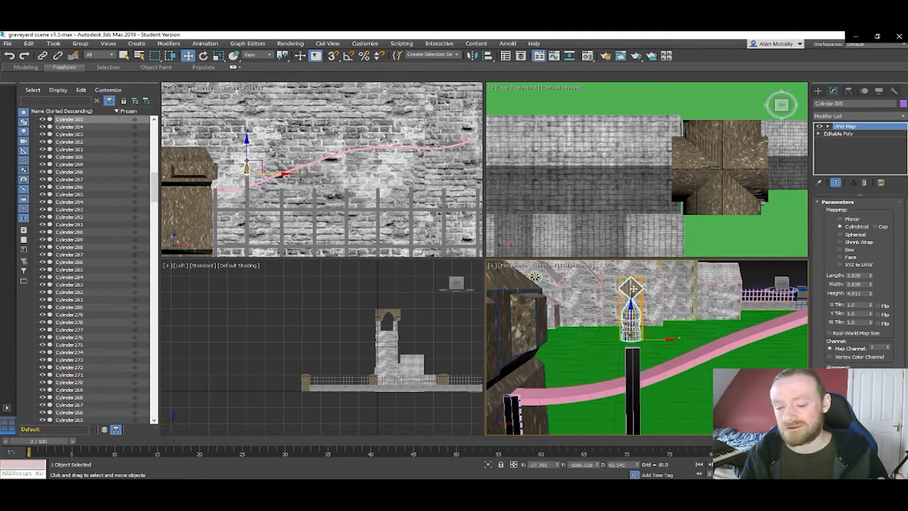
drag(629, 306, 632, 317)
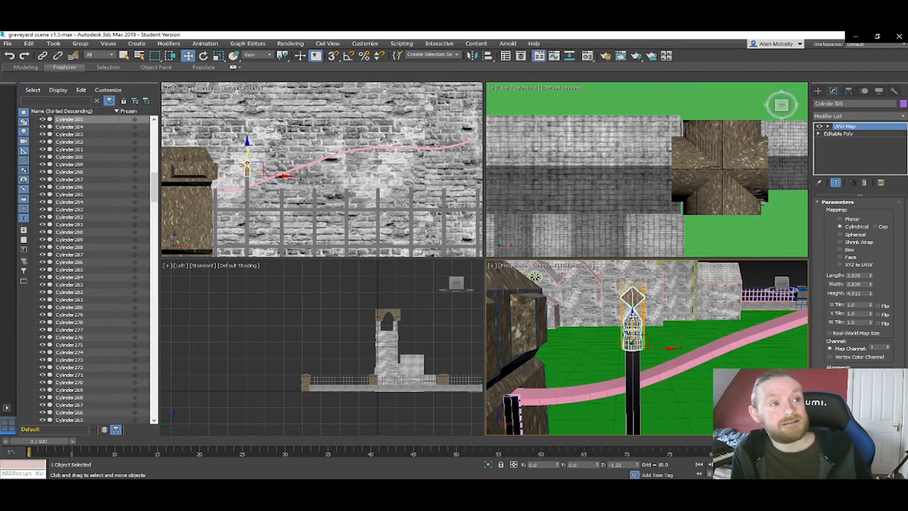
- Center the pivot of the gate's third vertical bar to the object
scroll(669, 347, down, 6)
middle_drag(690, 379, 609, 341)
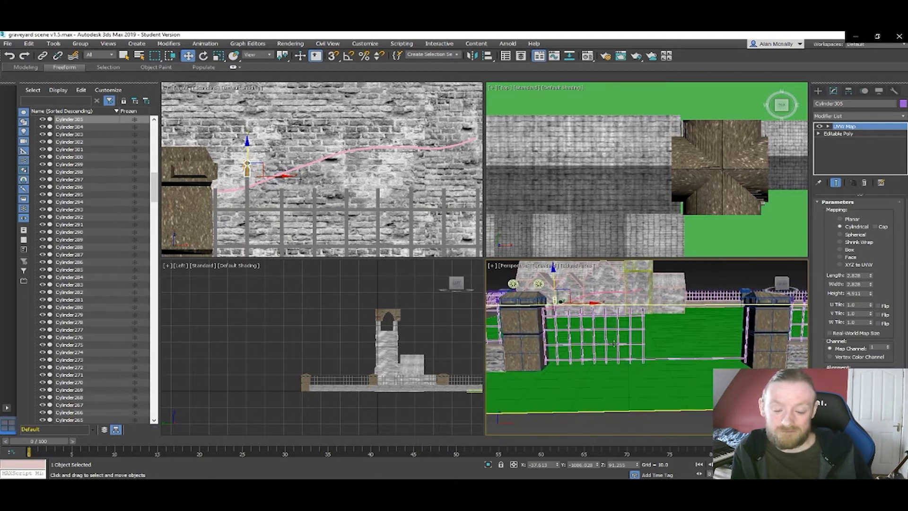
scroll(565, 337, up, 5)
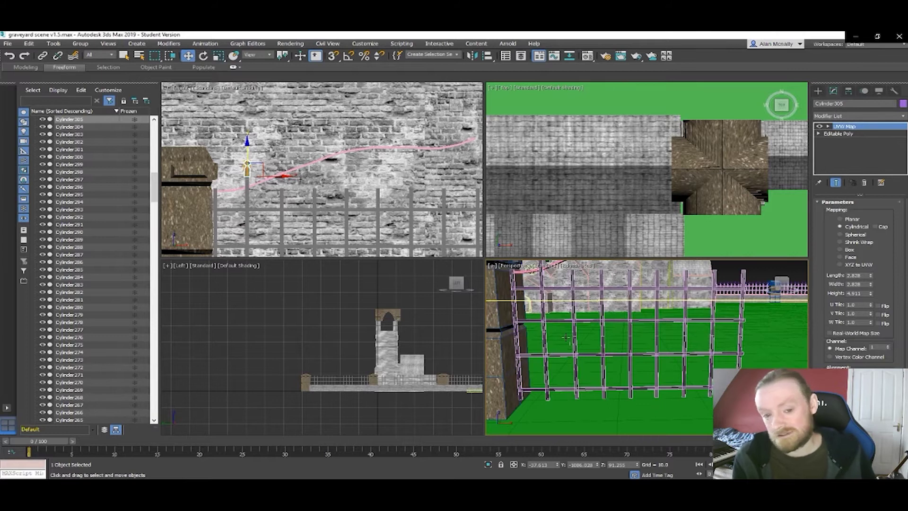
scroll(575, 359, down, 5)
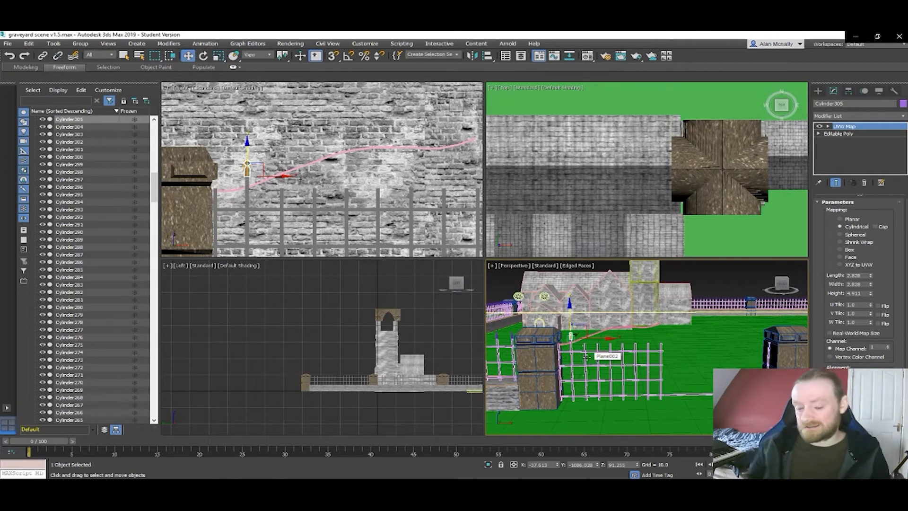
click(586, 358)
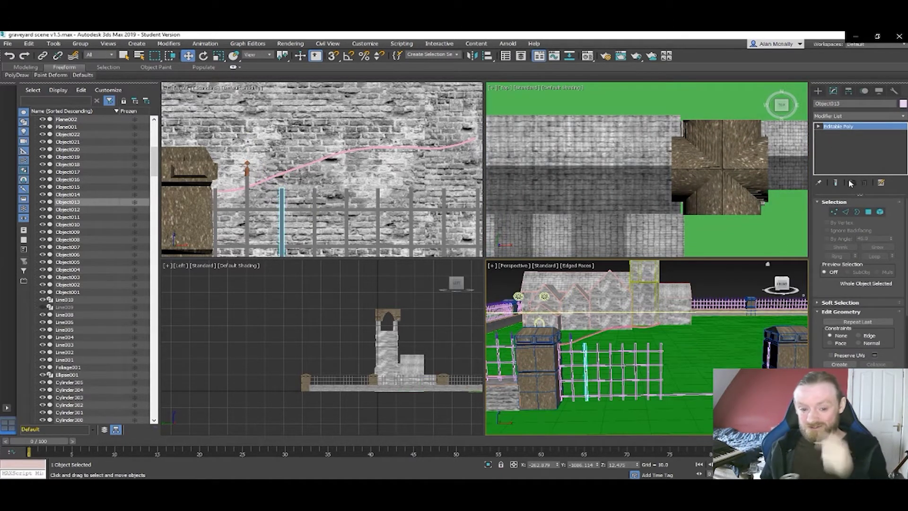
click(850, 93)
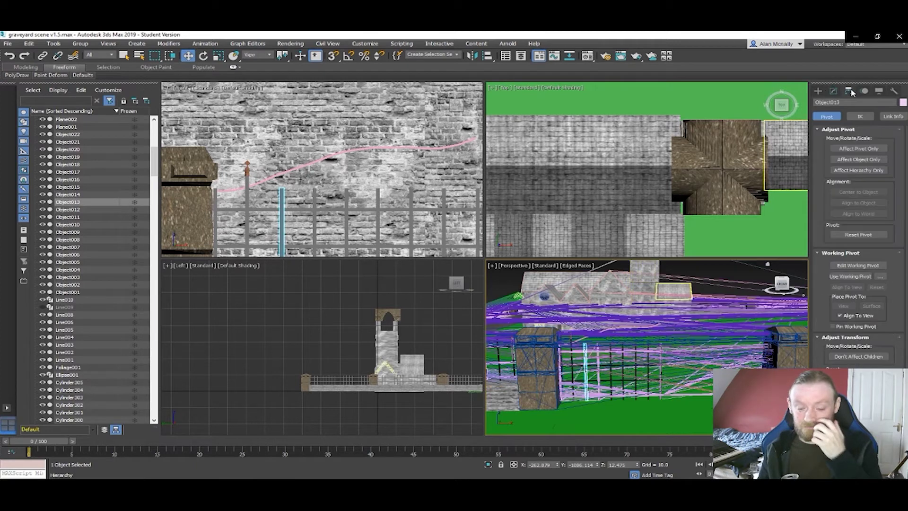
click(858, 149)
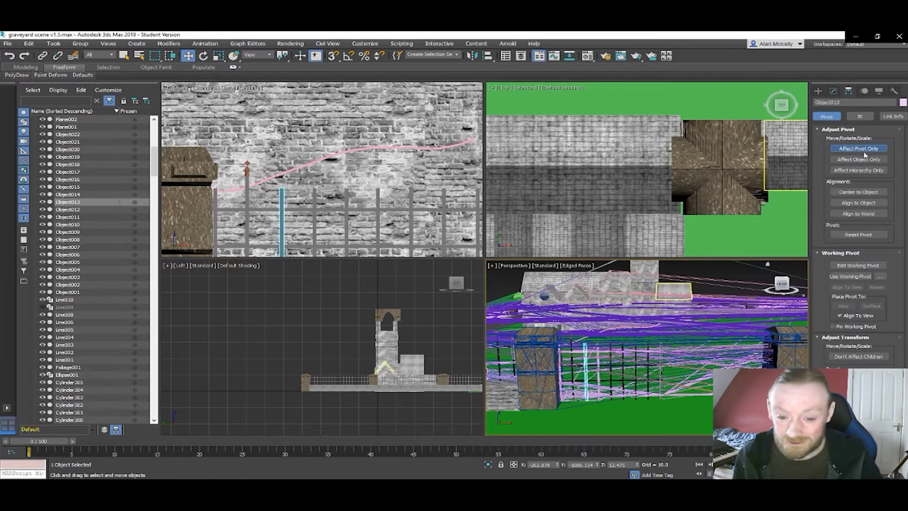
click(858, 192)
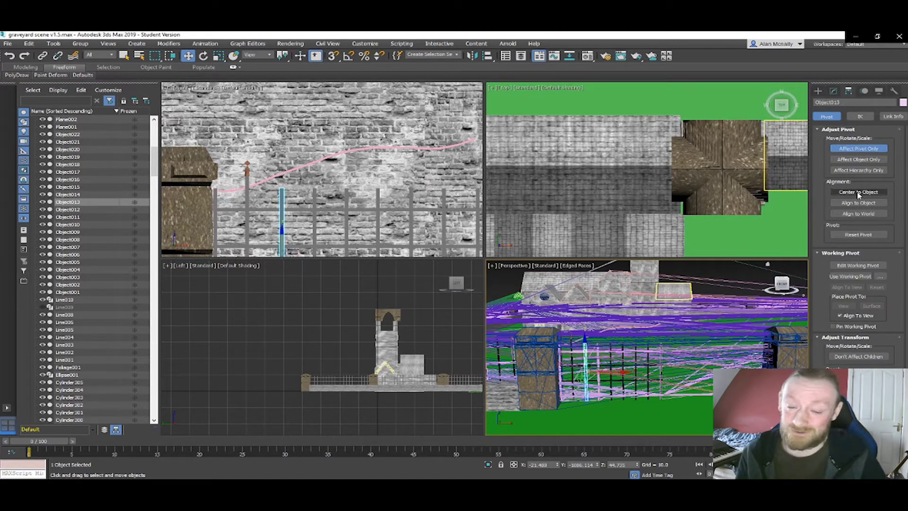
click(857, 149)
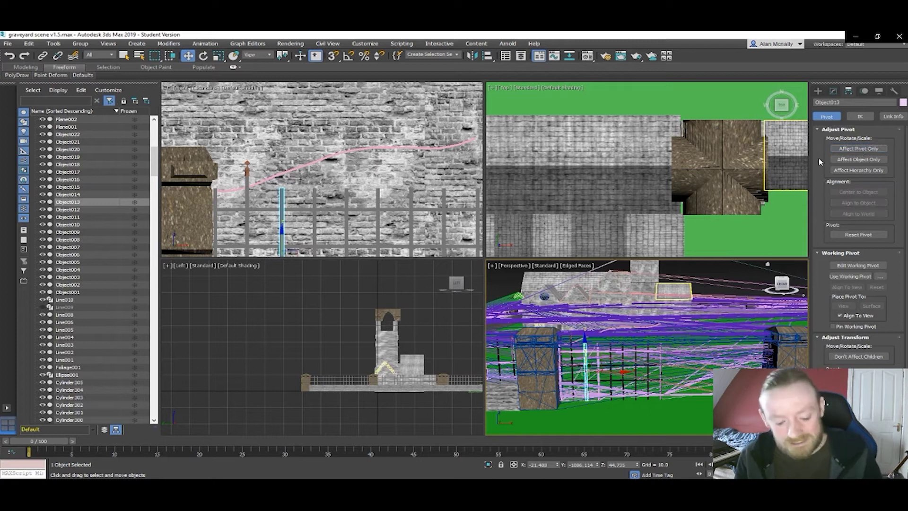
- Scale the gate's third vertical bar along Z and move it up so that its top extends above the curved strip
click(819, 90)
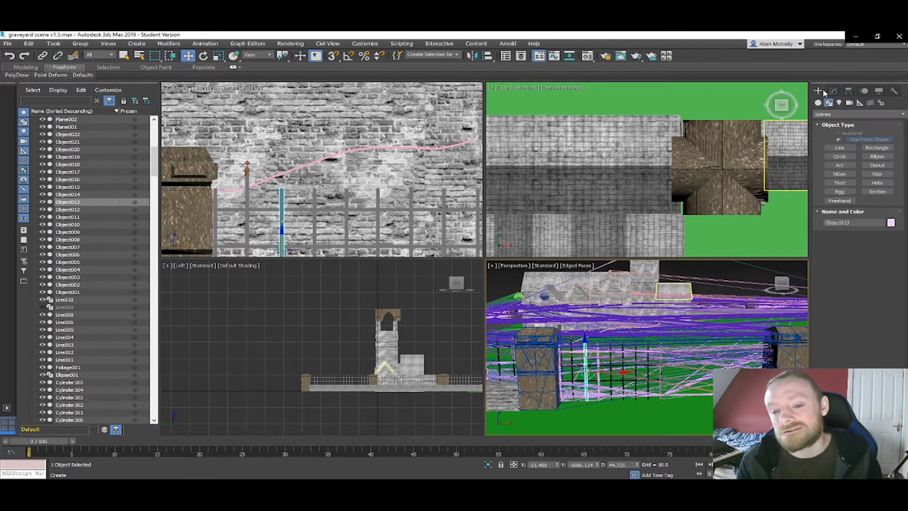
scroll(622, 372, up, 4)
middle_drag(589, 384, 635, 369)
key(e)
key(r)
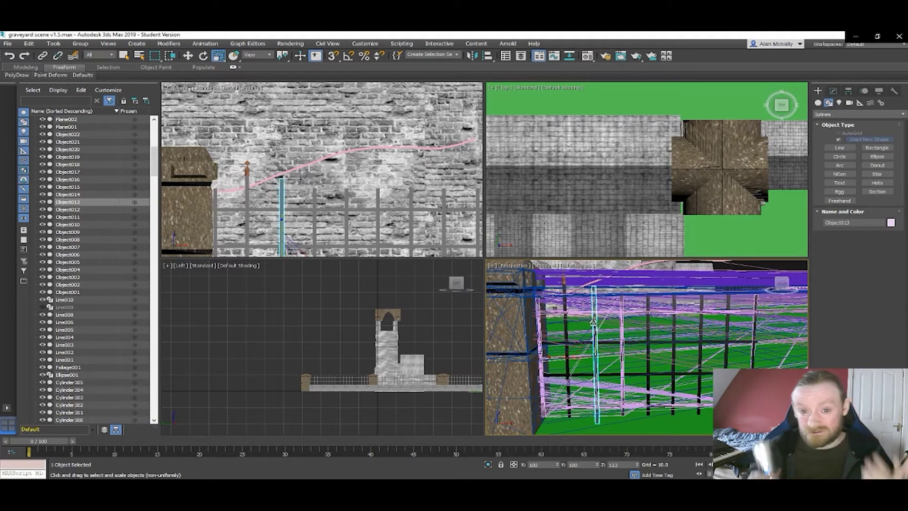
key(w)
drag(595, 323, 594, 313)
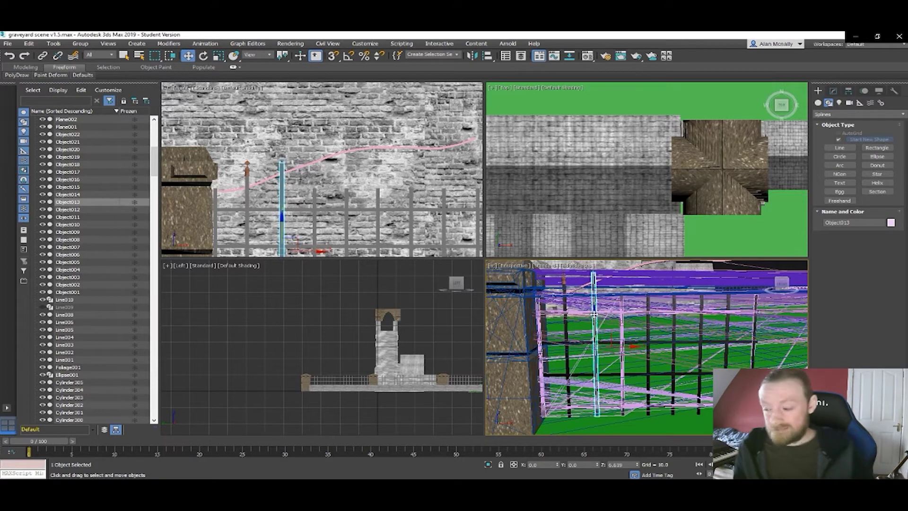
key(r)
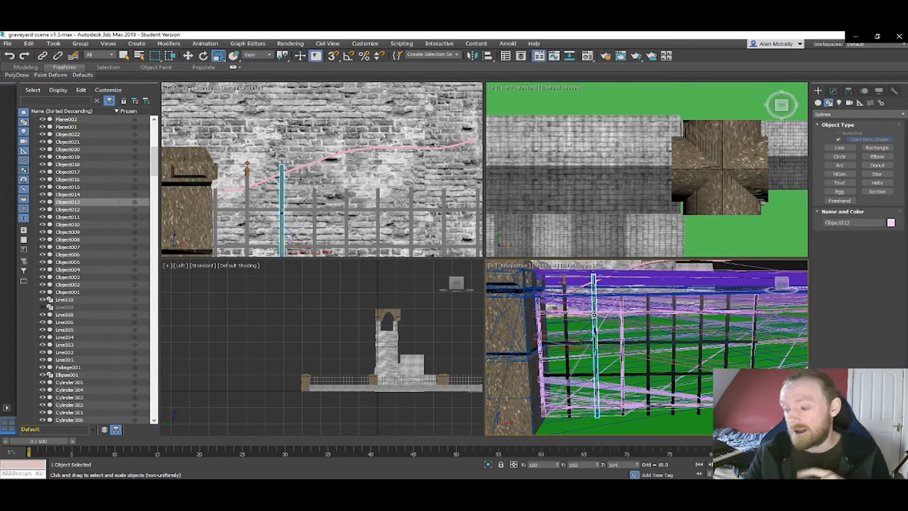
key(w)
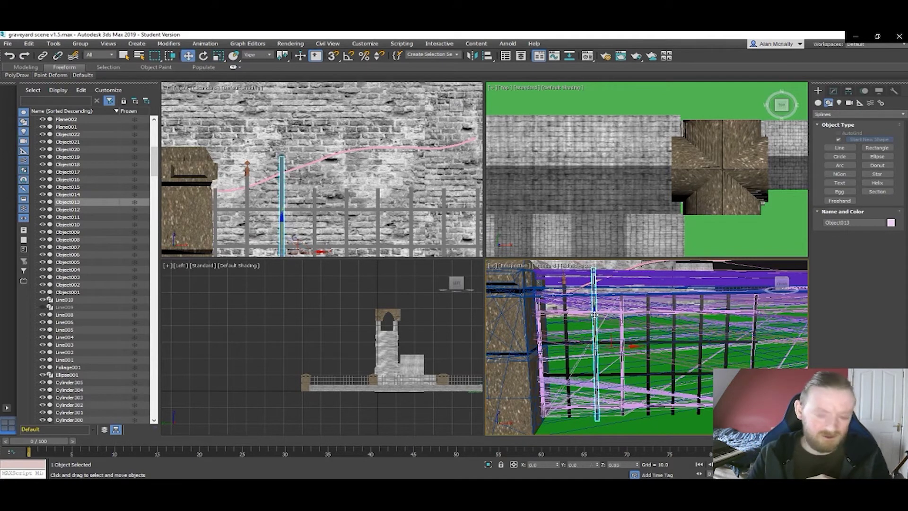
- Center the pivot of the gate's fourth vertical bar from the pillar to the object
middle_drag(597, 314, 590, 331)
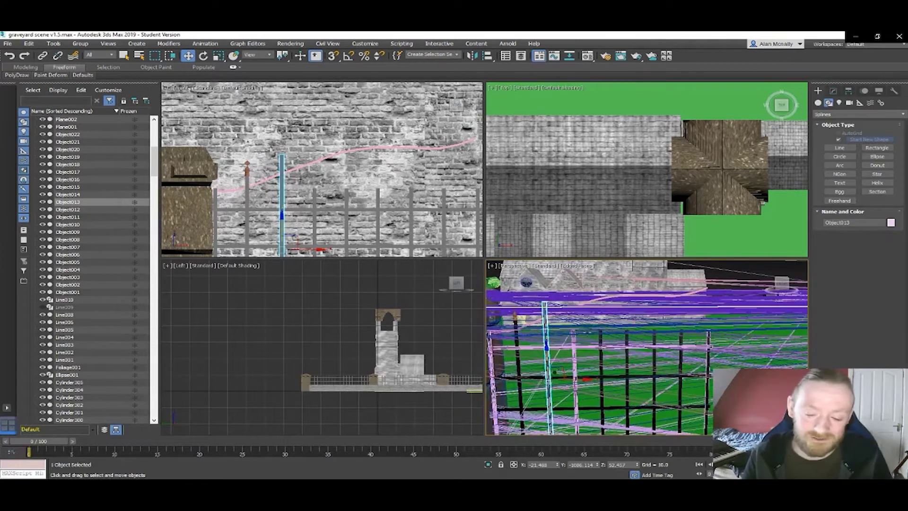
scroll(526, 324, up, 1)
scroll(529, 328, down, 1)
middle_drag(532, 330, 563, 331)
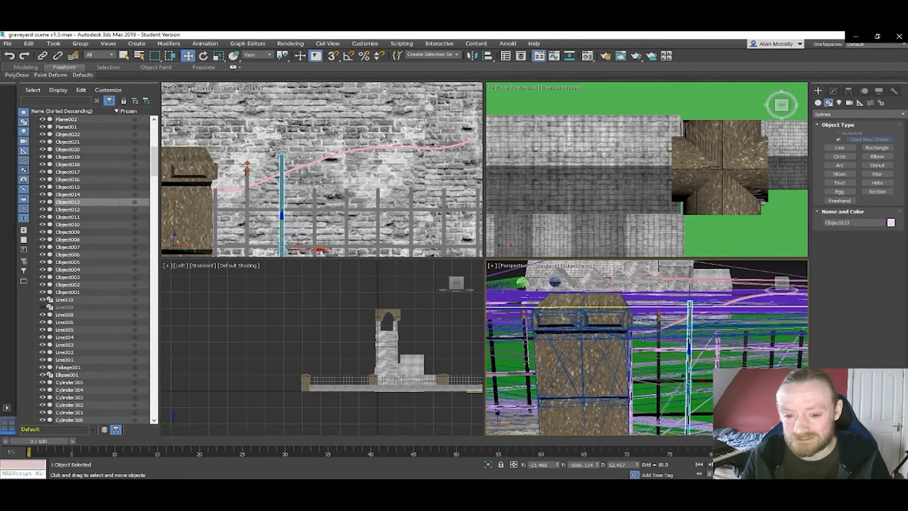
scroll(659, 333, up, 2)
middle_drag(660, 328, 593, 334)
click(726, 354)
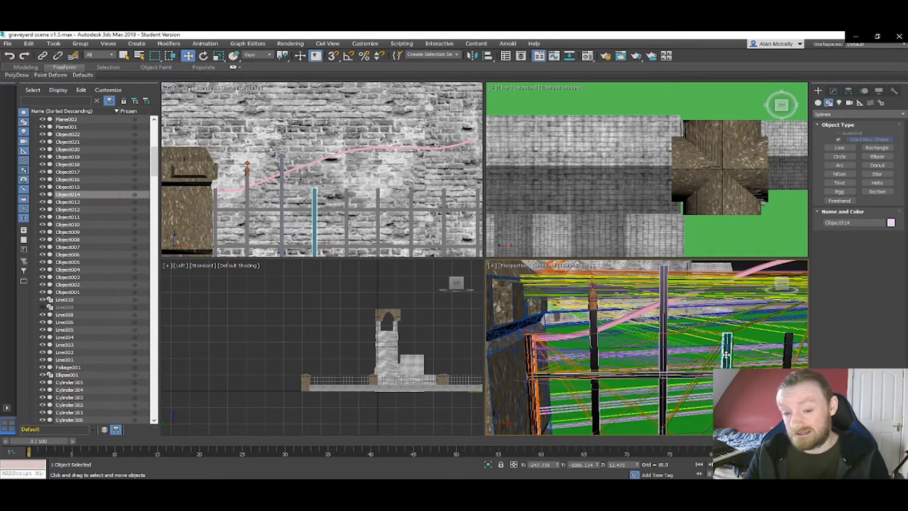
scroll(726, 354, down, 2)
middle_drag(726, 355, 673, 331)
scroll(672, 330, down, 1)
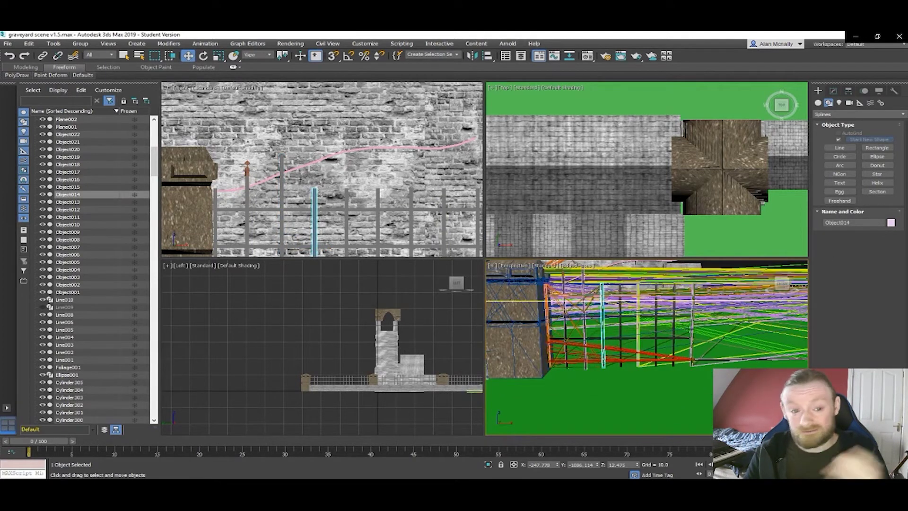
click(848, 90)
click(844, 149)
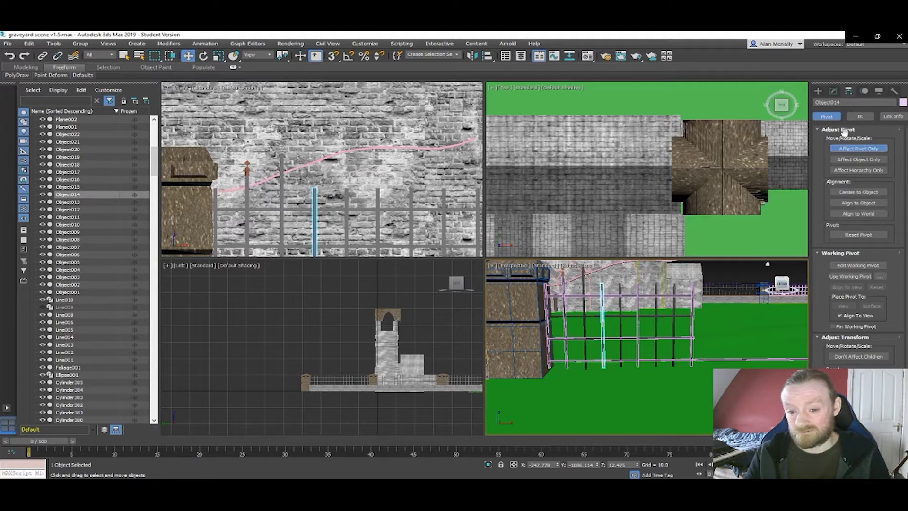
click(848, 192)
click(834, 118)
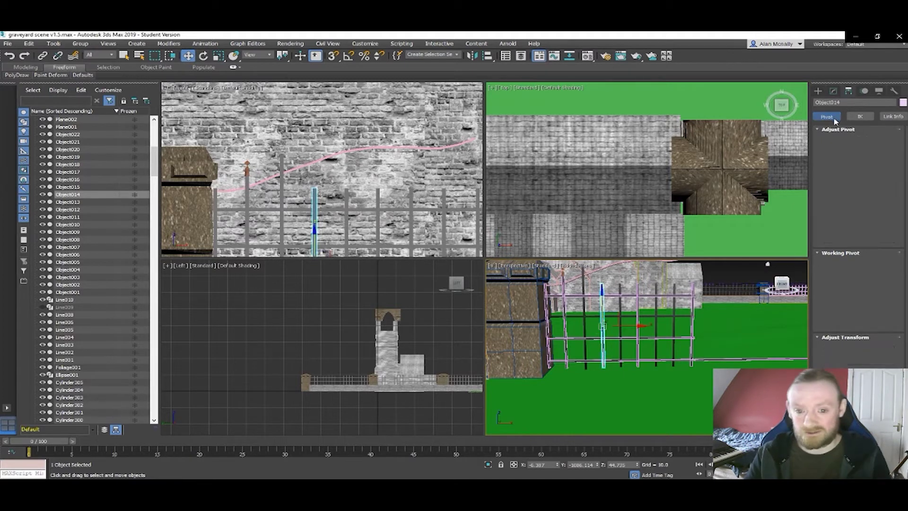
- Scale the gate's fourth vertical bar along Z and move it up so that its top rises above the curved strip
key(r)
drag(601, 299, 600, 290)
key(w)
key(r)
key(w)
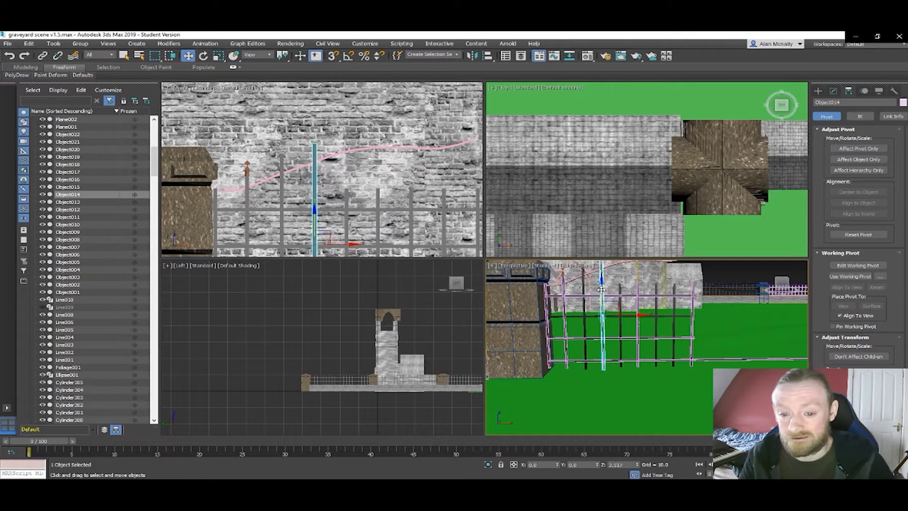
- Center the pivot of the gate's fifth vertical bar to the object
alt+middle_drag(613, 294, 579, 358)
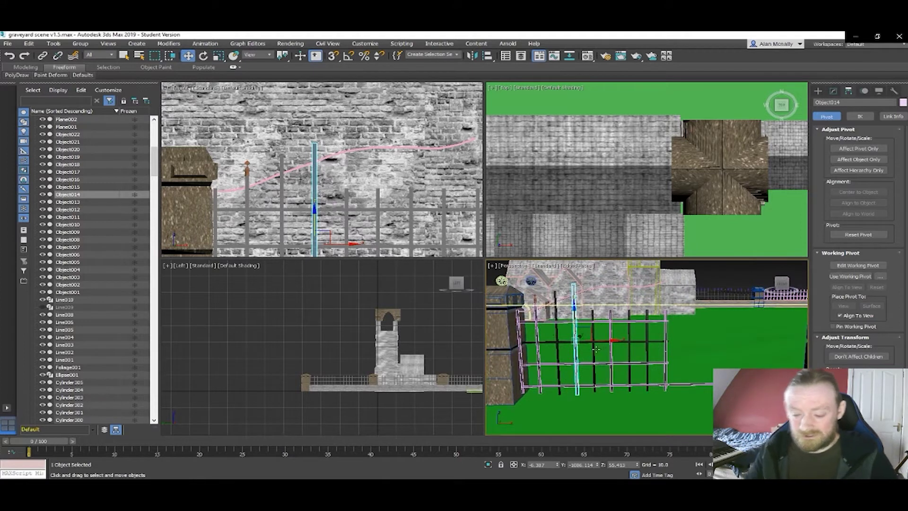
click(593, 349)
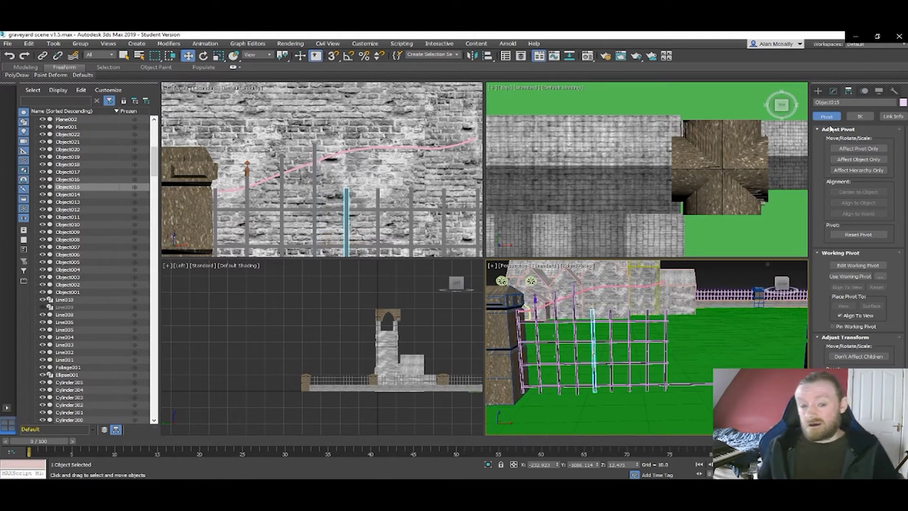
click(852, 150)
click(853, 191)
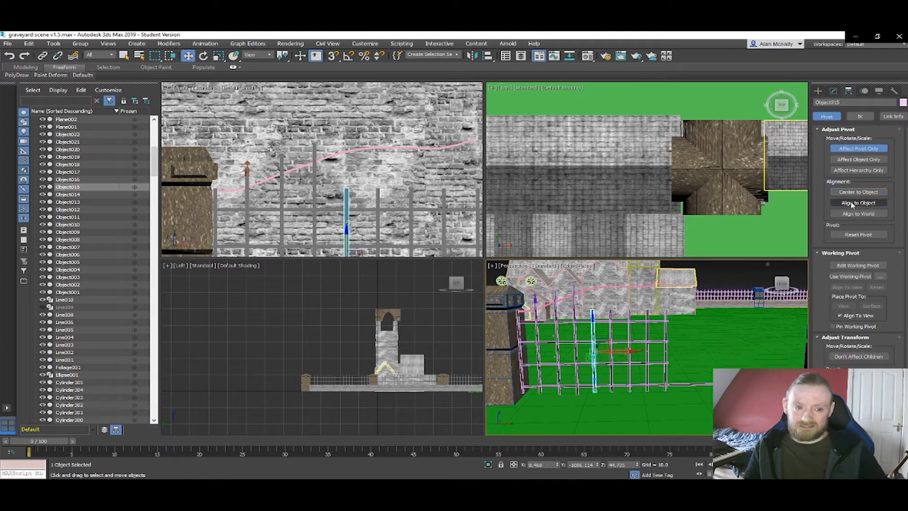
click(851, 149)
- Stretch the gate's fifth vertical bar along Z and raise it until its top extends above the curved strip
key(r)
key(r)
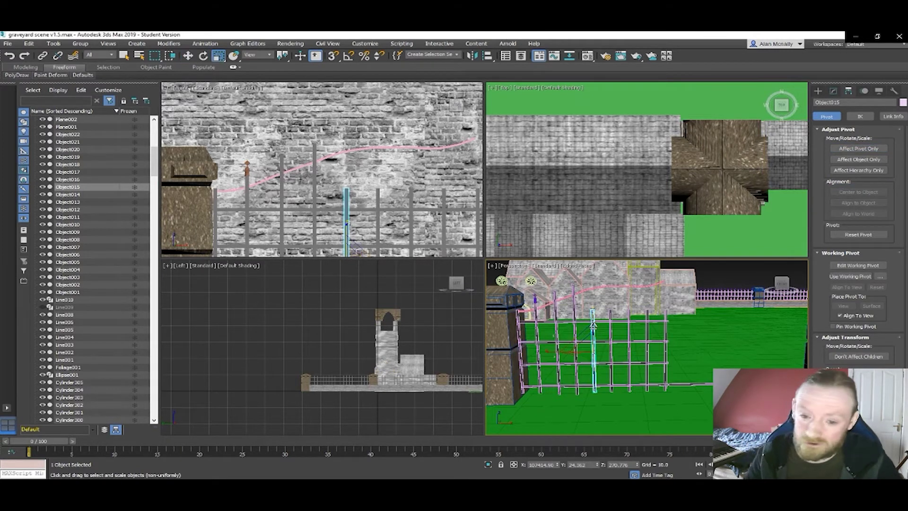
key(w)
drag(592, 314, 593, 312)
key(r)
key(w)
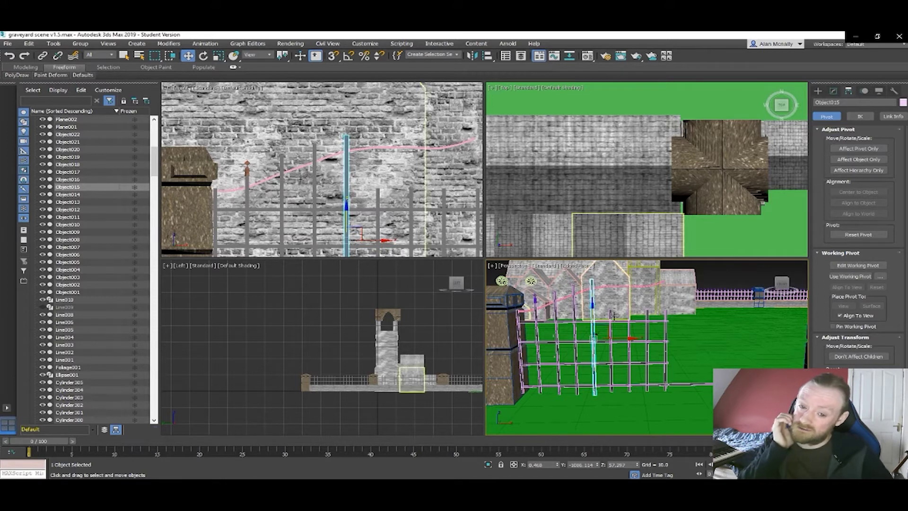
- Center the pivot of the gate's sixth vertical bar to the object
alt+middle_drag(621, 348, 613, 348)
scroll(611, 344, up, 4)
click(573, 347)
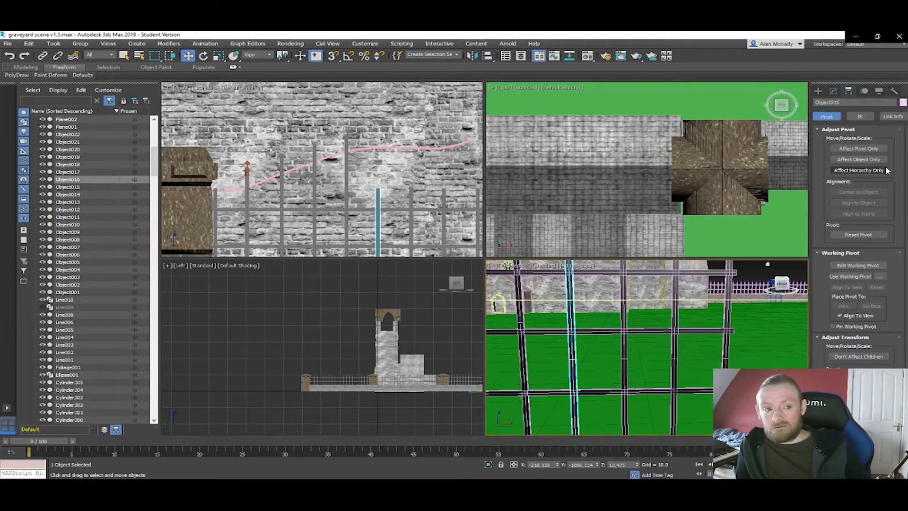
click(859, 150)
click(858, 193)
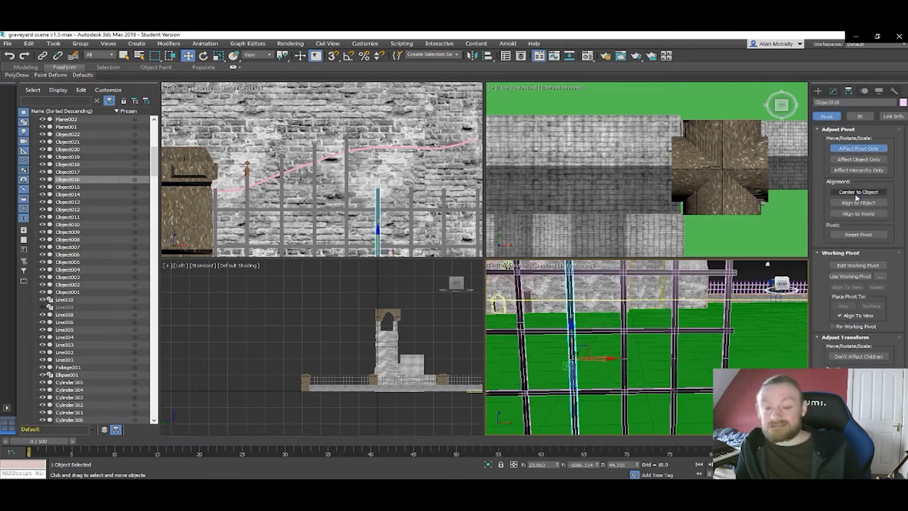
click(857, 149)
- Scale the gate's sixth vertical bar along Z and raise it so that its top extends above the curved strip
scroll(695, 277, down, 4)
scroll(693, 304, up, 4)
scroll(635, 312, down, 1)
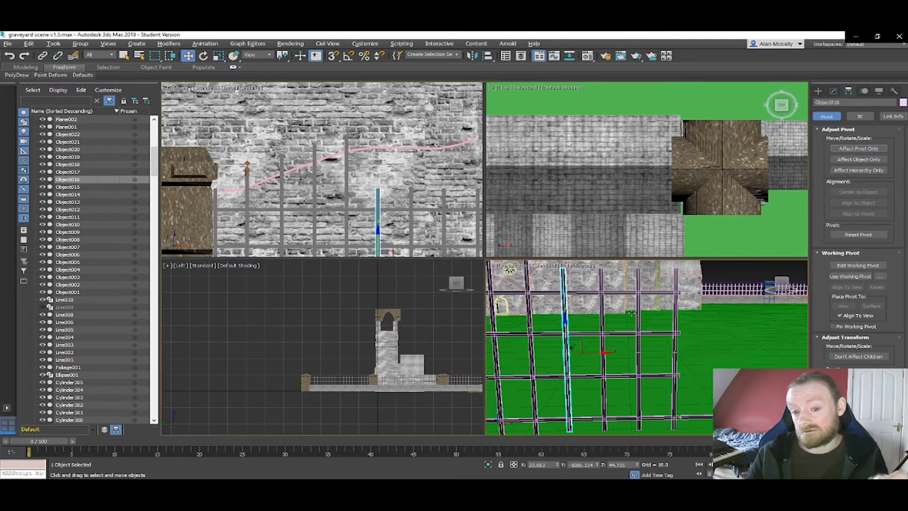
key(alt+w)
middle_drag(487, 239, 548, 251)
scroll(548, 252, down, 4)
middle_drag(599, 273, 511, 265)
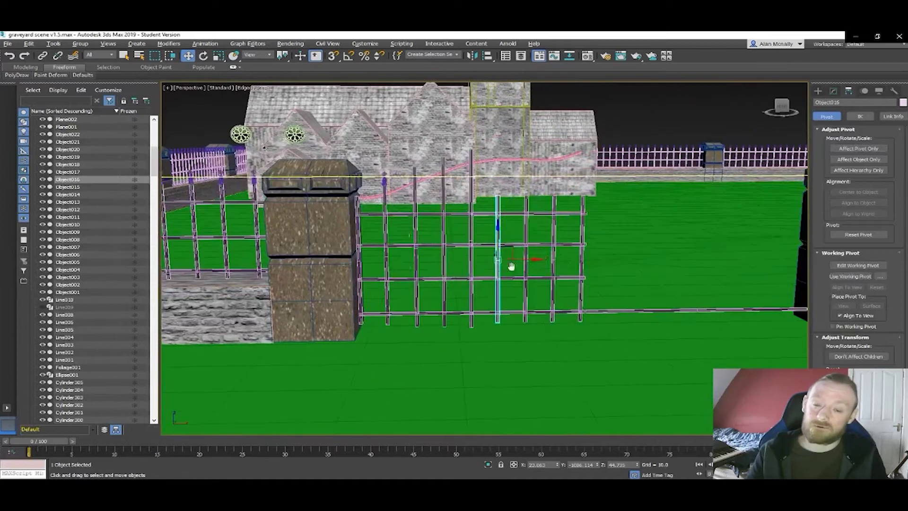
key(r)
drag(499, 231, 499, 207)
key(w)
key(r)
key(w)
- Move the gate's third, fourth, fifth and sixth vertical bars slightly up along Z to line up their bottom ends
middle_drag(490, 271, 491, 235)
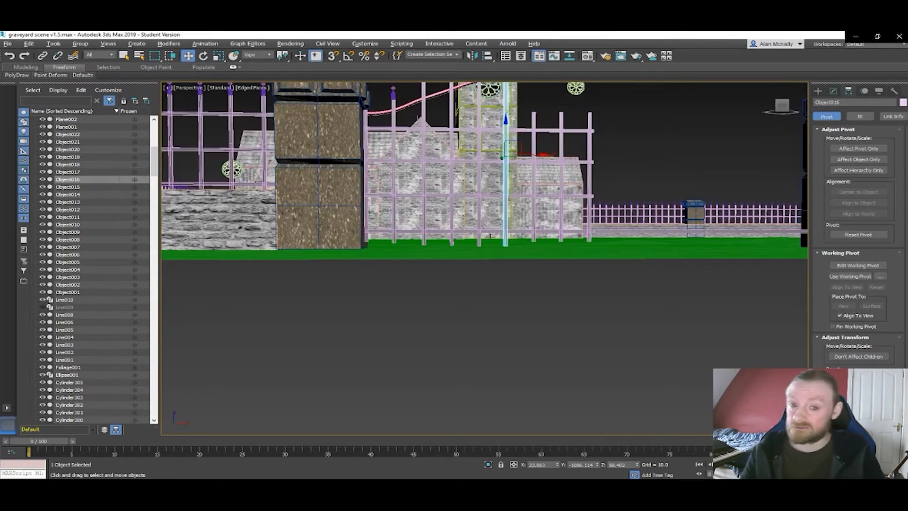
click(479, 223)
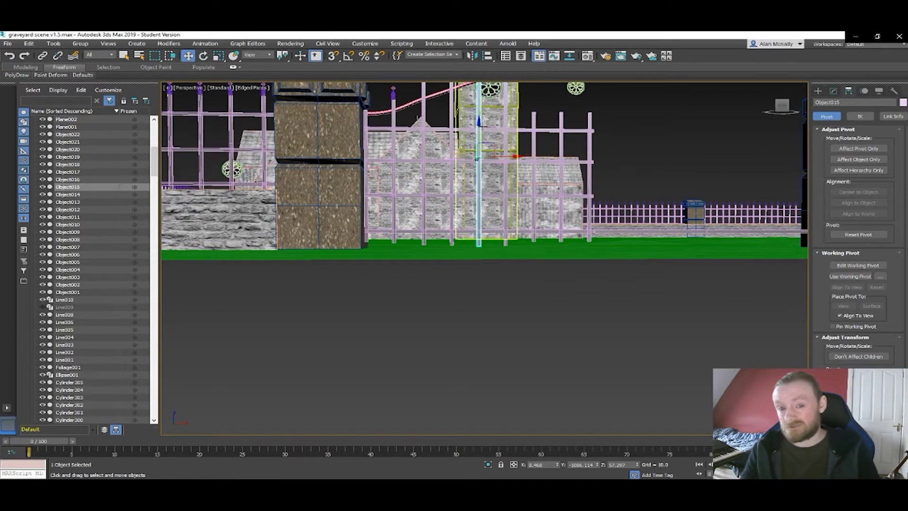
drag(480, 124, 479, 122)
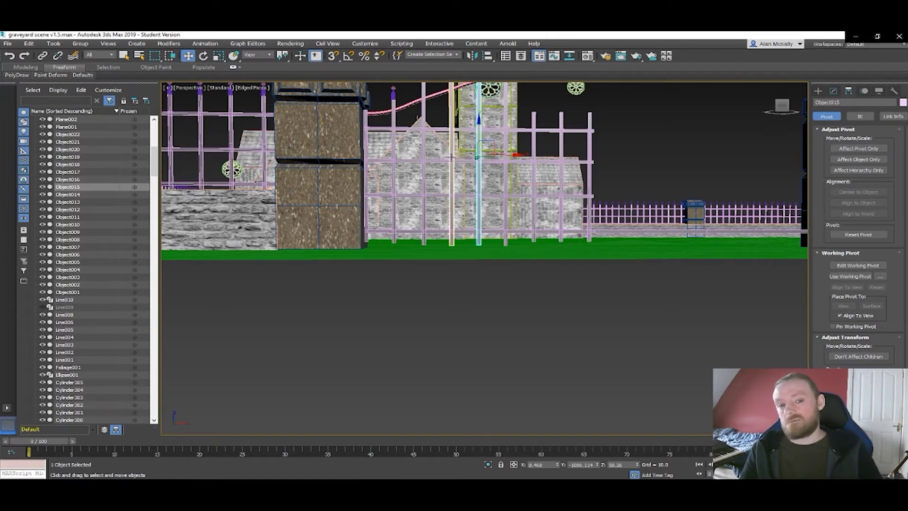
click(453, 132)
drag(452, 126, 453, 126)
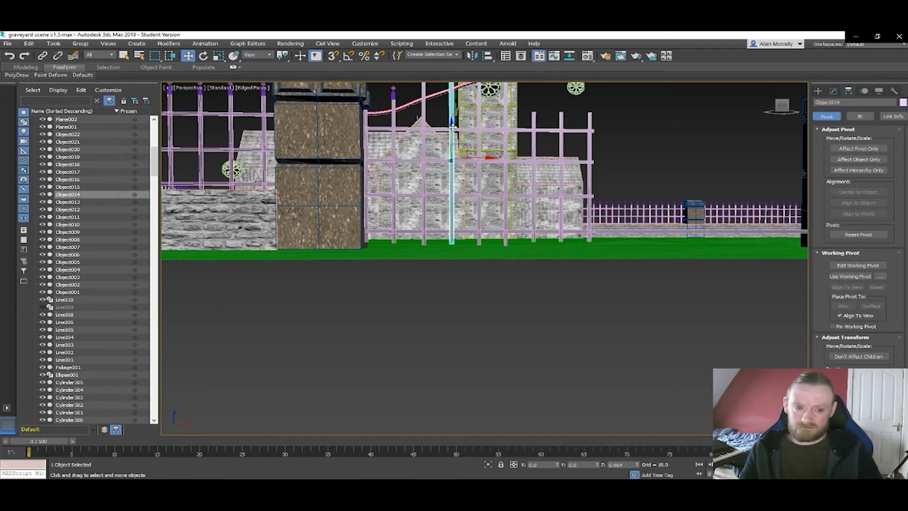
click(423, 144)
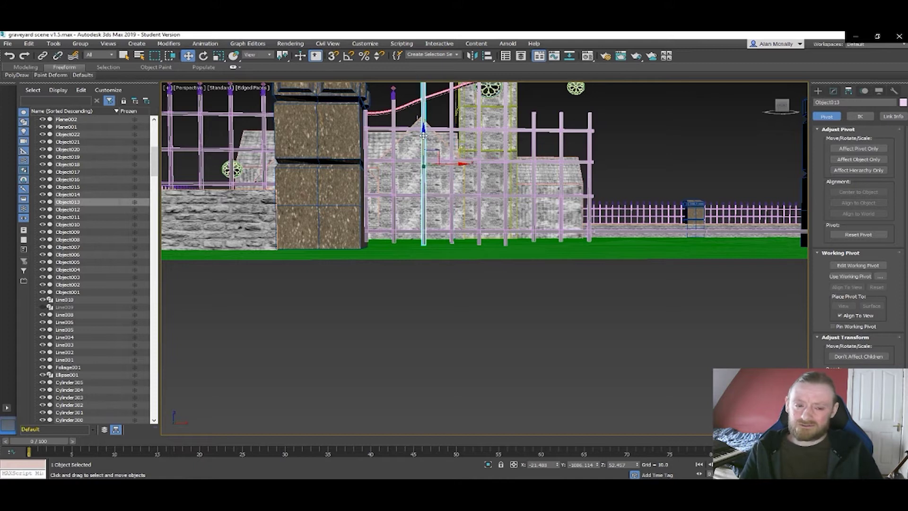
drag(424, 136, 424, 134)
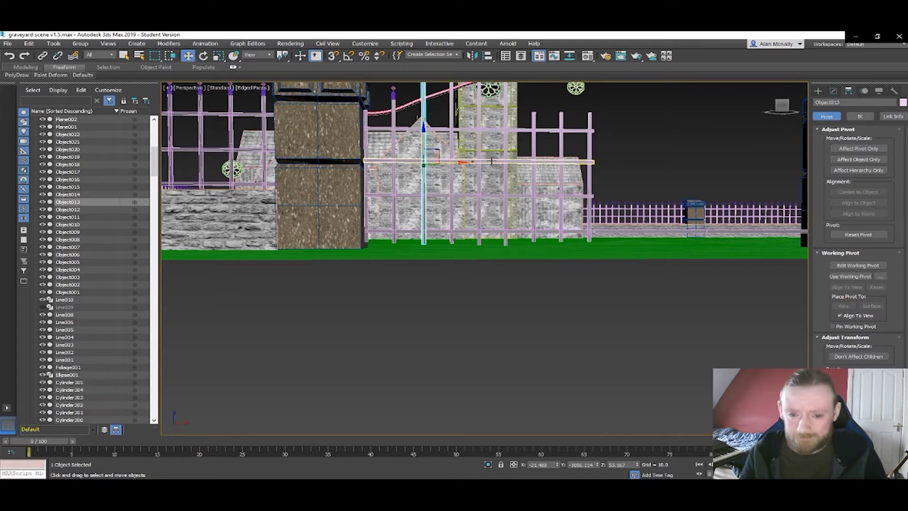
click(504, 168)
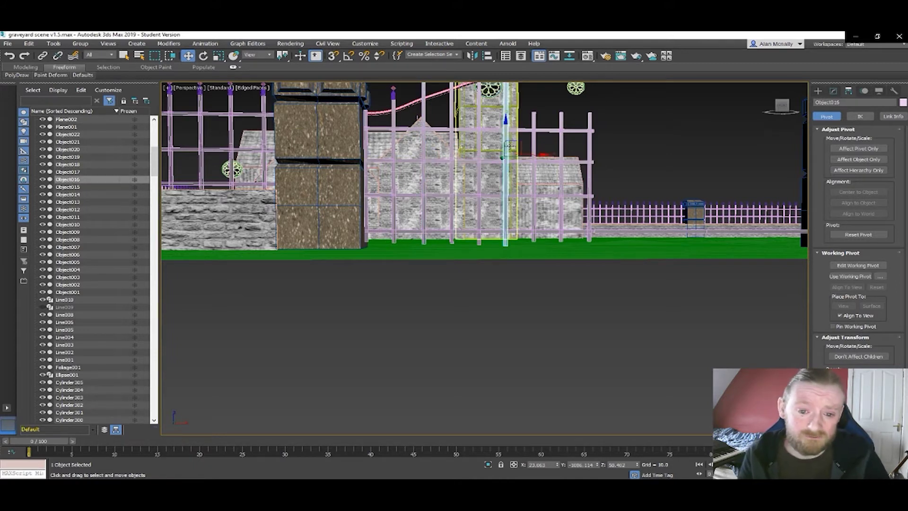
drag(505, 128, 506, 127)
- Center the pivot of the gate's seventh vertical bar to the object
middle_drag(505, 133, 457, 208)
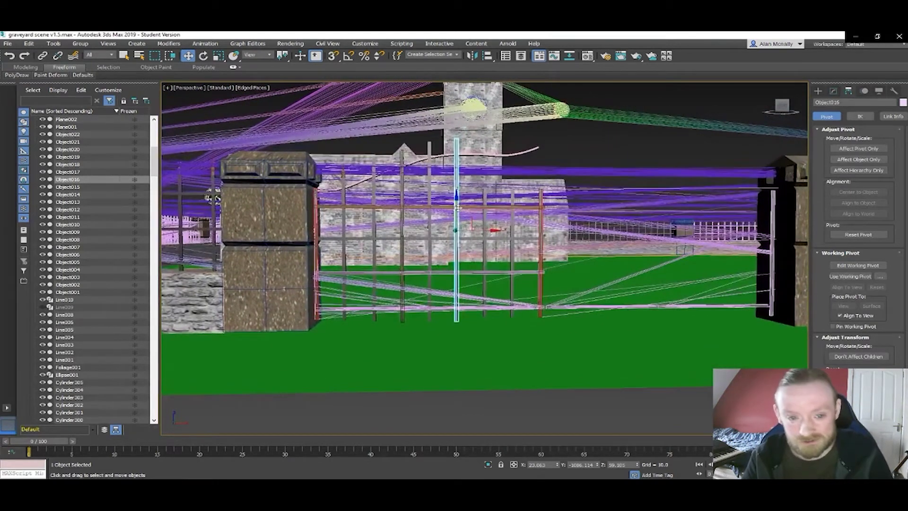
click(484, 222)
click(865, 150)
click(869, 191)
click(860, 153)
- Scale the gate's seventh vertical bar along Z and move it up so that its top extends above the curved strip
key(r)
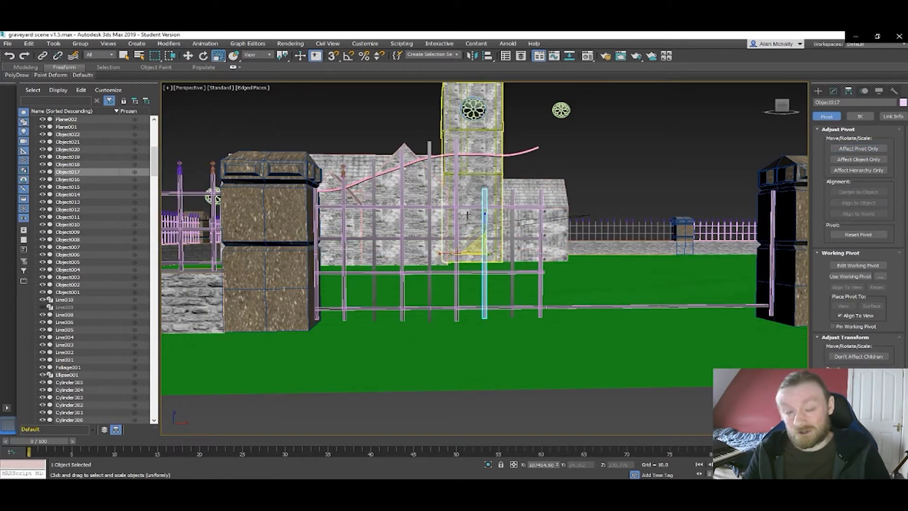
drag(484, 218, 483, 208)
key(w)
key(r)
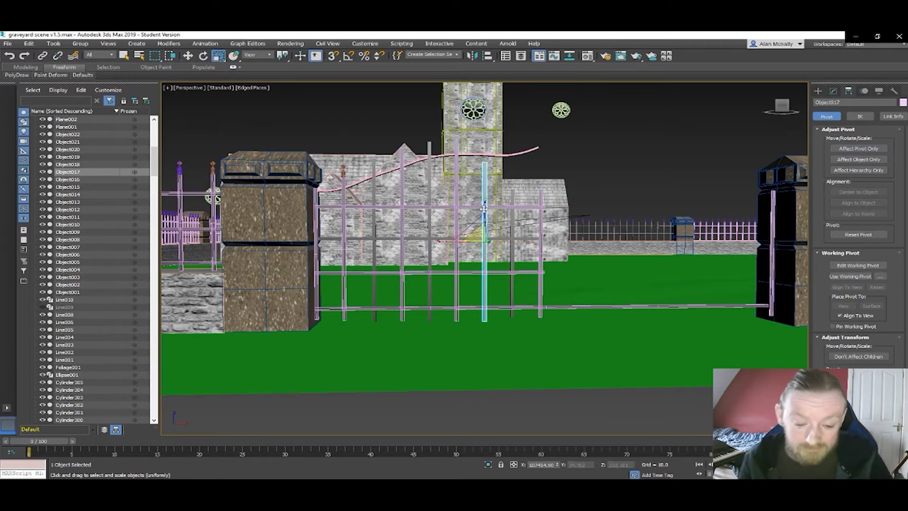
drag(484, 211, 483, 200)
key(w)
key(r)
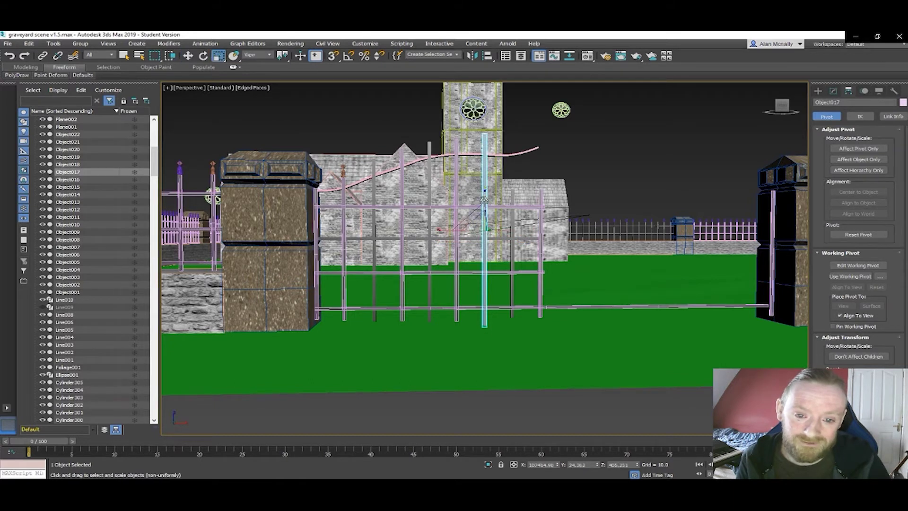
middle_drag(489, 195, 471, 210)
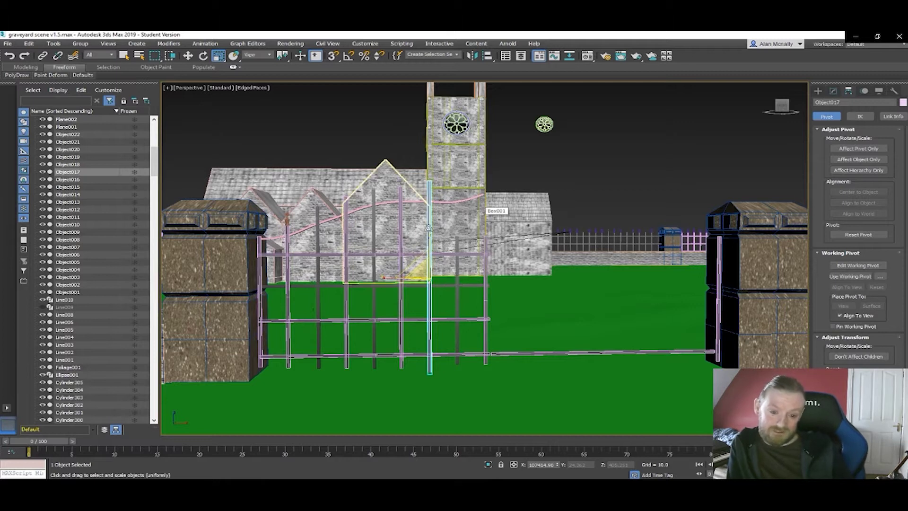
key(w)
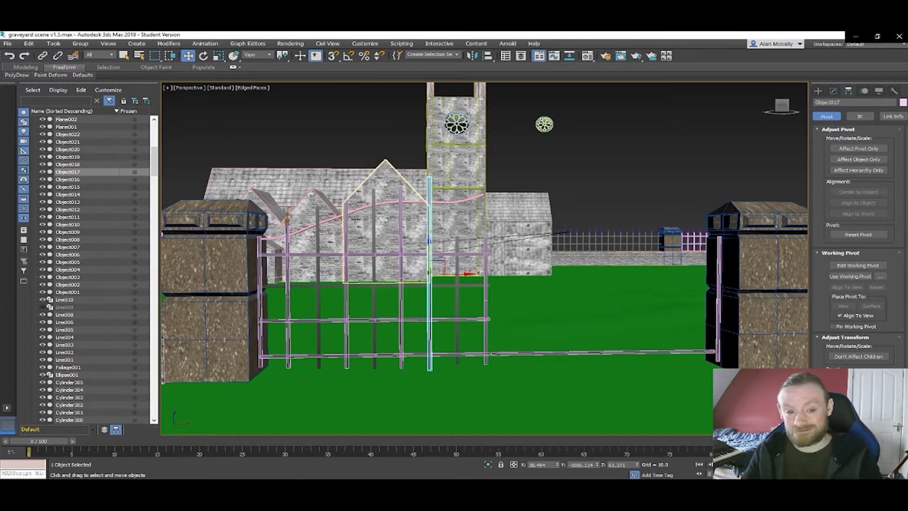
- Scale the gate's eighth vertical bar along Z about its centered pivot and raise it so that its top extends above the curved strip
click(455, 267)
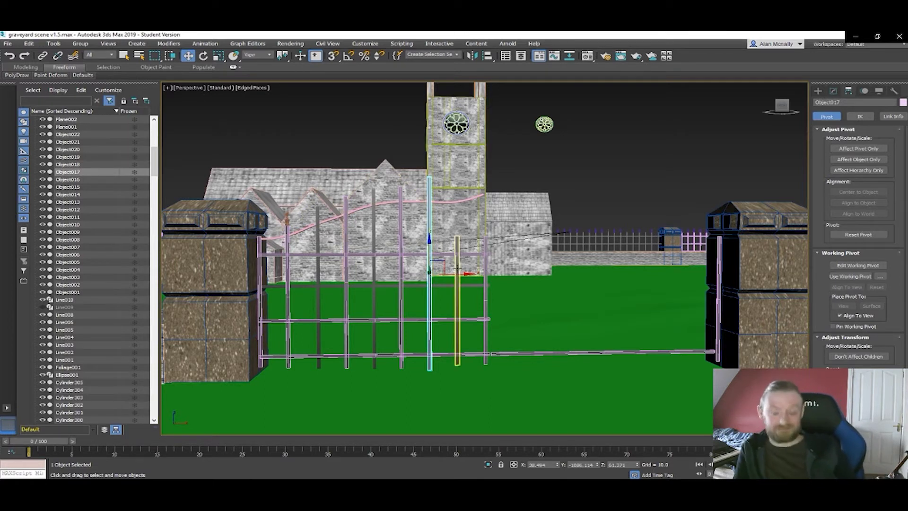
click(841, 150)
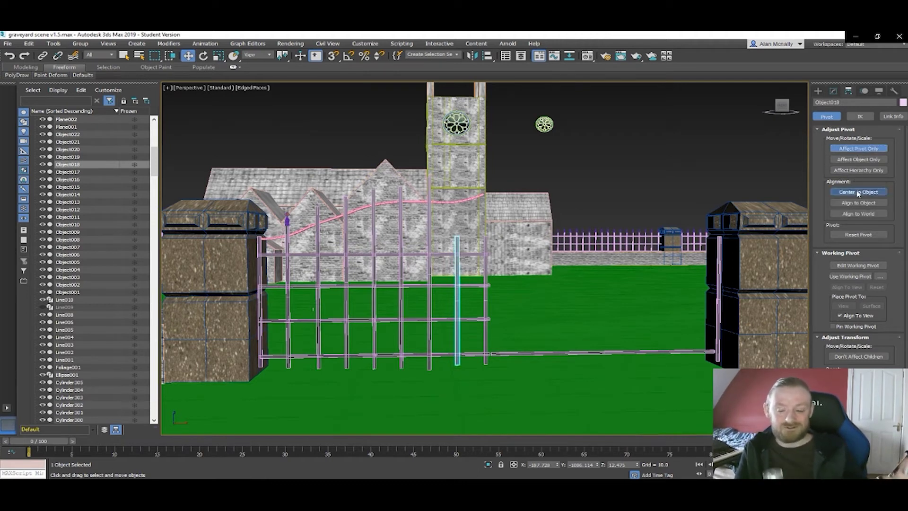
key(r)
drag(457, 268, 455, 254)
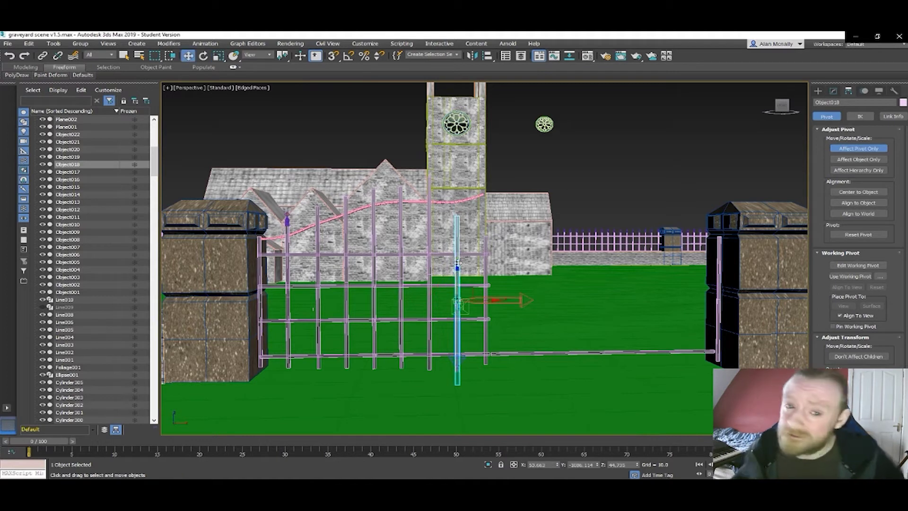
key(w)
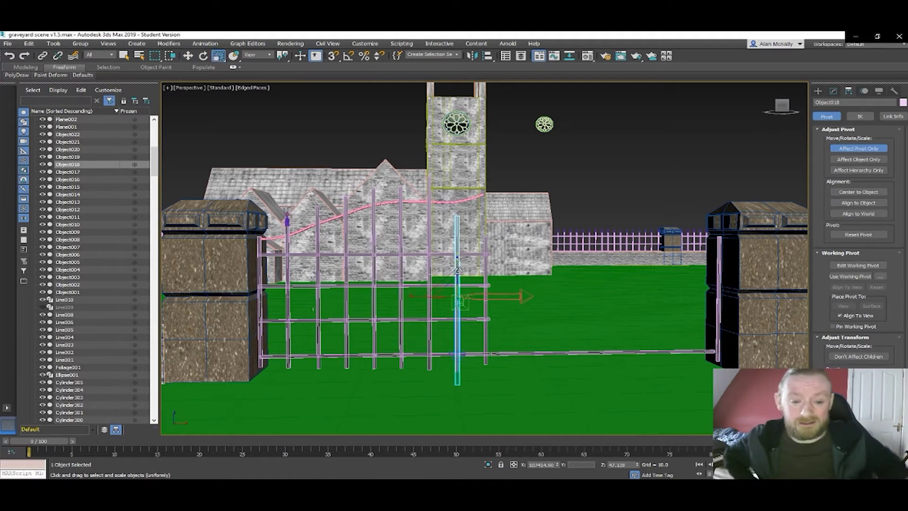
drag(455, 269, 456, 240)
click(836, 147)
key(r)
key(w)
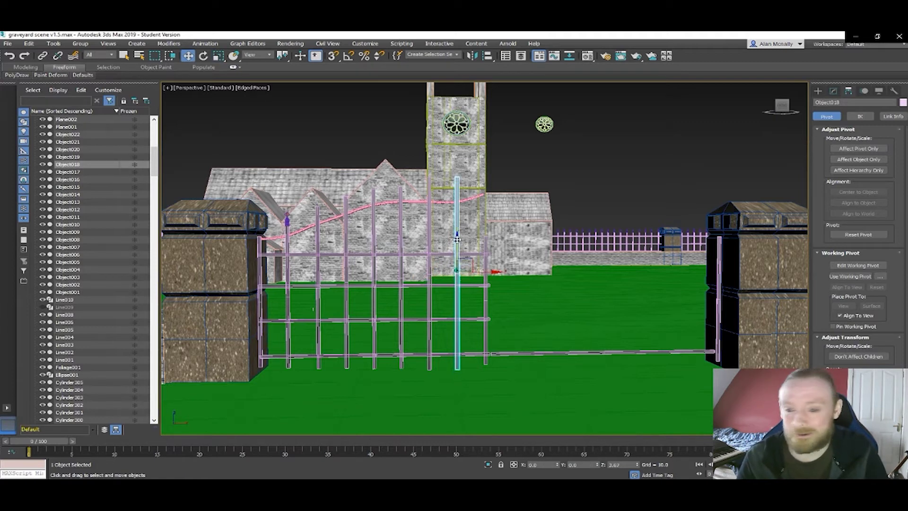
- Center the pivot of the gate's ninth vertical bar to the object
click(485, 261)
click(857, 149)
click(852, 193)
click(858, 151)
- Scale the gate's ninth vertical bar along Z and move it up so that its top extends above the curved strip
key(r)
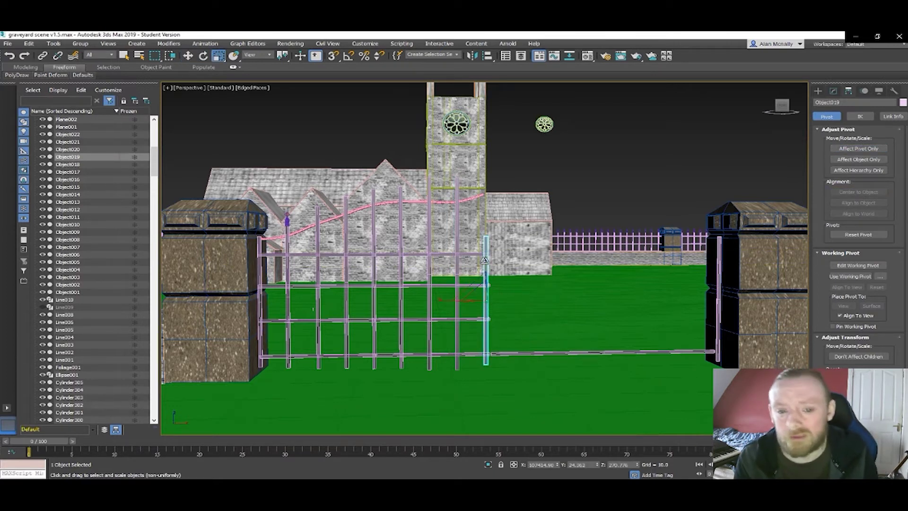
drag(485, 263, 482, 237)
key(w)
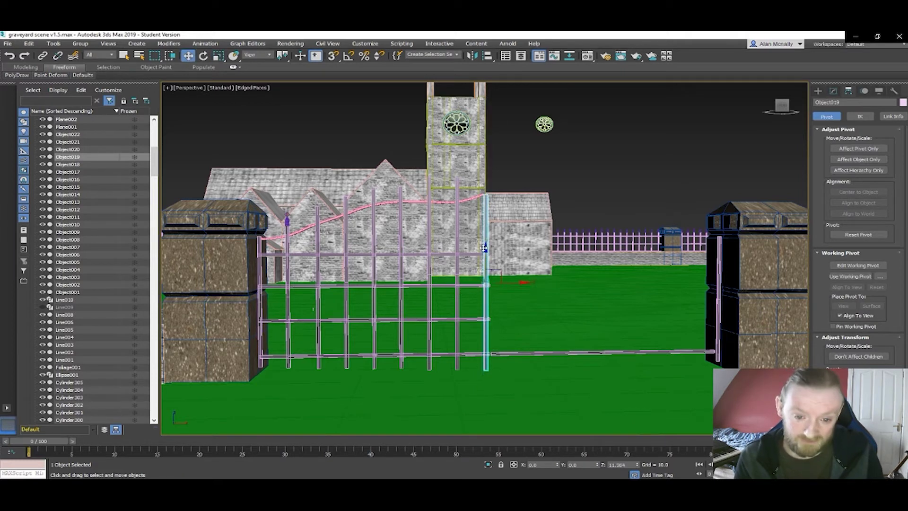
key(r)
drag(486, 252, 486, 248)
key(w)
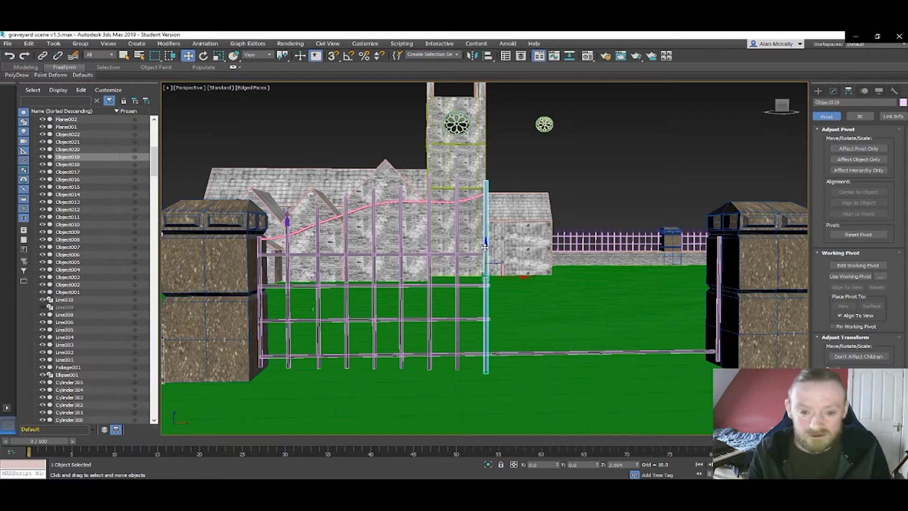
key(r)
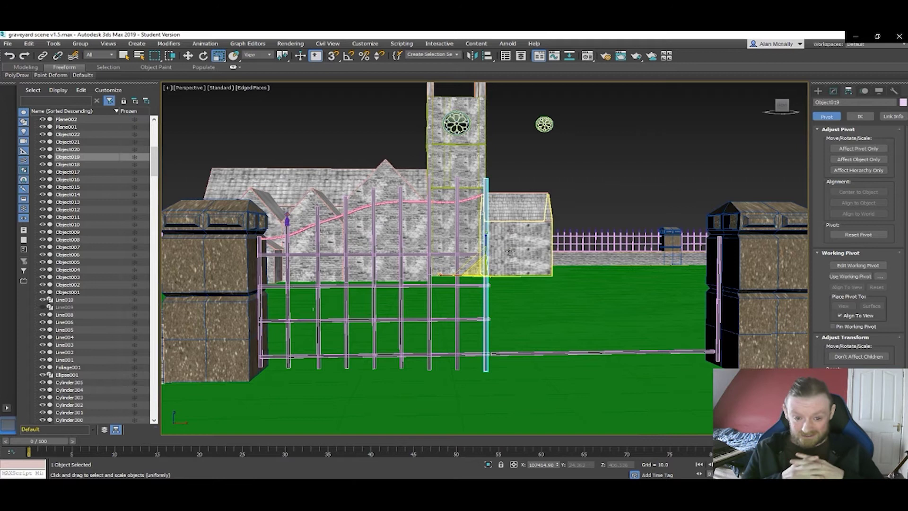
- Copy the spike finial from the gate's second vertical bar onto the third bar and raise it to the bar's top
mouse_move(530, 256)
middle_down()
mouse_move(489, 265)
mouse_move(531, 250)
middle_up()
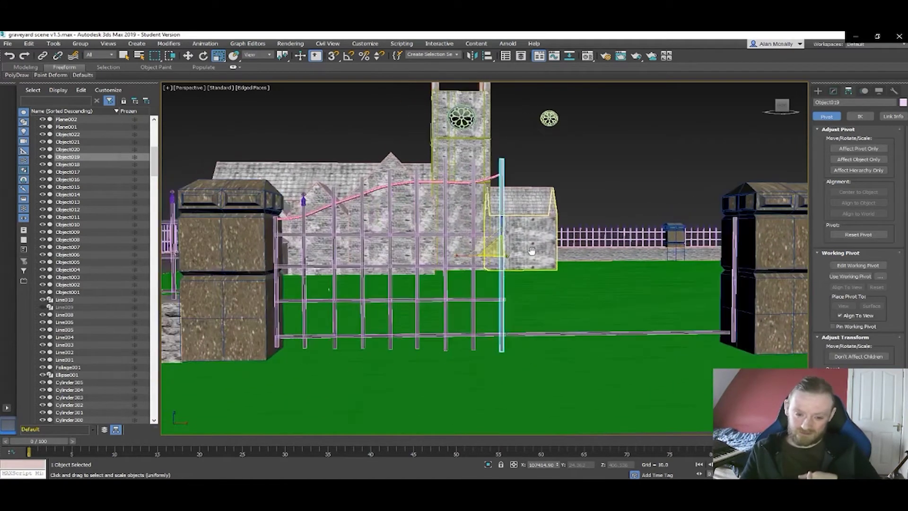
click(303, 202)
key(w)
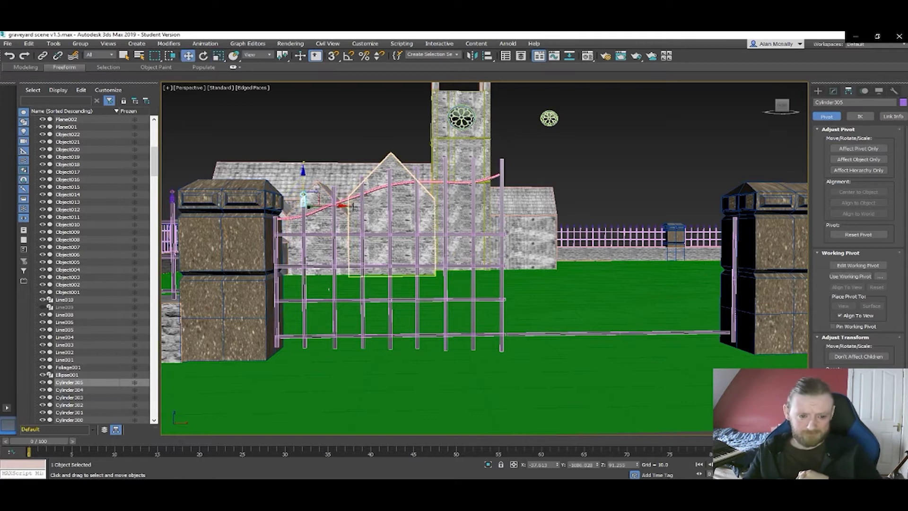
shift+drag(343, 208, 372, 211)
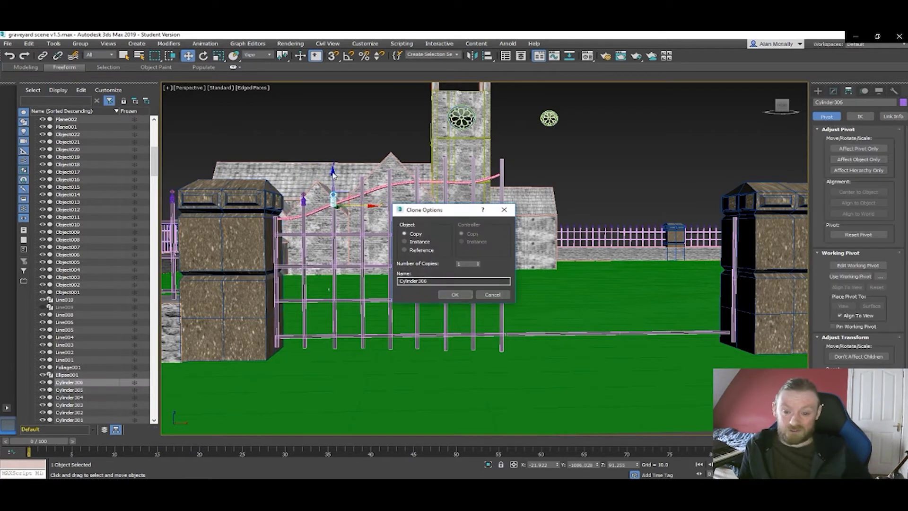
click(454, 294)
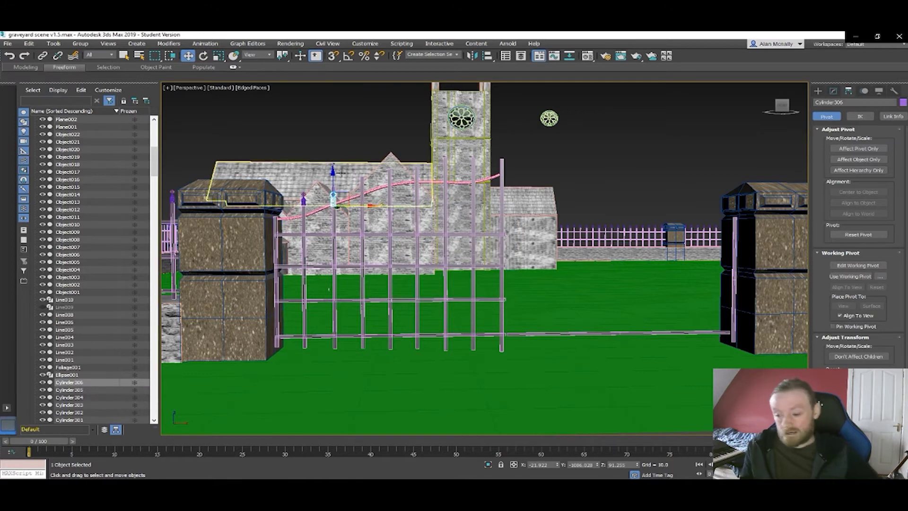
drag(334, 173, 334, 154)
- Nudge the third bar's finial slightly along X to center it on the bar
middle_drag(342, 165, 365, 274)
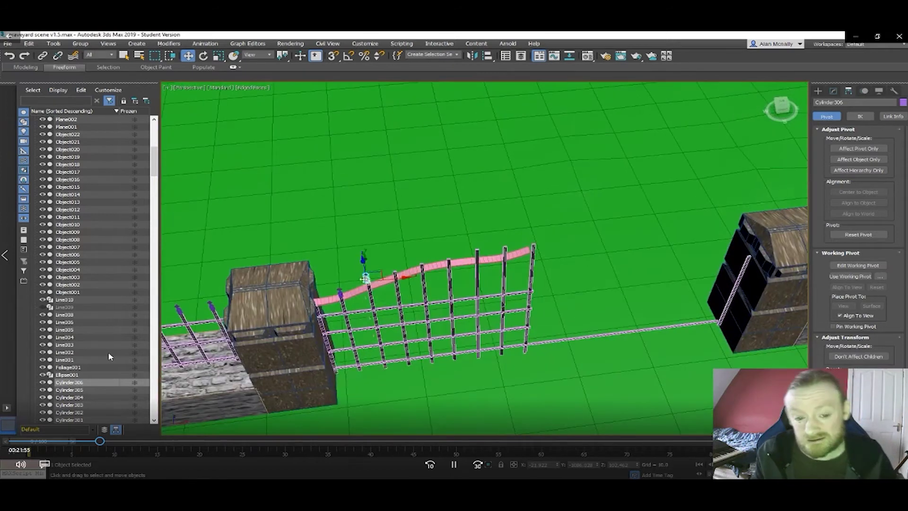
scroll(365, 276, up, 3)
scroll(366, 277, up, 5)
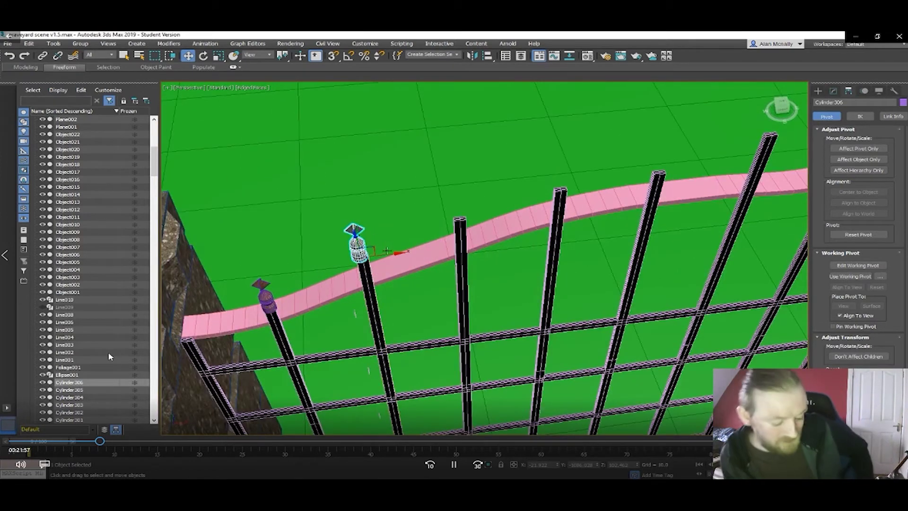
drag(391, 254, 396, 254)
- Copy the third bar's finial onto the gate's fourth vertical bar and raise it to the bar's top
alt+middle_drag(395, 305, 373, 276)
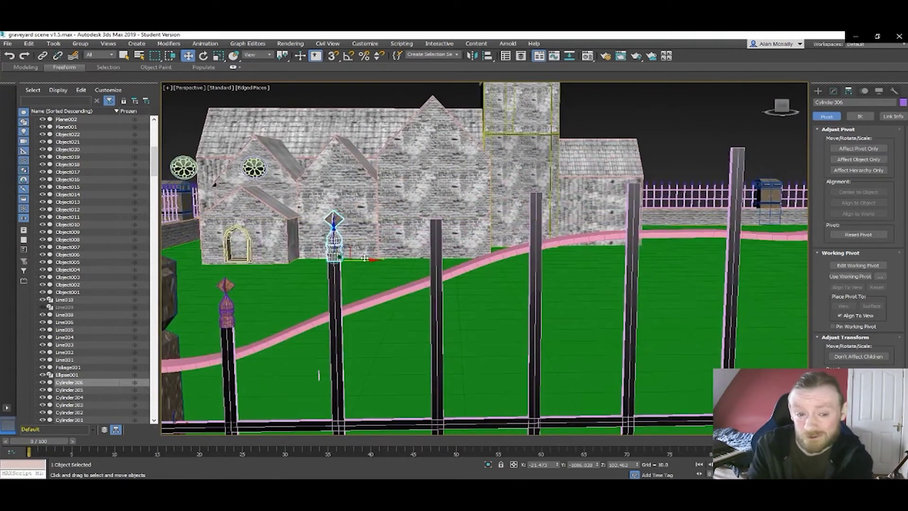
shift+drag(368, 259, 470, 258)
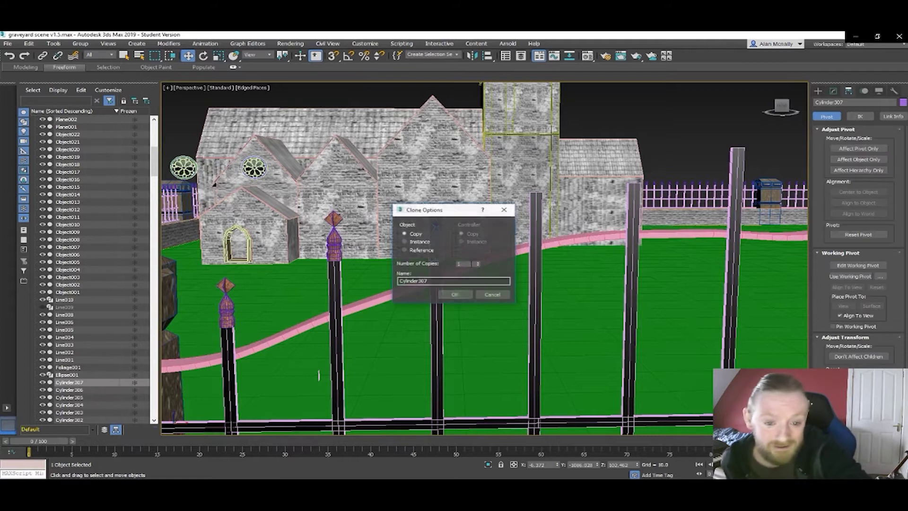
click(455, 295)
drag(436, 231, 436, 190)
- Copy the fourth bar's finial onto the gate's fifth vertical bar and raise it to the bar's top
middle_drag(446, 233, 349, 264)
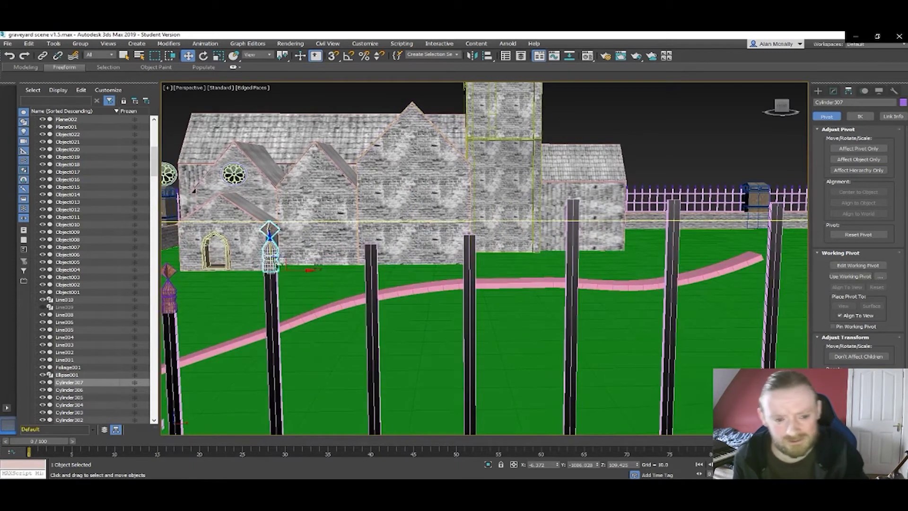
shift+drag(311, 265, 412, 274)
click(458, 296)
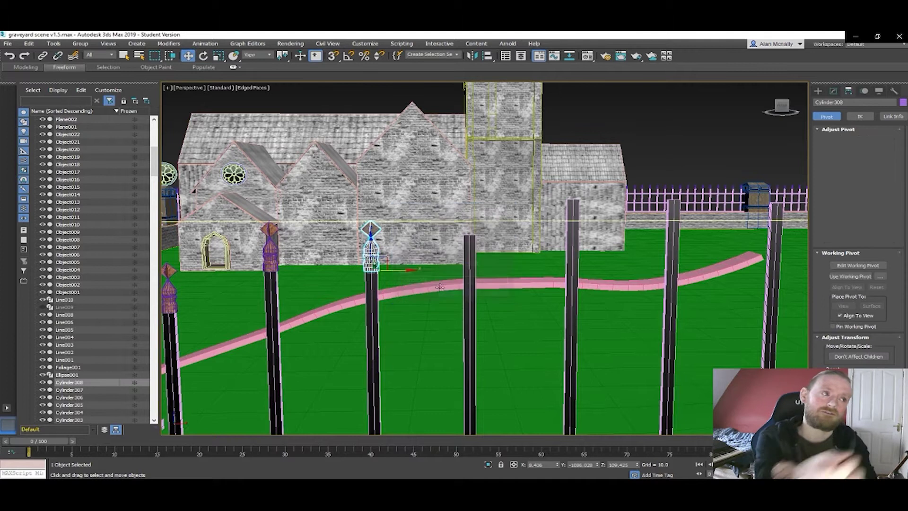
mouse_move(371, 238)
mouse_down()
mouse_move(370, 204)
mouse_move(370, 212)
mouse_up()
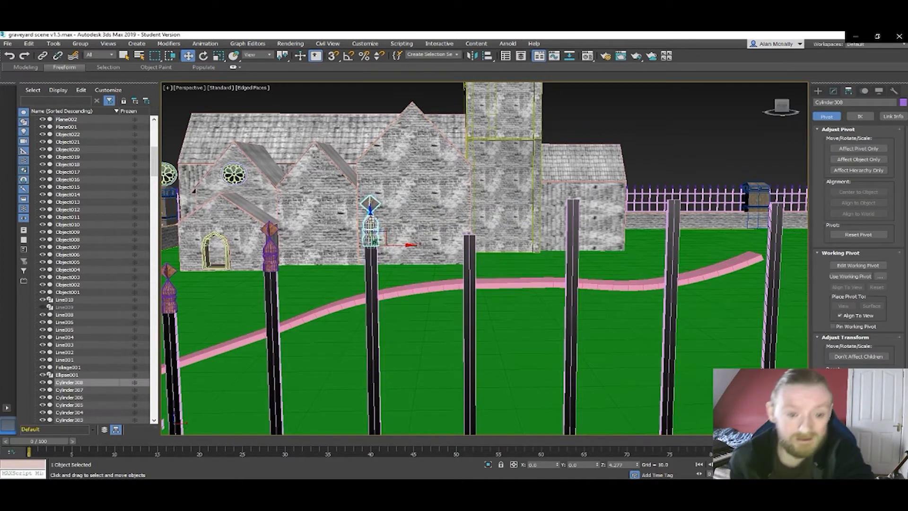
- Copy the fifth bar's finial onto the top of the gate's sixth vertical bar and fine-tune its position along X
mouse_move(406, 245)
mouse_down()
mouse_move(508, 245)
mouse_move(470, 211)
mouse_up()
click(454, 294)
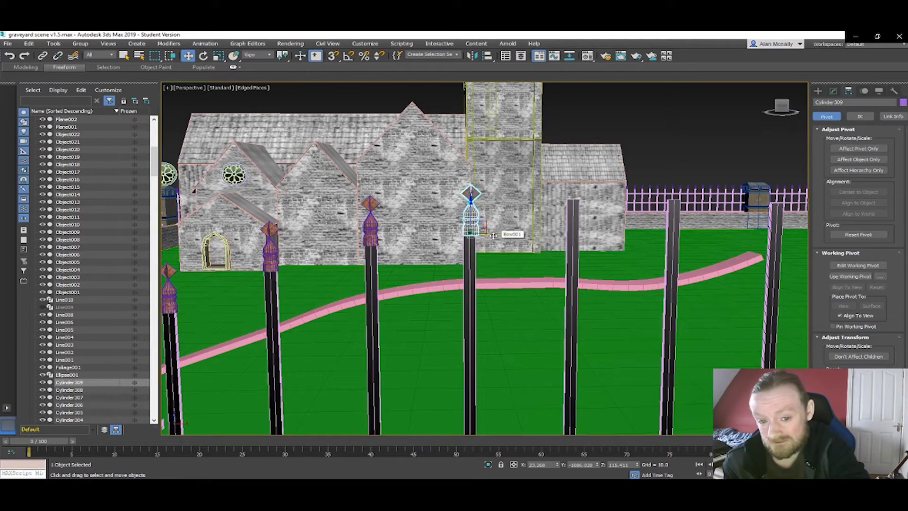
alt+middle_drag(492, 235, 396, 282)
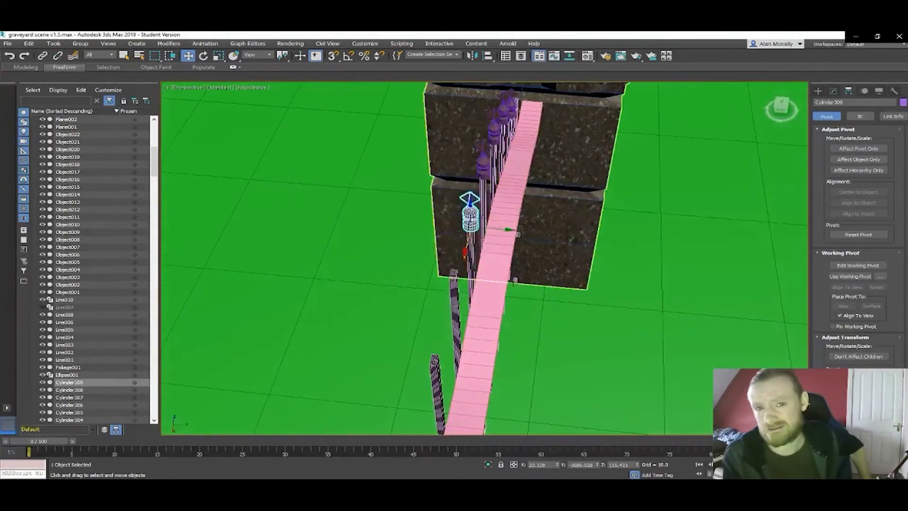
click(498, 282)
drag(549, 232, 530, 227)
alt+middle_drag(532, 289, 600, 272)
- Copy the sixth bar's finial onto the gate's seventh vertical bar and raise it to the bar's top
click(454, 209)
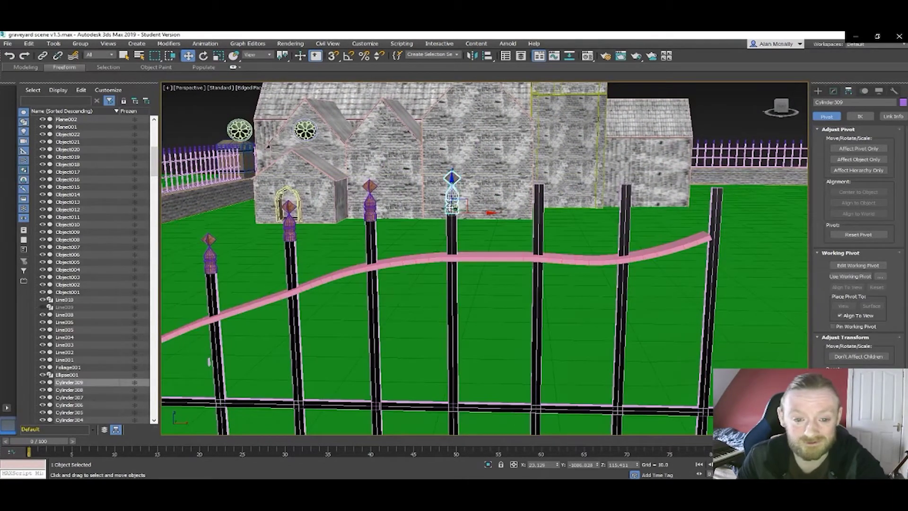
drag(487, 214, 573, 217)
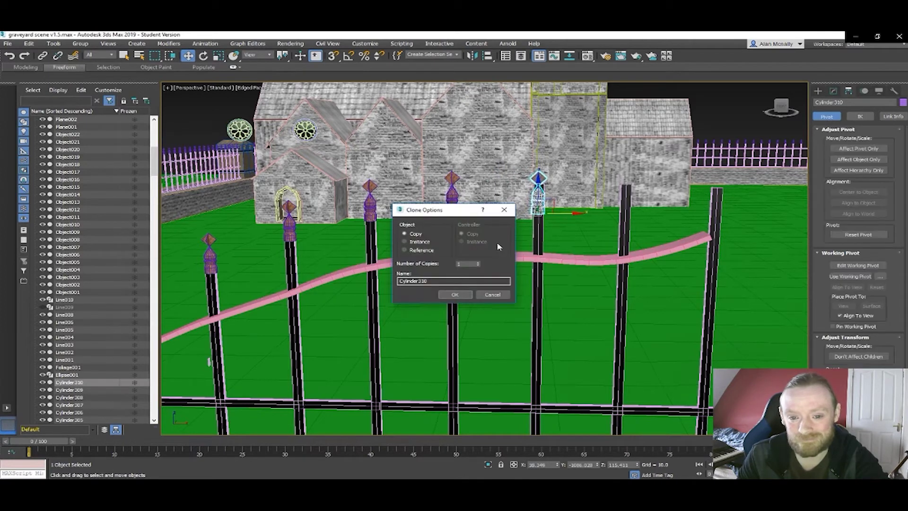
click(455, 294)
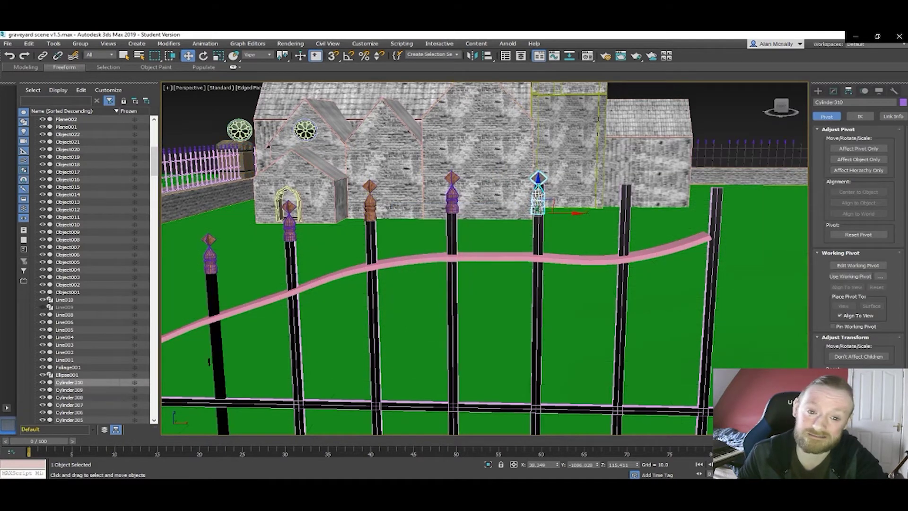
drag(535, 191, 534, 162)
- Copy the seventh bar's finial along X onto the tops of the gate's eighth and ninth vertical bars
middle_drag(543, 230, 512, 244)
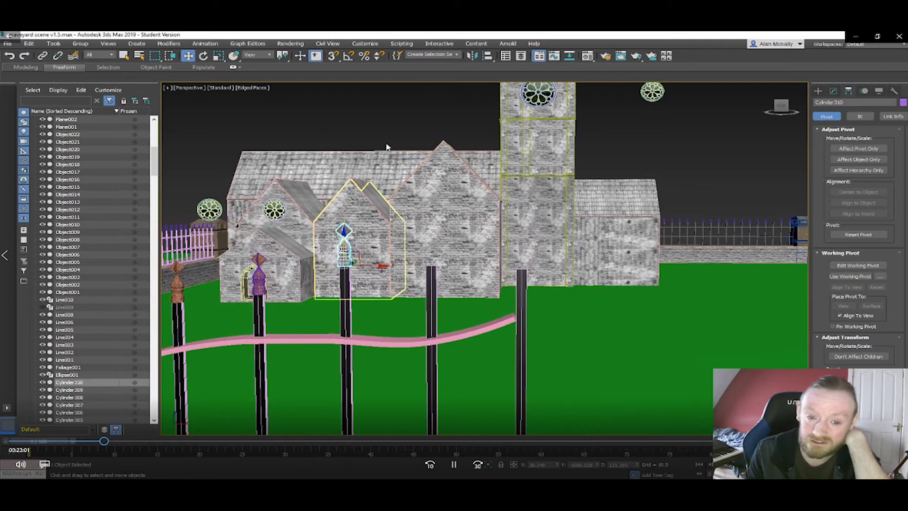
shift+drag(381, 265, 467, 268)
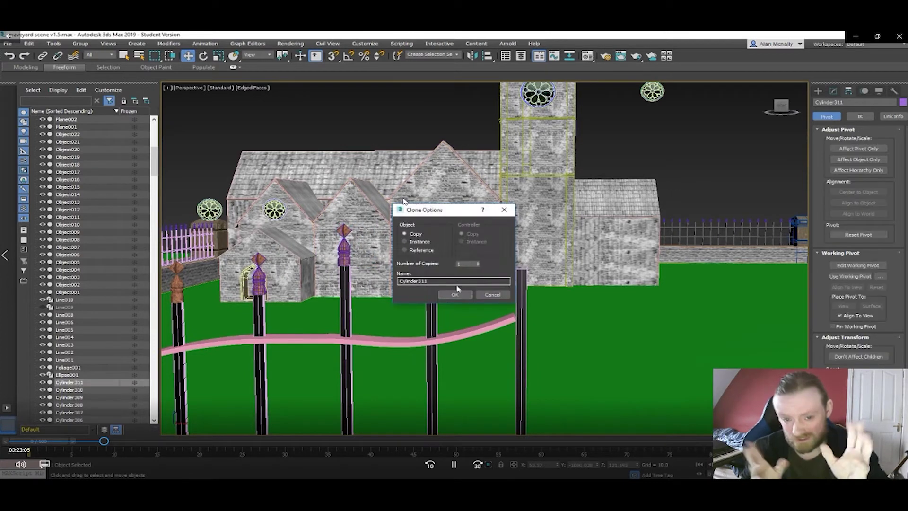
click(456, 295)
mouse_move(454, 294)
alt+middle_down()
mouse_move(436, 321)
mouse_move(338, 298)
mouse_move(359, 282)
mouse_move(428, 302)
mouse_move(461, 263)
alt+middle_up()
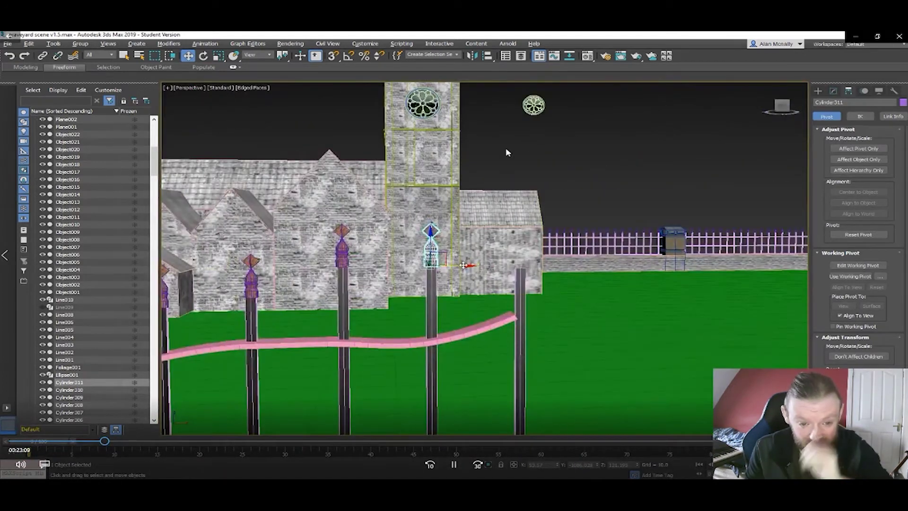
shift+drag(466, 266, 556, 266)
click(455, 295)
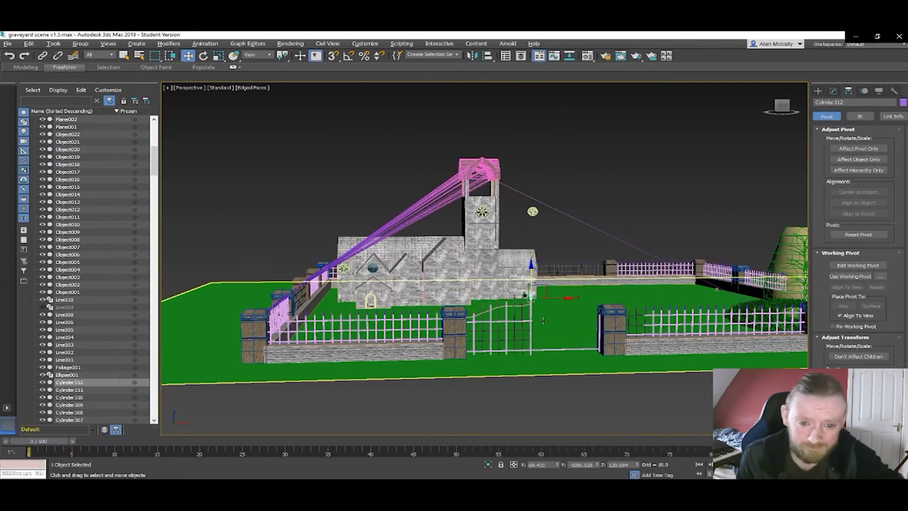
- Delete the bottom crossbar that spans the open gap between the finished gate half and the opposite pillar
scroll(544, 321, up, 5)
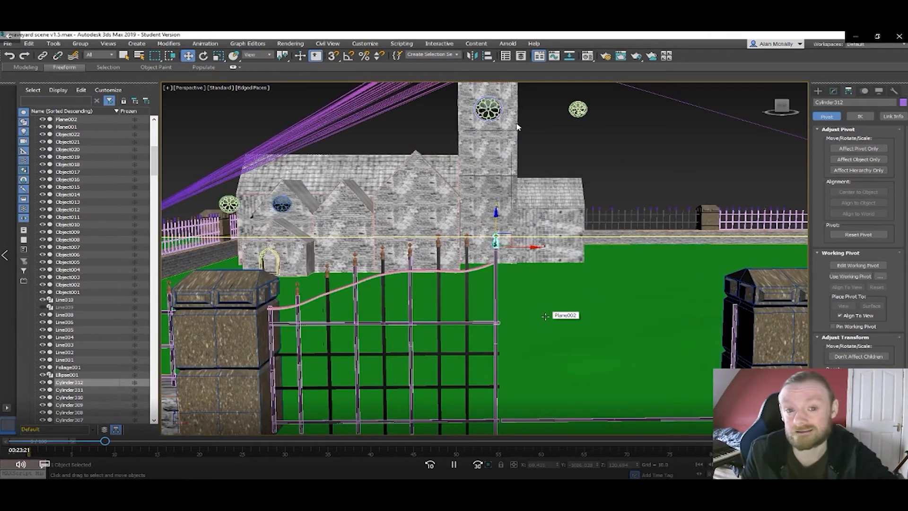
middle_drag(531, 308, 506, 282)
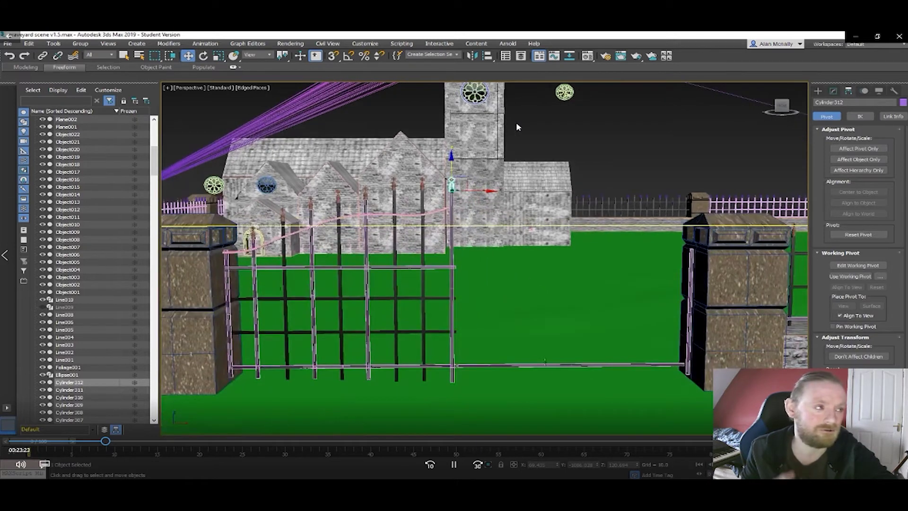
click(552, 365)
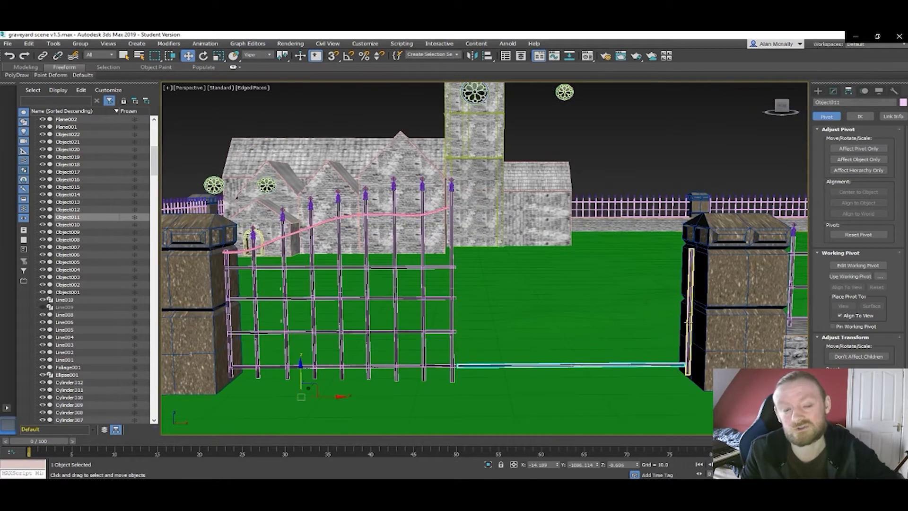
key(Delete)
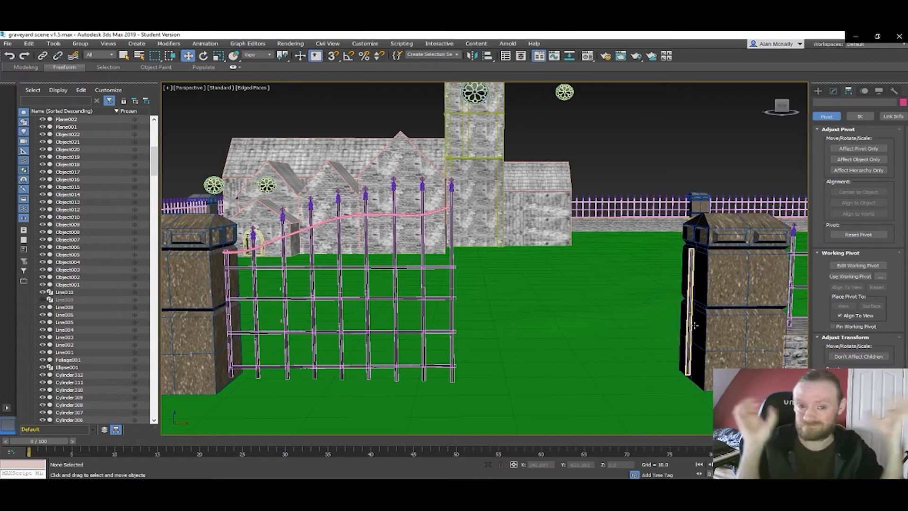
- Convert the bottom crossbar of the finished gate half to an Editable Poly
click(688, 325)
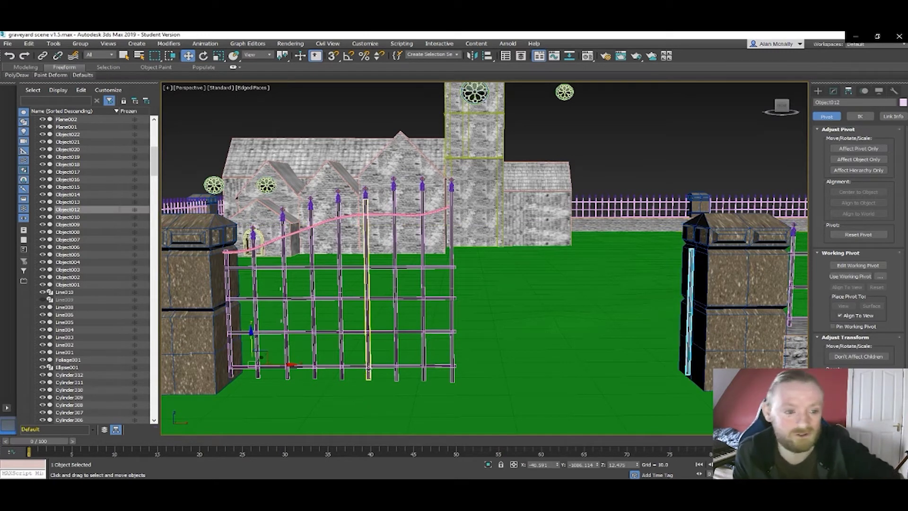
click(355, 366)
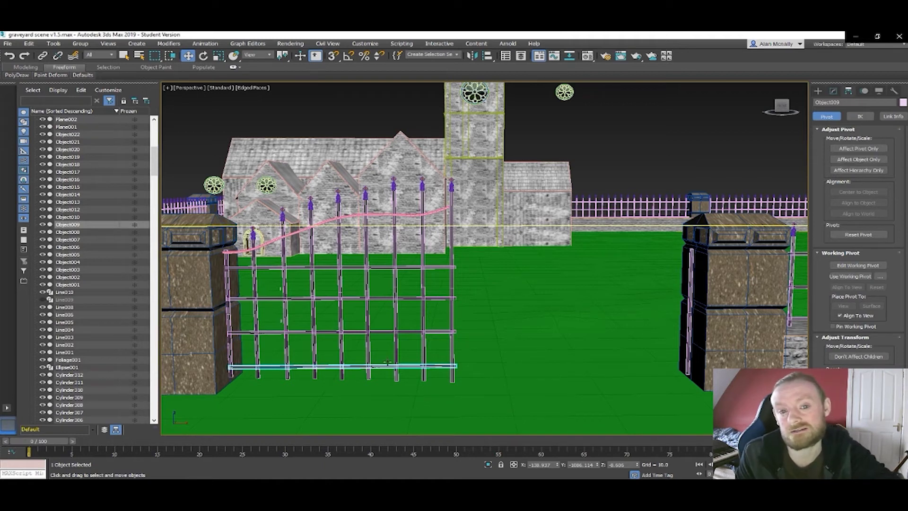
right_click(378, 364)
mouse_move(415, 451)
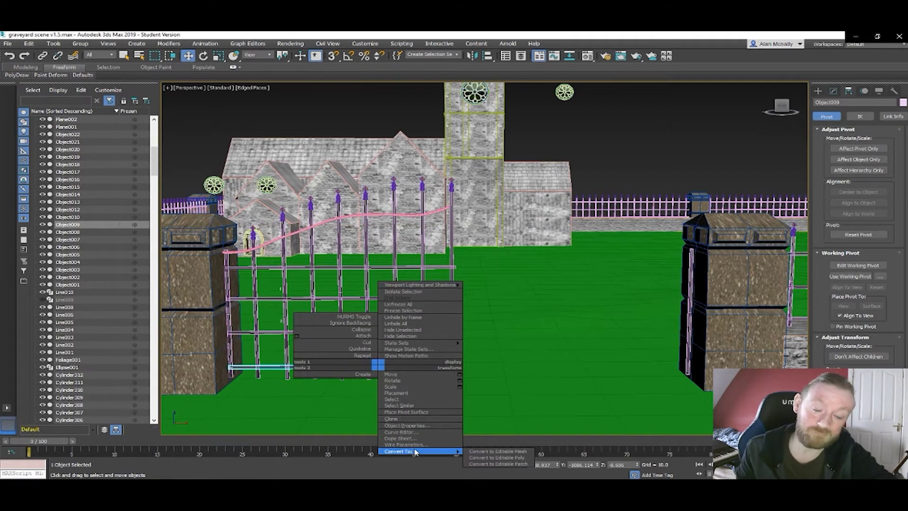
click(492, 457)
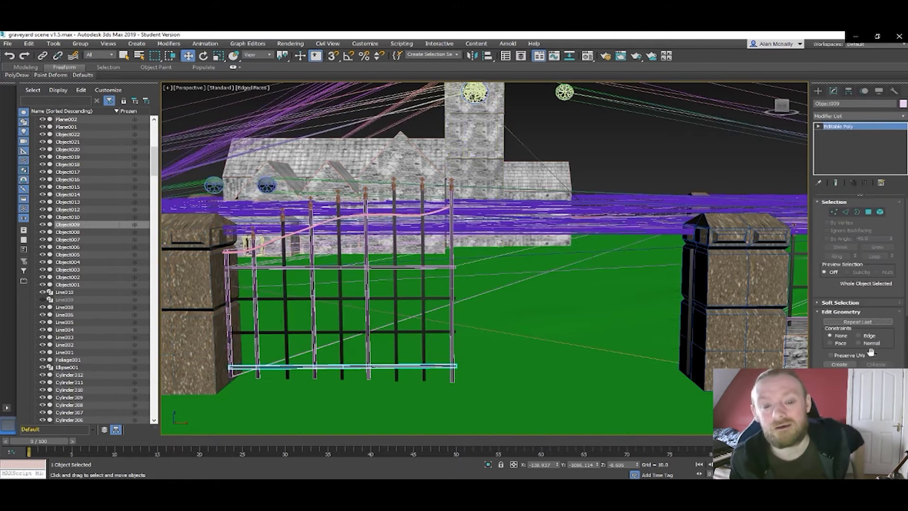
- Attach all nine vertical bars of the gate half to the editable bottom crossbar
scroll(871, 352, down, 3)
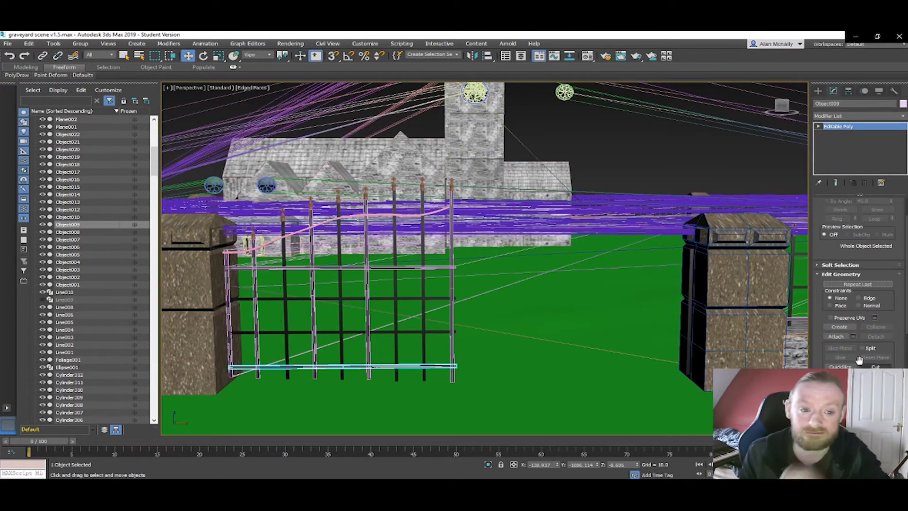
click(835, 336)
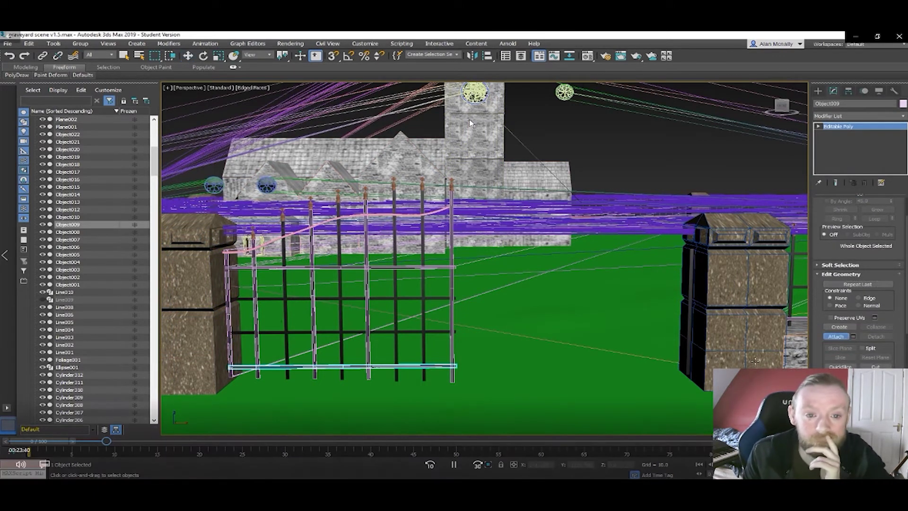
click(341, 356)
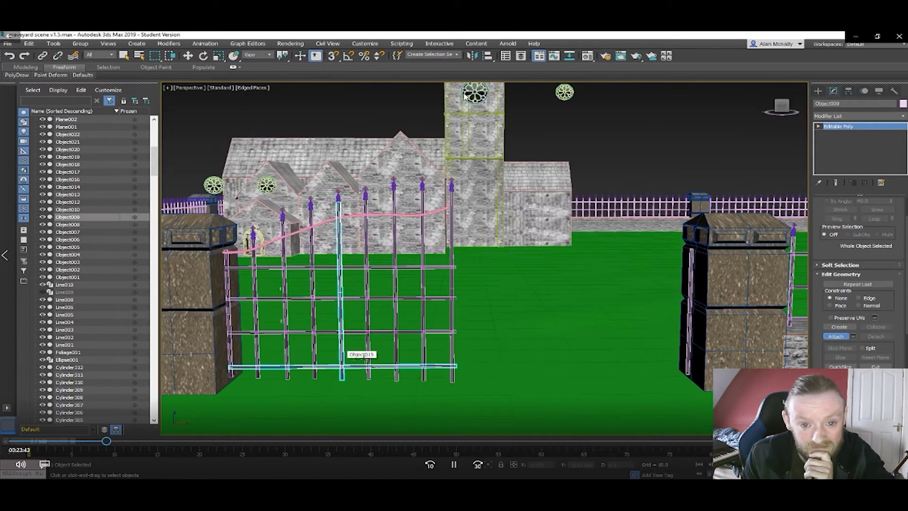
click(369, 356)
click(396, 353)
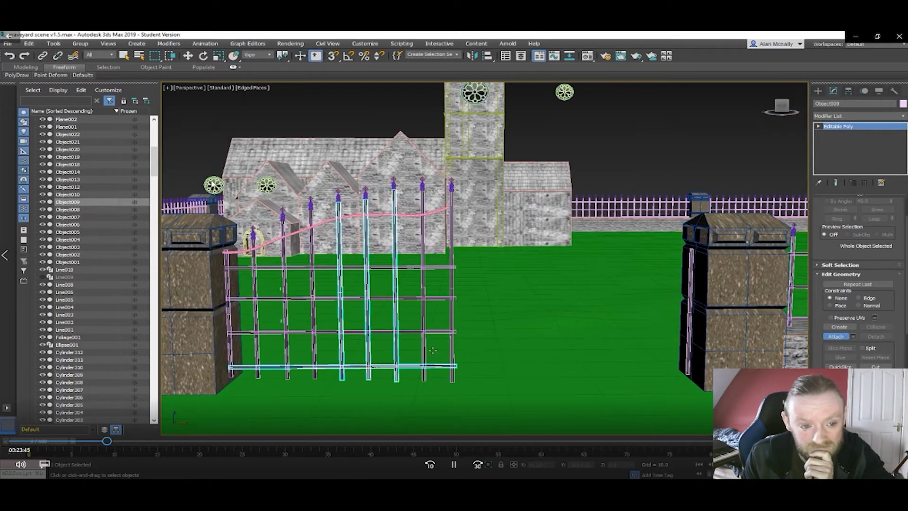
click(425, 350)
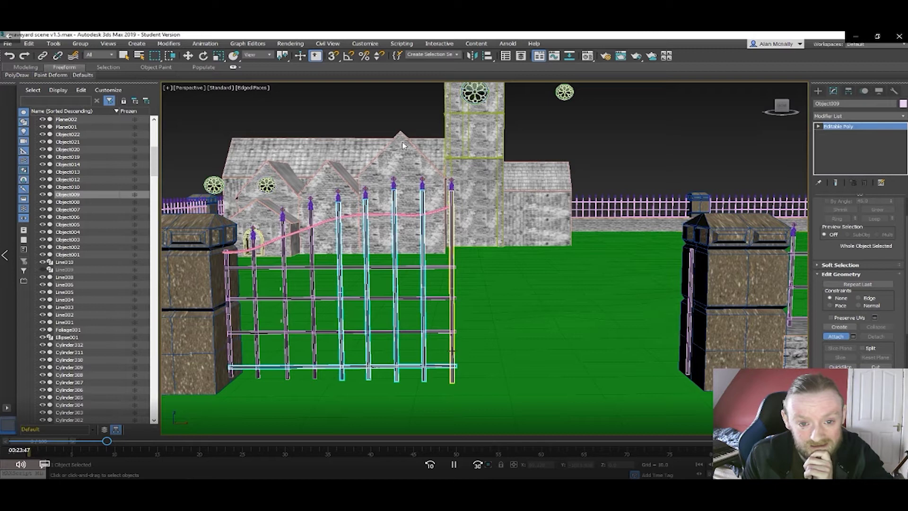
click(451, 351)
click(314, 350)
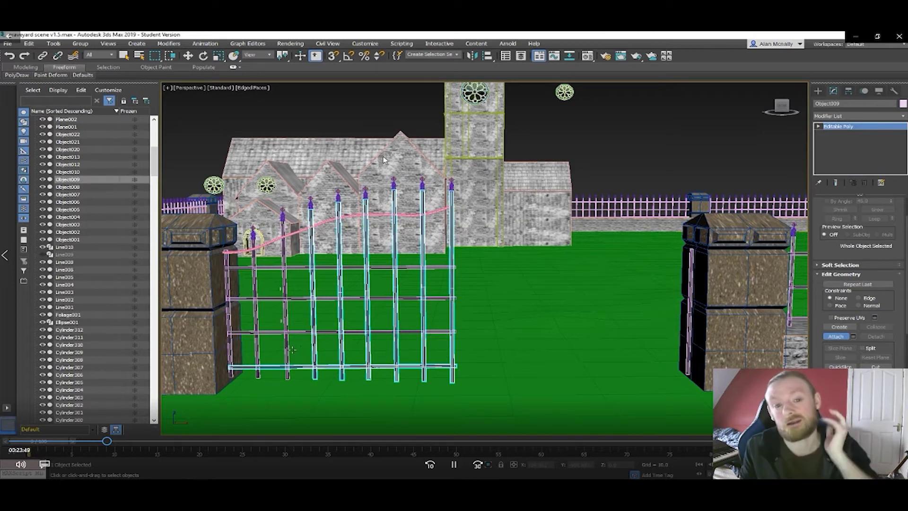
click(286, 349)
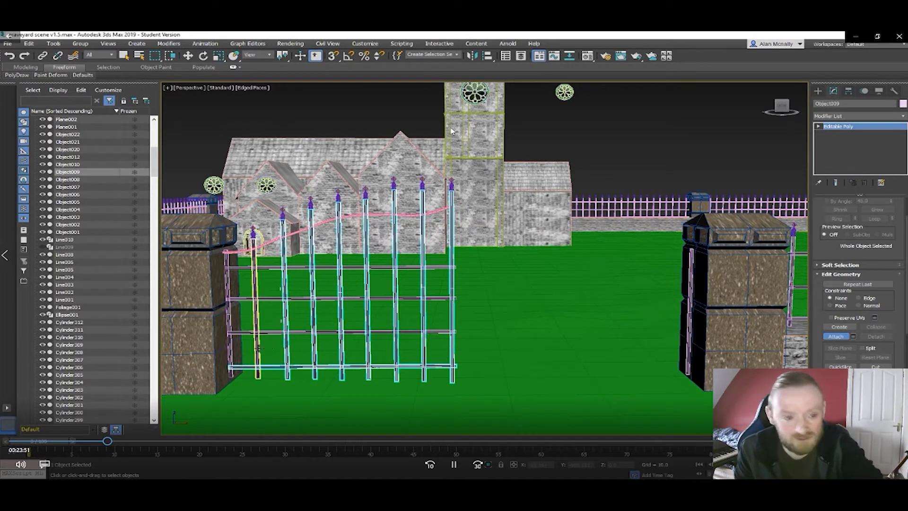
click(257, 349)
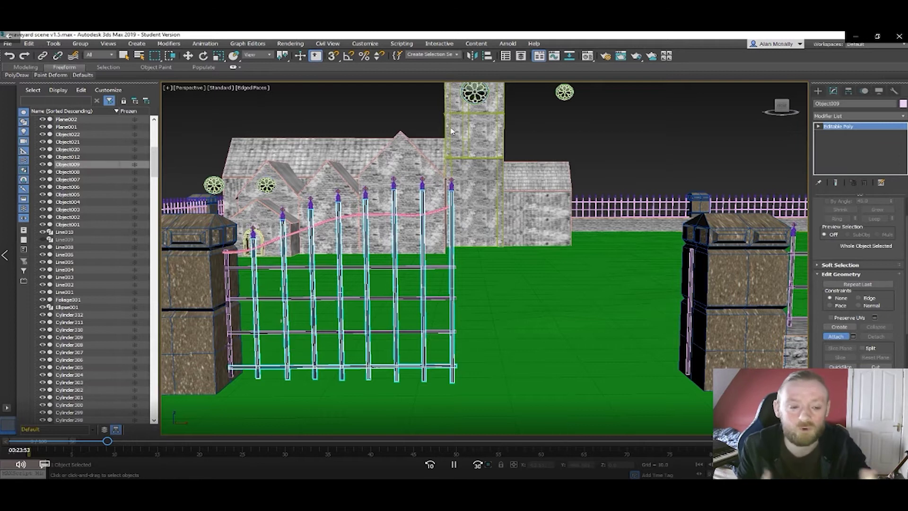
click(230, 345)
- Attach the three upper crossbars, the curved top strip and the second bar's finial to the gate, using Match Material IDs to Material
click(240, 332)
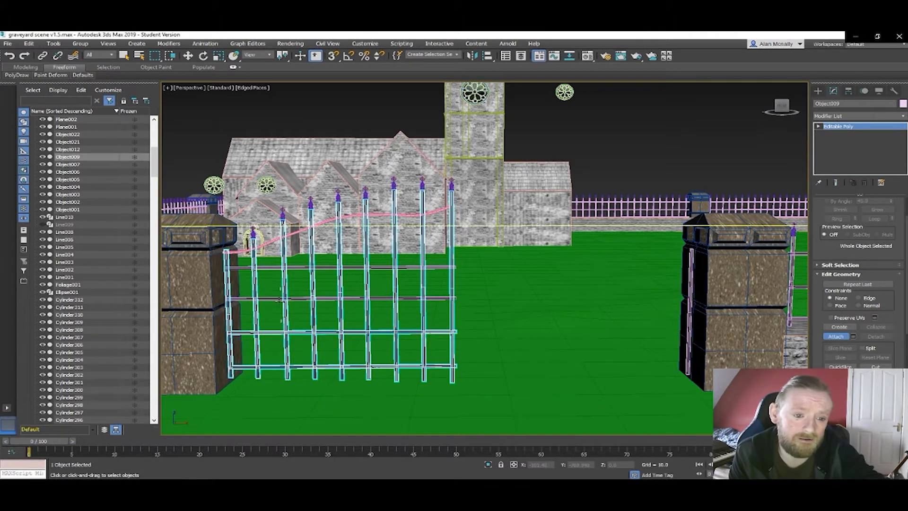
click(279, 300)
click(281, 268)
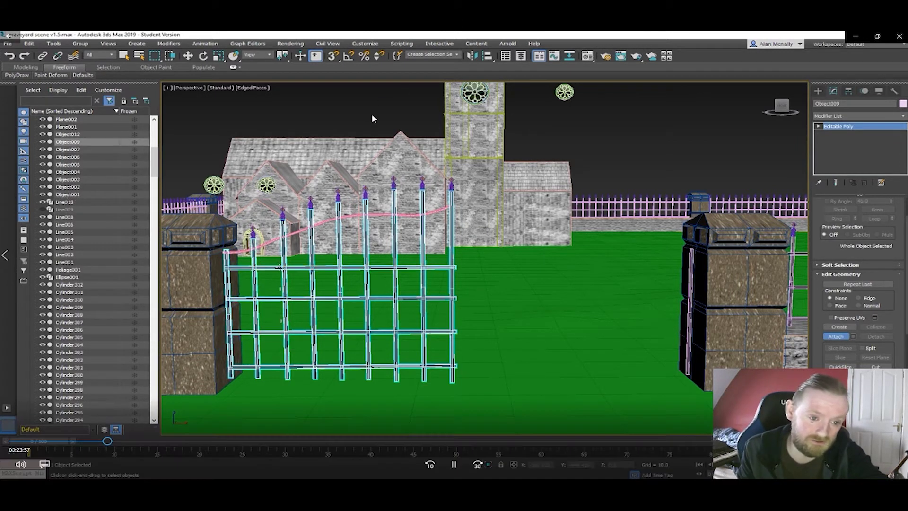
click(269, 241)
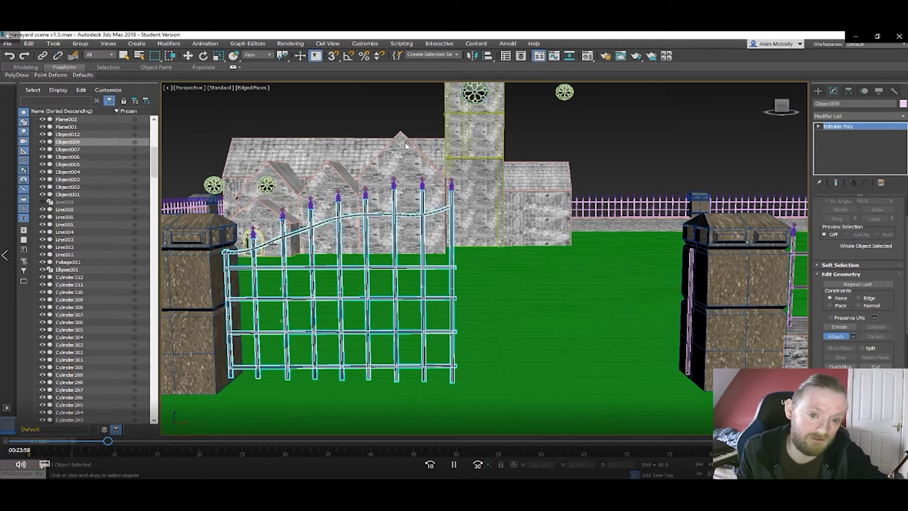
click(456, 122)
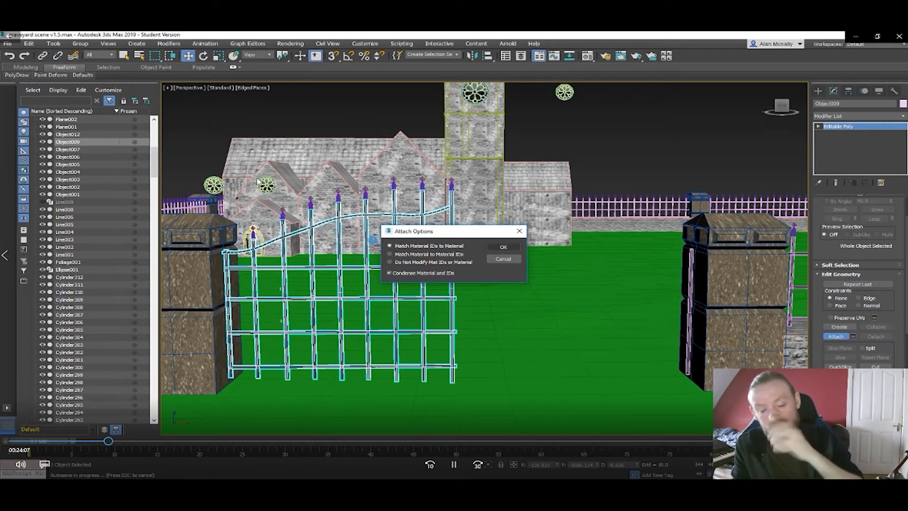
click(501, 247)
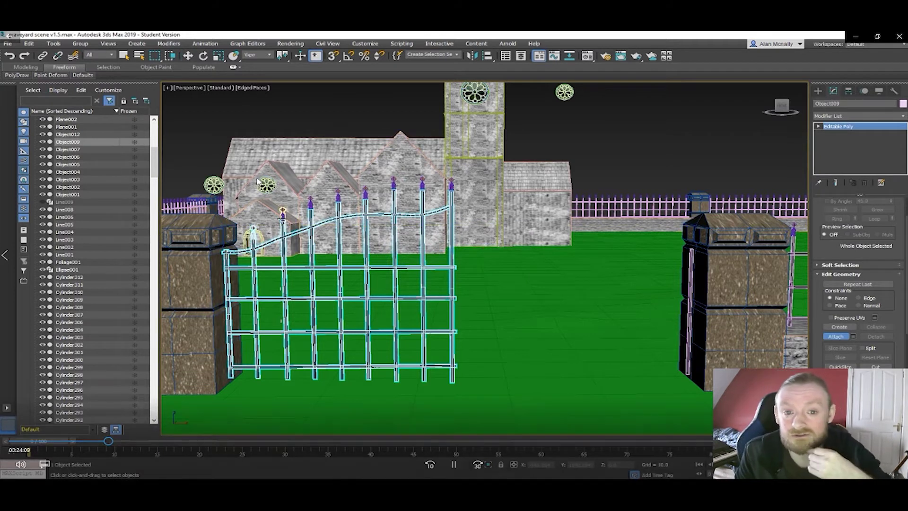
- Render the perspective view to preview the gate, and close the rendered image
key(shift+q)
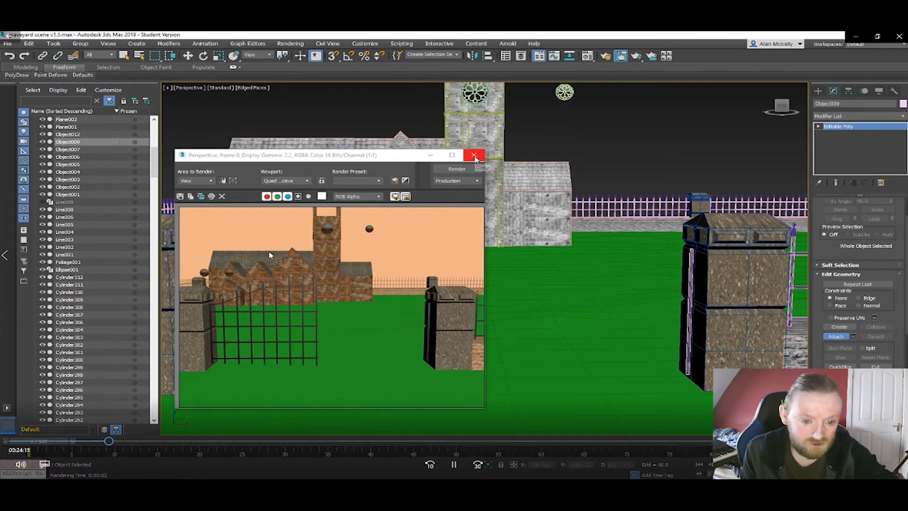
click(474, 155)
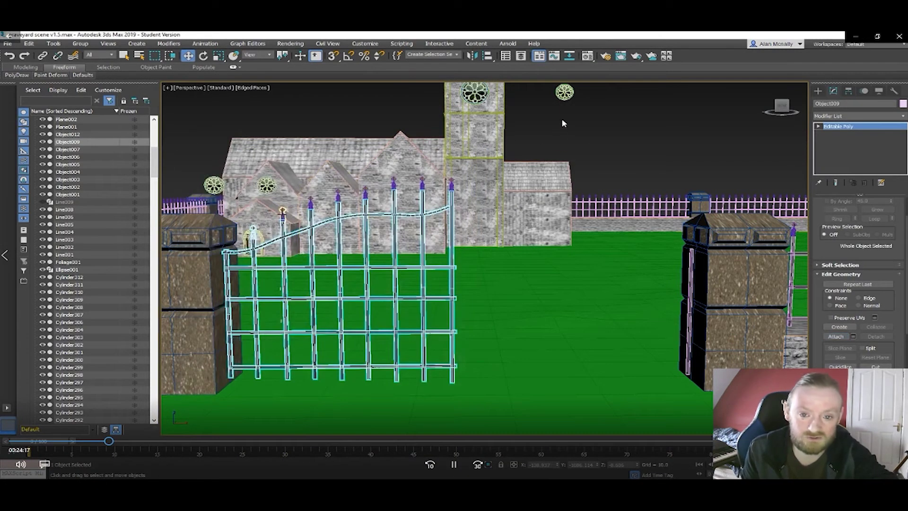
- Attach the finials of the third, fourth and fifth bars to the gate mesh, using Match Material IDs to Material
click(282, 212)
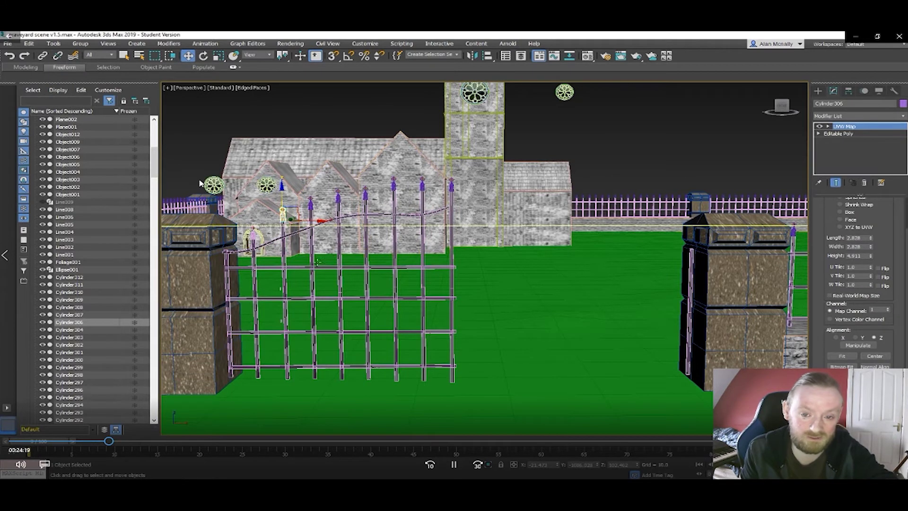
click(286, 267)
click(836, 337)
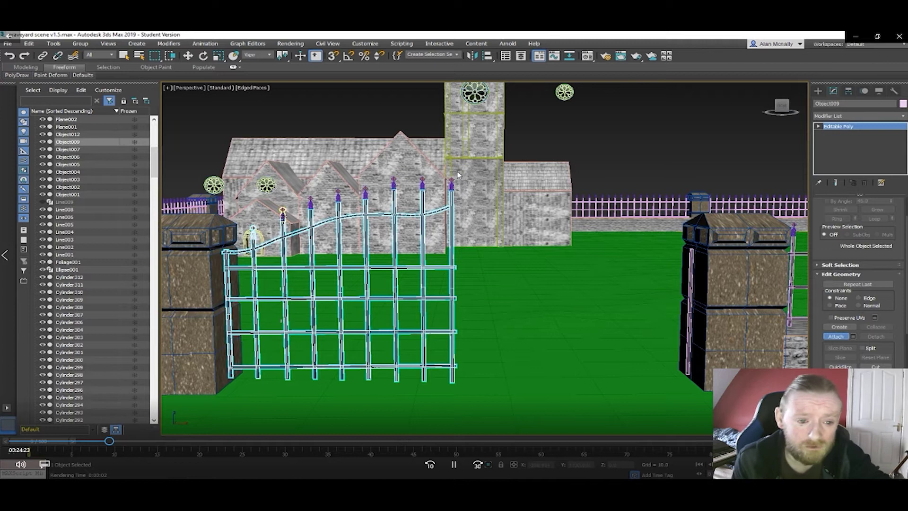
click(282, 213)
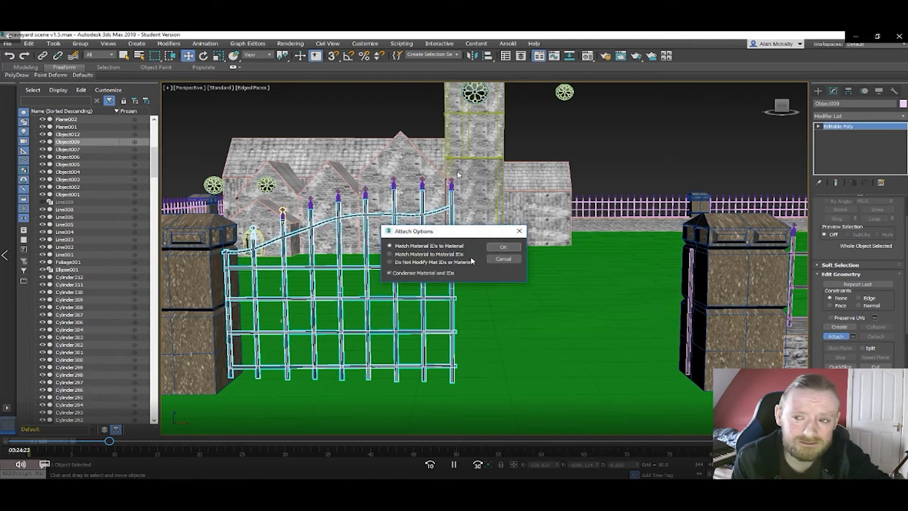
click(504, 247)
click(312, 204)
click(503, 248)
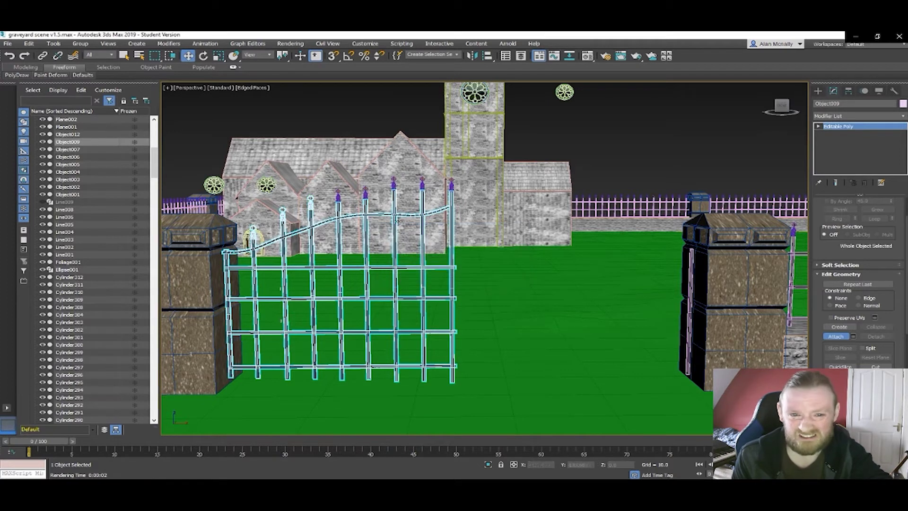
click(338, 194)
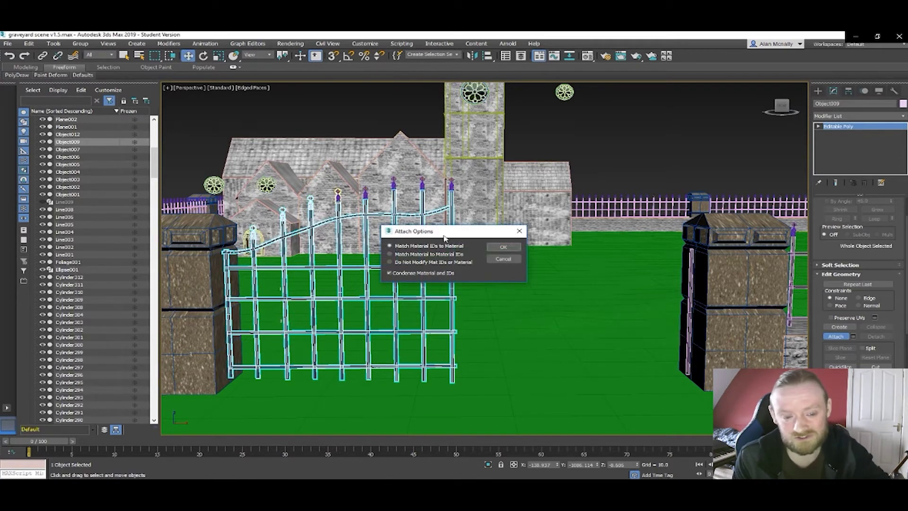
click(496, 249)
- Attach the finials of the sixth to ninth bars to the gate mesh with Match Material IDs to Material, and leave attach mode
click(365, 193)
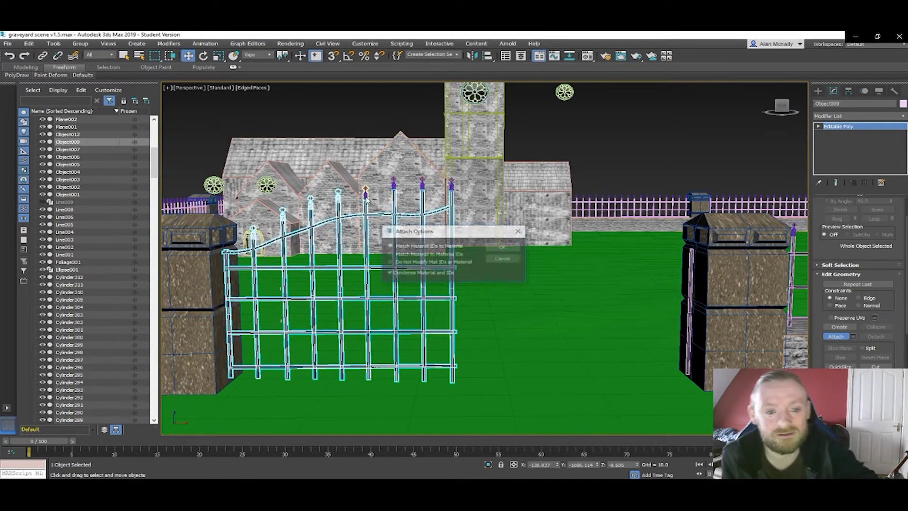
click(502, 249)
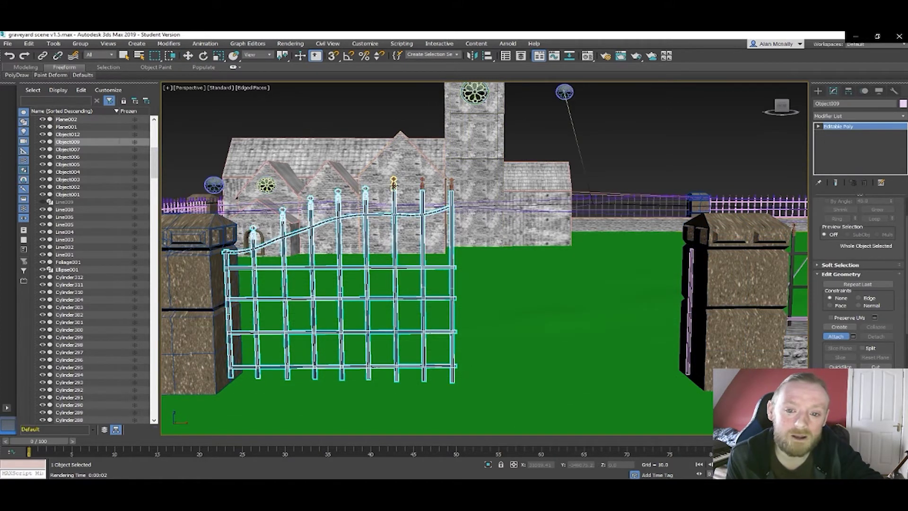
click(396, 186)
click(500, 248)
click(422, 185)
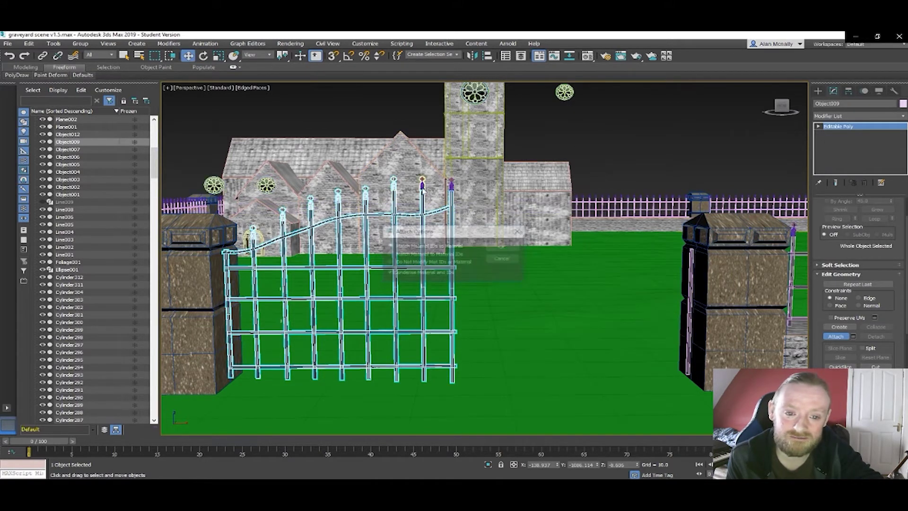
click(501, 247)
click(452, 185)
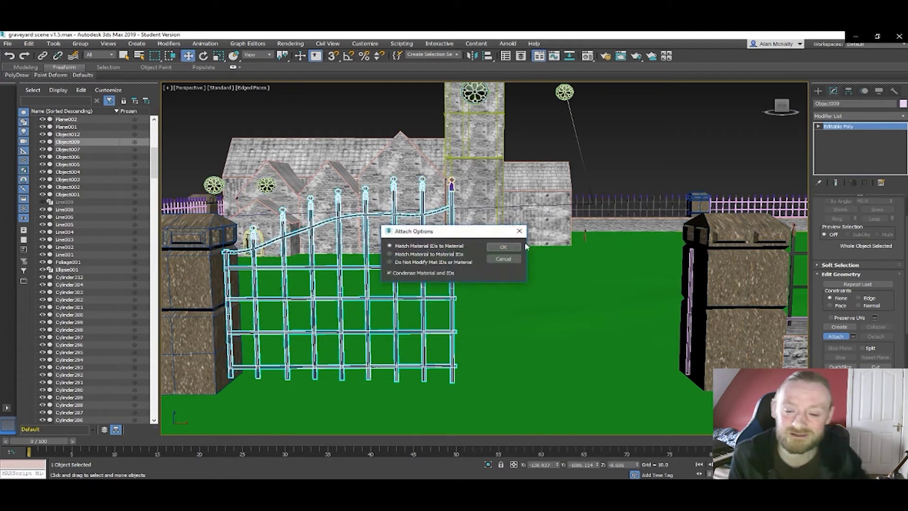
click(503, 247)
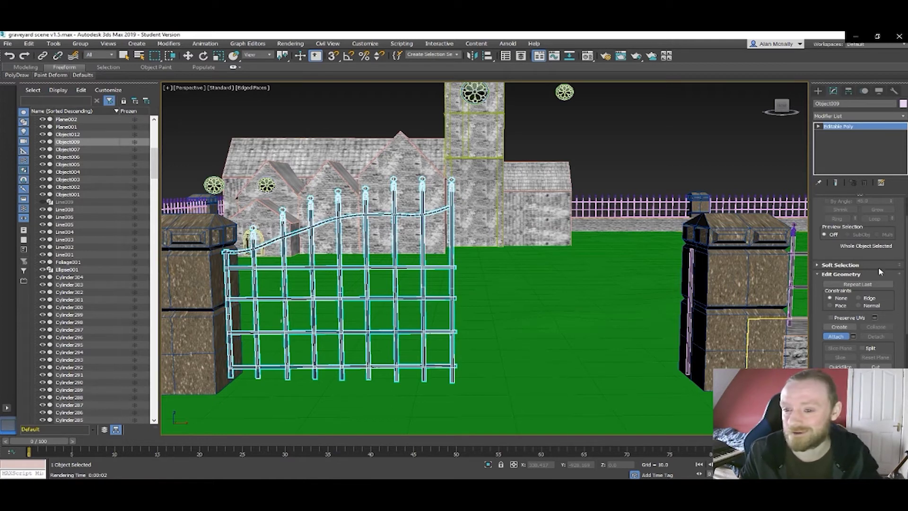
scroll(878, 271, down, 6)
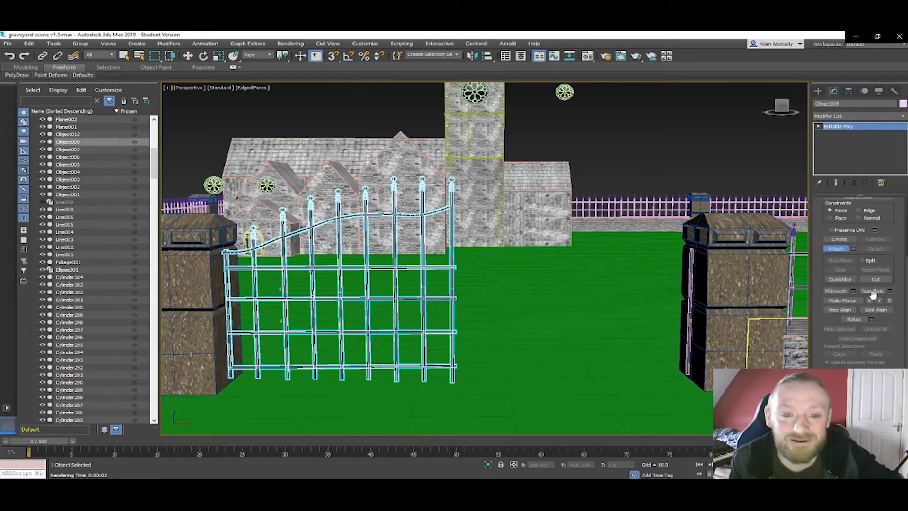
scroll(873, 293, up, 3)
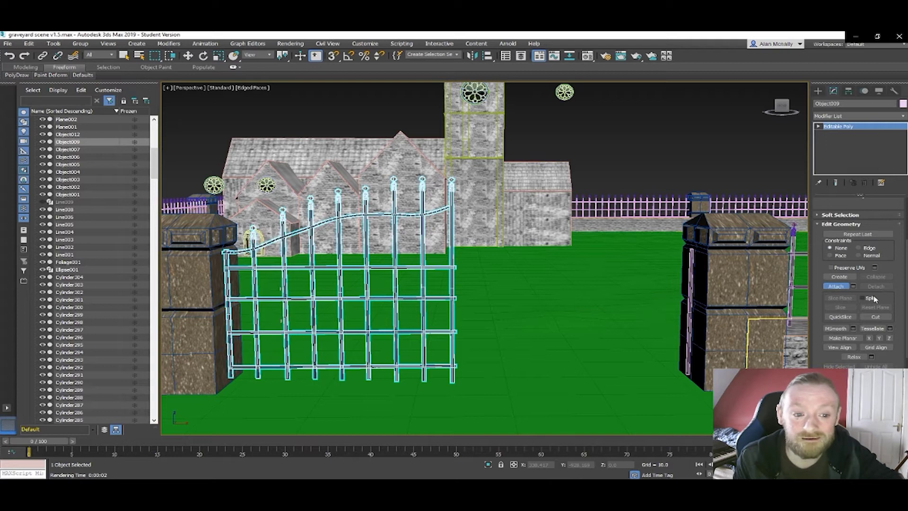
scroll(876, 301, up, 1)
scroll(876, 298, up, 2)
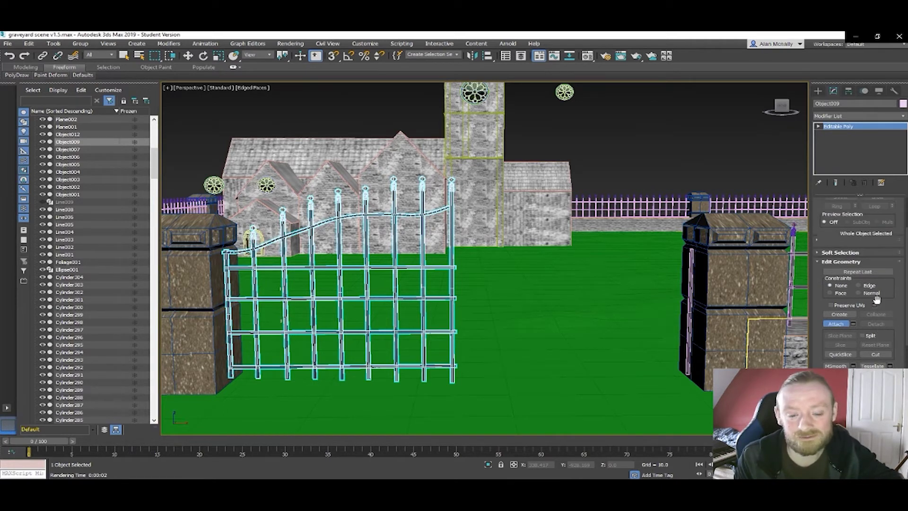
scroll(876, 299, up, 1)
click(836, 336)
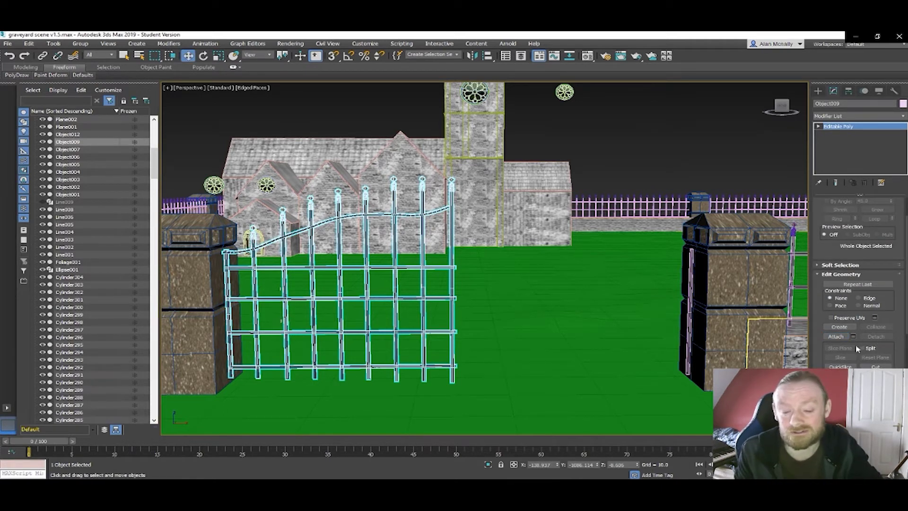
- Add a Mirror modifier to the combined gate half
scroll(882, 323, up, 3)
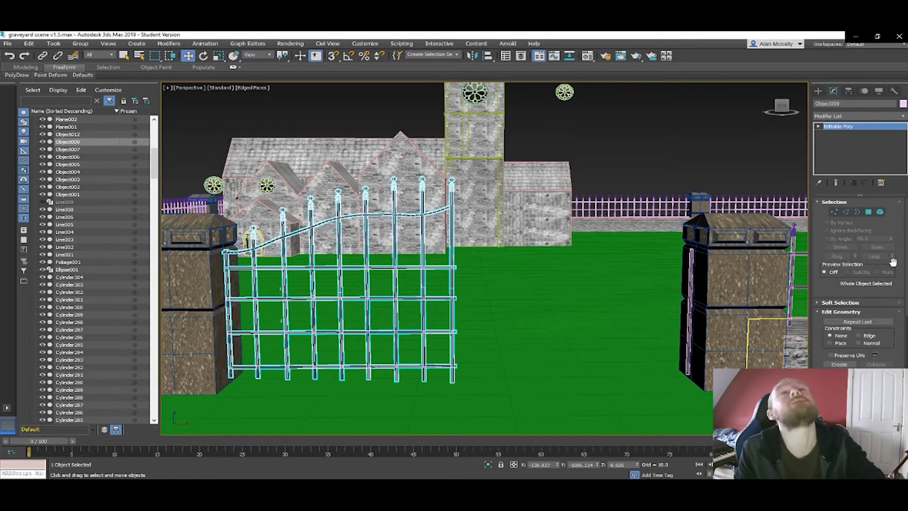
click(903, 116)
text(mi)
key(Return)
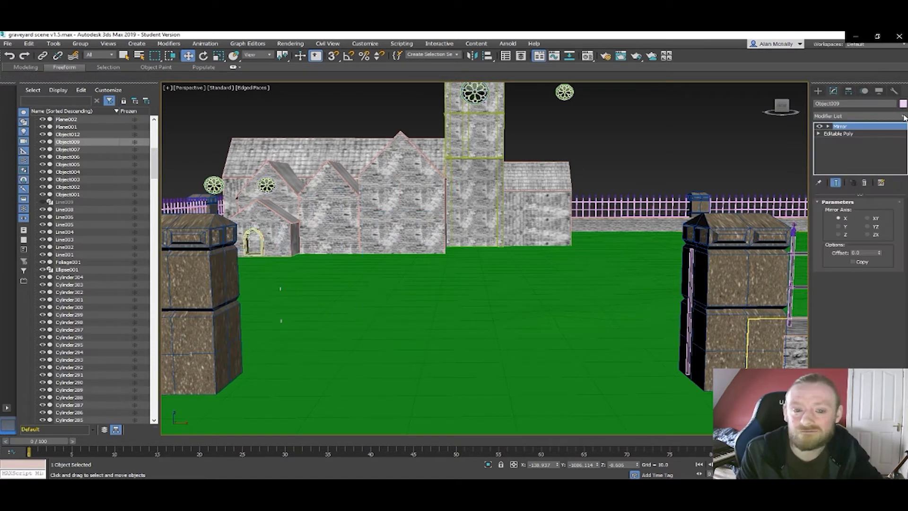
- Try the Y, Z and X mirror axes on the gate half, and shift the result along X toward the right pillar
click(841, 226)
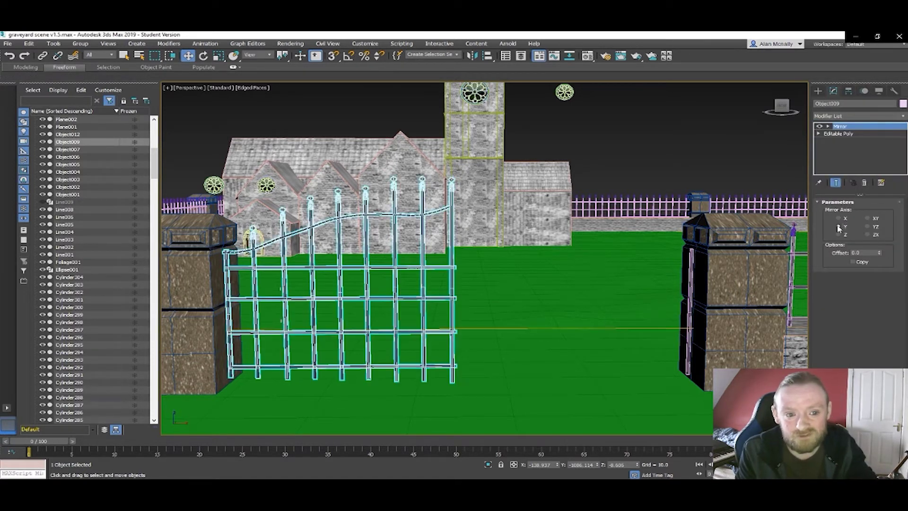
click(838, 235)
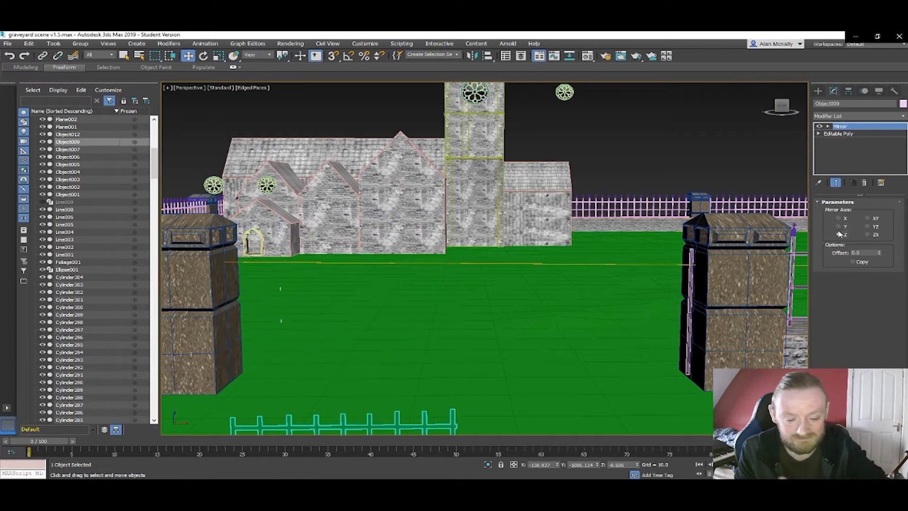
click(840, 227)
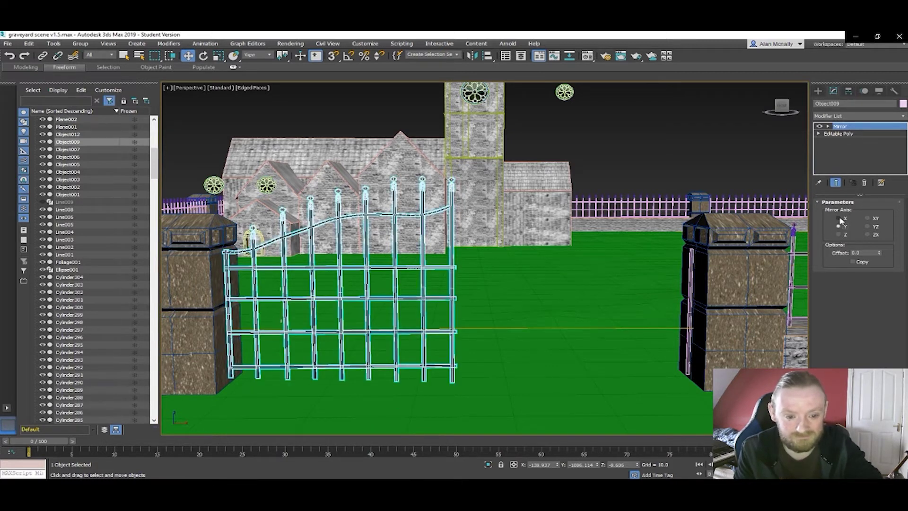
click(840, 218)
scroll(557, 264, down, 10)
scroll(557, 264, up, 7)
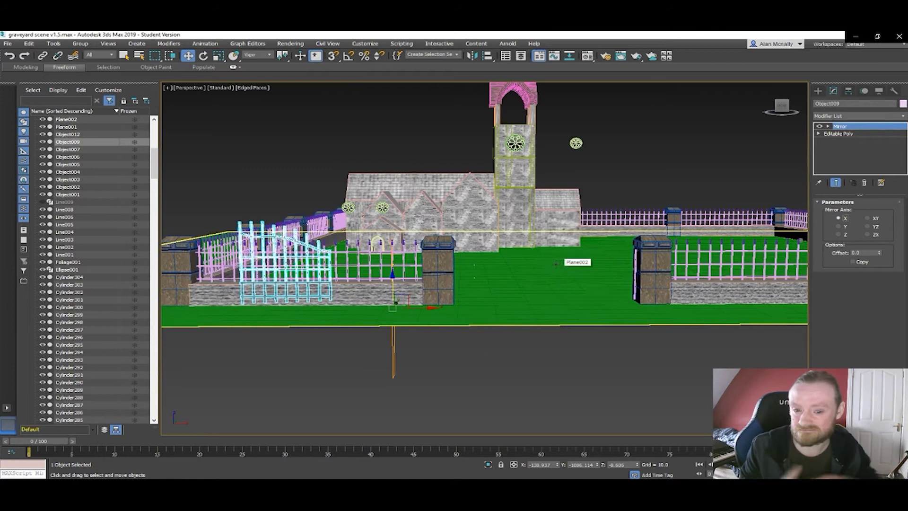
scroll(554, 266, up, 3)
scroll(541, 264, down, 3)
drag(421, 308, 677, 310)
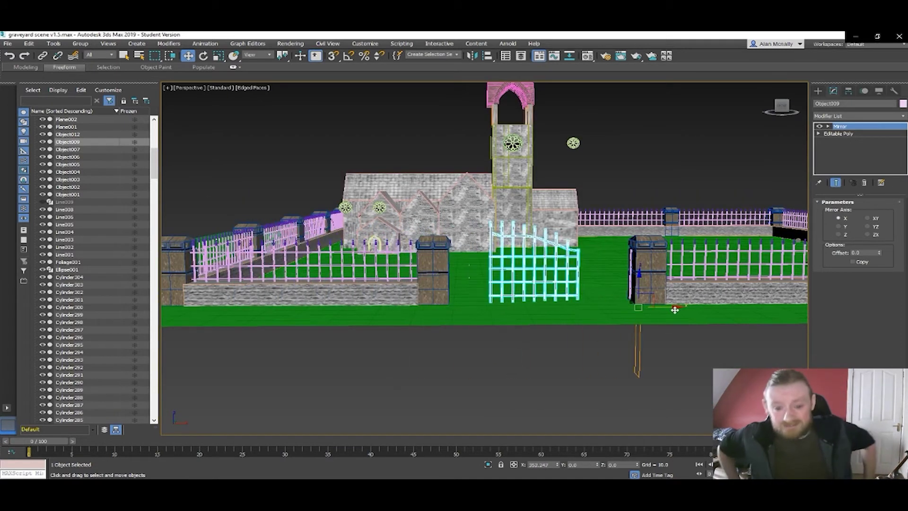
- Undo the move, the mirror axis changes and the Mirror modifier on the gate half
key(ctrl+z)
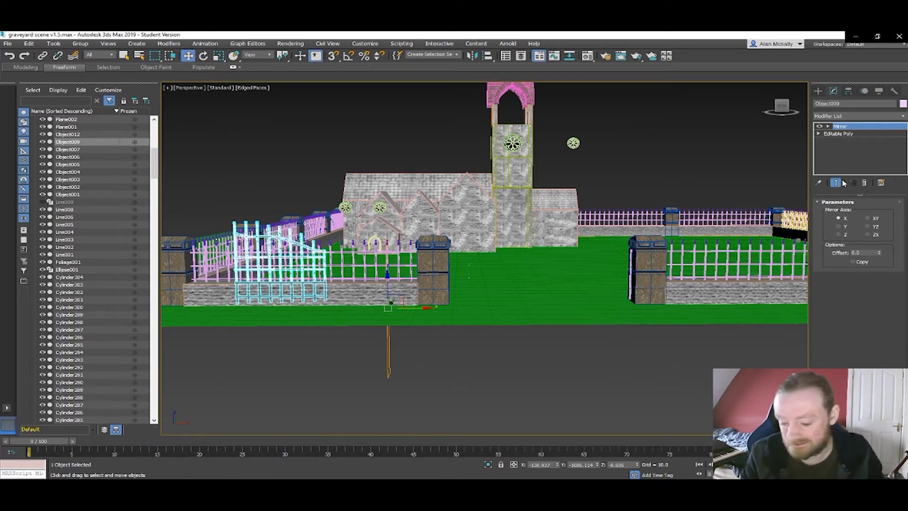
key(ctrl+z)
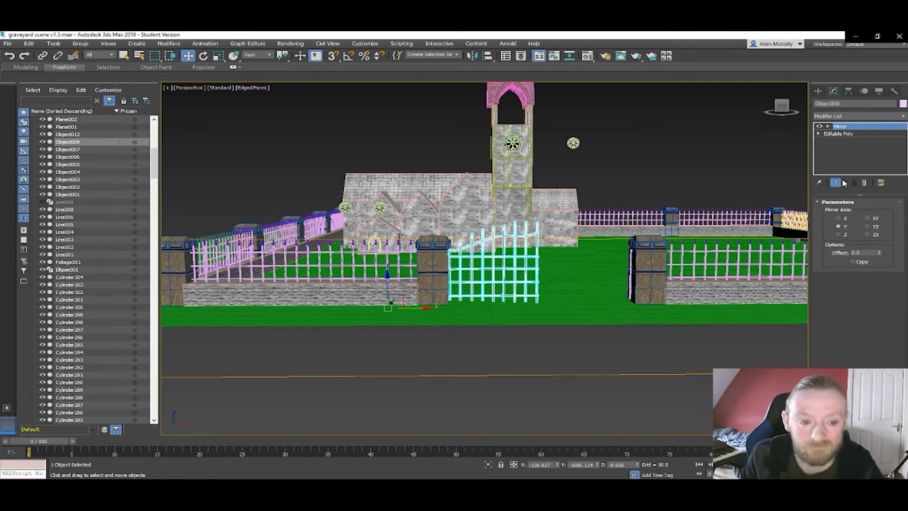
key(Down)
key(Up)
key(ctrl+z)
key(ctrl+z)
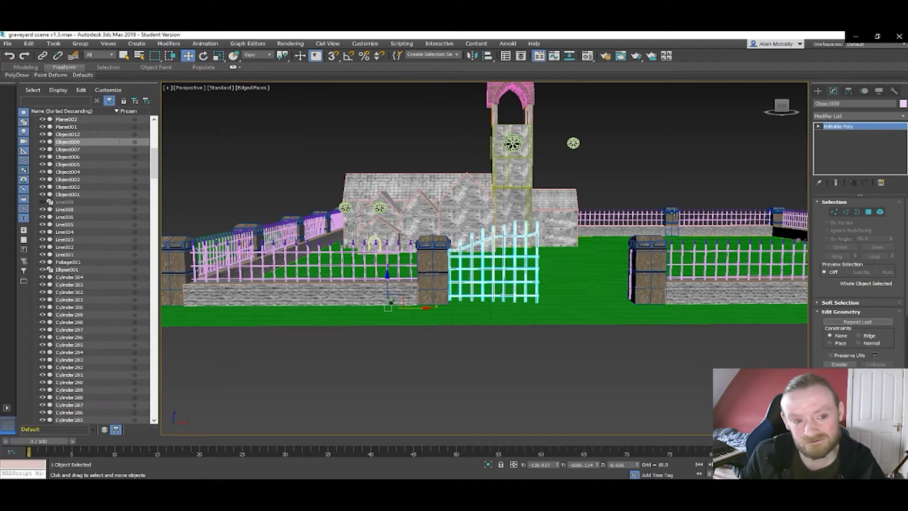
- Center the gate half's pivot to the object, and leave pivot editing
scroll(517, 283, up, 2)
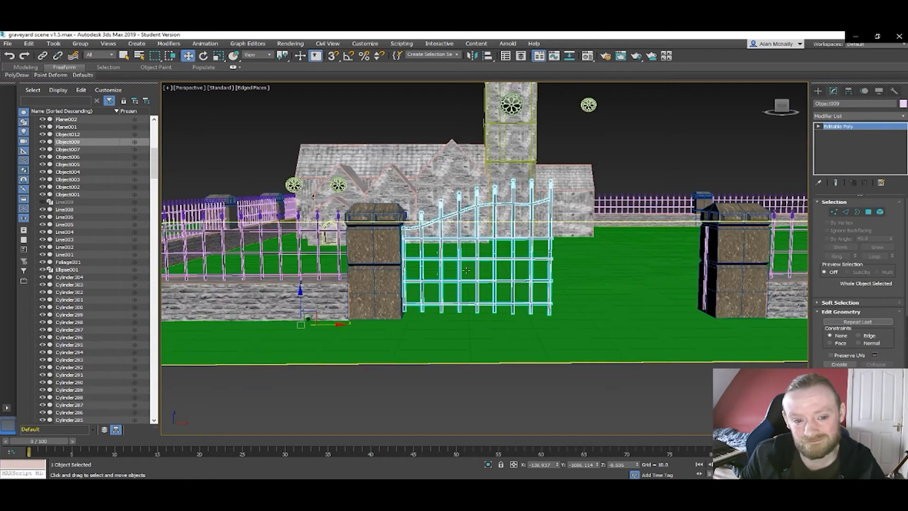
click(849, 91)
click(857, 149)
click(858, 193)
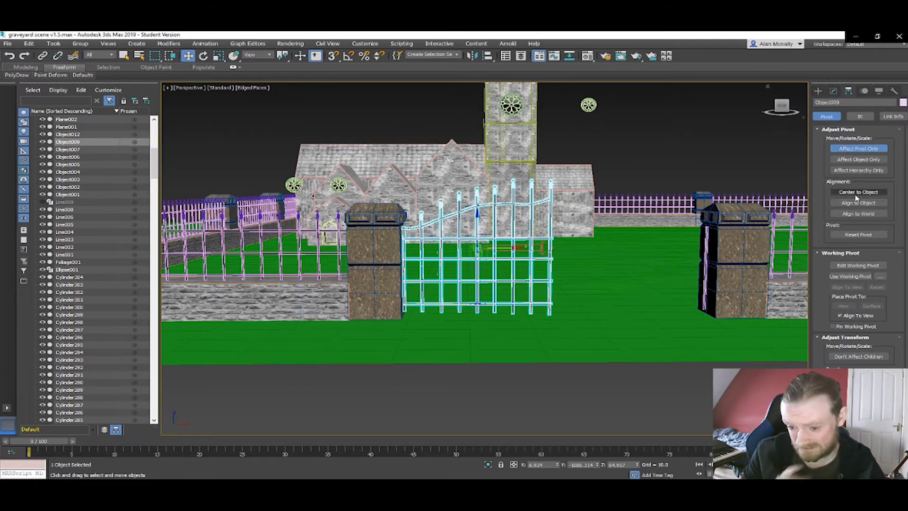
click(858, 148)
click(832, 91)
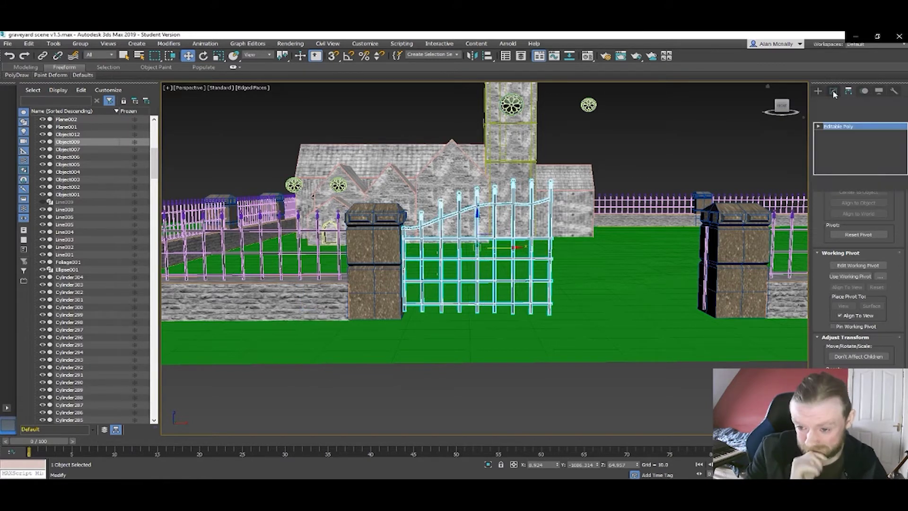
- Copy the gate half along X into the gap beside the right pillar, and mirror the copy on X with a Mirror modifier
shift+drag(527, 248, 667, 248)
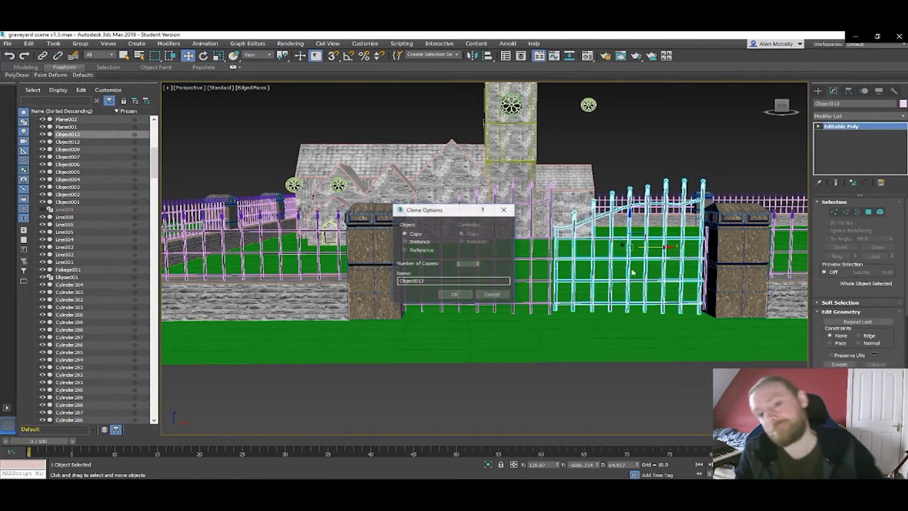
click(446, 294)
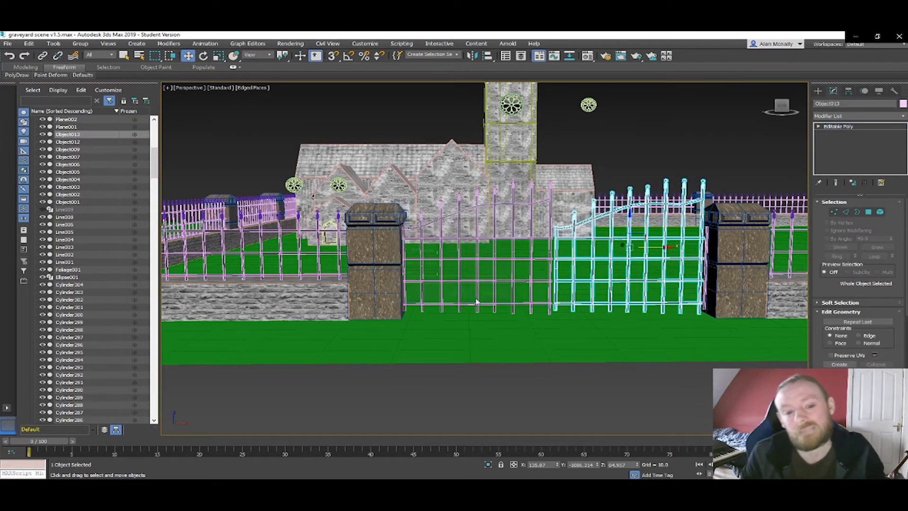
click(901, 117)
text(mi)
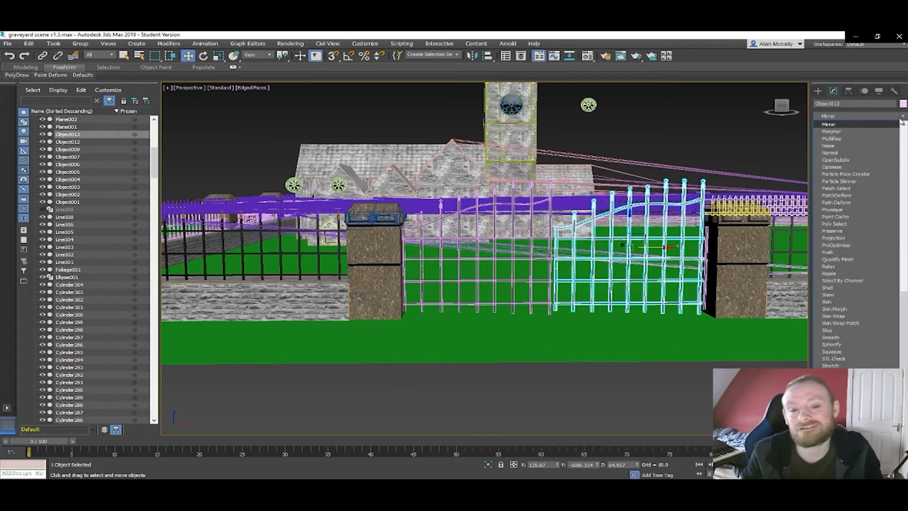
key(Return)
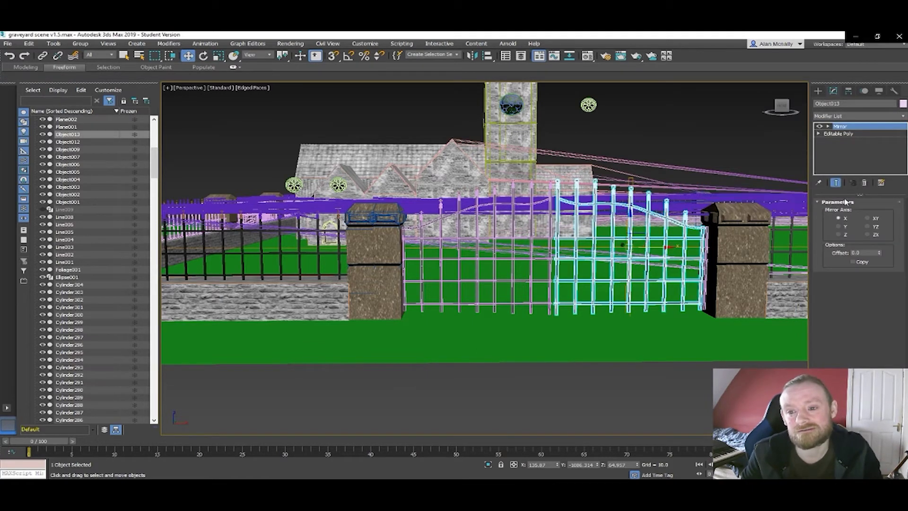
- Render the perspective view from in front of the entrance to preview the closed double gate
scroll(737, 221, up, 2)
scroll(676, 229, down, 2)
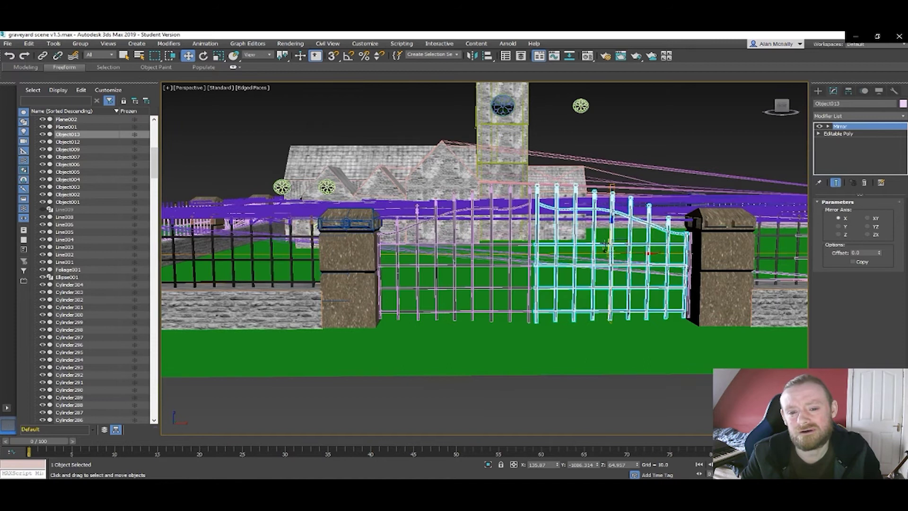
scroll(602, 244, up, 3)
scroll(603, 244, down, 3)
alt+middle_drag(593, 243, 584, 245)
key(shift+q)
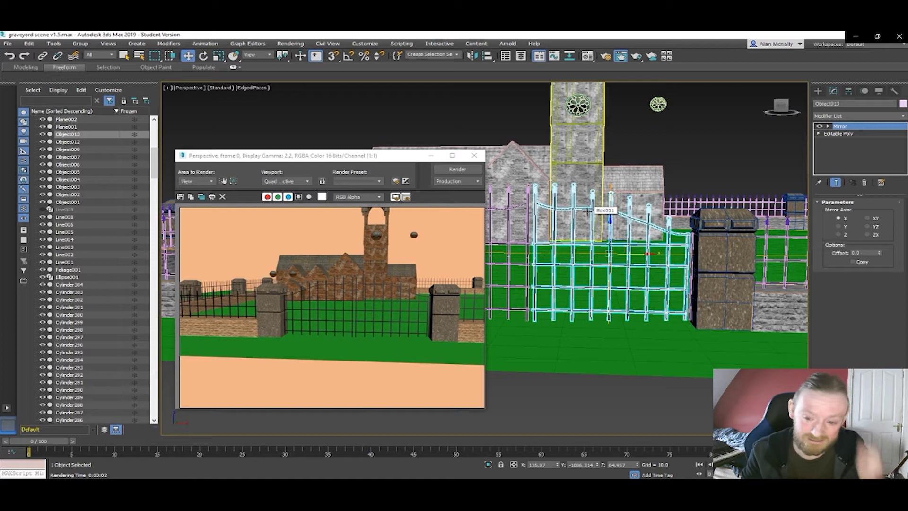
mouse_move(634, 168)
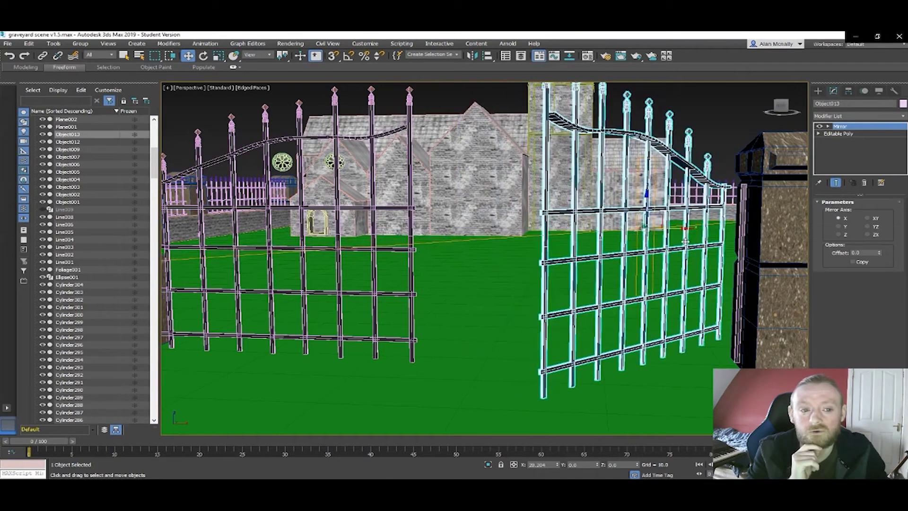
- Move the swung-open right gate half into place against its pillar, and render the perspective view
alt+middle_drag(622, 246, 695, 286)
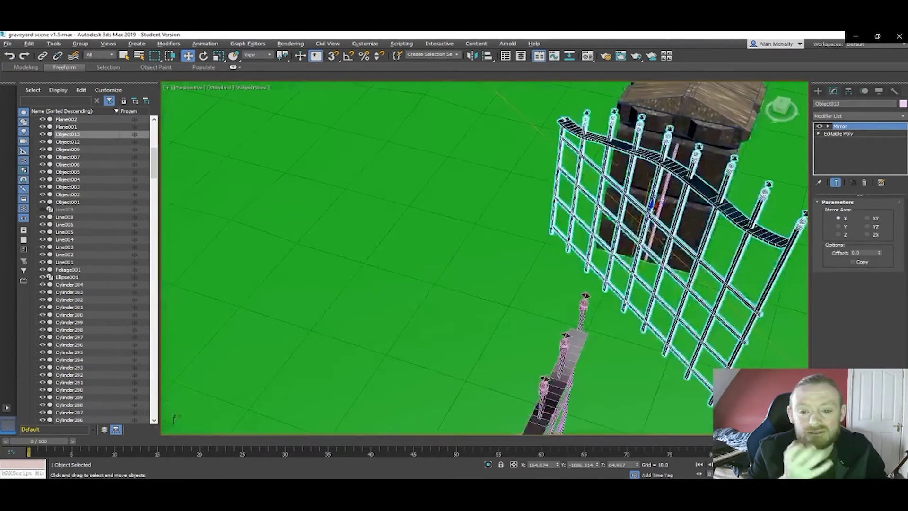
drag(610, 218, 732, 264)
alt+middle_drag(695, 286, 649, 255)
key(F9)
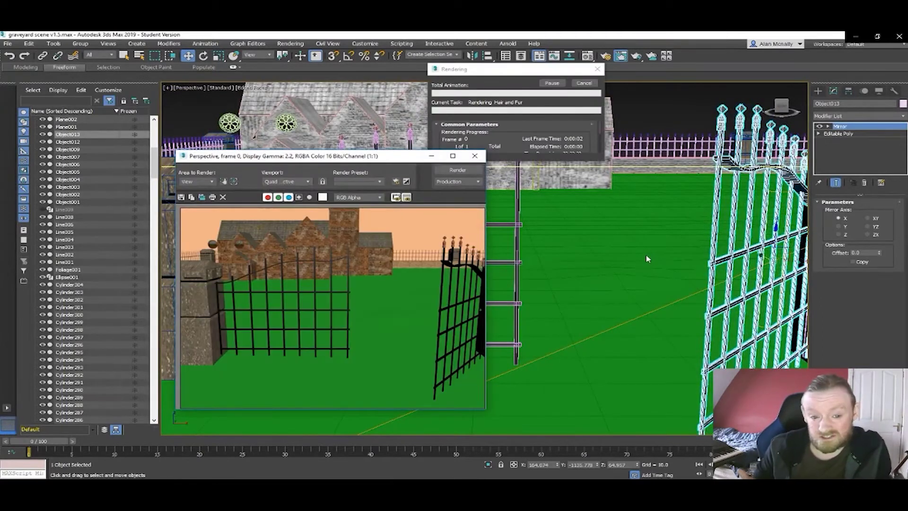
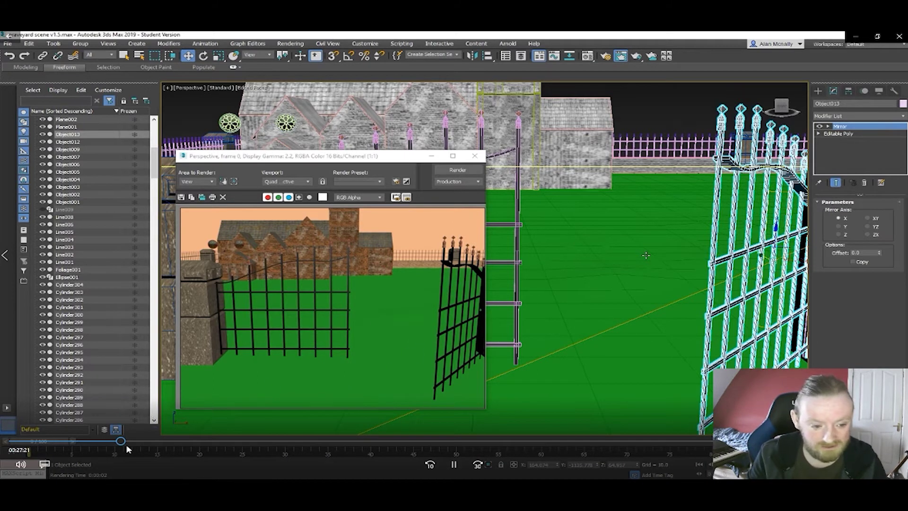
- Examine the church's arched doorway and the graveyard entrance from close up and from a distance
drag(120, 442, 123, 444)
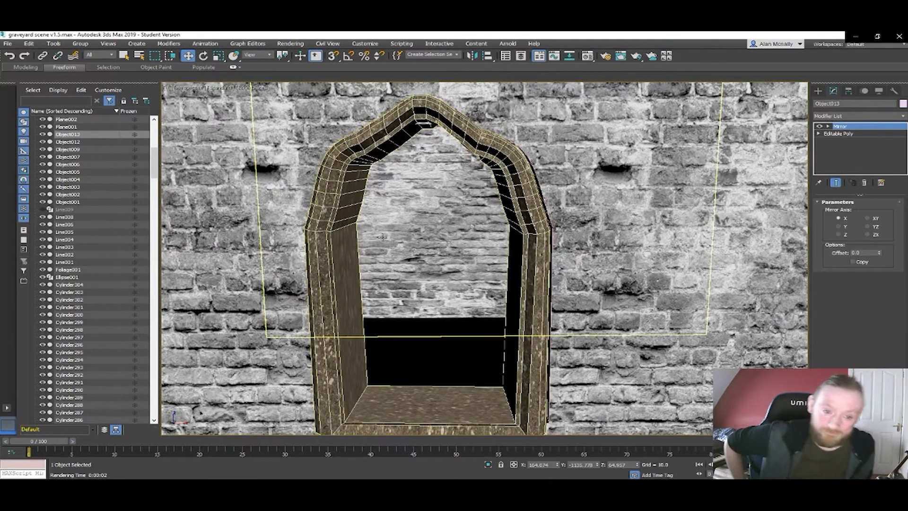
scroll(396, 253, up, 4)
scroll(377, 235, down, 1)
middle_drag(376, 236, 476, 244)
middle_drag(265, 201, 543, 222)
middle_drag(293, 204, 563, 232)
scroll(562, 232, down, 2)
scroll(472, 223, down, 5)
scroll(315, 226, up, 5)
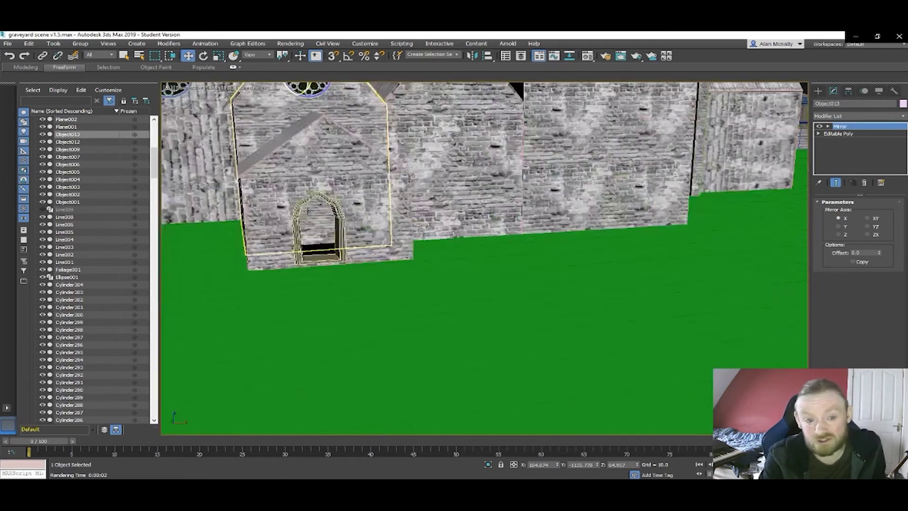
scroll(318, 236, down, 1)
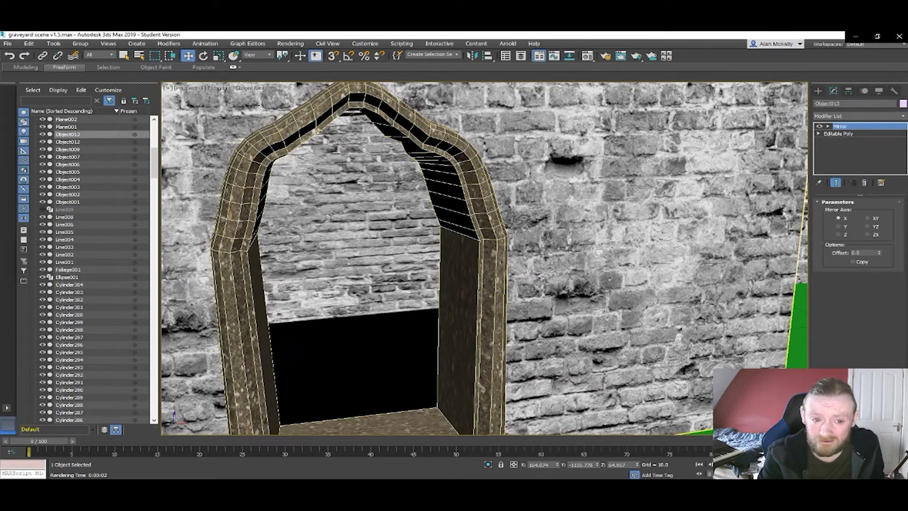
middle_drag(310, 333, 354, 286)
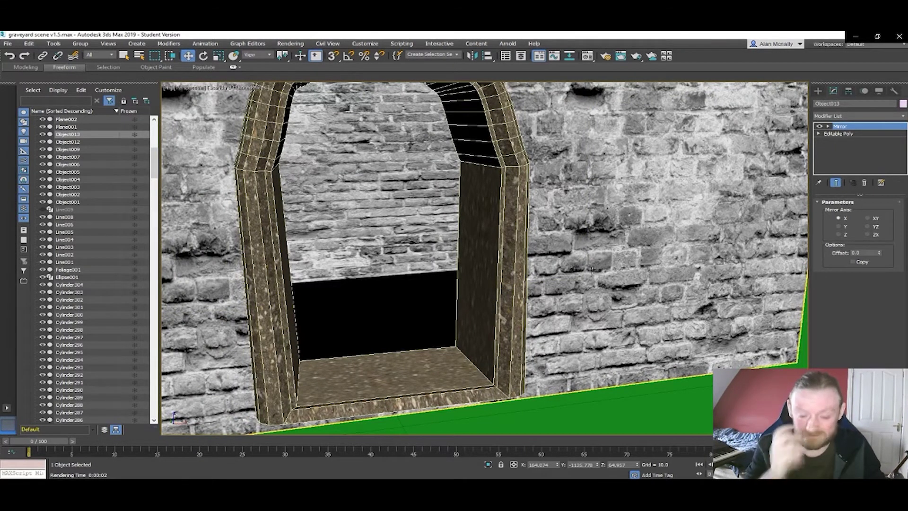
scroll(553, 249, down, 5)
scroll(553, 249, down, 3)
middle_drag(554, 249, 472, 245)
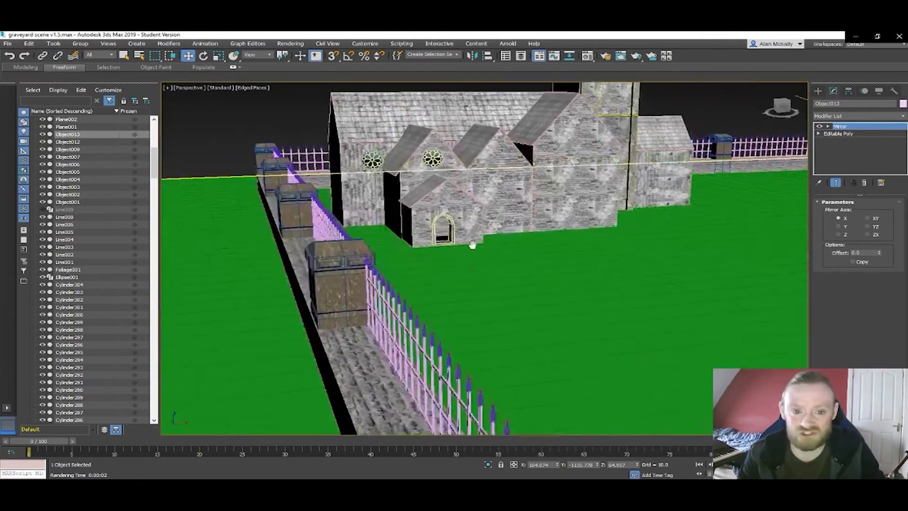
scroll(472, 246, down, 6)
middle_drag(580, 268, 465, 273)
scroll(514, 251, down, 5)
mouse_move(514, 250)
alt+middle_down()
mouse_move(507, 269)
mouse_move(519, 242)
alt+middle_up()
scroll(506, 259, up, 6)
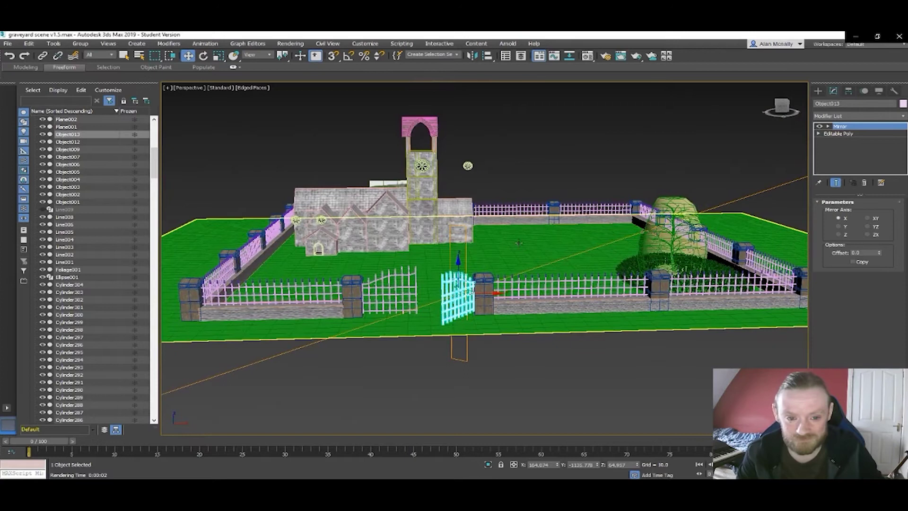
- Show the front view in wireframe, maximised and framed around the church's arched doorway and the fence
key(alt+w)
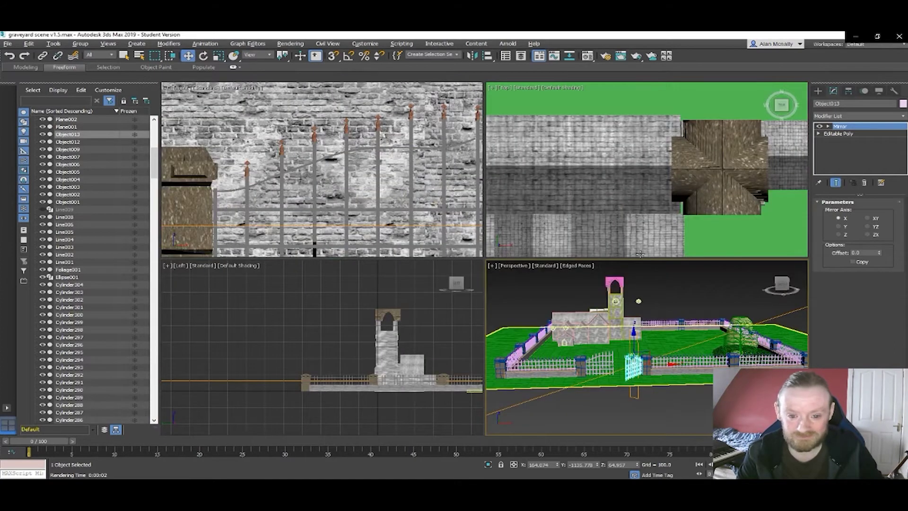
scroll(581, 229, down, 2)
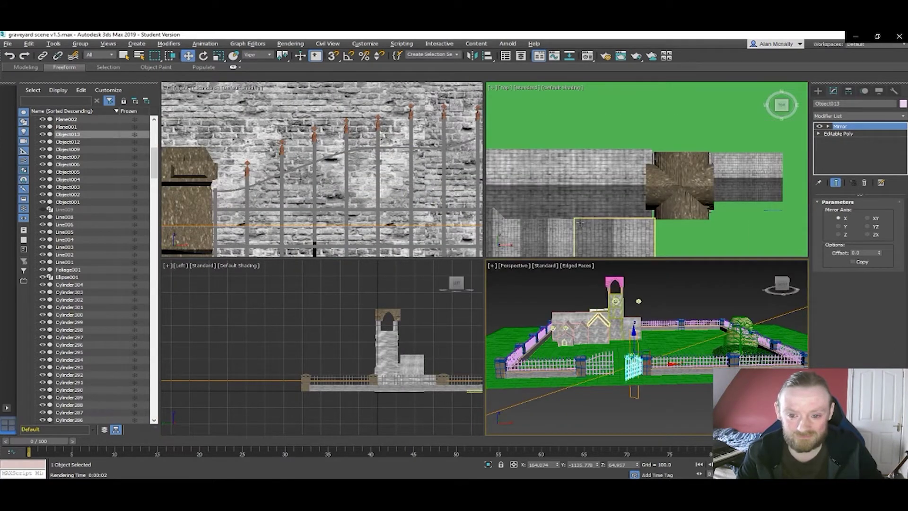
scroll(580, 222, down, 2)
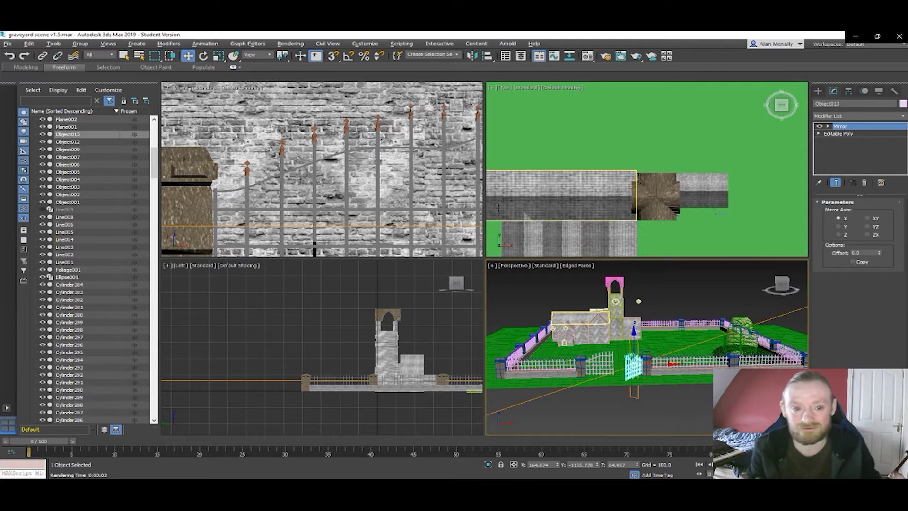
click(434, 180)
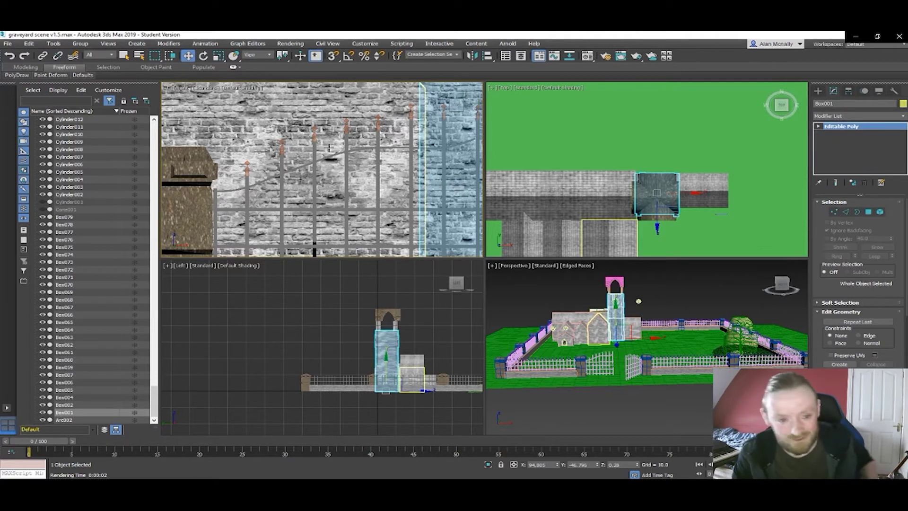
key(F3)
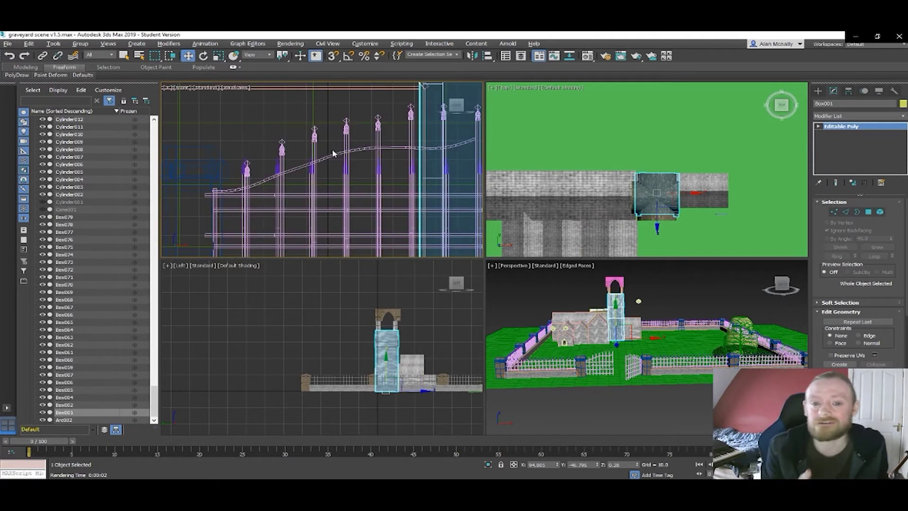
key(alt+w)
scroll(333, 153, down, 8)
scroll(479, 229, up, 10)
scroll(550, 236, up, 5)
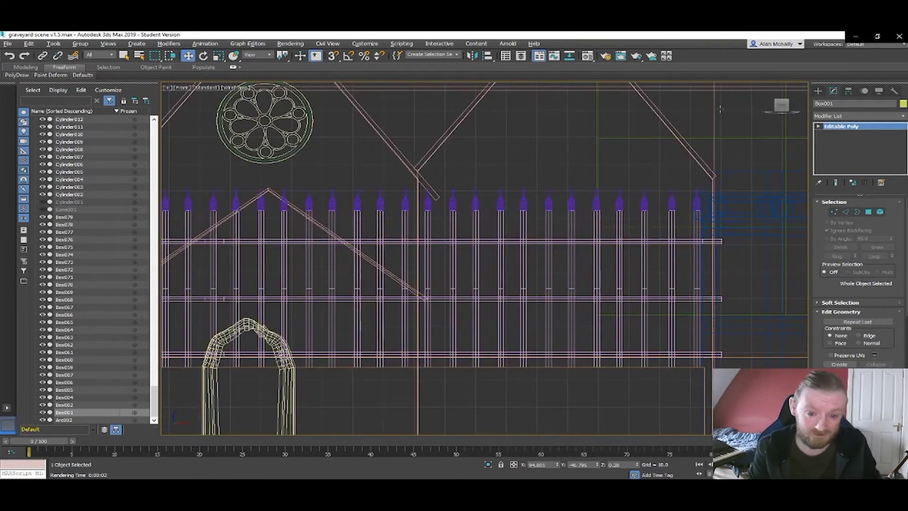
- Draw an upright arc spline bulging to the right above the fence, with a radius of about 20, in the front view
click(817, 91)
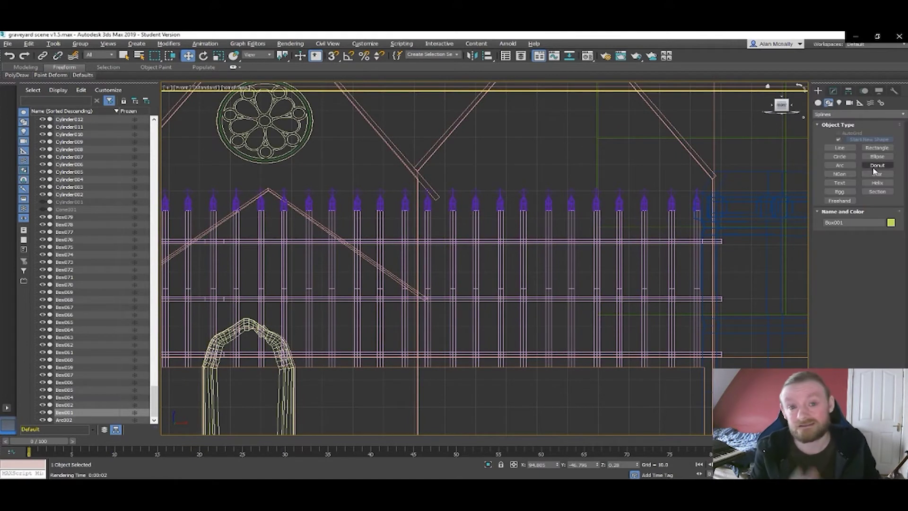
click(839, 165)
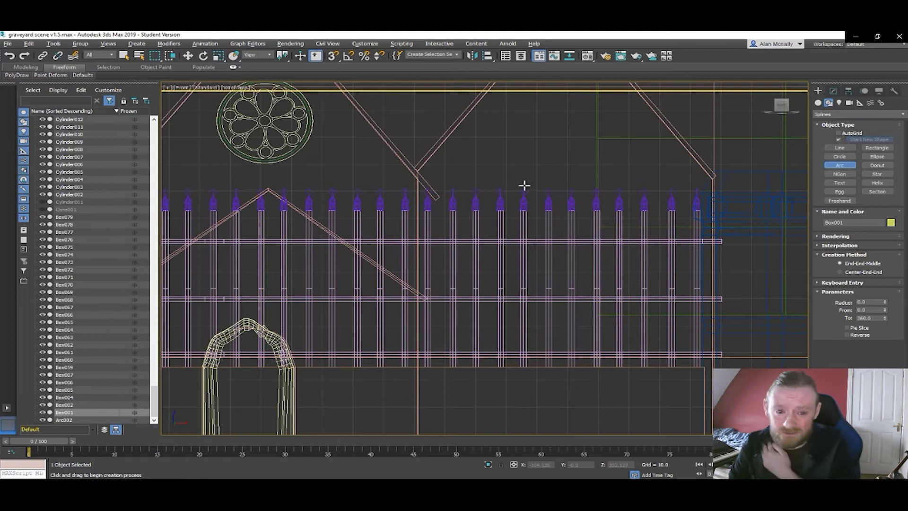
drag(524, 186, 524, 140)
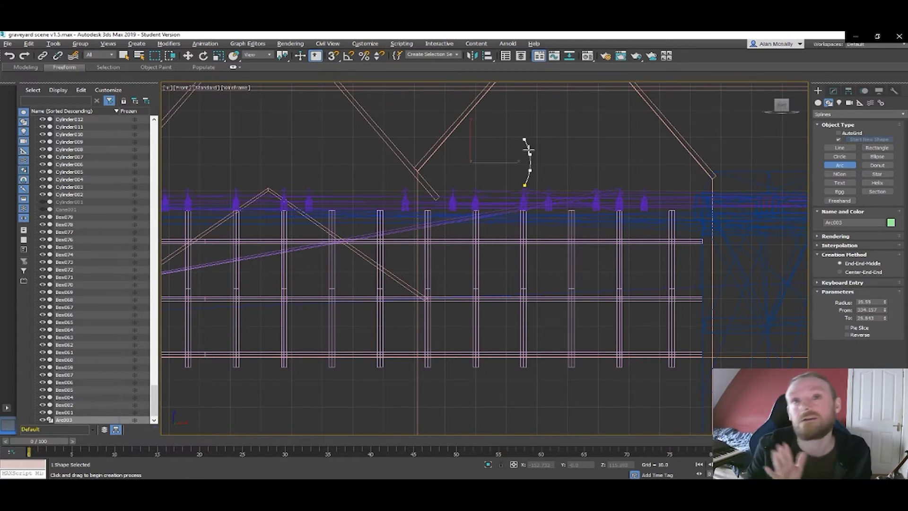
click(528, 151)
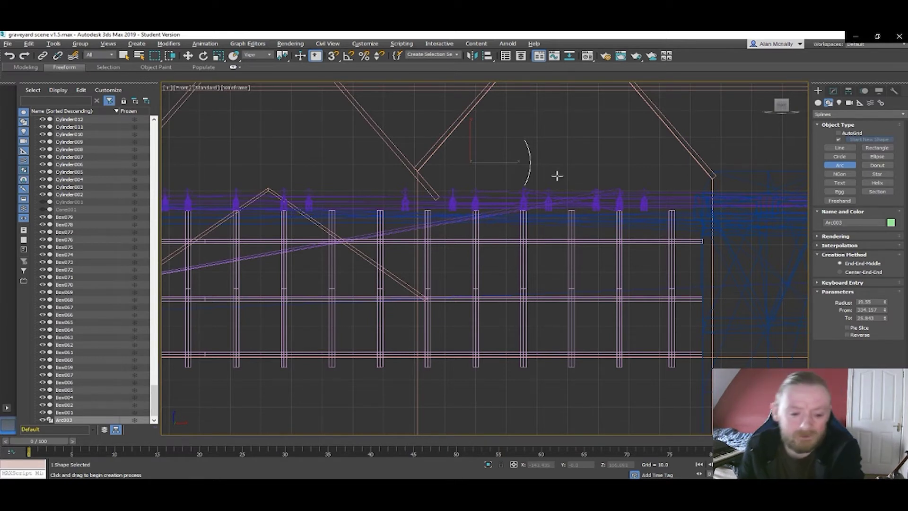
scroll(528, 164, up, 5)
scroll(528, 165, down, 4)
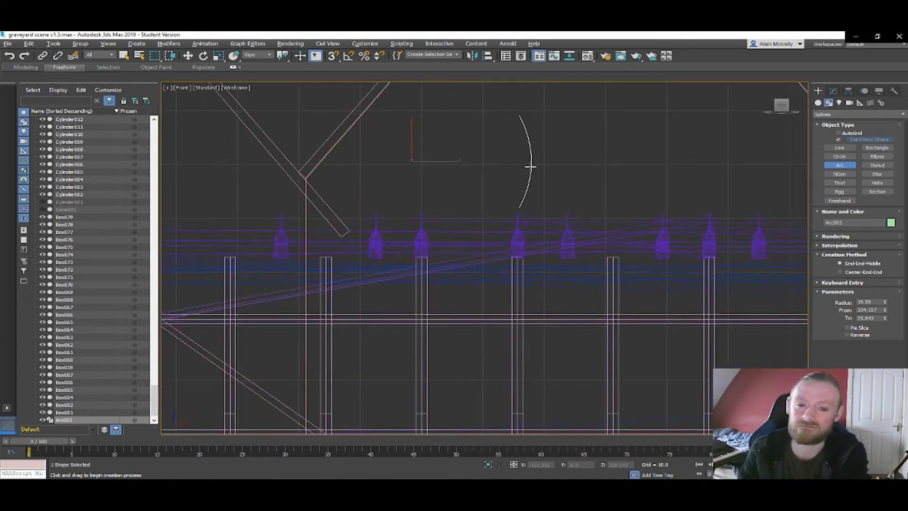
- Convert the arc to an editable spline and try moving its bottom vertex slightly along X, undoing the last nudge
right_click(530, 166)
right_click(529, 165)
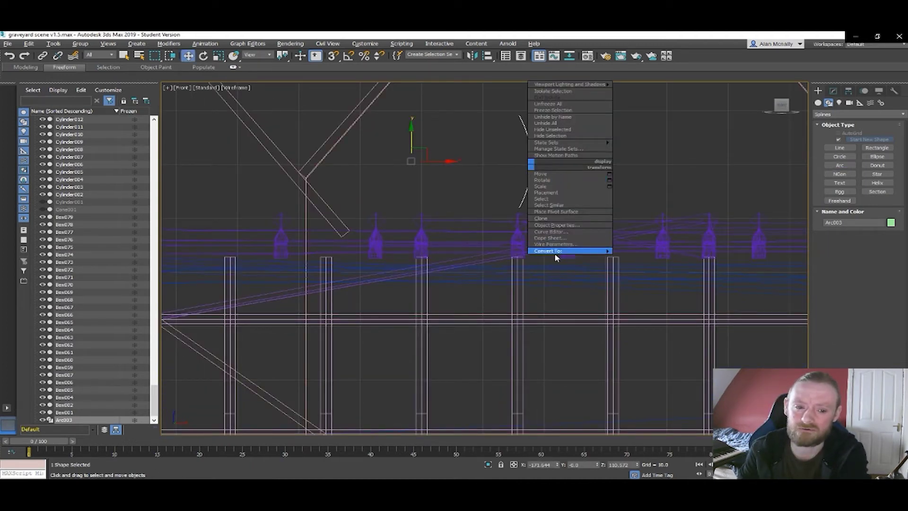
mouse_move(601, 252)
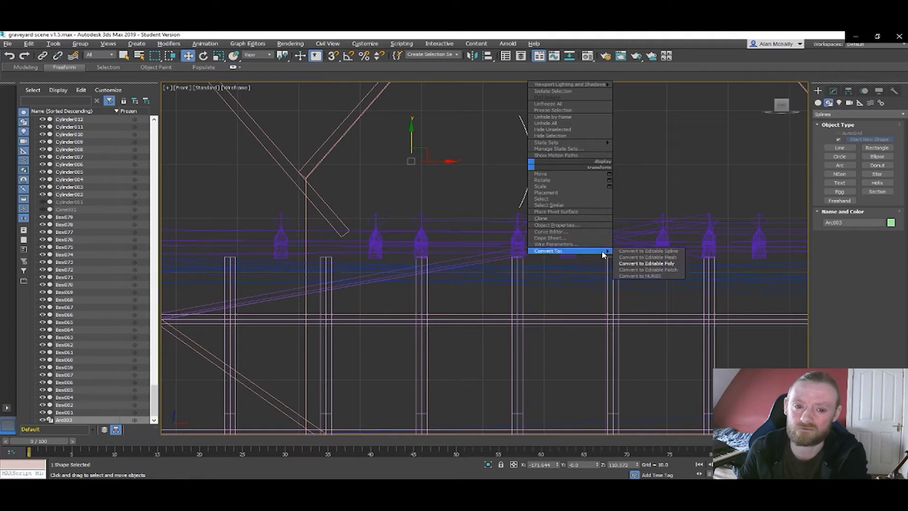
click(650, 251)
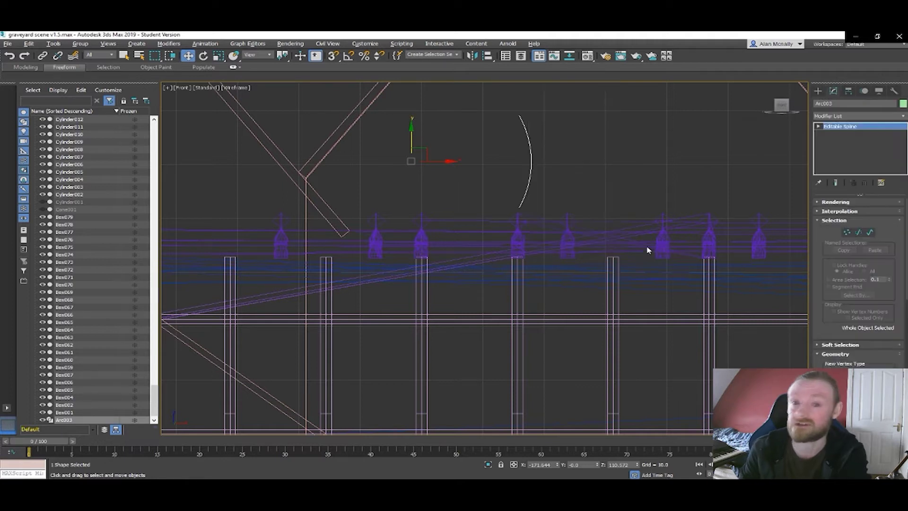
click(840, 231)
click(519, 208)
drag(519, 208, 547, 210)
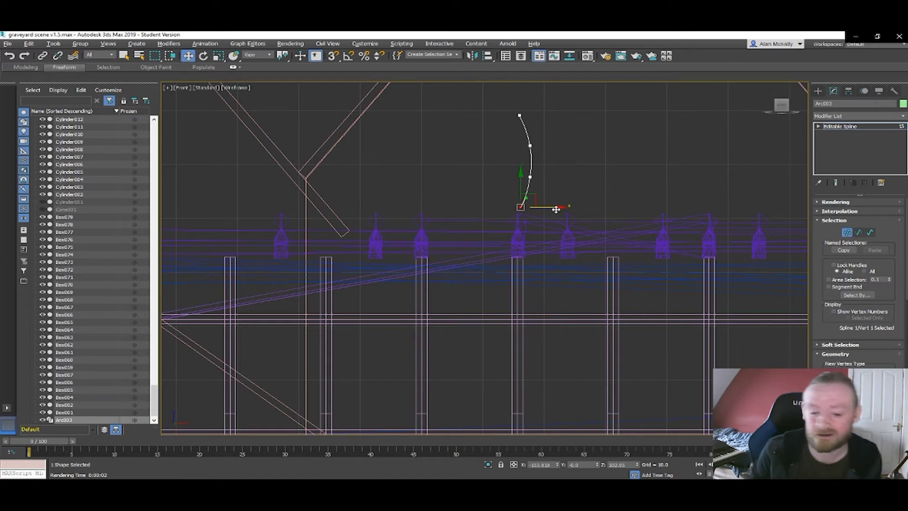
mouse_move(559, 207)
mouse_down()
mouse_move(539, 207)
mouse_move(561, 208)
mouse_up()
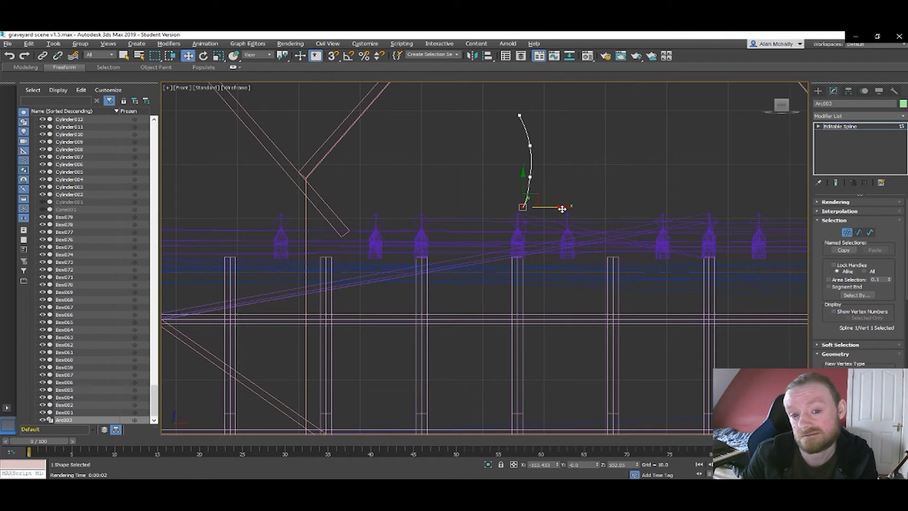
key(ctrl+z)
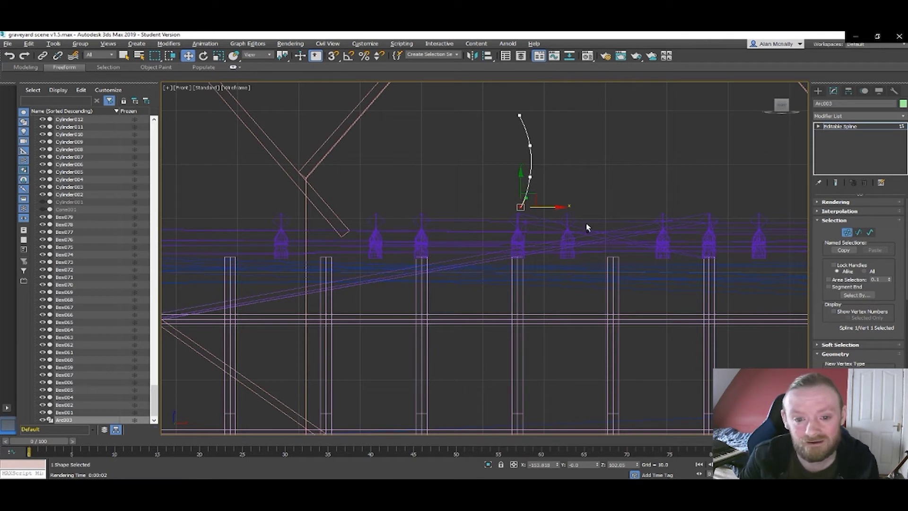
- Copy the arc along X, rotate the copy about 180 degrees, and move it opposite the original to form a pointed shape
click(839, 127)
shift+drag(456, 159, 417, 162)
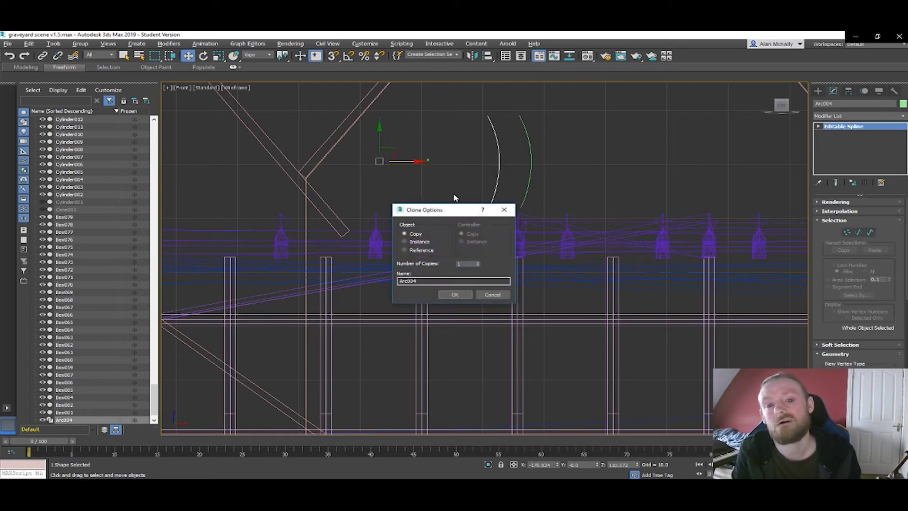
click(455, 293)
key(e)
drag(400, 160, 224, 155)
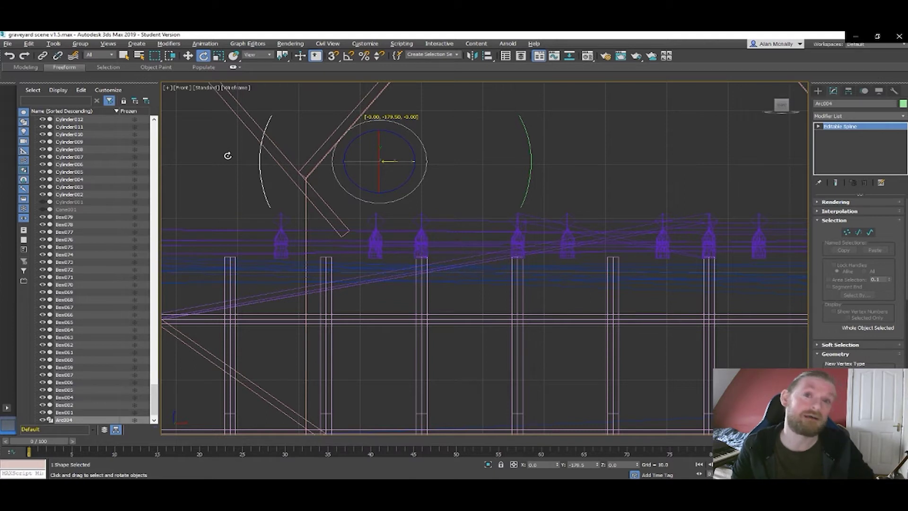
drag(227, 155, 225, 155)
key(w)
drag(421, 164, 661, 201)
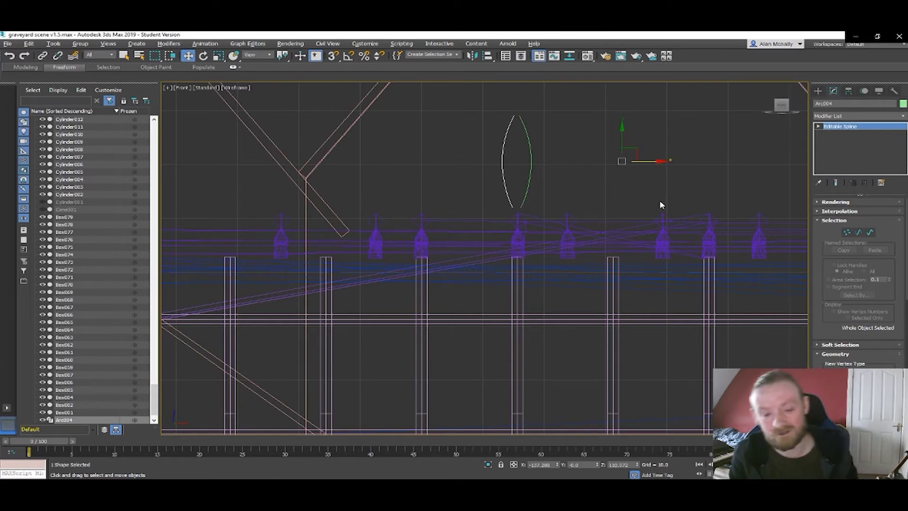
- Delete both arc splines
key(Delete)
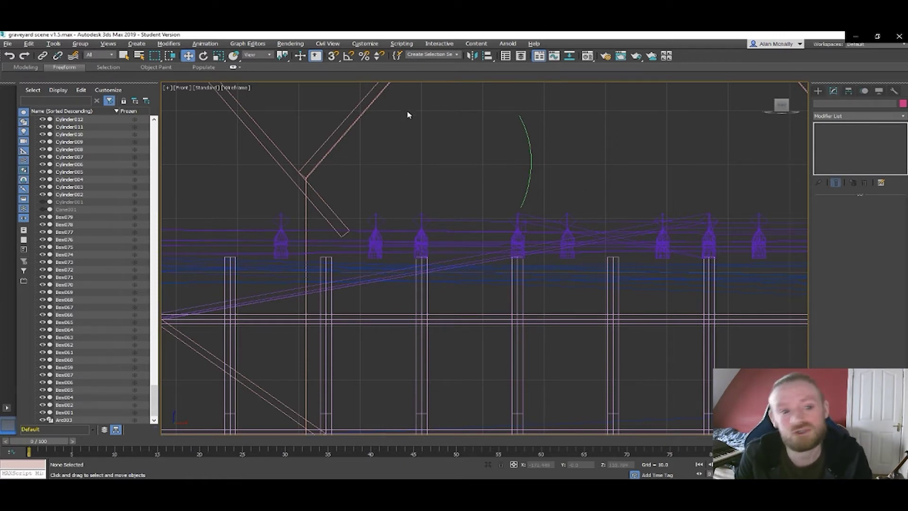
click(530, 148)
key(Delete)
scroll(532, 159, down, 4)
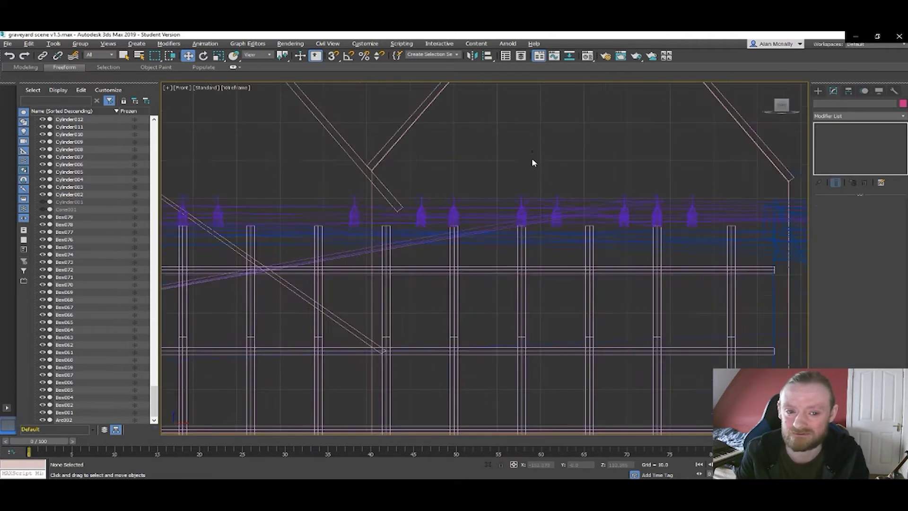
middle_drag(560, 168, 534, 167)
scroll(529, 193, up, 2)
scroll(528, 192, down, 2)
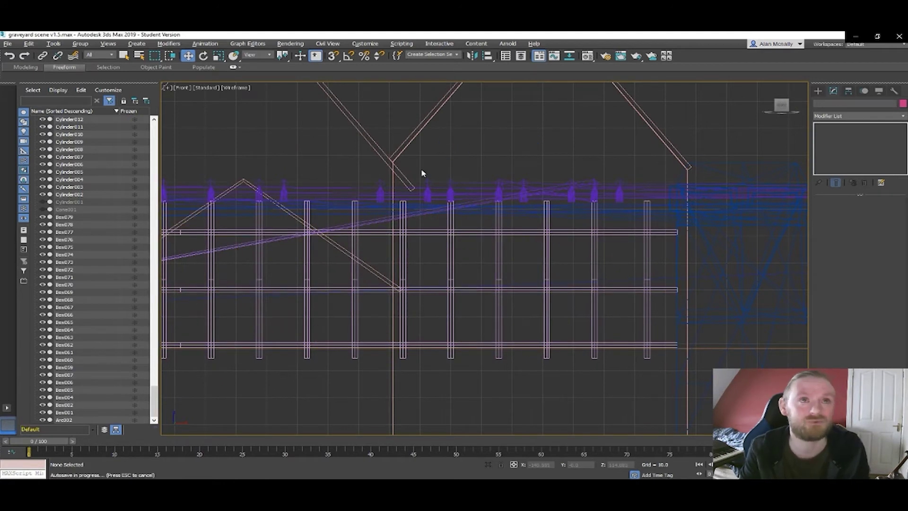
- Isolate the church's gable wall with the round window opening, and frame its lower part
click(391, 195)
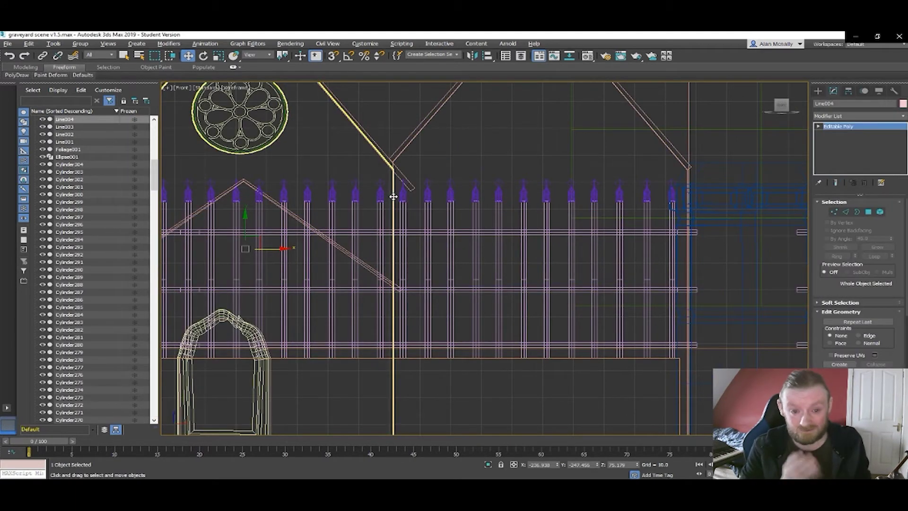
key(alt+q)
scroll(502, 282, up, 3)
middle_drag(502, 282, 505, 204)
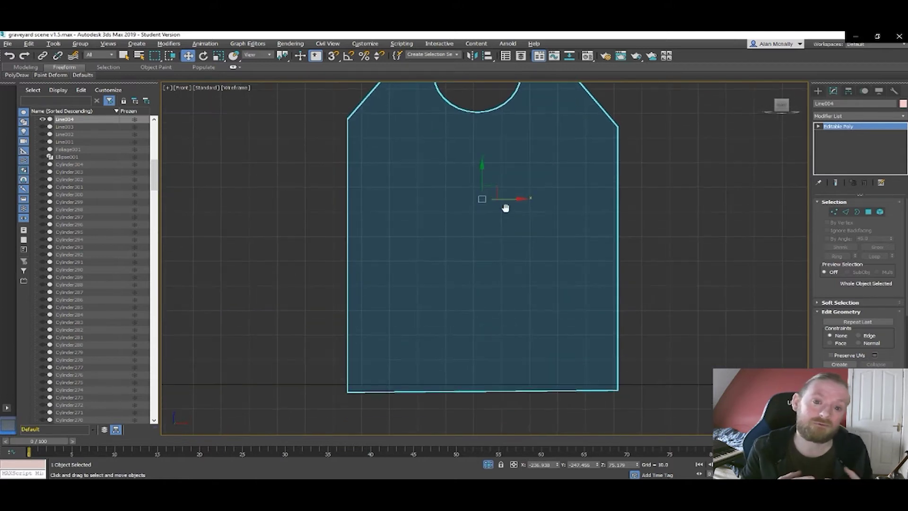
- Draw a closed seven-point line spline shaped like a pointed arch in the middle of the wall, about 16 units wide
click(818, 91)
click(828, 102)
click(839, 148)
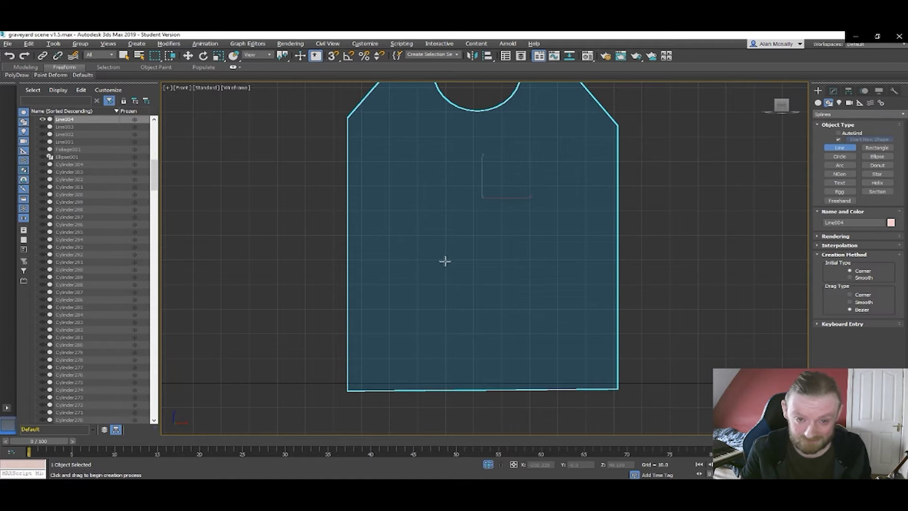
scroll(445, 261, up, 2)
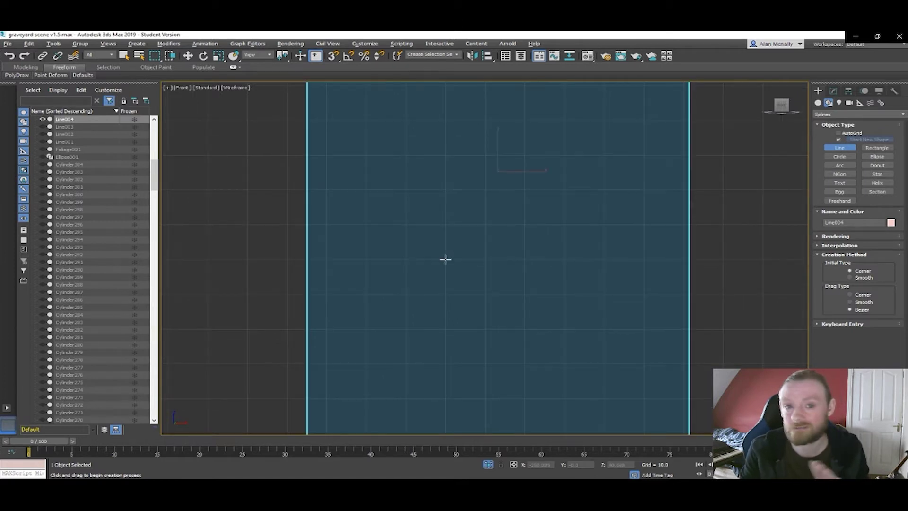
click(445, 260)
click(446, 191)
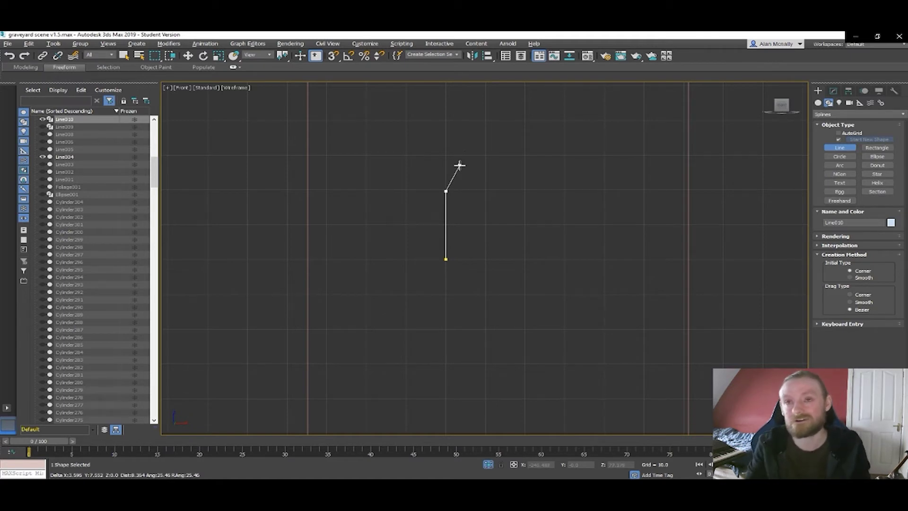
click(458, 167)
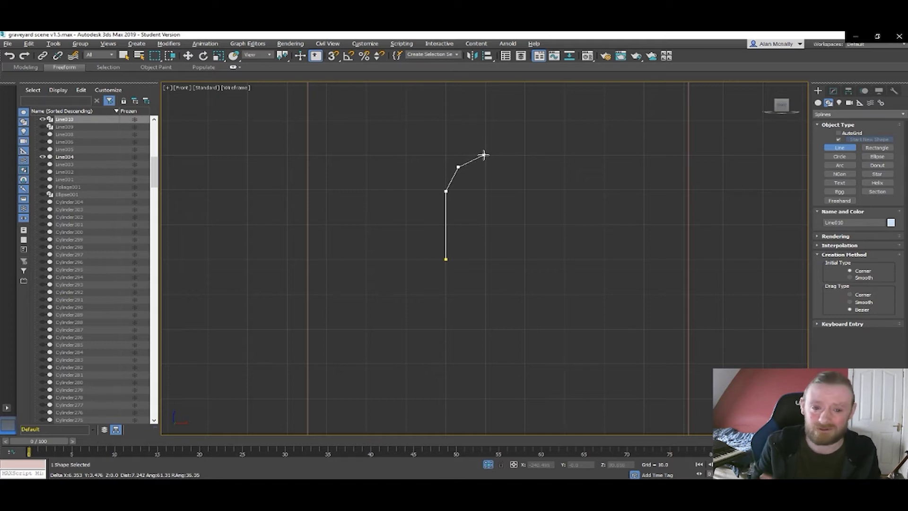
click(483, 154)
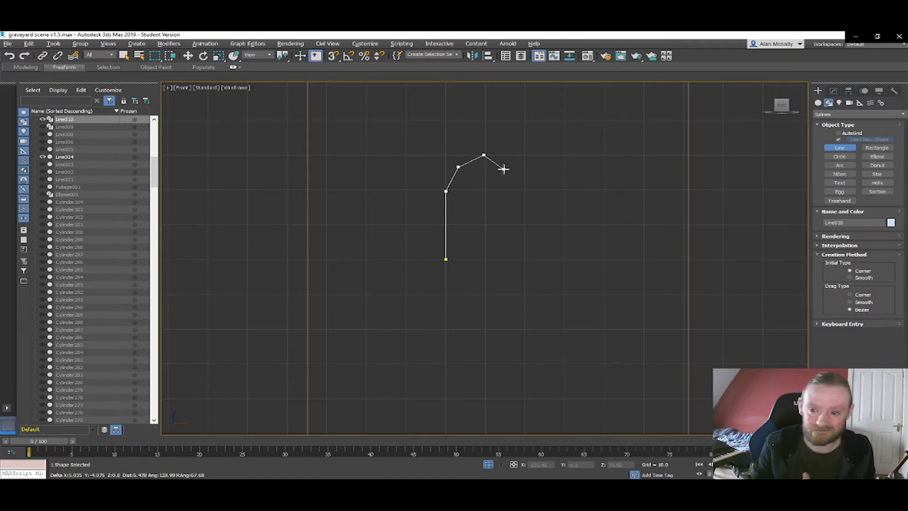
click(503, 169)
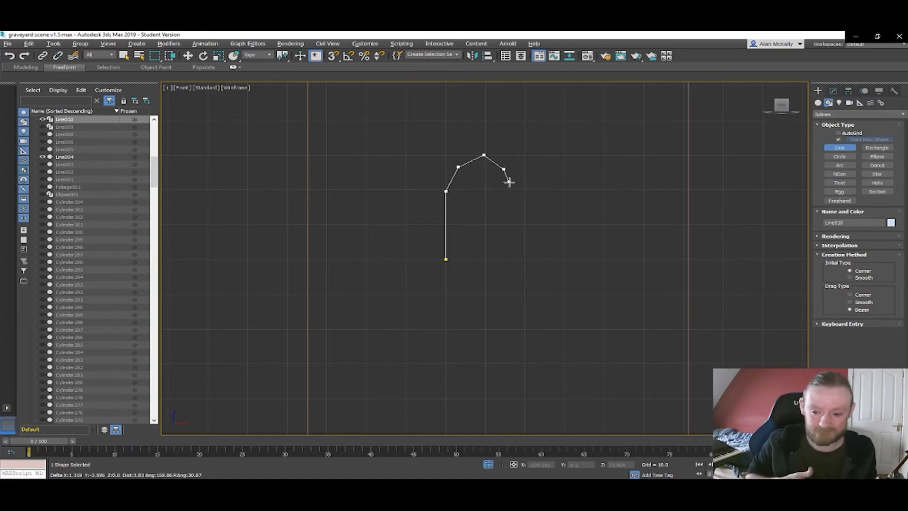
click(513, 189)
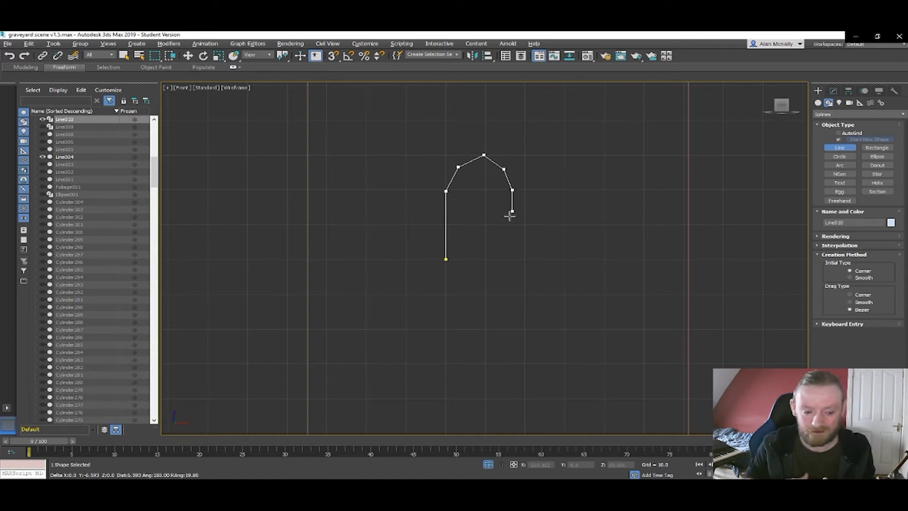
click(512, 259)
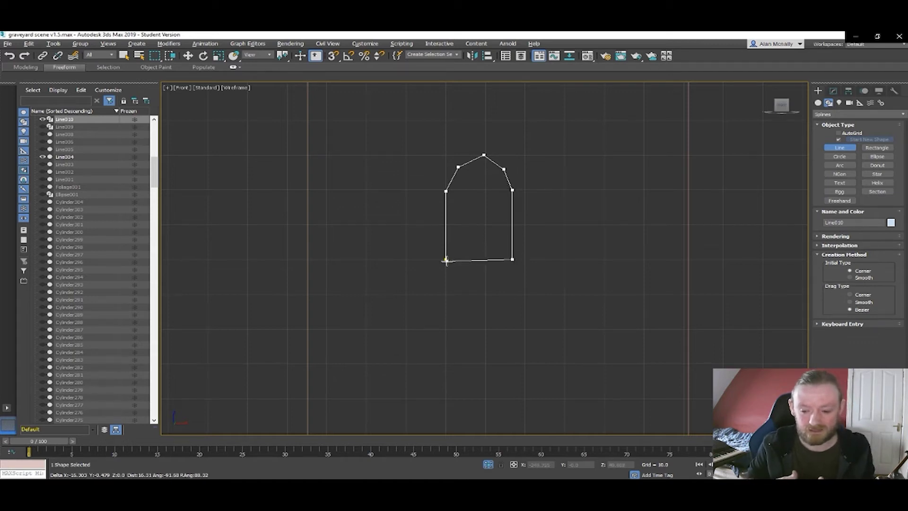
click(446, 259)
click(441, 284)
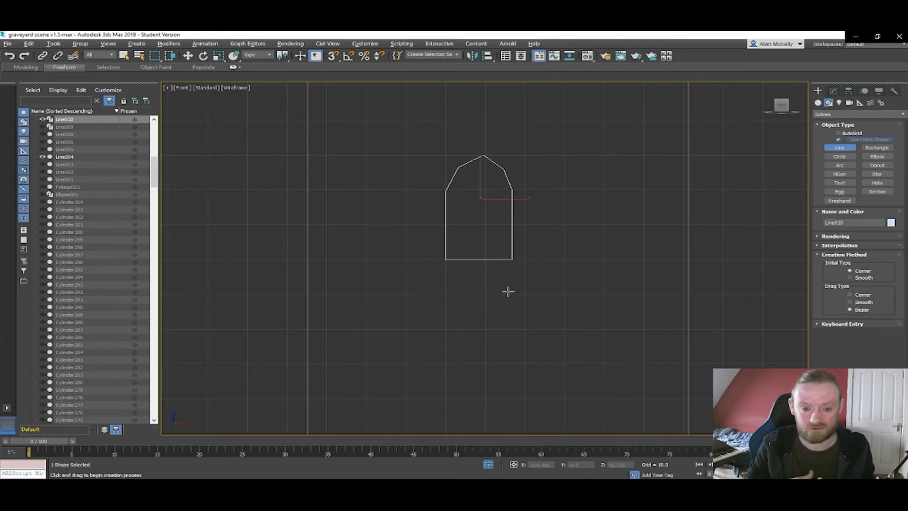
scroll(486, 196, up, 2)
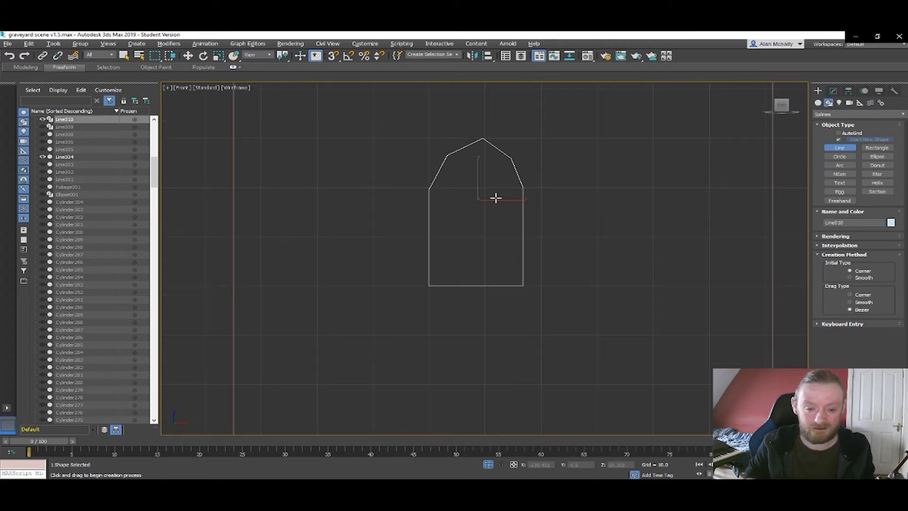
- Convert the closed pointed-arch line to an editable spline
key(w)
right_click(522, 207)
mouse_move(531, 290)
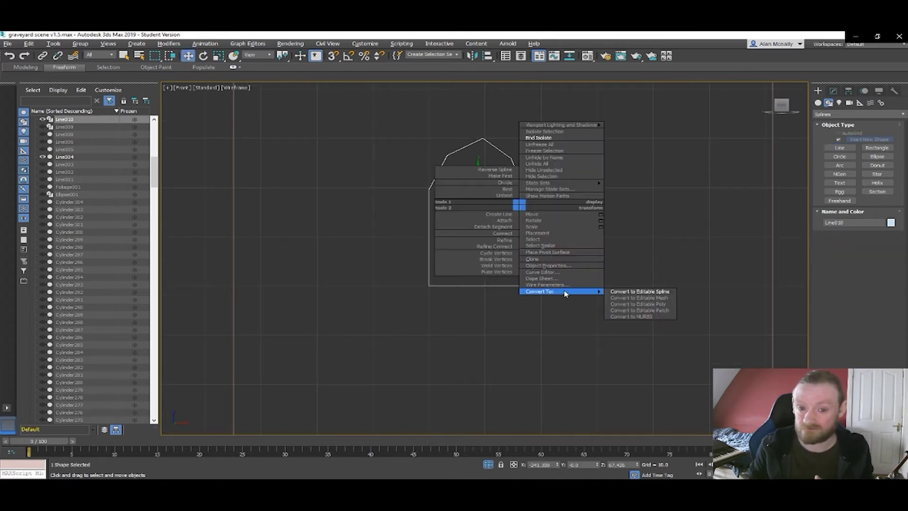
click(645, 290)
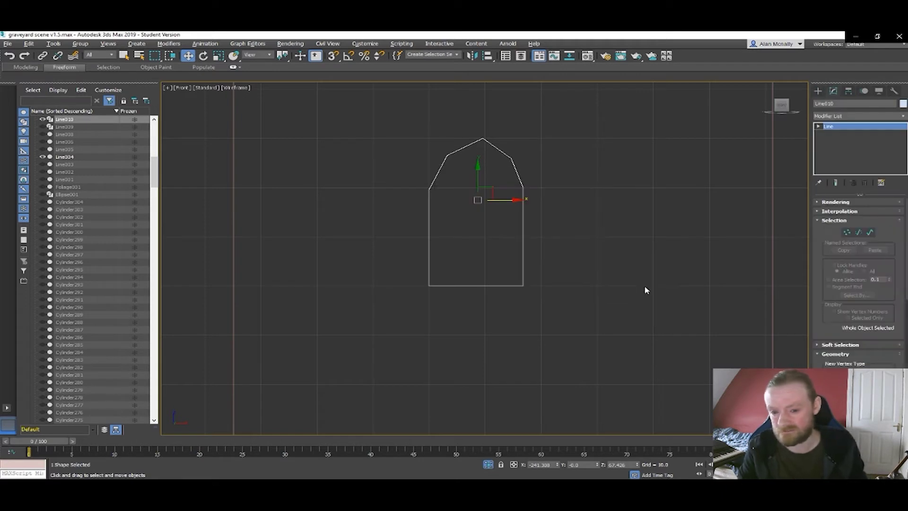
- Change the arch spline's apex vertex and the two vertices on either side of it to Smooth
click(846, 232)
click(447, 154)
right_click(446, 152)
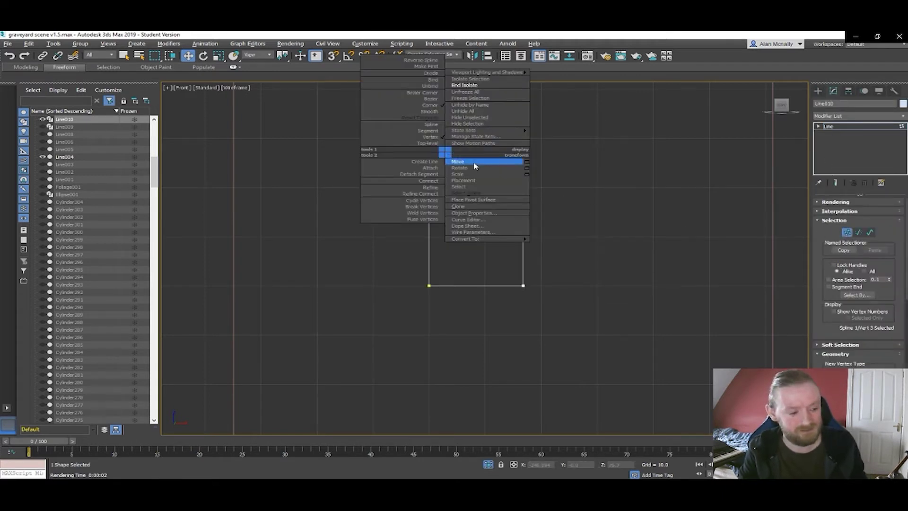
click(429, 111)
click(483, 138)
right_click(480, 137)
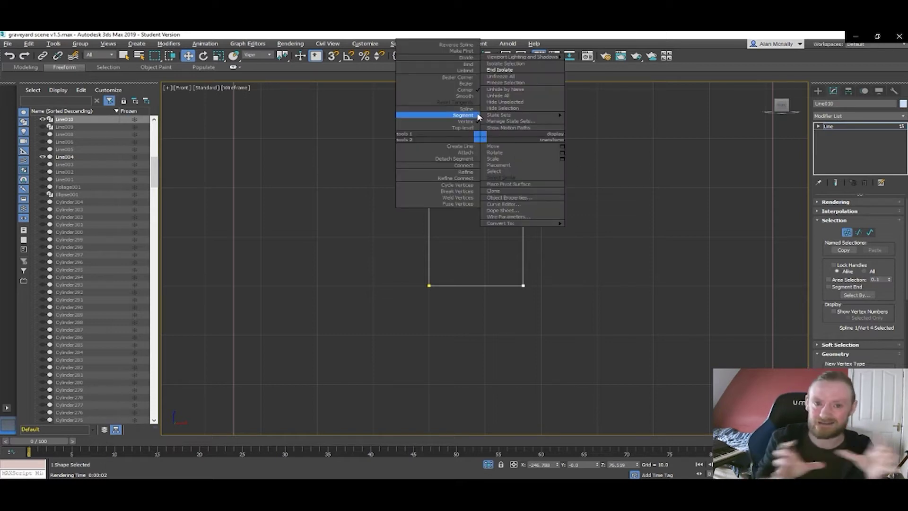
click(465, 96)
click(511, 157)
right_click(510, 157)
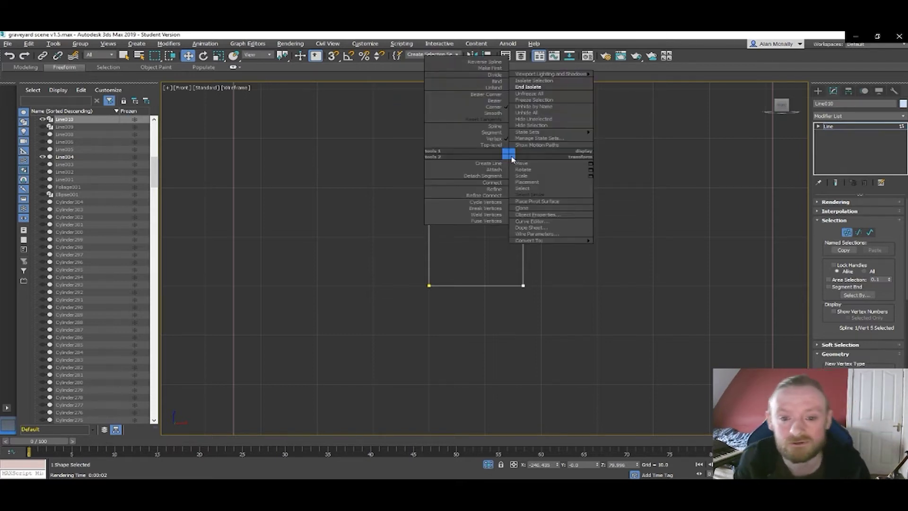
click(493, 114)
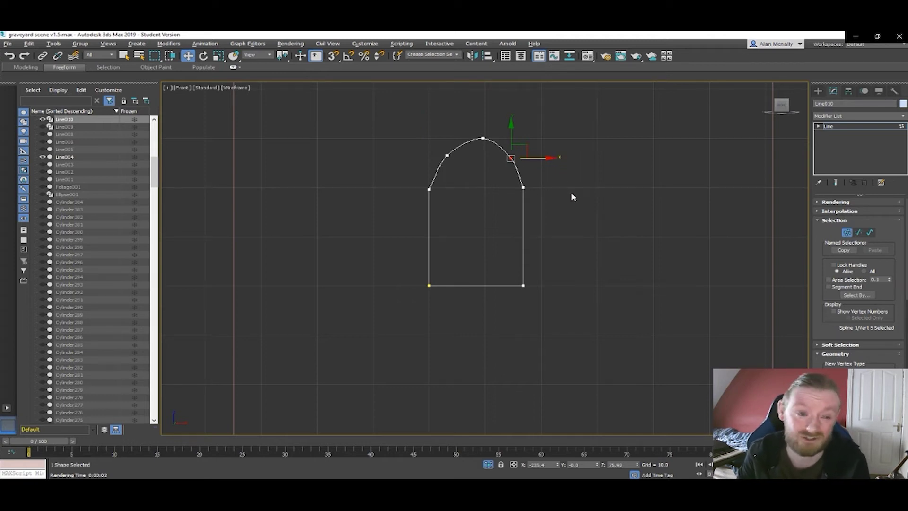
- Apply an Extrude modifier to the smoothed arch spline
click(902, 117)
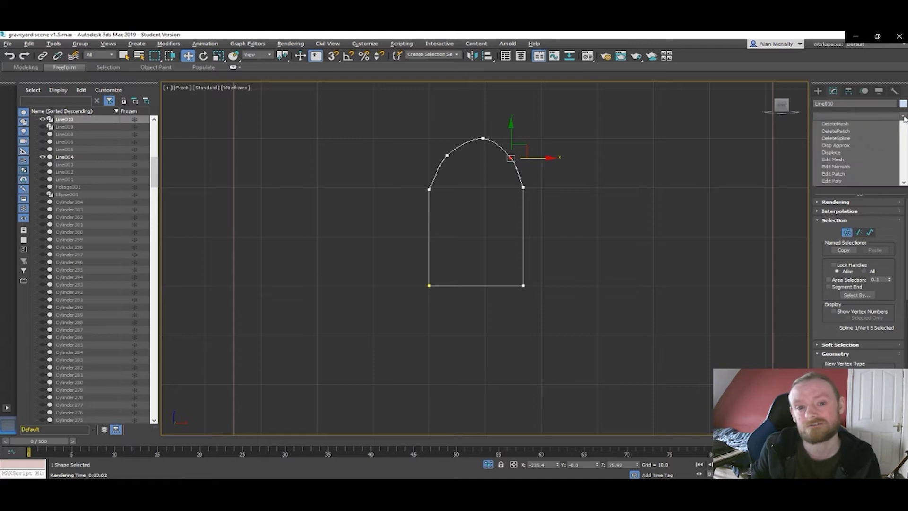
key(e)
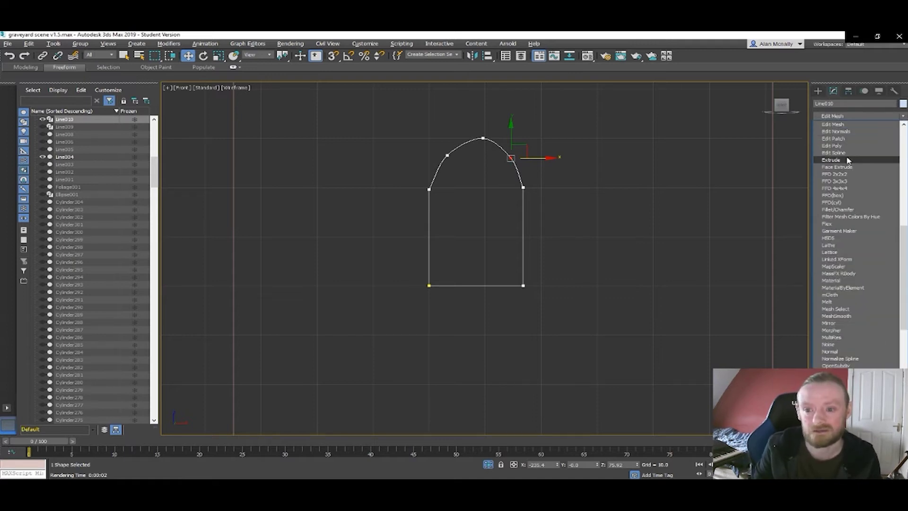
click(846, 159)
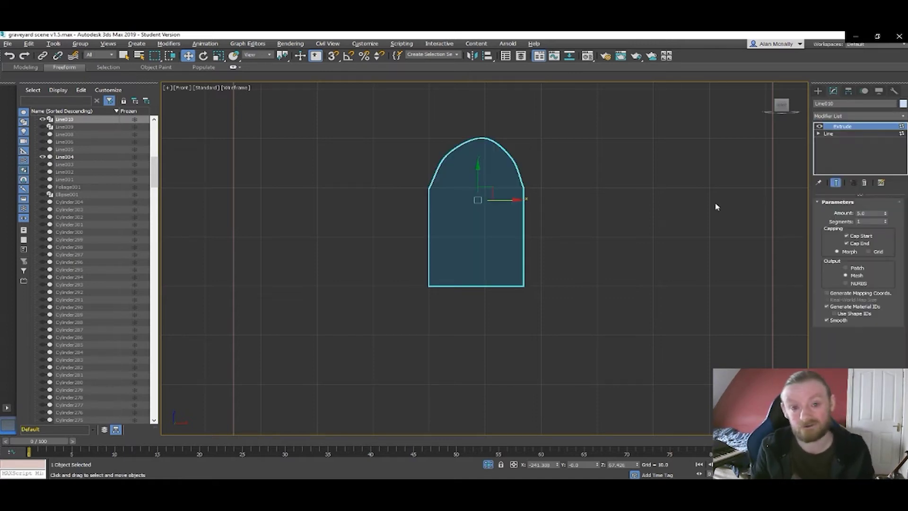
- In the perspective view, move the extruded arch along its depth axis onto the church's gable wall, at Y about -245.6
key(alt+w)
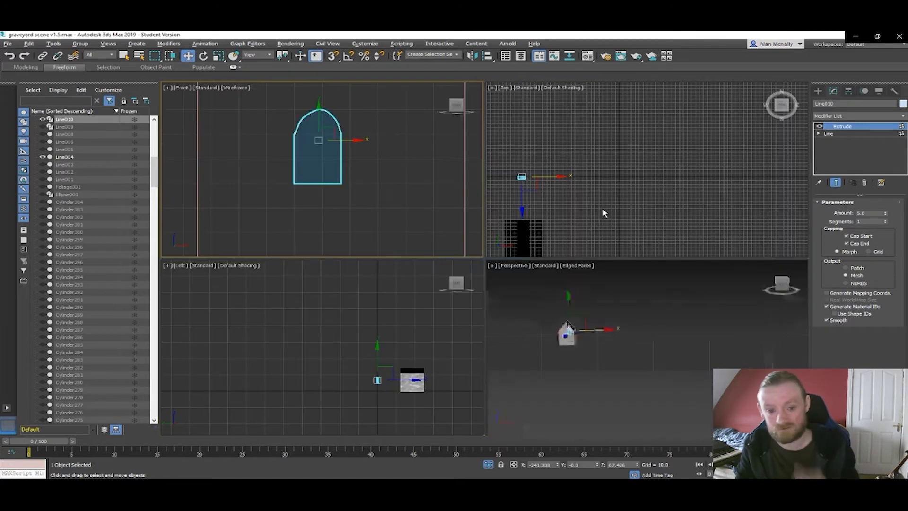
scroll(570, 294, up, 3)
middle_drag(570, 295, 678, 321)
drag(695, 304, 568, 306)
middle_drag(556, 303, 653, 302)
scroll(653, 302, up, 5)
alt+middle_drag(573, 313, 530, 323)
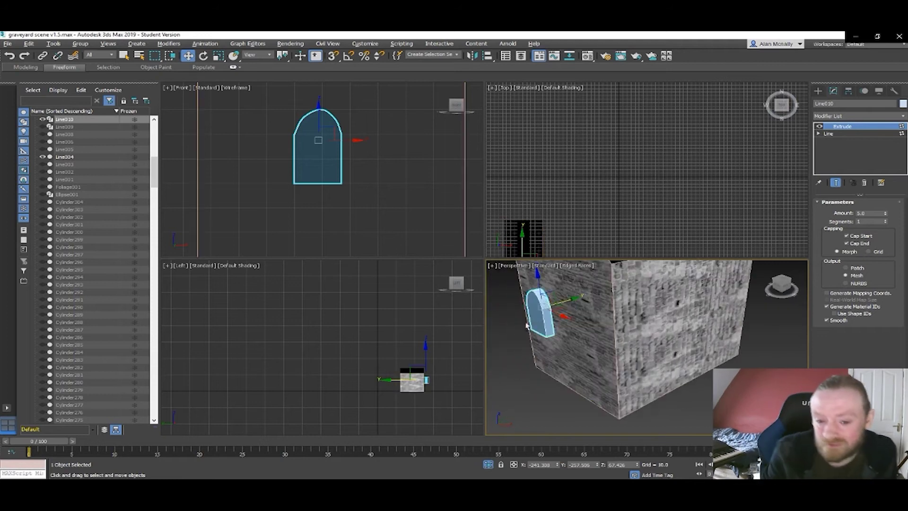
drag(573, 302, 590, 295)
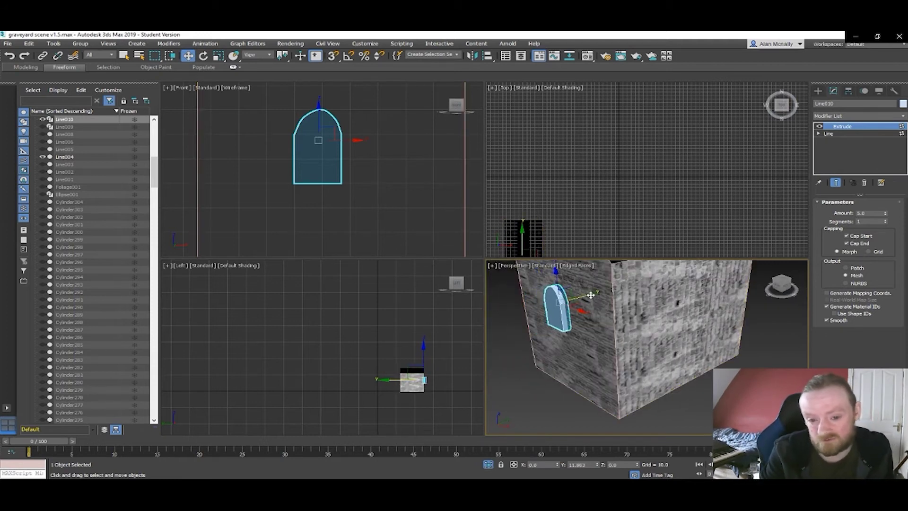
alt+middle_drag(591, 296, 664, 303)
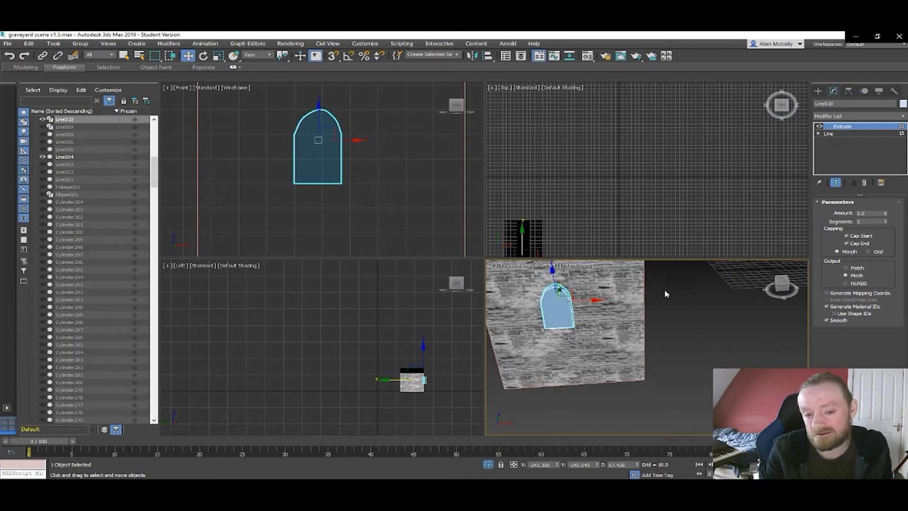
- Reduce the arch's Extrude amount to 2.5
scroll(633, 302, up, 2)
middle_drag(631, 301, 756, 294)
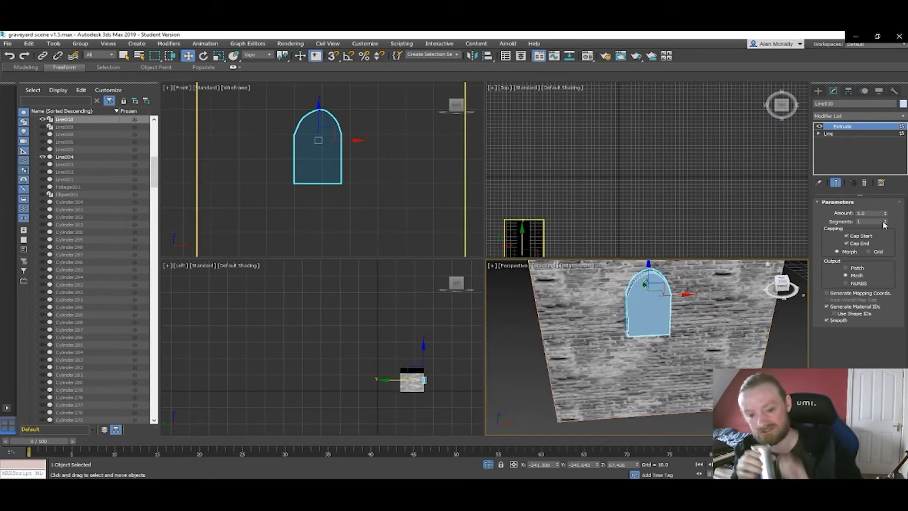
drag(887, 215, 885, 214)
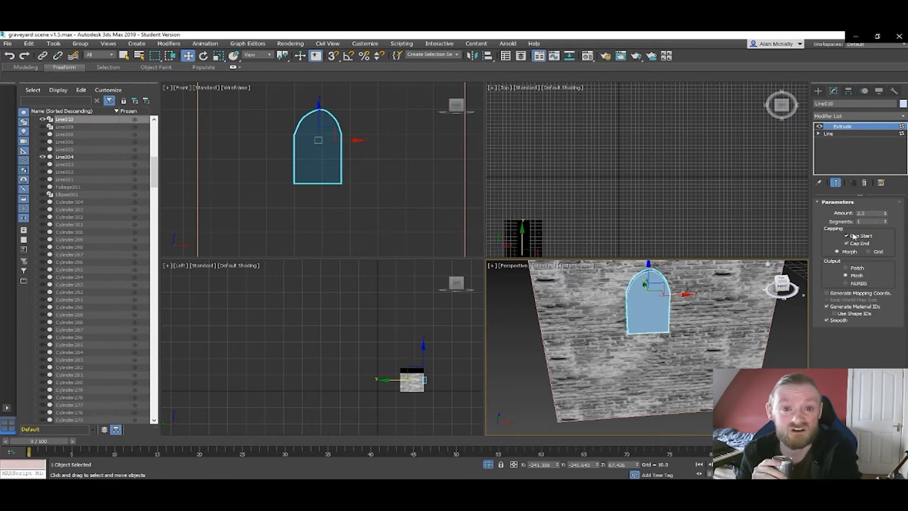
- Exit isolation to show the whole scene and move the arched window on the brick wall to about X -138, Z 94
right_click(506, 330)
click(532, 268)
alt+middle_drag(716, 321, 709, 299)
scroll(755, 323, down, 5)
drag(765, 314, 861, 327)
middle_drag(727, 334, 767, 312)
middle_drag(766, 312, 682, 322)
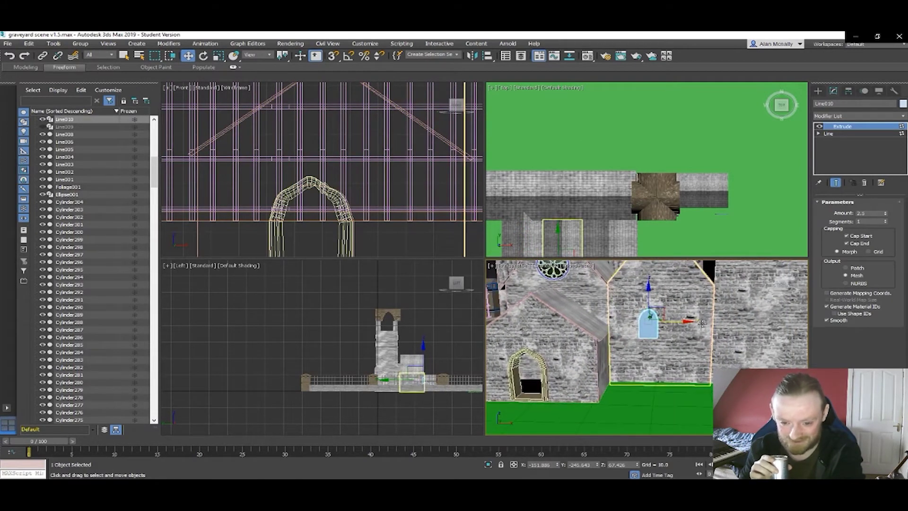
drag(680, 320, 657, 291)
- Examine the windows of the church in the background reference photo
alt+middle_drag(657, 291, 692, 344)
middle_drag(692, 344, 681, 390)
scroll(681, 390, down, 2)
scroll(681, 390, up, 2)
middle_drag(665, 309, 680, 400)
scroll(691, 331, up, 4)
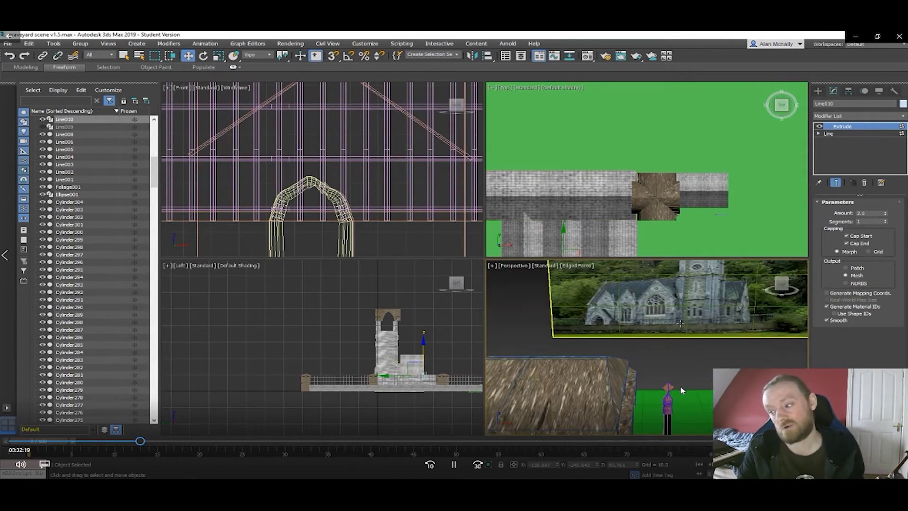
scroll(700, 309, up, 4)
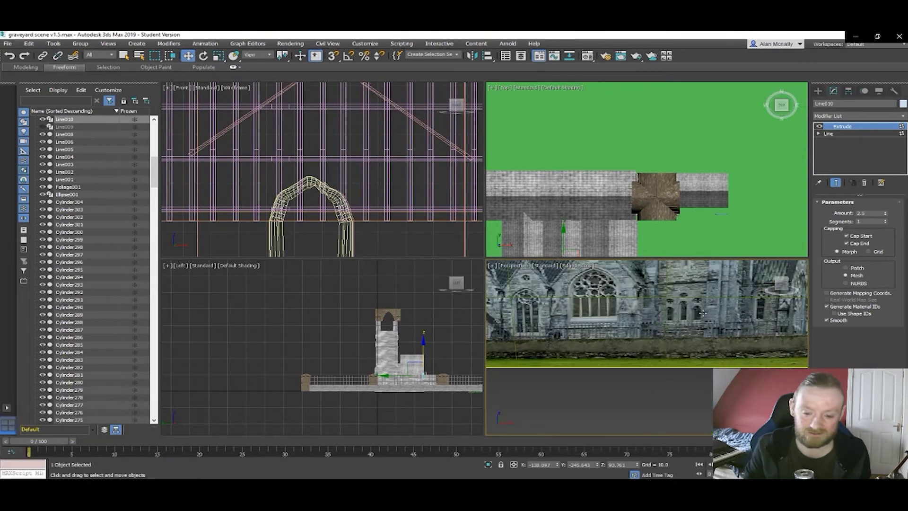
scroll(639, 313, down, 2)
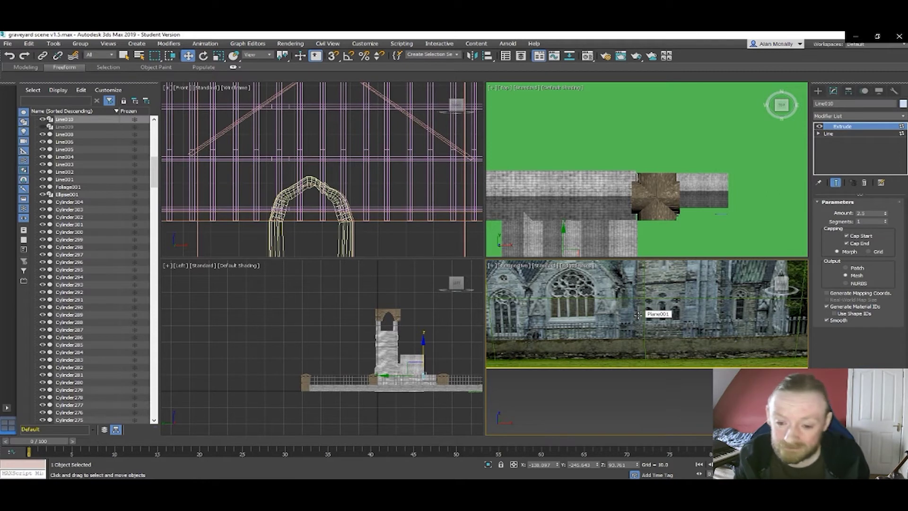
- Convert the extruded arched window on the brick wall to an Editable Poly
scroll(638, 315, down, 10)
scroll(637, 305, down, 3)
middle_drag(638, 295, 609, 317)
scroll(645, 335, up, 2)
scroll(644, 336, down, 1)
scroll(594, 316, down, 3)
scroll(643, 329, down, 1)
scroll(643, 327, down, 4)
scroll(633, 309, up, 6)
scroll(605, 301, up, 5)
scroll(605, 301, down, 2)
scroll(616, 309, up, 4)
scroll(603, 307, up, 2)
right_click(608, 317)
mouse_move(666, 408)
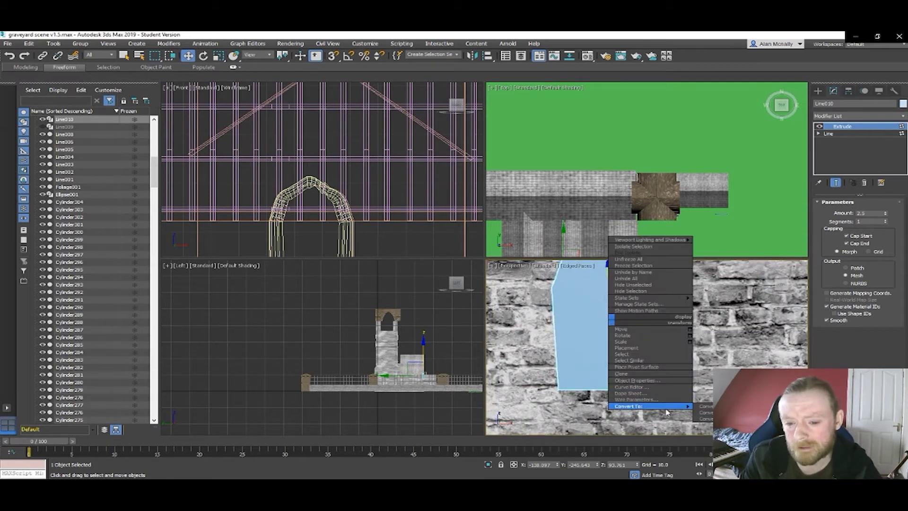
click(705, 412)
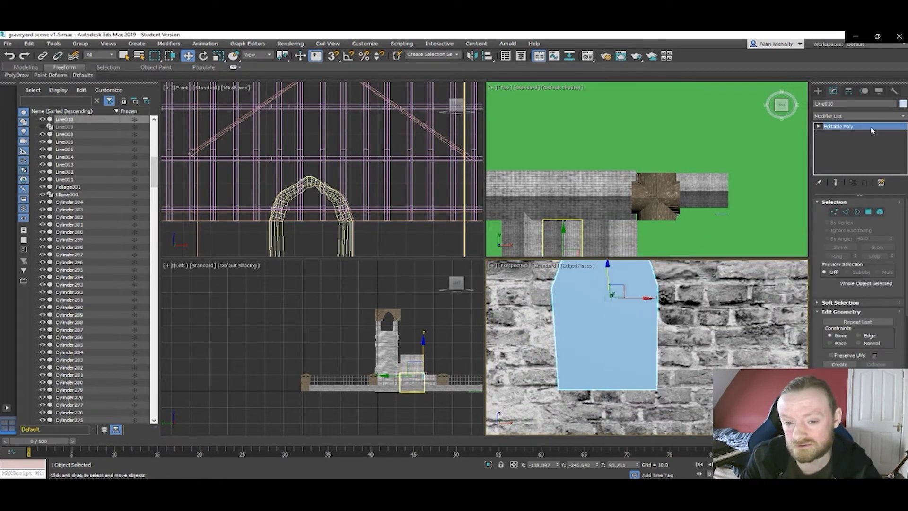
- Switch the window to edge editing and isolate it in a maximized perspective view
click(845, 212)
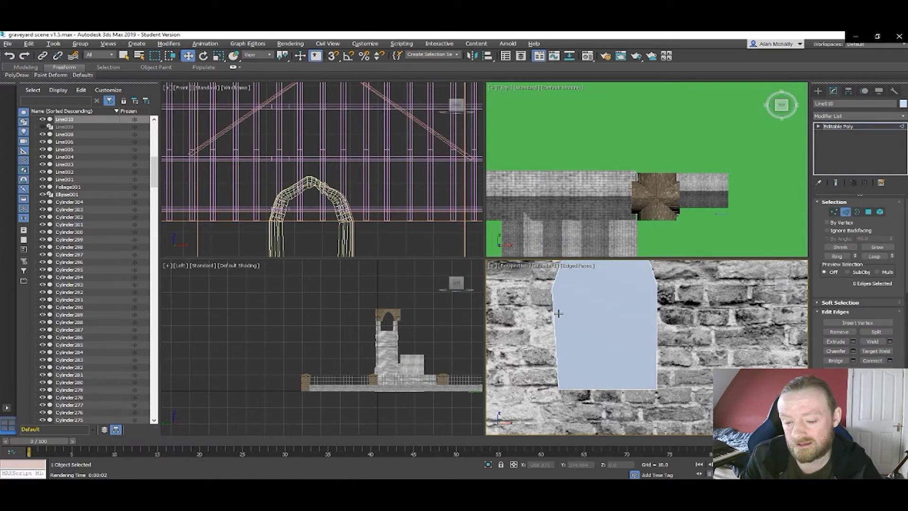
key(alt+w)
middle_drag(422, 243, 545, 293)
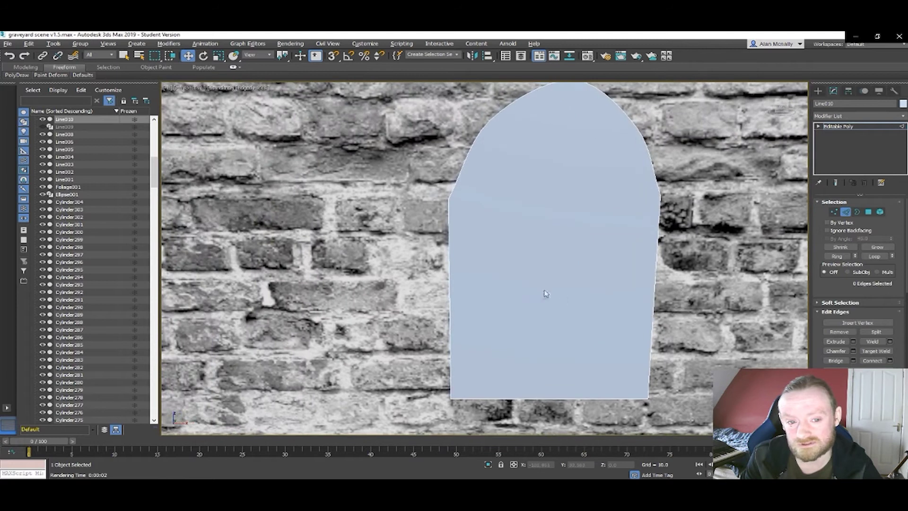
key(alt+q)
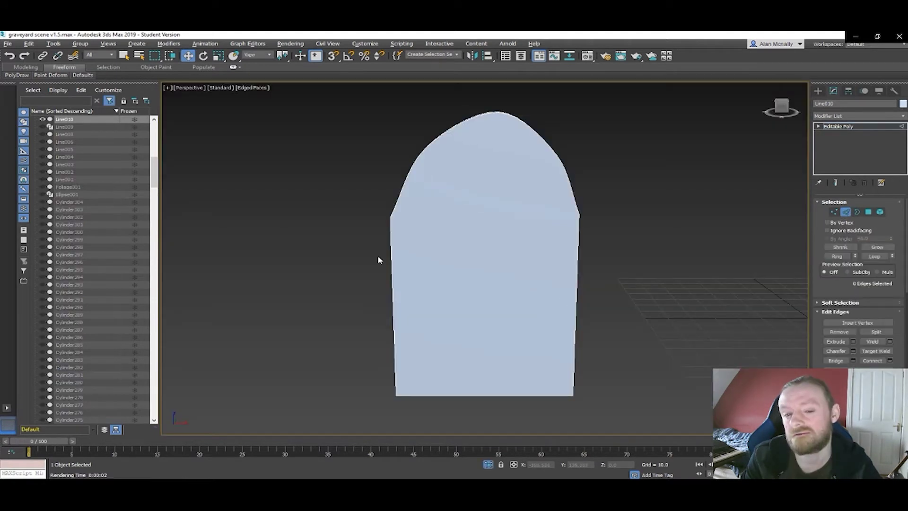
- In wireframe display, select the front outline edges up the window's left side and along the arch to its apex
click(390, 259)
ctrl+click(402, 191)
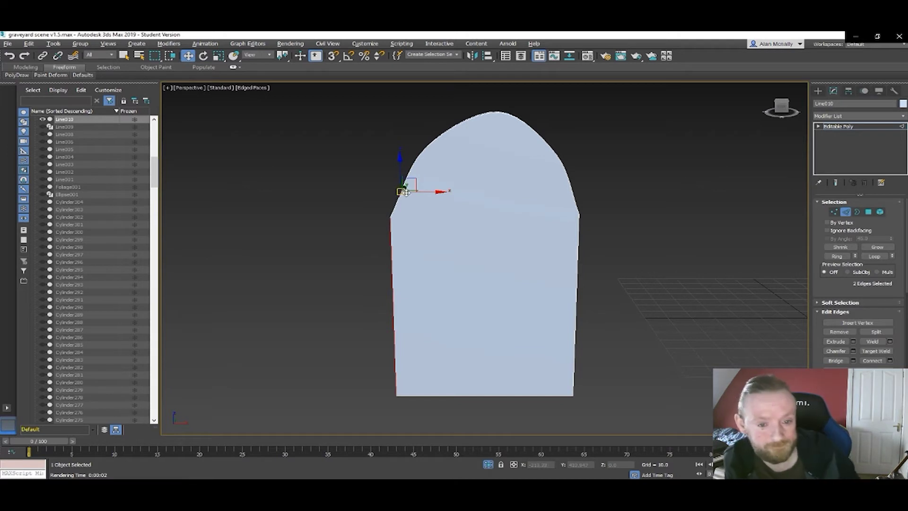
key(F3)
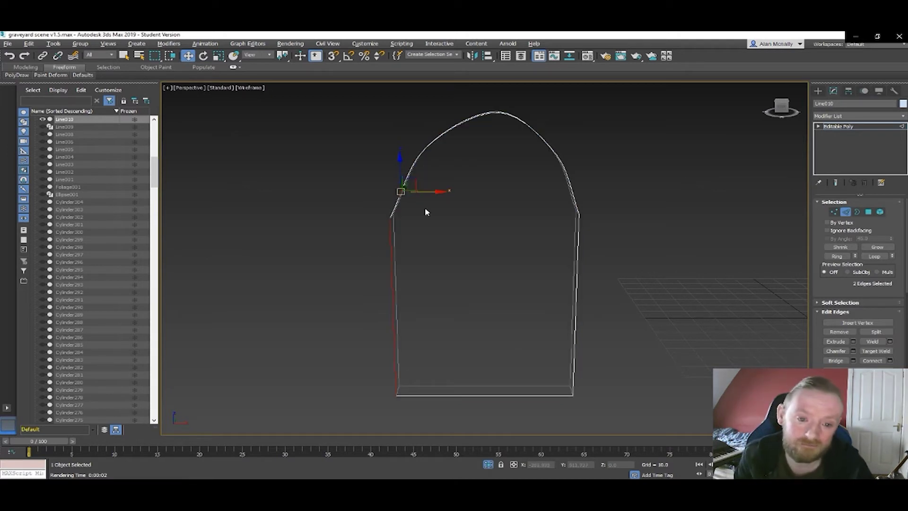
alt+middle_drag(425, 211, 470, 216)
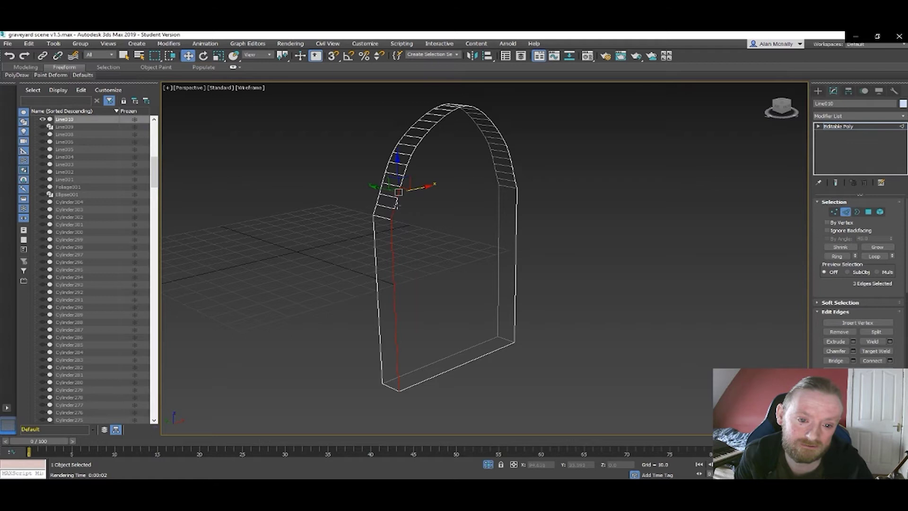
ctrl+click(400, 207)
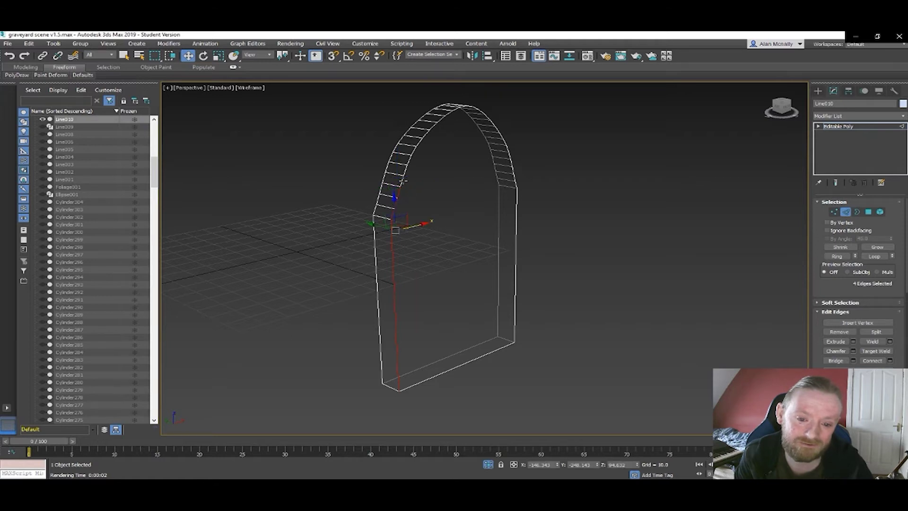
ctrl+click(405, 171)
ctrl+click(409, 159)
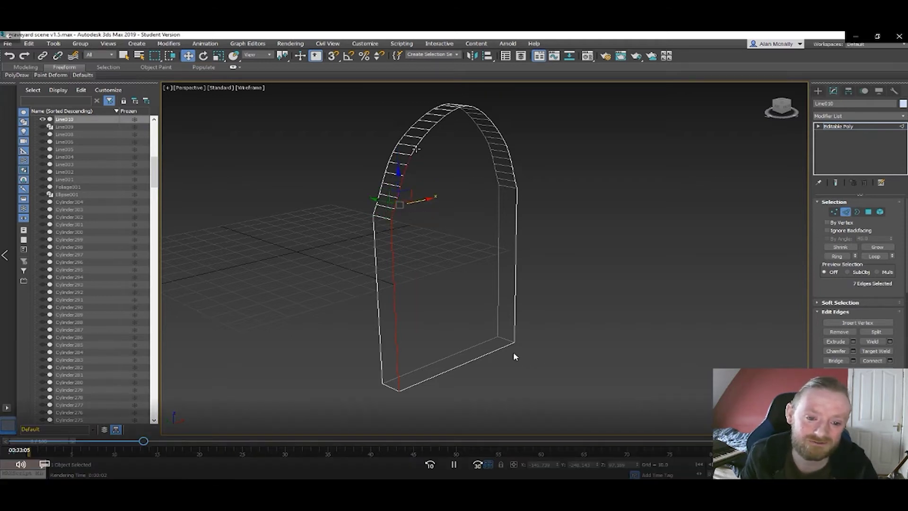
ctrl+click(425, 136)
alt+middle_drag(453, 147, 395, 172)
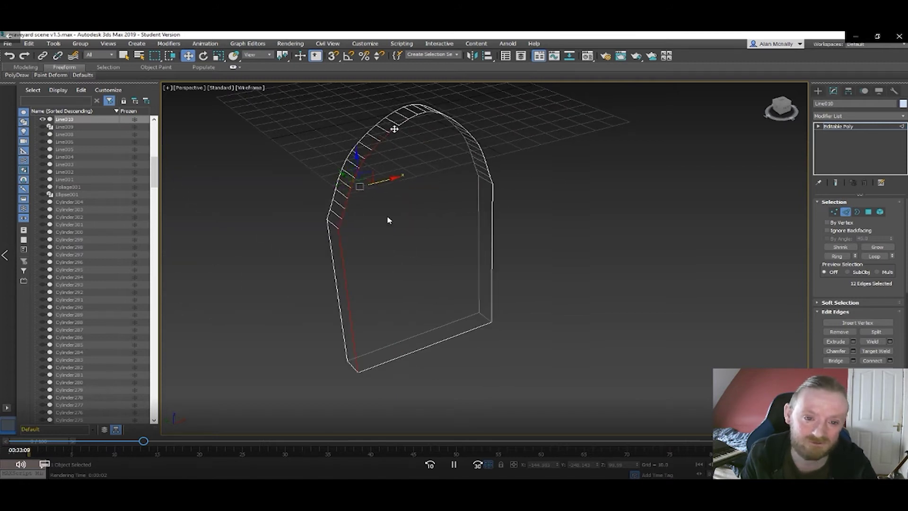
ctrl+click(410, 116)
ctrl+click(419, 114)
alt+middle_drag(443, 129, 414, 132)
ctrl+click(428, 125)
alt+click(424, 118)
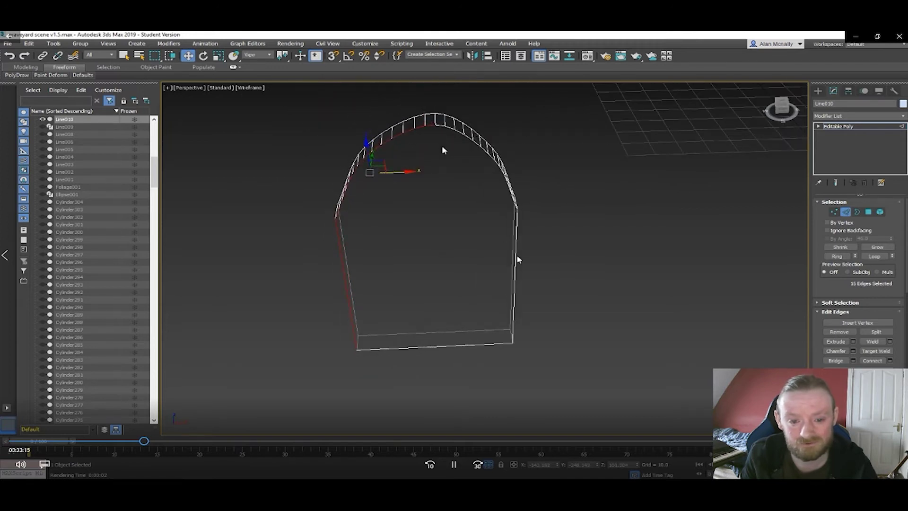
- Add the front outline edges of the arch's right half, the right side and the bottom to the edge selection
ctrl+click(440, 125)
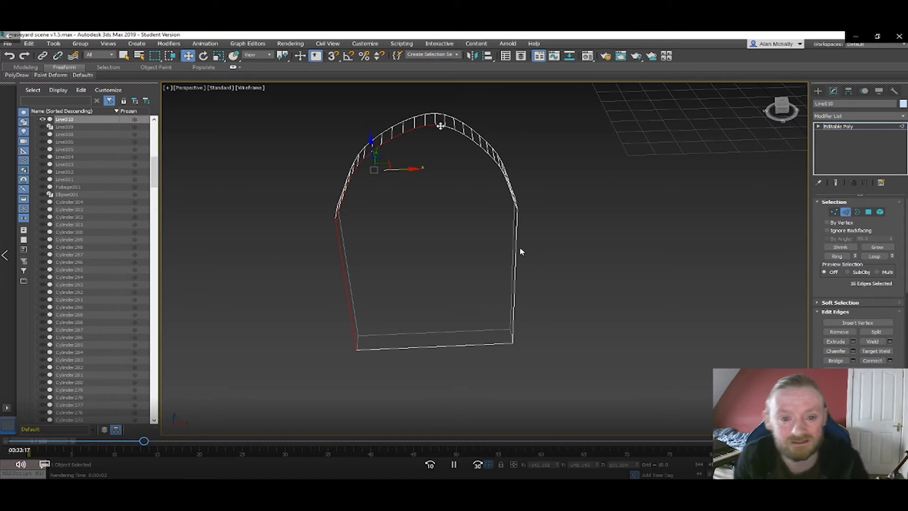
ctrl+click(451, 129)
ctrl+click(474, 138)
ctrl+click(476, 145)
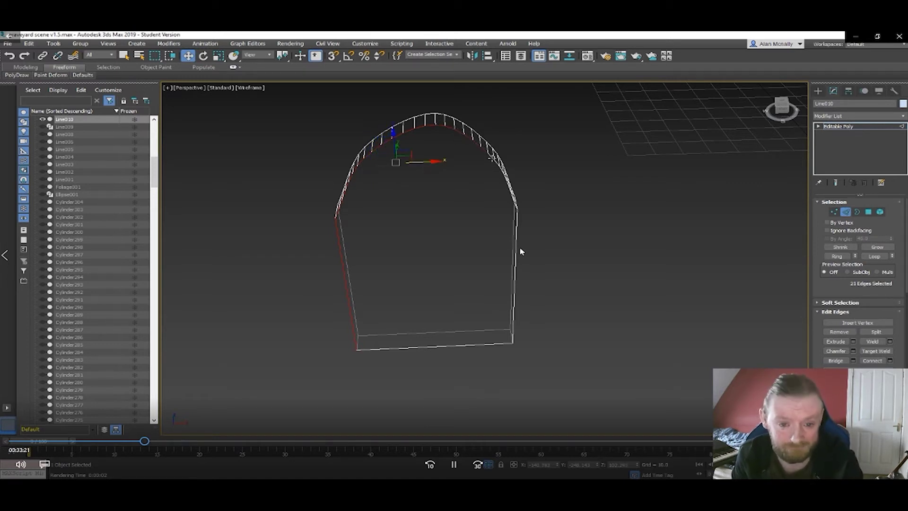
ctrl+click(492, 158)
alt+middle_drag(480, 184, 466, 163)
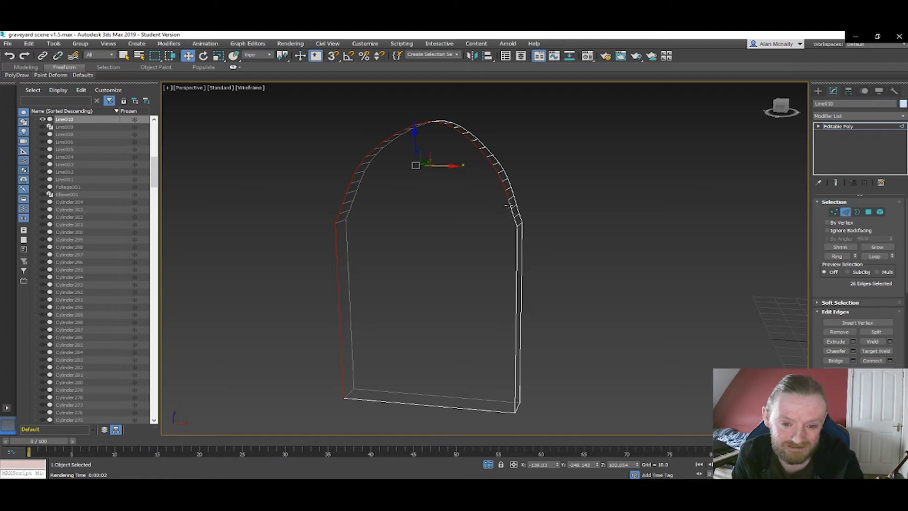
ctrl+click(515, 243)
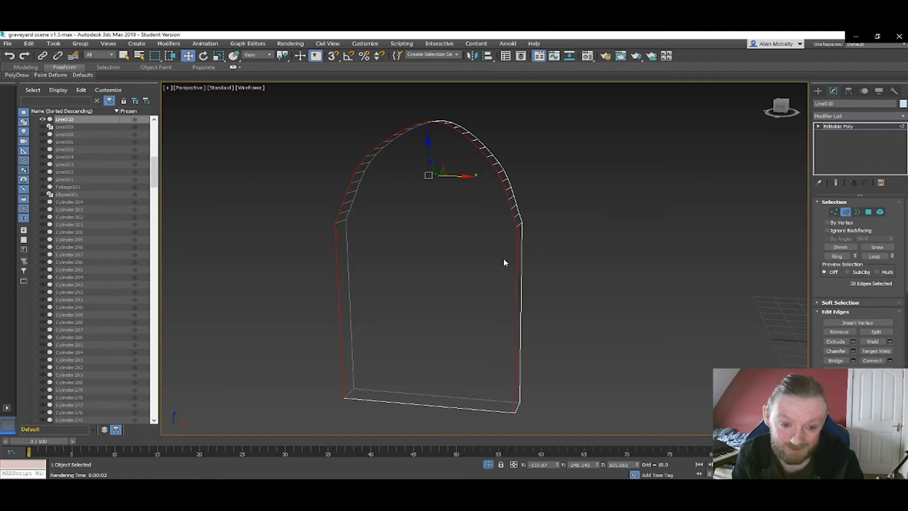
middle_drag(478, 308, 499, 238)
alt+middle_drag(461, 308, 441, 262)
ctrl+click(453, 338)
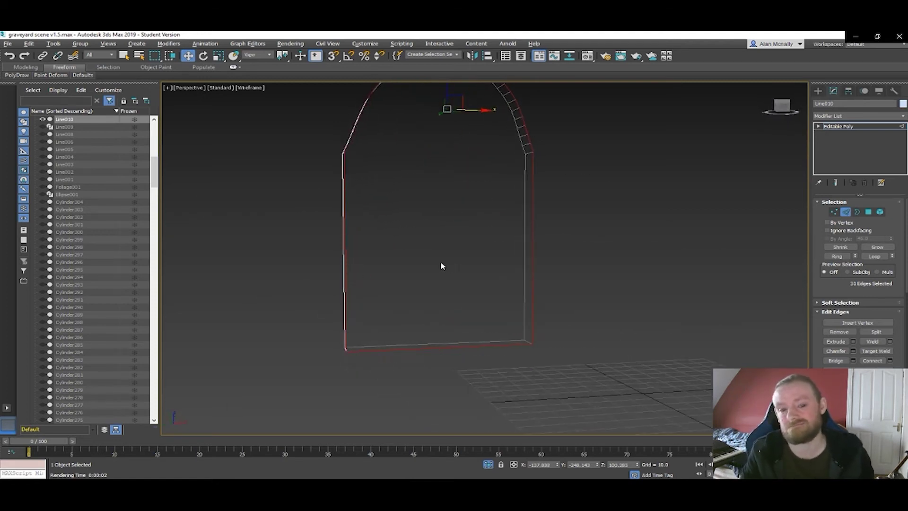
- Chamfer the selected front outline edges with an amount of 0.522 and 2 segments, and restore shaded display
click(853, 352)
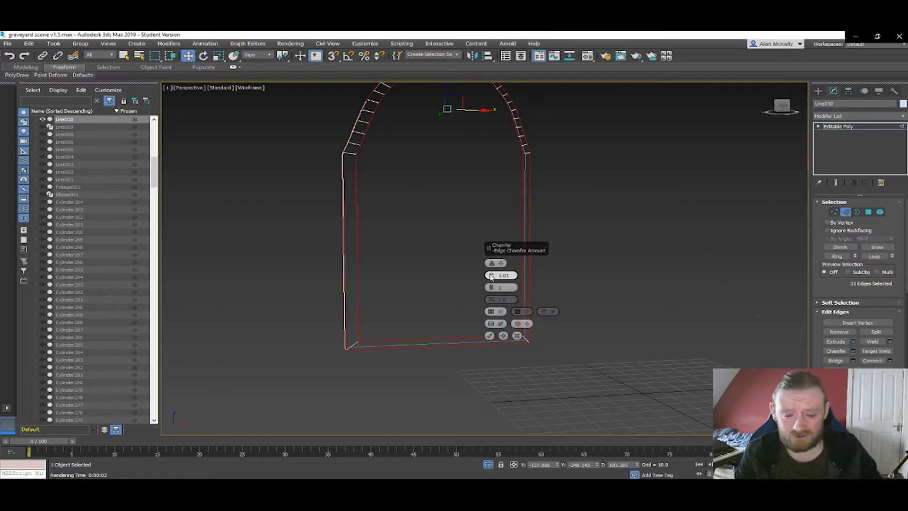
alt+middle_drag(436, 228, 458, 246)
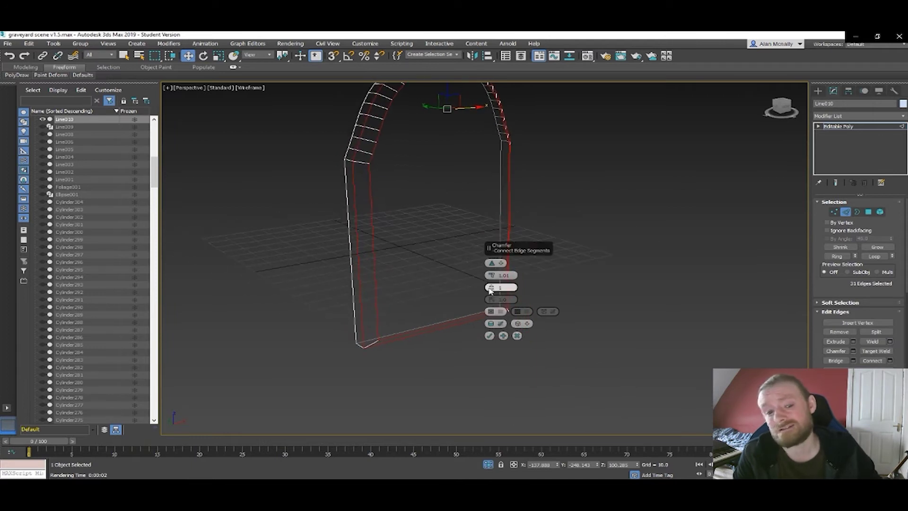
click(491, 285)
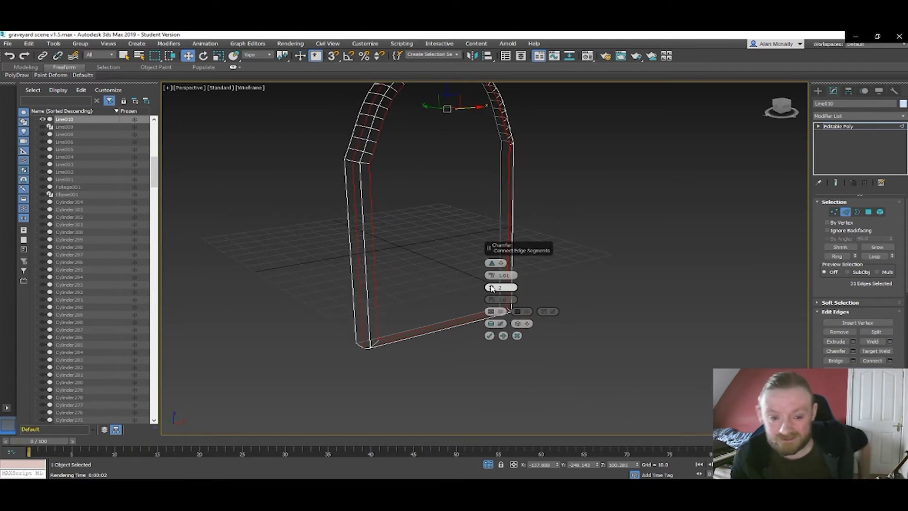
drag(491, 276, 490, 273)
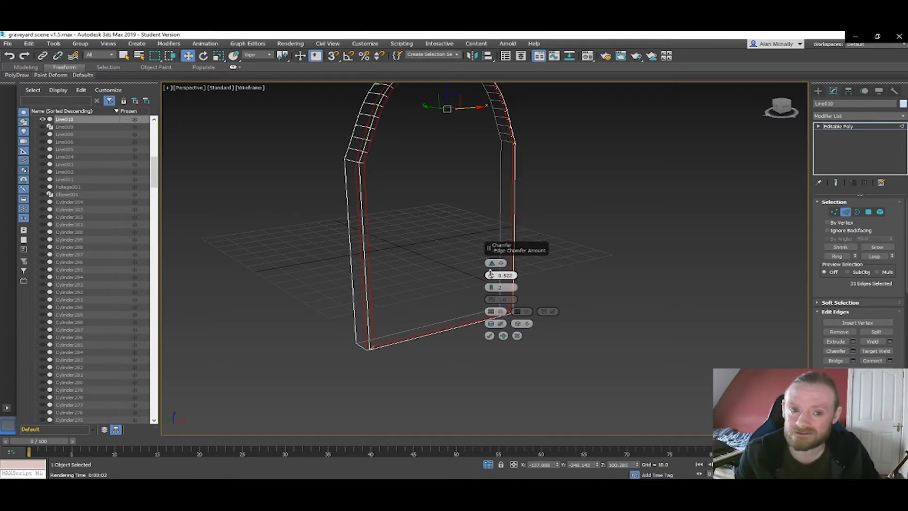
mouse_move(446, 223)
alt+middle_down()
mouse_move(462, 227)
mouse_move(442, 199)
mouse_move(413, 215)
mouse_move(423, 211)
mouse_move(435, 262)
alt+middle_up()
key(F3)
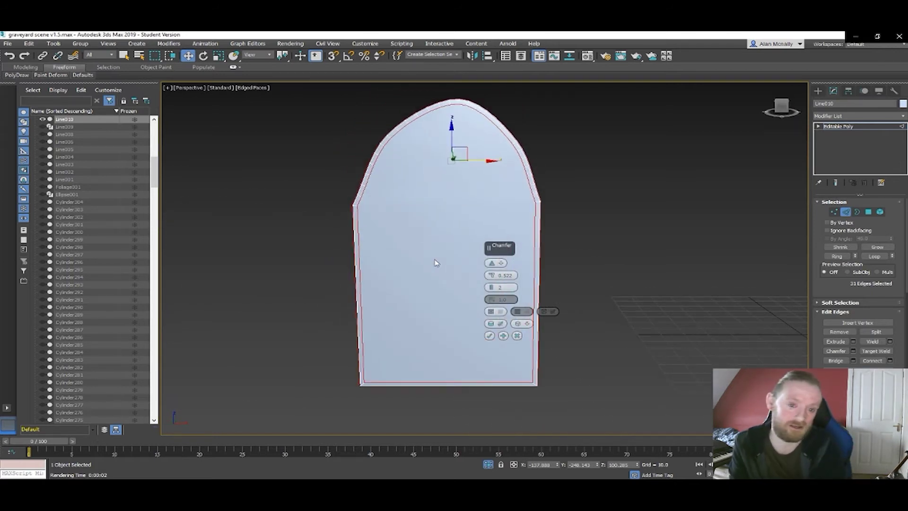
click(488, 335)
- Bevel the window's front polygon with height -0.973 and outline -1.0, and delete the inset polygon
click(868, 212)
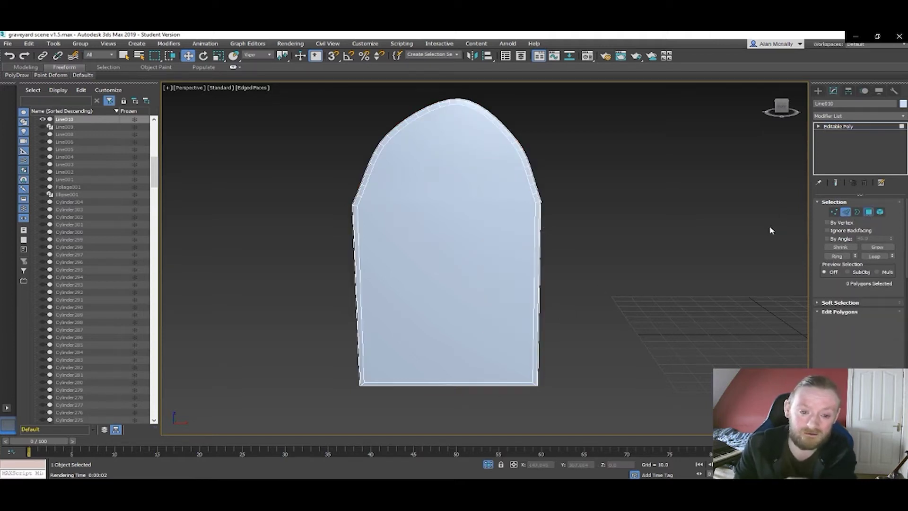
click(472, 225)
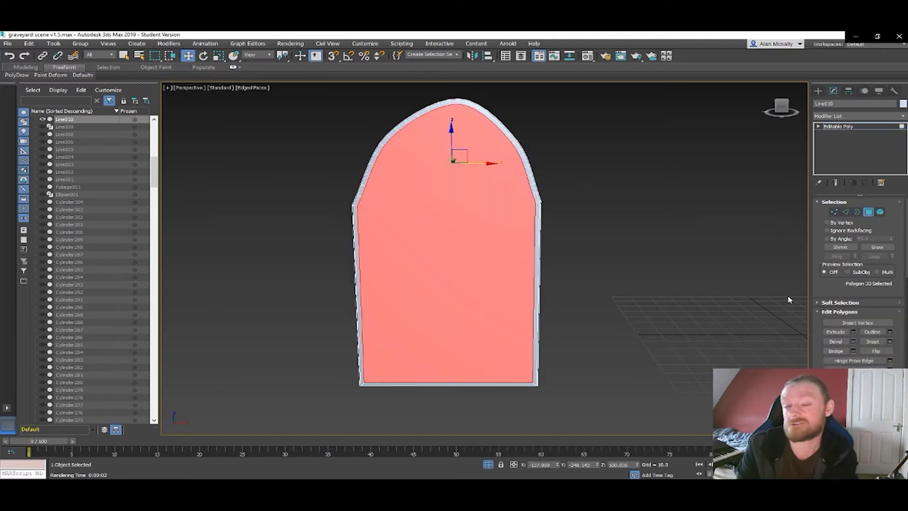
click(854, 341)
drag(493, 277, 493, 311)
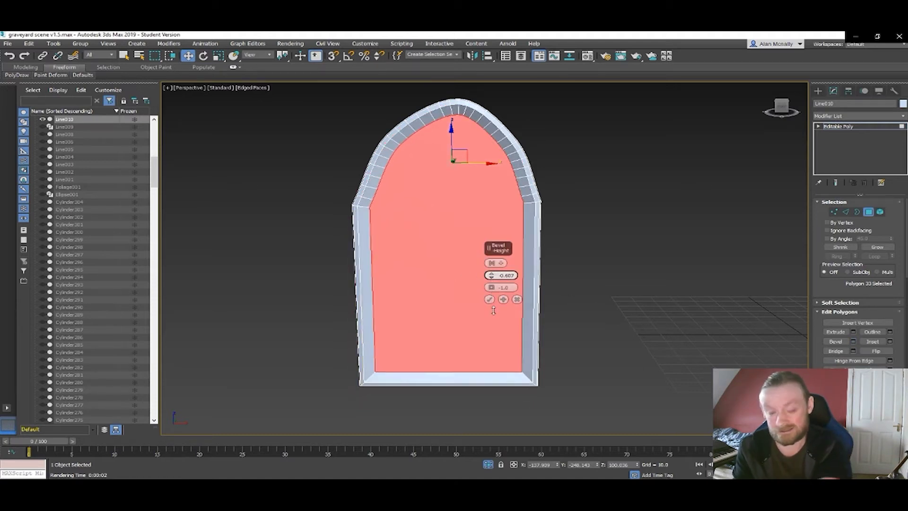
alt+middle_drag(438, 273, 494, 276)
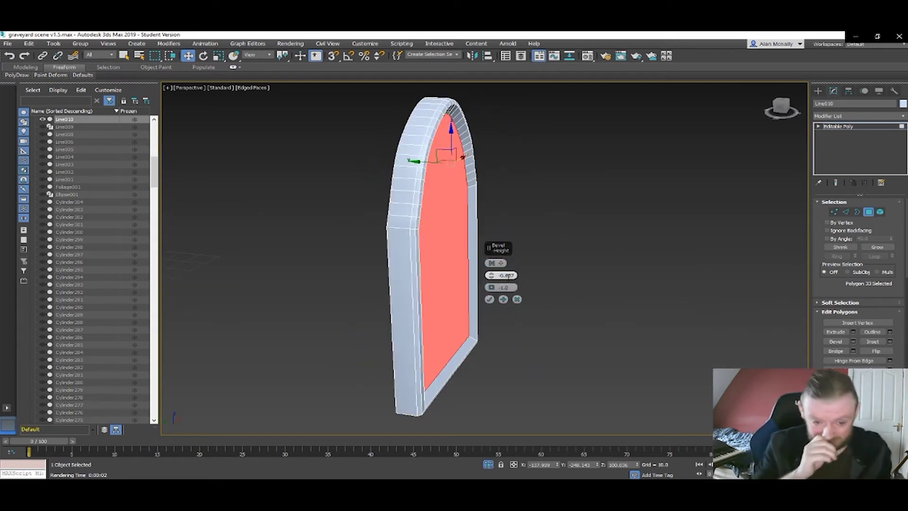
drag(491, 275, 492, 281)
alt+middle_drag(457, 258, 387, 249)
click(489, 300)
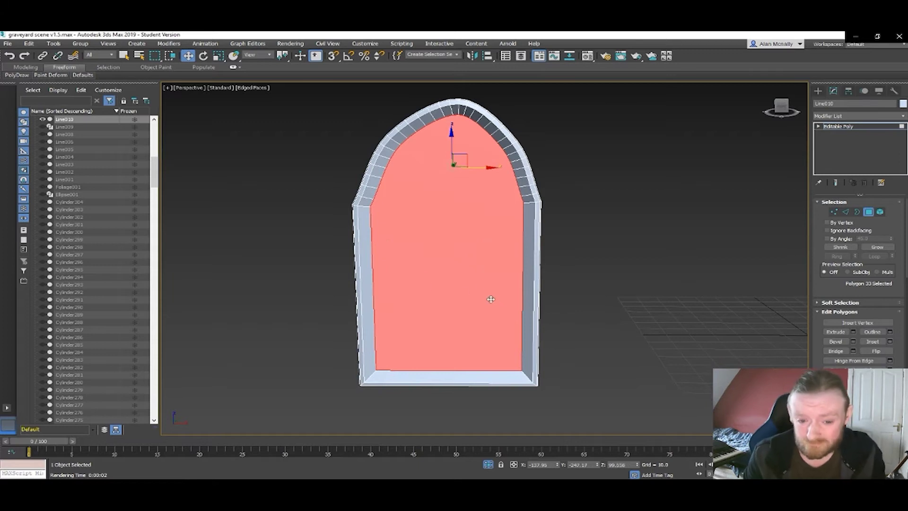
key(Delete)
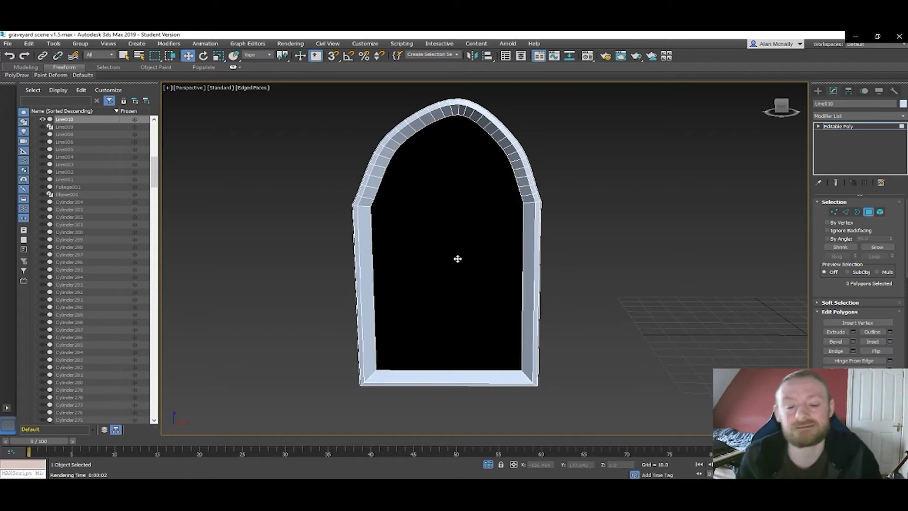
click(442, 246)
key(Delete)
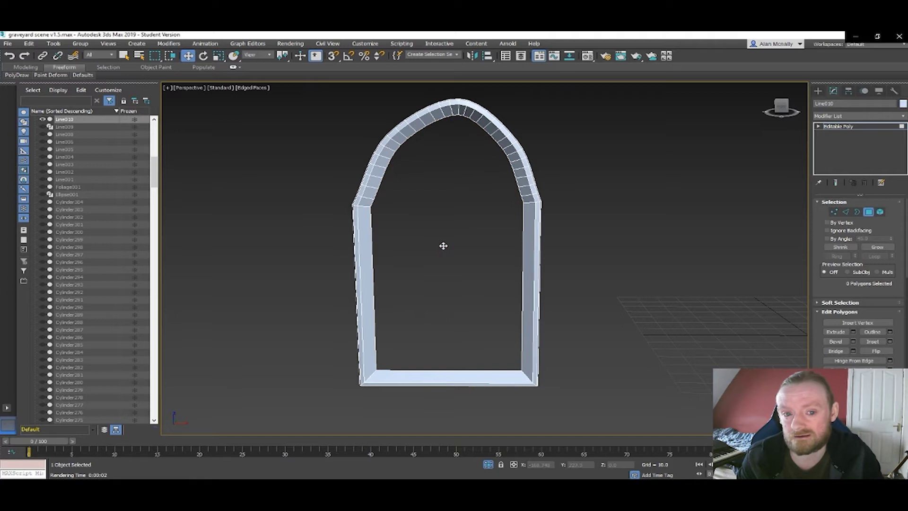
alt+middle_drag(429, 243, 598, 264)
key(ctrl+z)
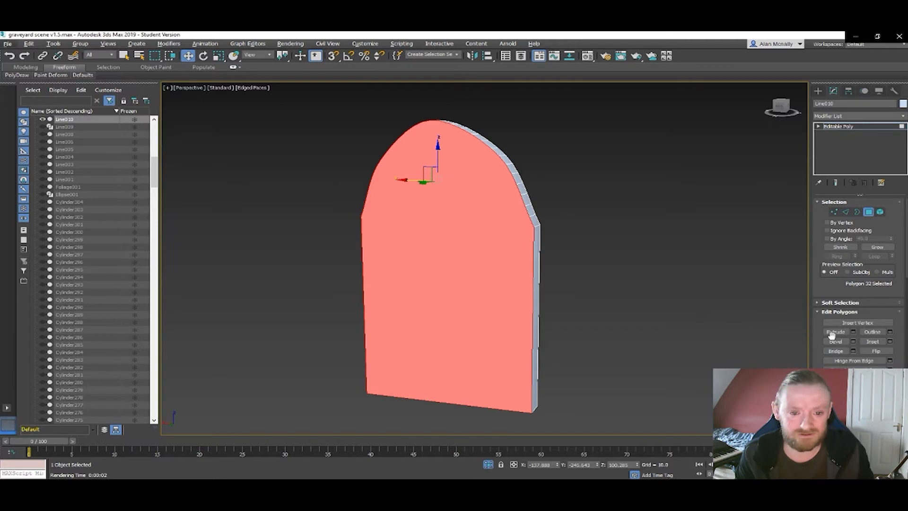
- Bevel the window's back polygon with height -0.973 and outline -1.0, and delete the inset polygon to open the frame
click(854, 341)
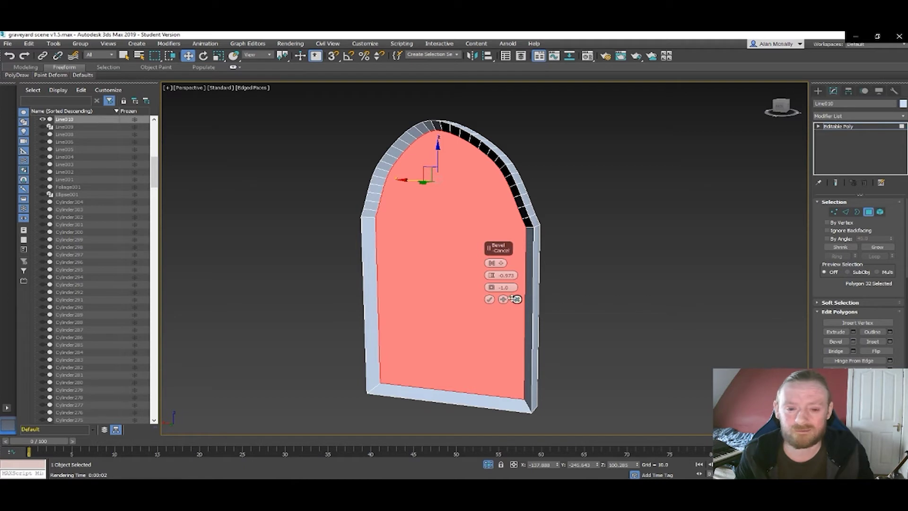
click(488, 299)
key(Delete)
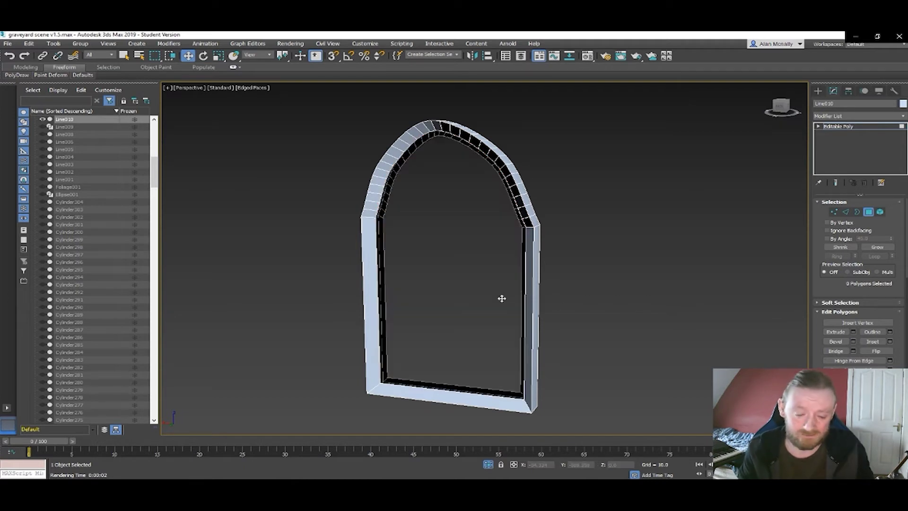
alt+middle_drag(605, 283, 445, 276)
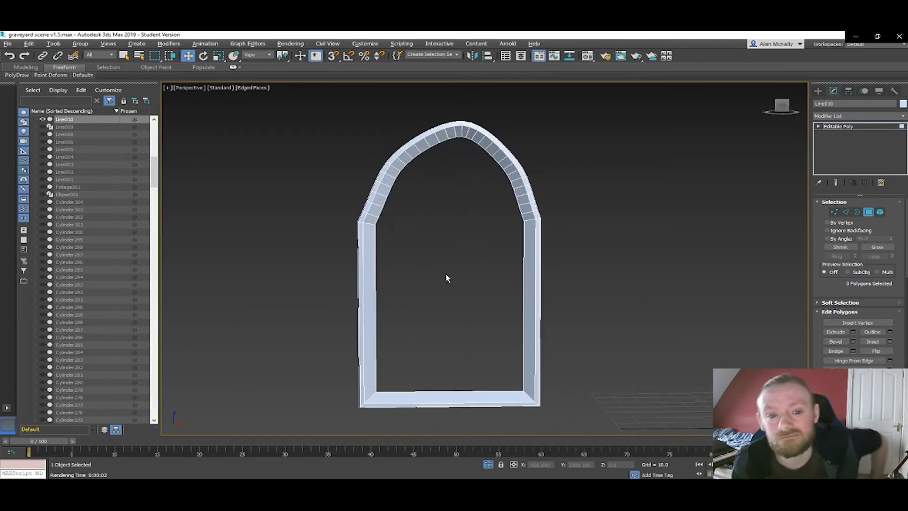
- End the isolation to bring back the whole church, and leave polygon editing with the whole window frame selected
right_click(617, 253)
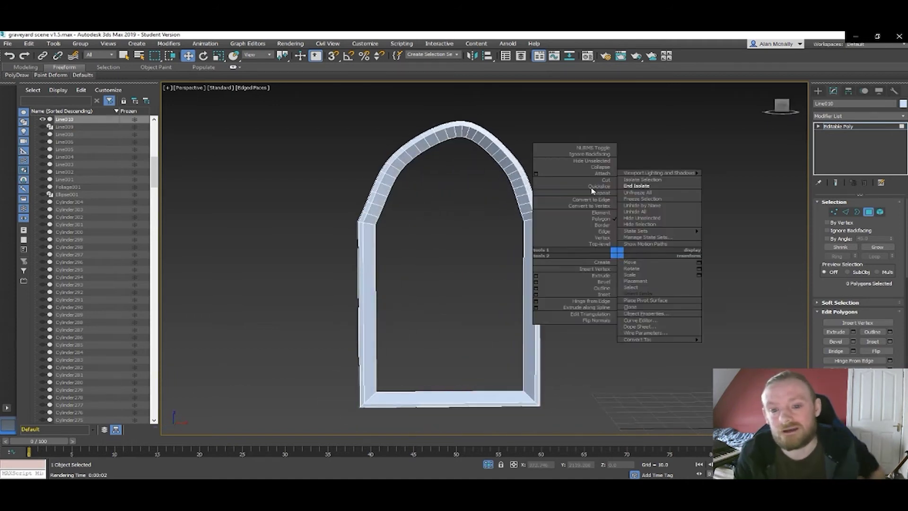
click(631, 187)
scroll(642, 234, down, 3)
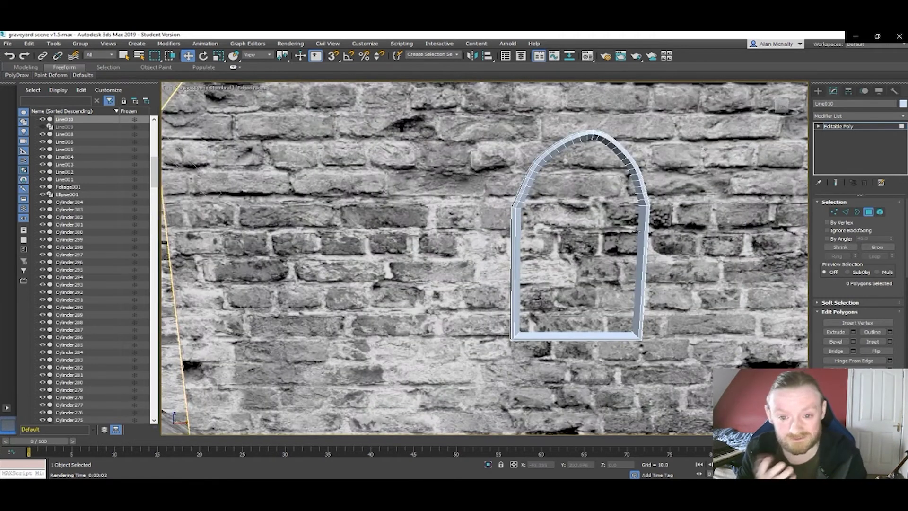
scroll(641, 234, down, 2)
mouse_move(643, 245)
alt+middle_down()
mouse_move(677, 229)
mouse_move(635, 238)
alt+middle_up()
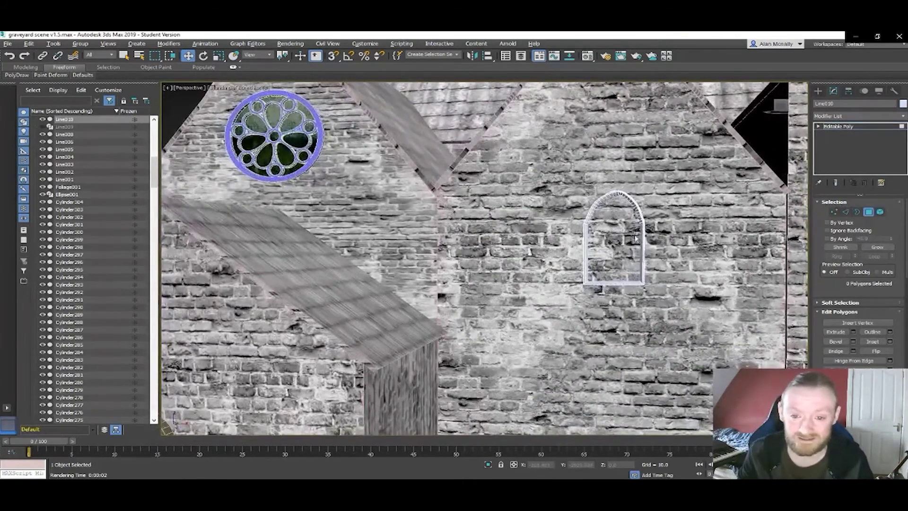
scroll(635, 238, down, 4)
middle_drag(596, 319, 480, 268)
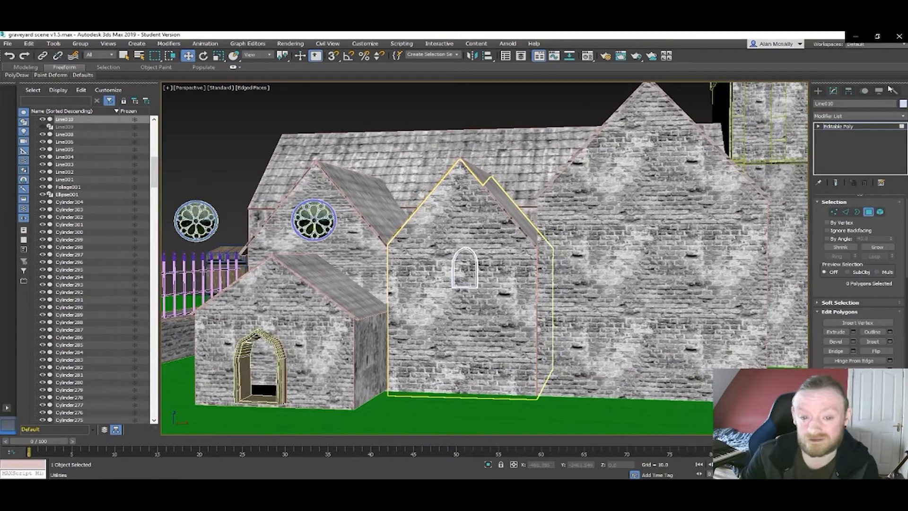
click(845, 129)
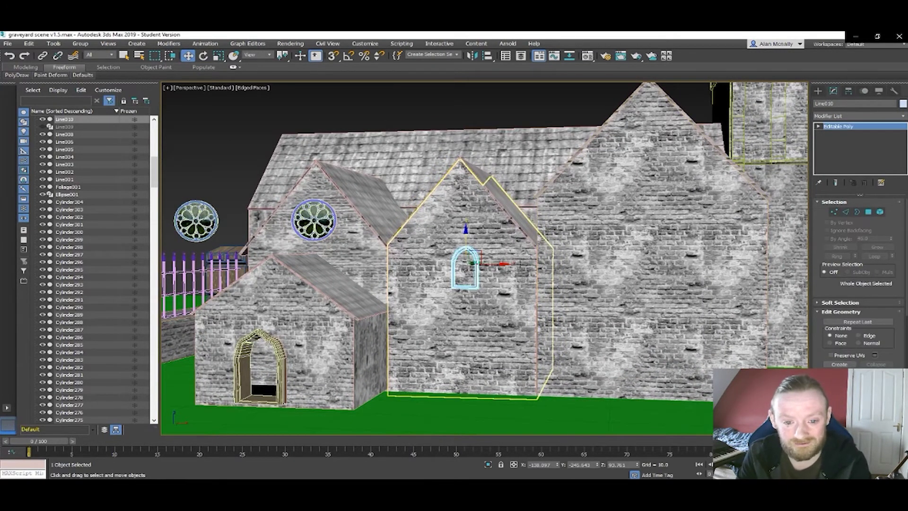
- Copy the small window frame onto the large gable wall beside it and scale the copy up into a wide, tall frame
mouse_move(503, 263)
mouse_down()
mouse_move(689, 274)
mouse_move(676, 264)
mouse_move(486, 264)
mouse_move(687, 264)
mouse_up()
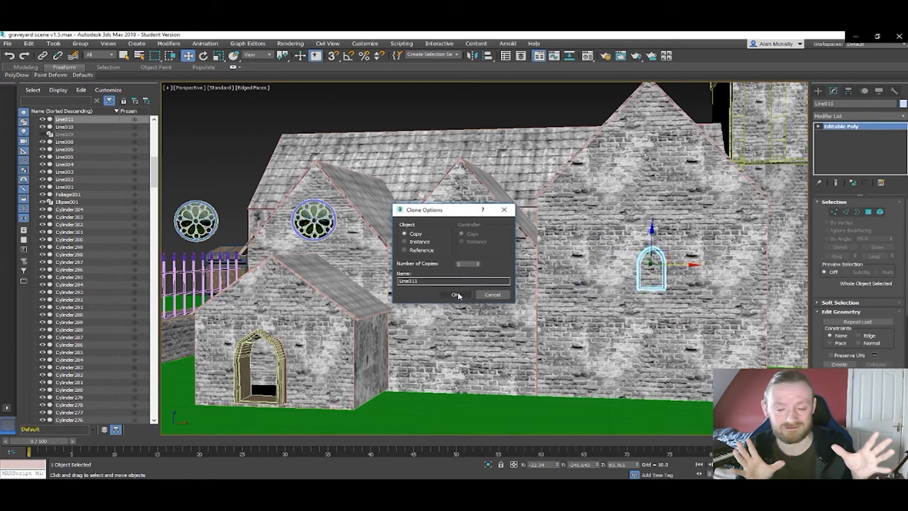
click(456, 294)
key(r)
mouse_move(661, 258)
mouse_down()
mouse_move(713, 194)
mouse_move(694, 234)
mouse_up()
drag(700, 265, 733, 262)
drag(649, 231, 679, 222)
middle_drag(699, 175, 604, 186)
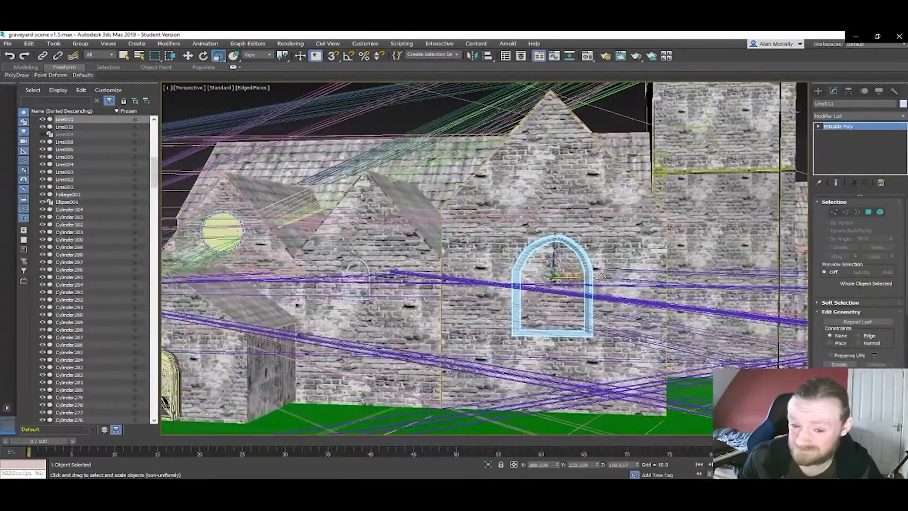
drag(601, 277, 555, 240)
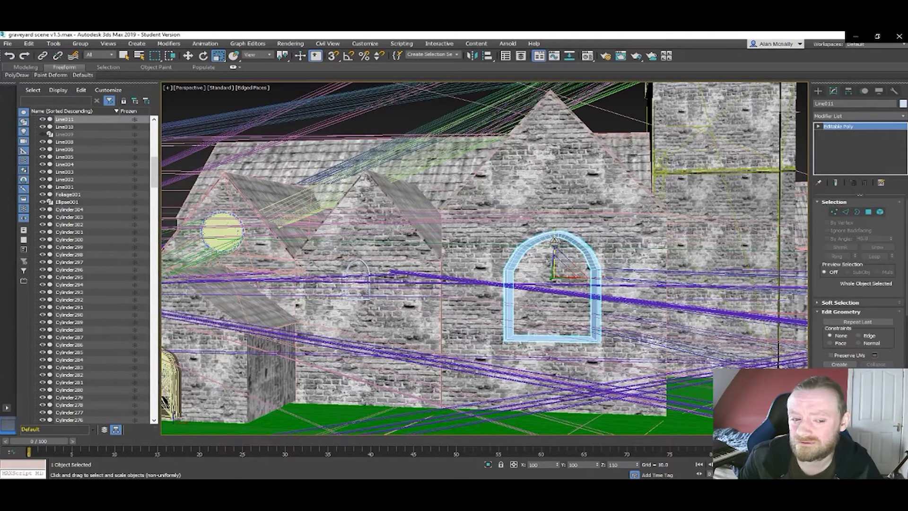
drag(554, 240, 555, 240)
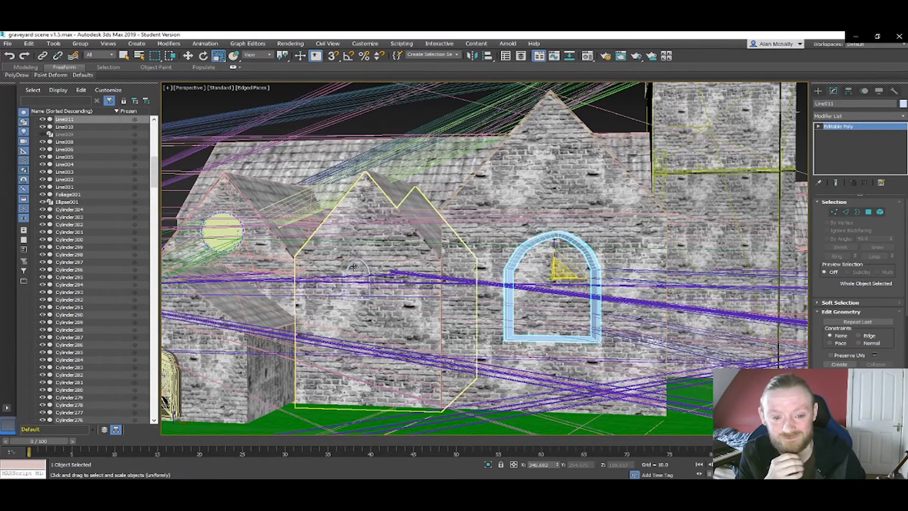
- Copy the original small window frame into the large frame and scale the copy into a narrow arch
click(352, 264)
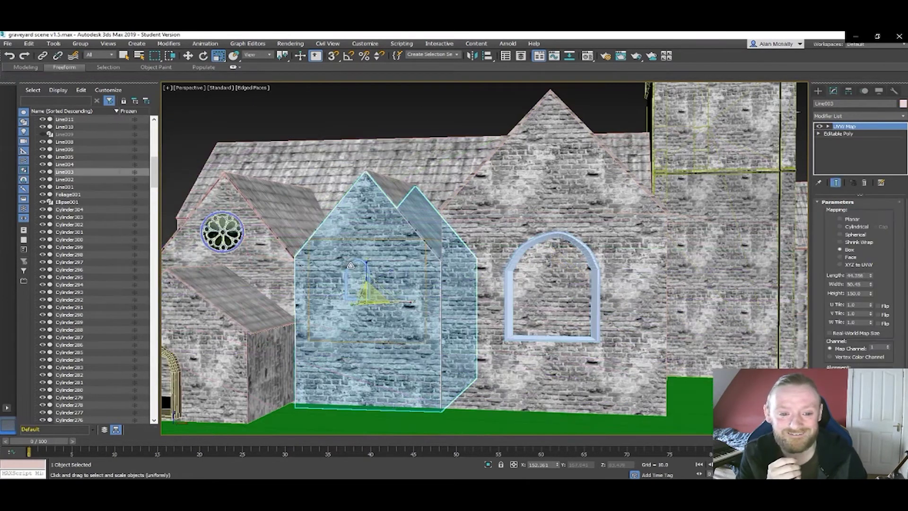
click(349, 279)
key(w)
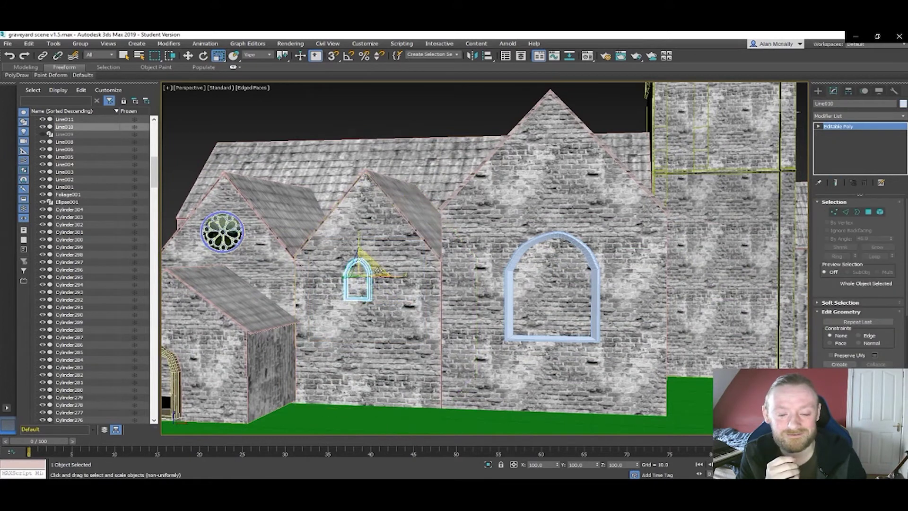
shift+drag(391, 275, 575, 276)
click(462, 294)
key(r)
drag(572, 277, 536, 282)
- Copy the narrow arch sideways three times to form a row of four along the base of the large frame
key(w)
mouse_move(575, 312)
mouse_down()
mouse_move(555, 313)
mouse_move(615, 317)
mouse_up()
key(Return)
click(461, 297)
click(462, 294)
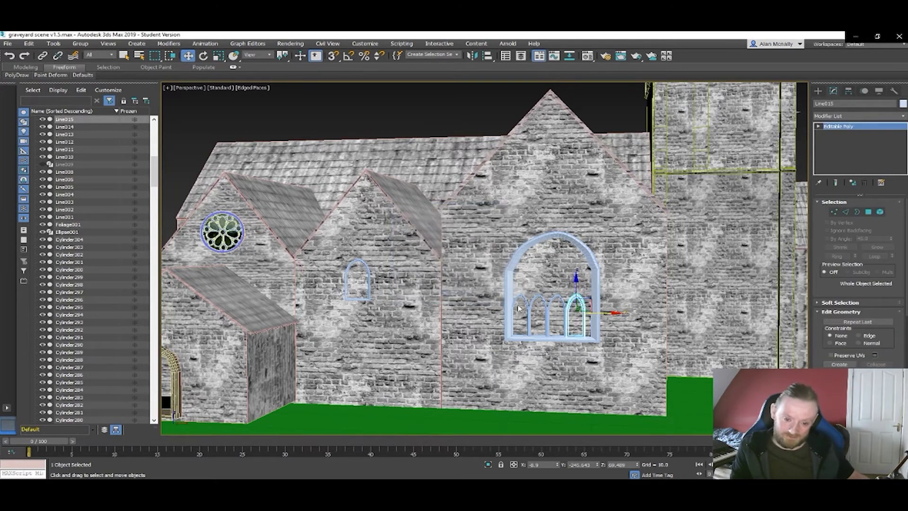
- Select the four narrow arches, shift them slightly sideways to centre them, and widen them to 104% along X
ctrl+click(548, 307)
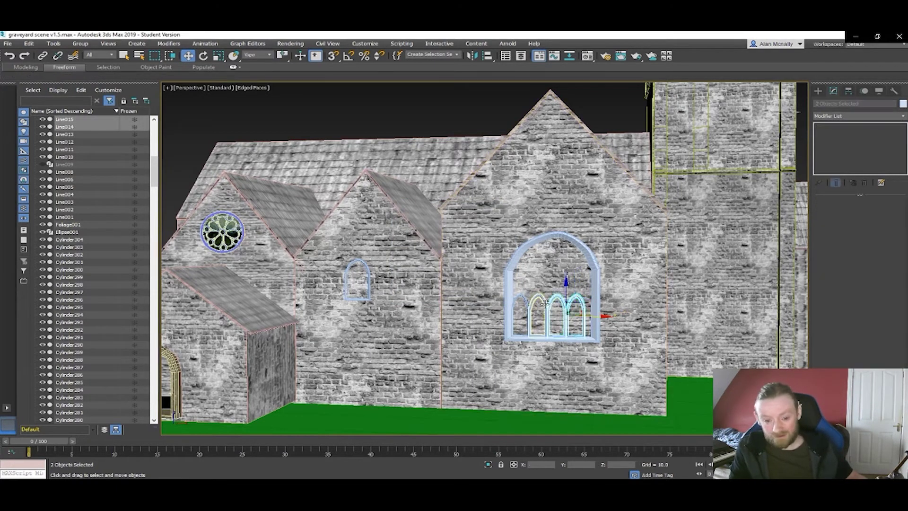
ctrl+click(545, 304)
ctrl+click(528, 305)
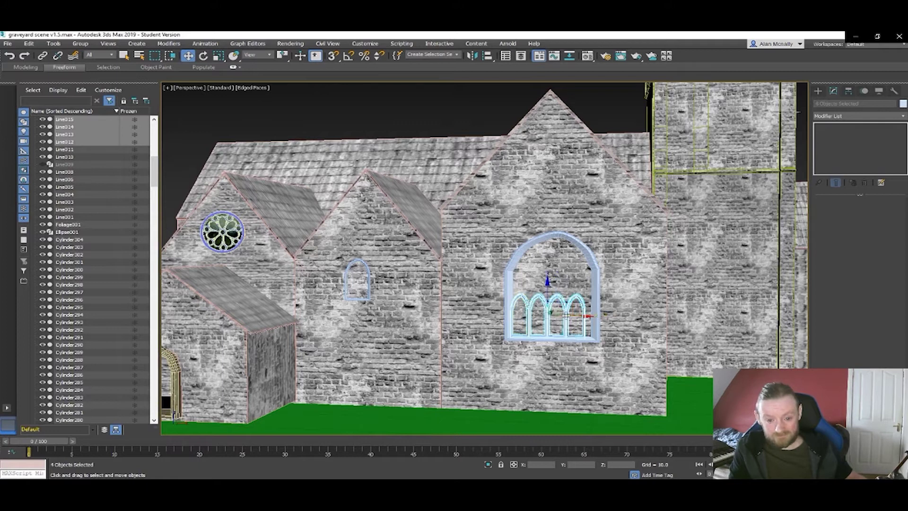
key(e)
key(r)
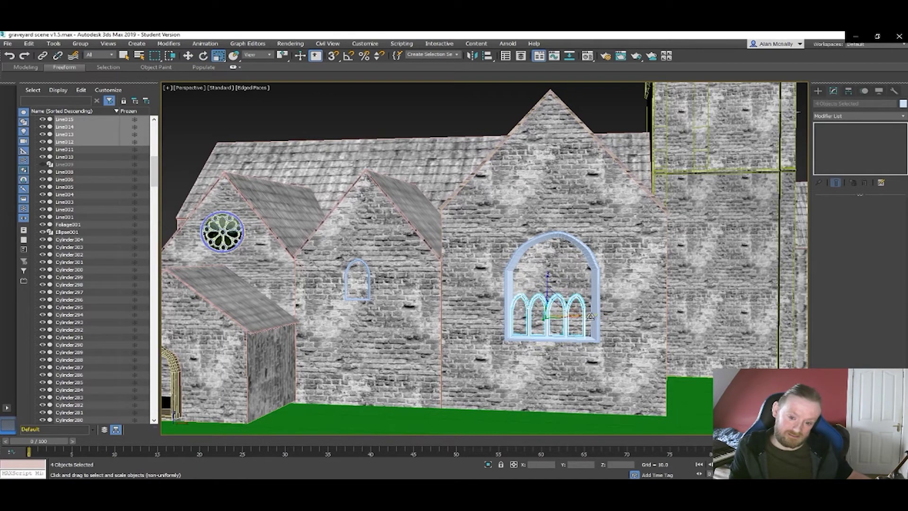
key(w)
drag(586, 316, 590, 317)
key(r)
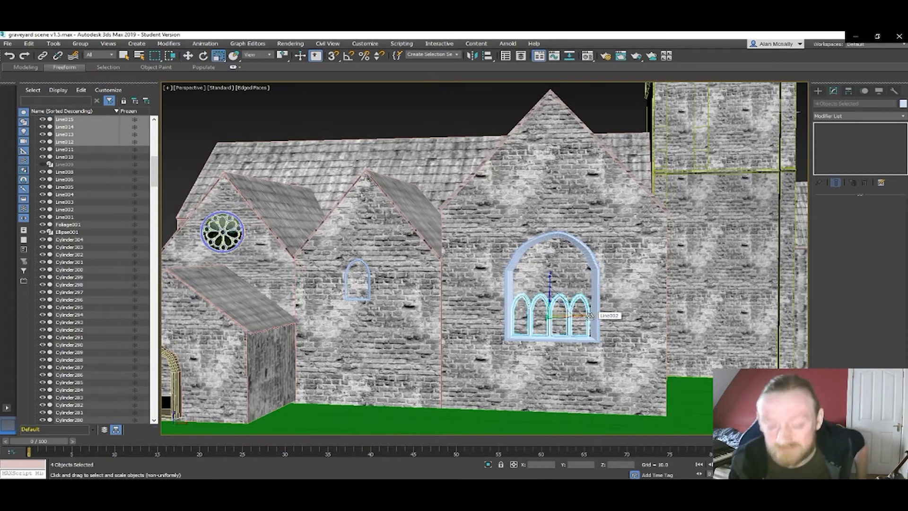
drag(591, 316, 593, 315)
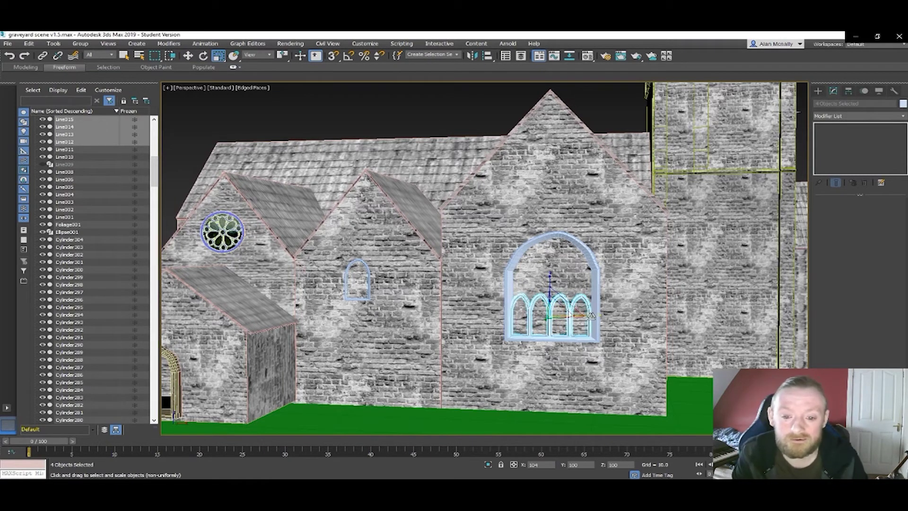
- Stretch the four narrow arches vertically so they reach the springing line of the large frame's arch
scroll(596, 326, up, 3)
alt+middle_drag(601, 327, 614, 324)
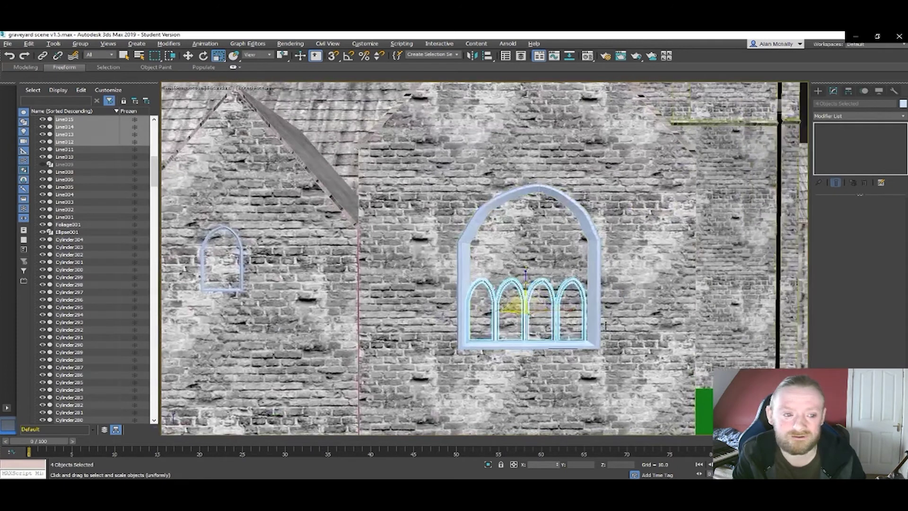
mouse_move(524, 273)
mouse_down()
mouse_move(526, 254)
mouse_move(525, 267)
mouse_up()
key(w)
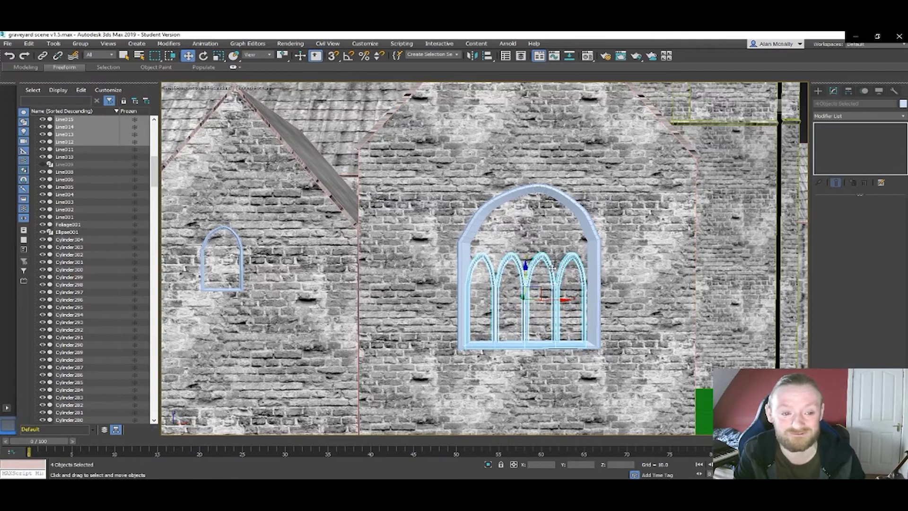
- Move the round rose window's frame and pane over the large arched frame, above the four narrow arches
scroll(552, 268, down, 4)
middle_drag(553, 269, 541, 290)
middle_drag(586, 263, 488, 303)
drag(652, 114, 412, 270)
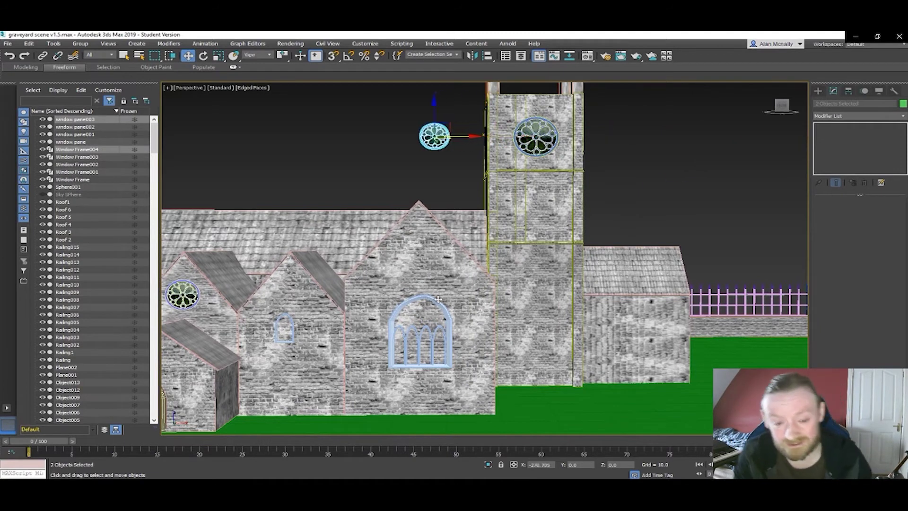
drag(437, 99, 436, 273)
drag(469, 315, 458, 315)
scroll(437, 315, up, 3)
scroll(437, 315, up, 3)
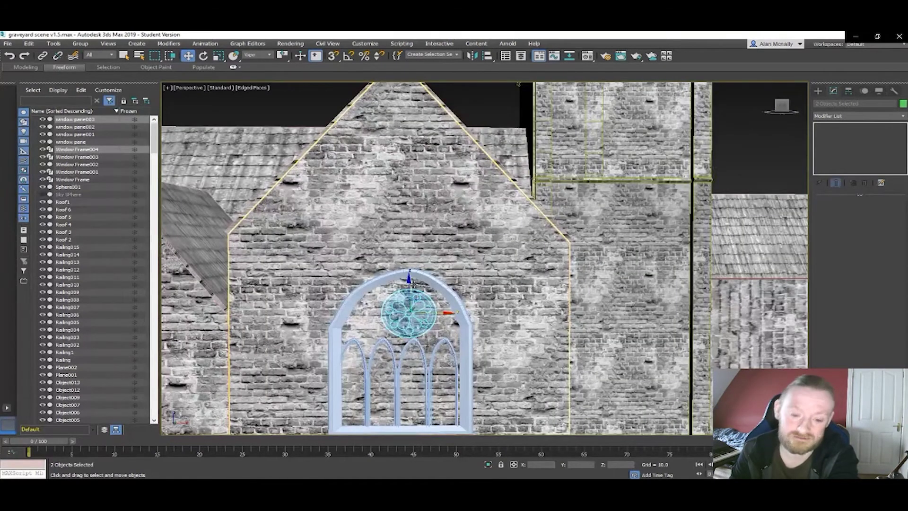
drag(408, 282, 408, 278)
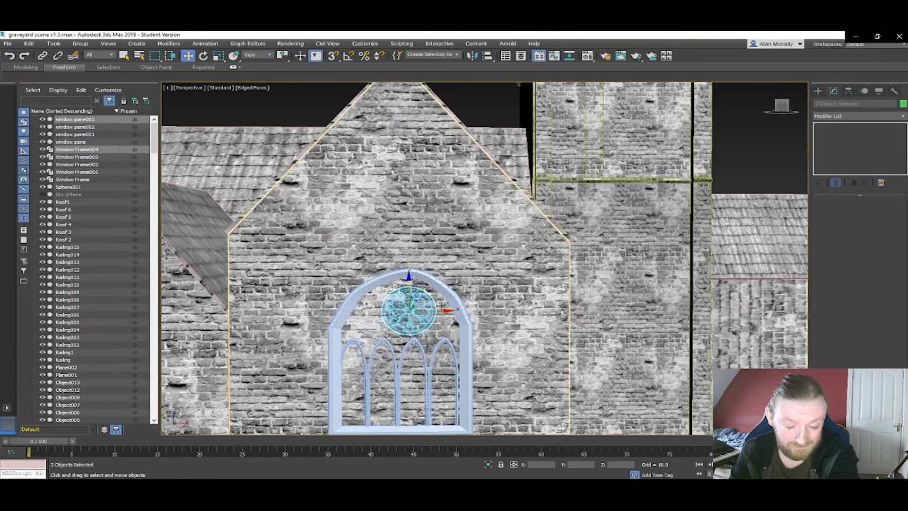
- Scale up the rose window until it spans most of the large frame's arched head
drag(446, 311, 402, 282)
key(e)
key(r)
key(w)
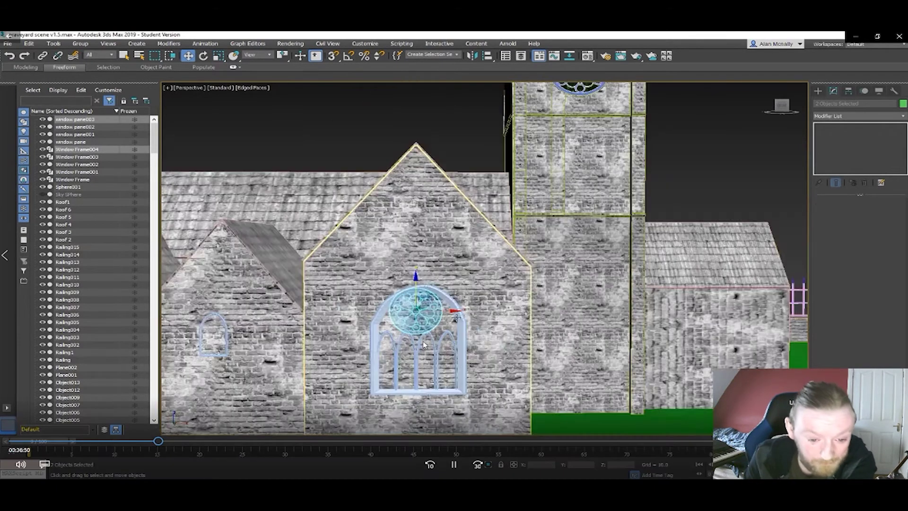
- Move the rose window in depth along Y to the gable wall's front face, and undo the accidental last change
scroll(447, 312, down, 4)
alt+middle_drag(467, 269, 407, 284)
drag(428, 260, 259, 271)
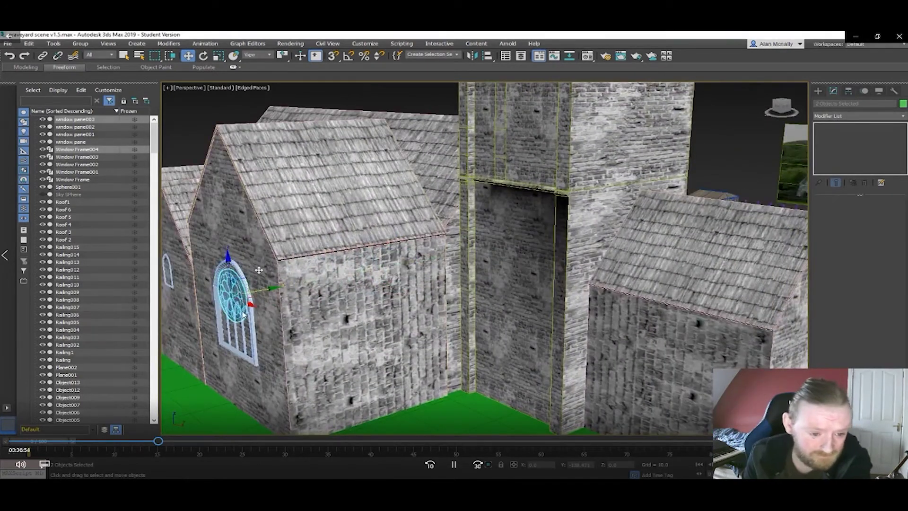
click(258, 271)
key(ctrl+z)
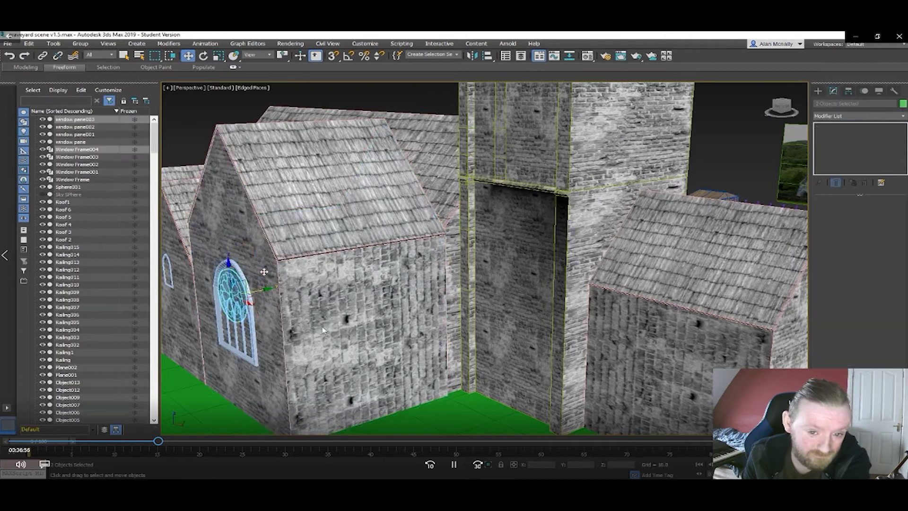
- Align the rose window with the large frame by centring it sideways and raising it into the arched head
alt+middle_drag(255, 274, 286, 266)
alt+middle_drag(299, 317, 241, 314)
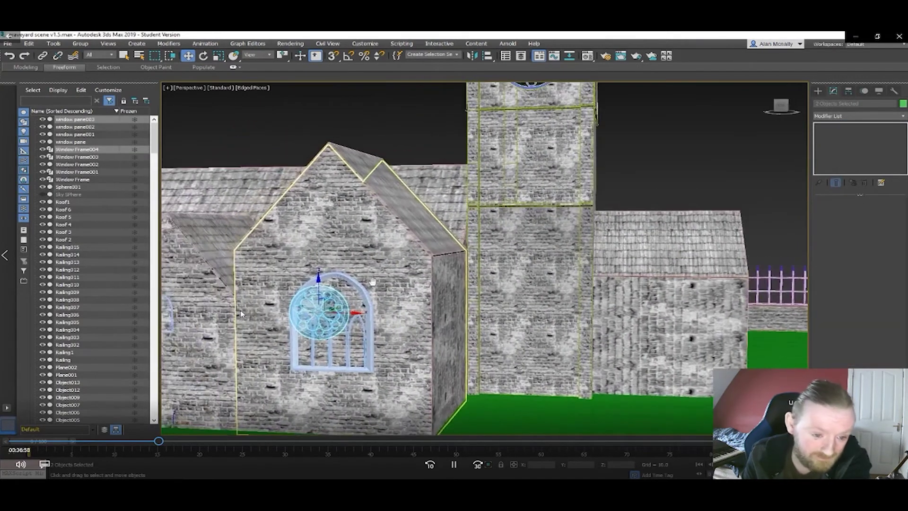
alt+middle_drag(340, 329, 357, 332)
drag(355, 308, 348, 308)
alt+middle_drag(348, 309, 407, 274)
drag(351, 288, 367, 286)
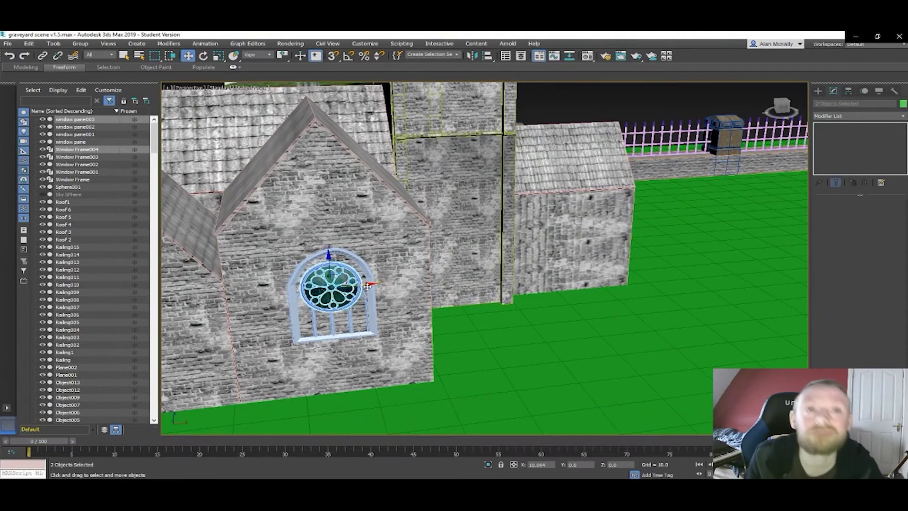
drag(328, 255, 330, 247)
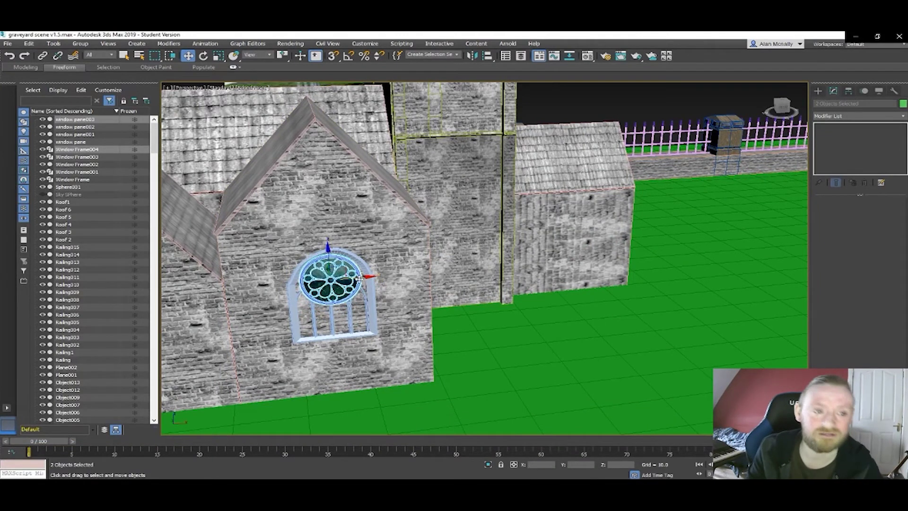
drag(363, 279, 365, 279)
- Scale down the rose window and raise it slightly so it fits inside the arch above the narrow arches
key(r)
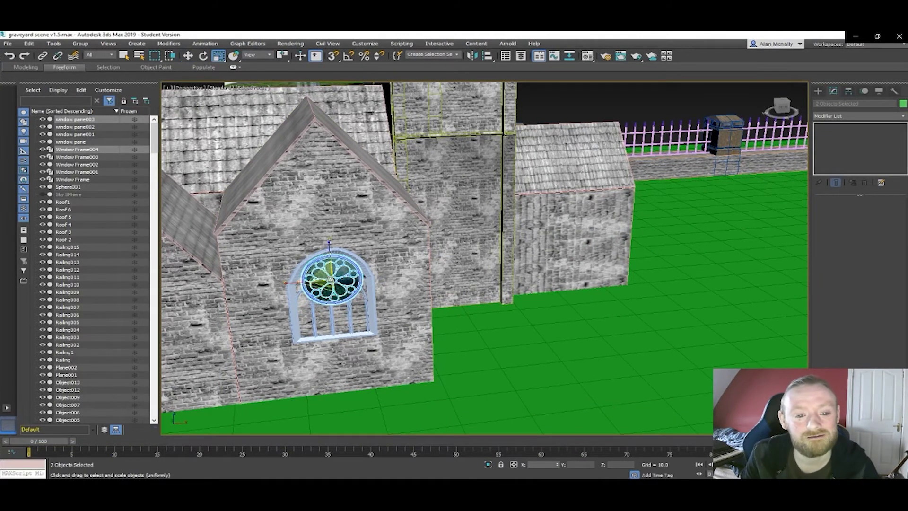
key(w)
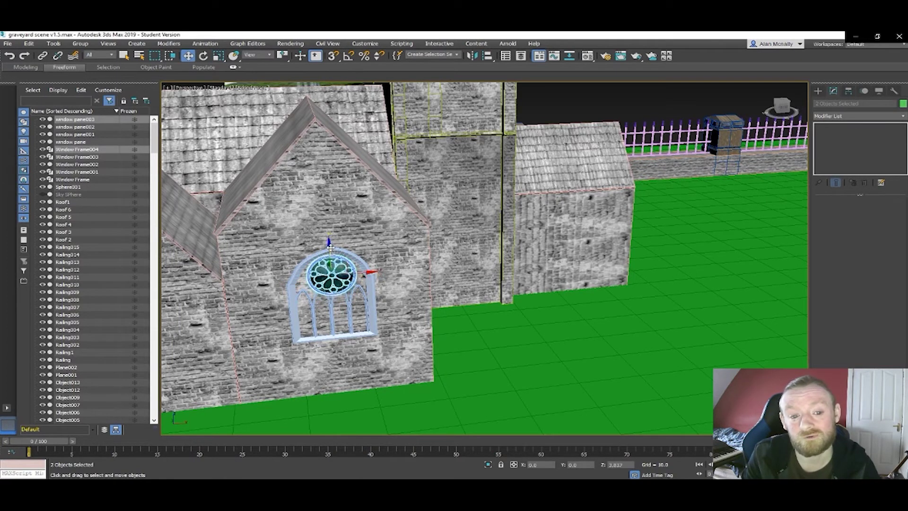
scroll(330, 244, up, 8)
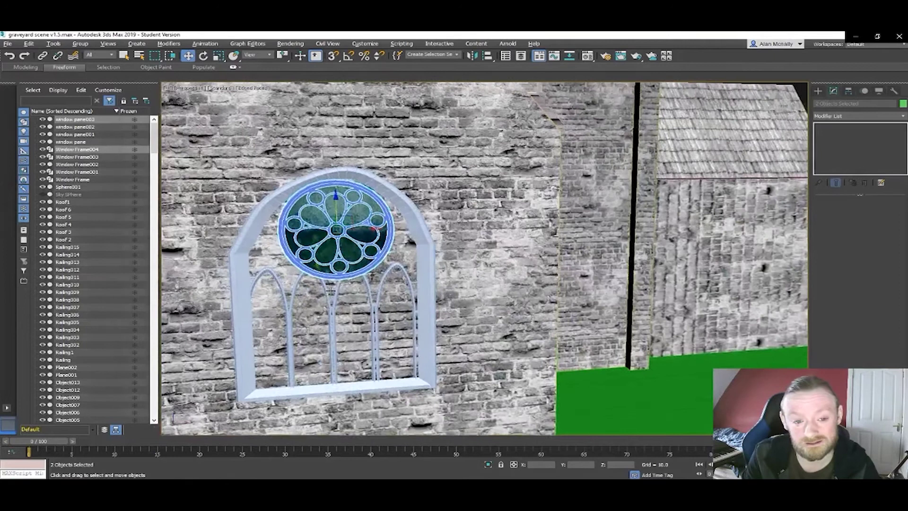
key(r)
drag(329, 223, 331, 232)
key(w)
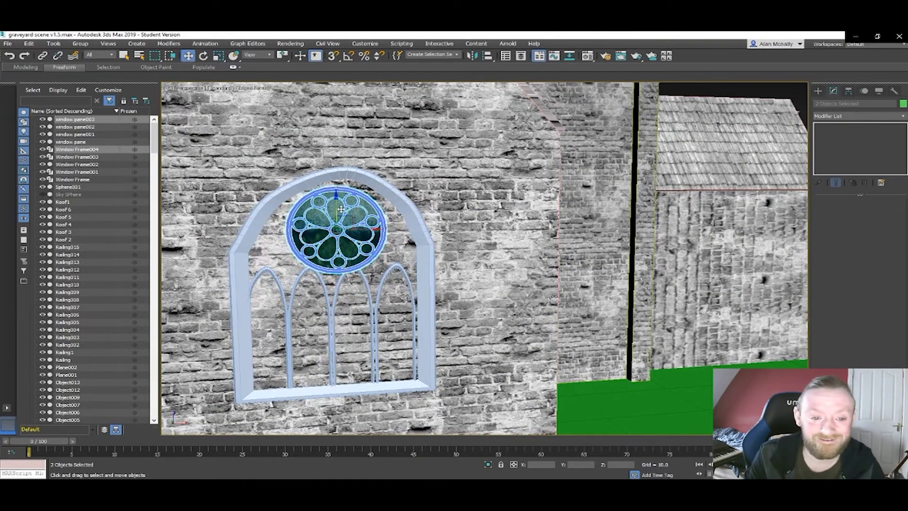
- Raise the rose window about 2.3 units so it sits clear above the narrow arches
drag(336, 195, 336, 188)
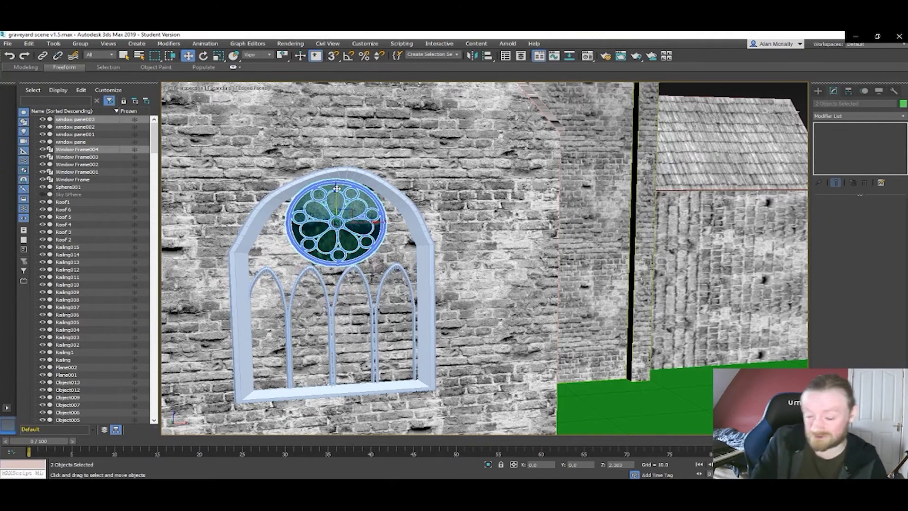
mouse_move(376, 236)
alt+middle_down()
mouse_move(350, 236)
mouse_move(389, 240)
mouse_move(284, 235)
mouse_move(303, 245)
mouse_move(366, 240)
alt+middle_up()
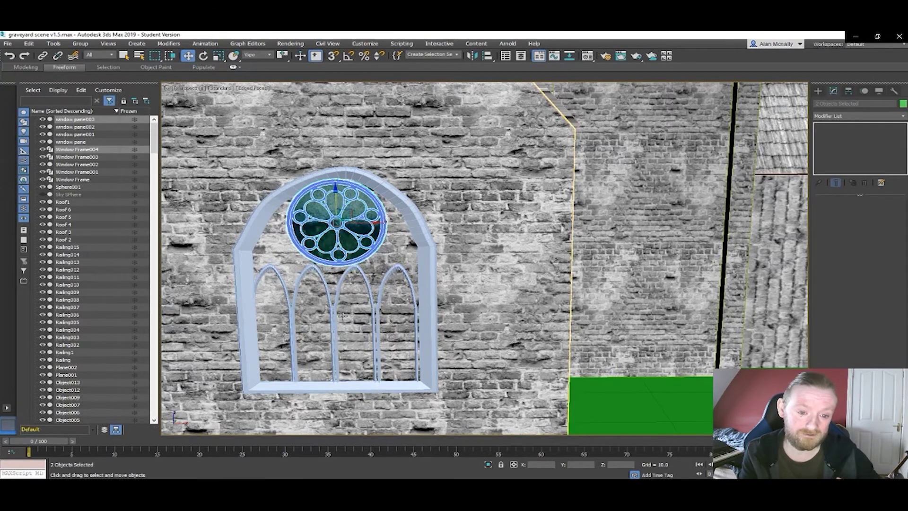
scroll(341, 310, up, 3)
- Shift the third and fourth narrow arches along X towards their neighbours to close the gaps, moving the fourth about 1.3 units
click(380, 311)
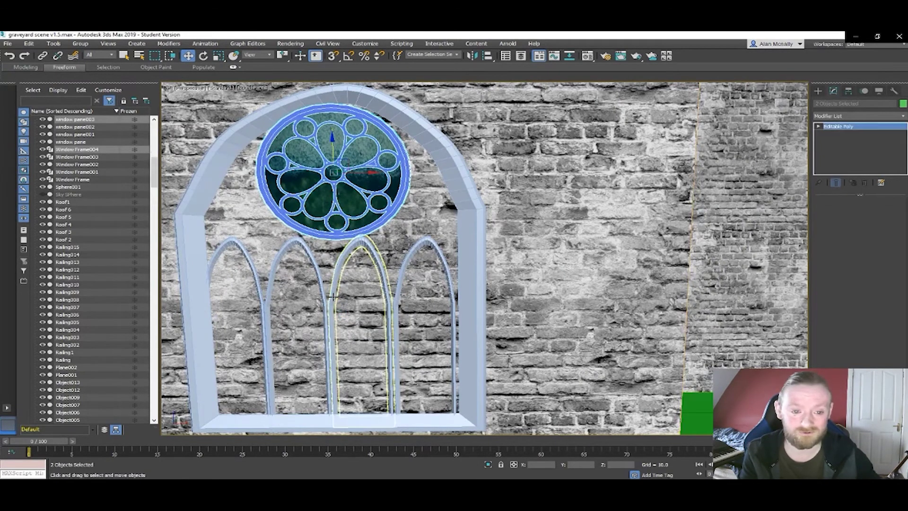
drag(402, 316, 400, 316)
click(398, 307)
drag(464, 316, 457, 317)
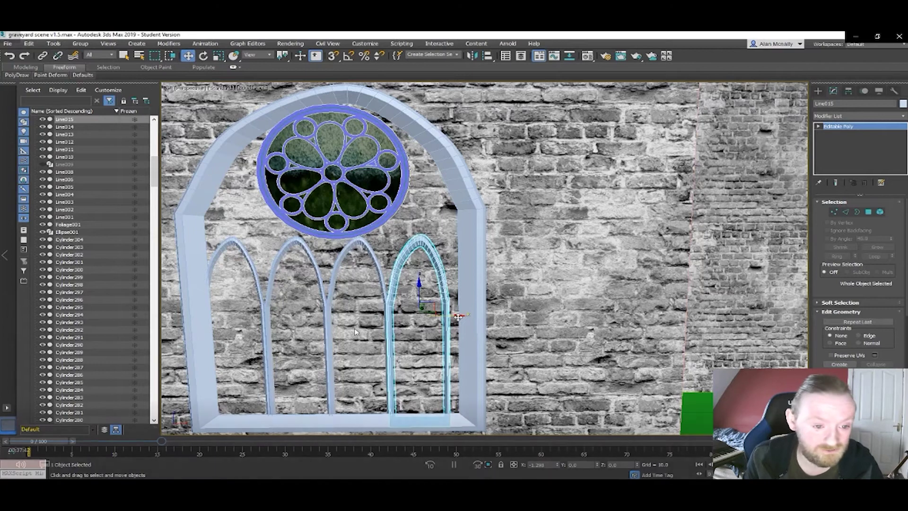
- Select all four narrow arches and move them together along X to centre them in the large frame
ctrl+click(387, 298)
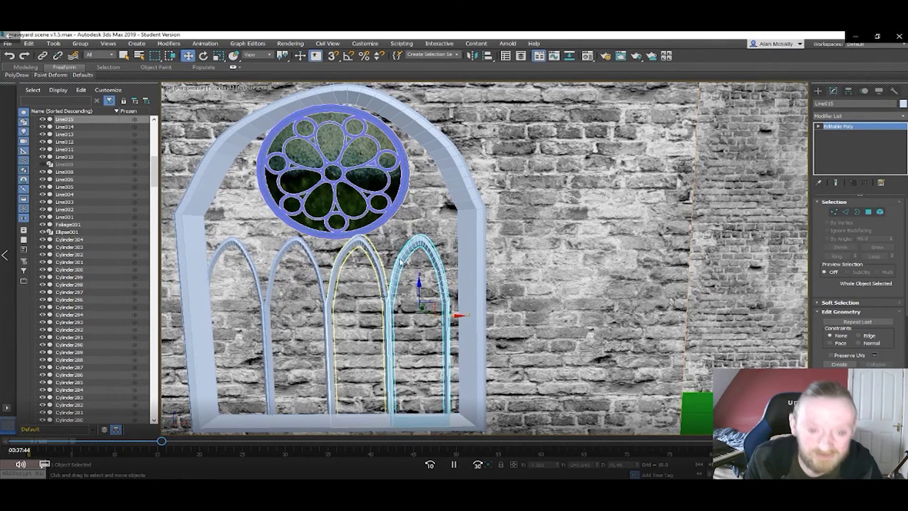
ctrl+click(324, 295)
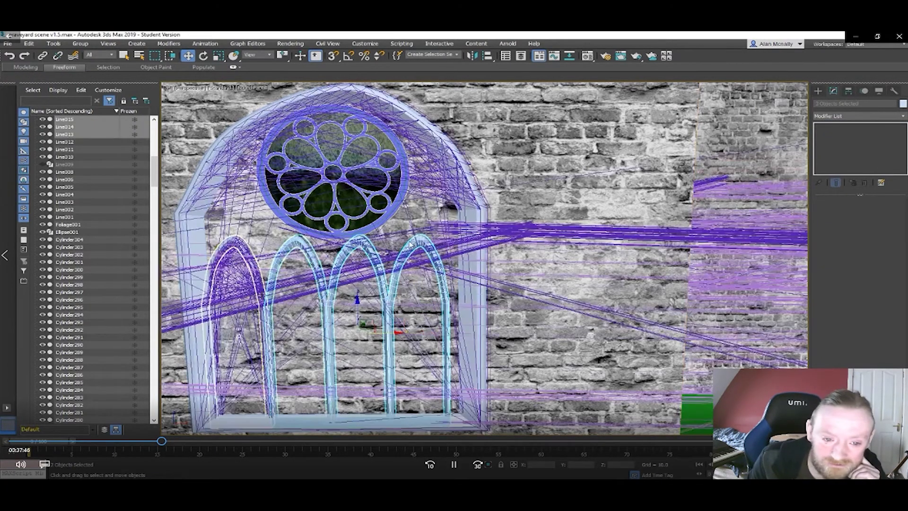
ctrl+click(262, 295)
drag(368, 334, 374, 334)
alt+middle_drag(375, 335, 390, 330)
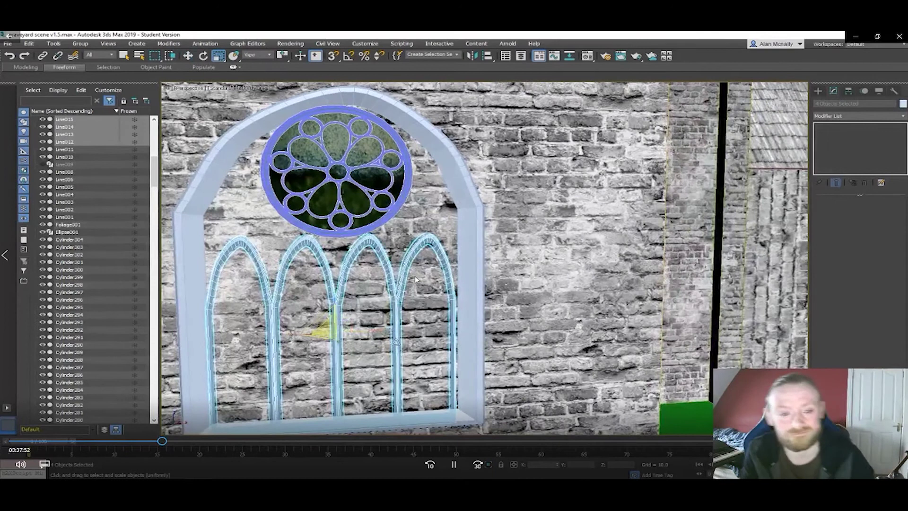
- Scale the four narrow arches slightly wider along X so they fill the width of the large frame
key(r)
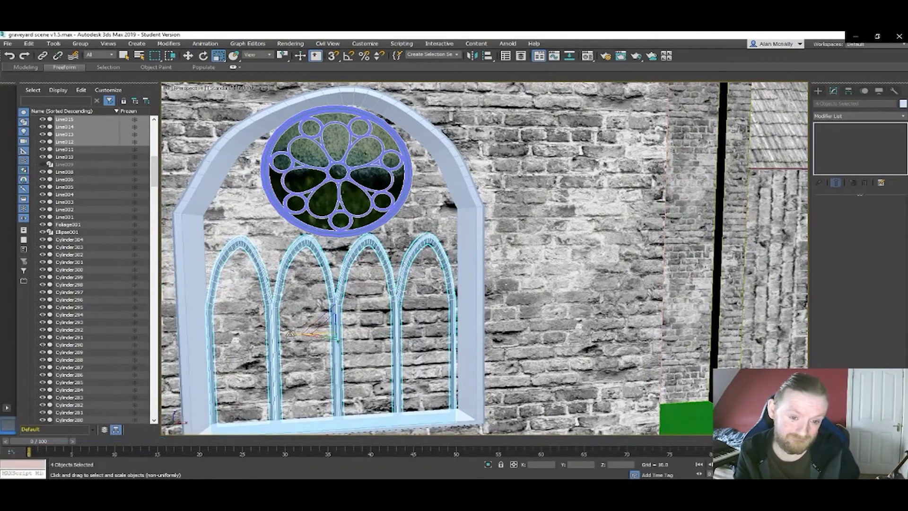
drag(290, 334, 289, 333)
alt+middle_drag(349, 341, 339, 346)
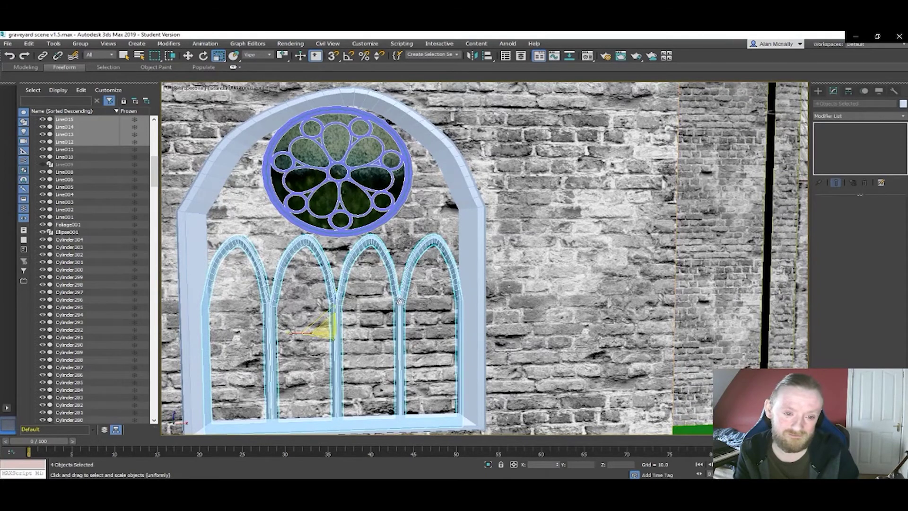
- Inspect the large window on the gable wall from a distance and from the side
scroll(397, 307, down, 4)
scroll(445, 301, down, 5)
scroll(445, 302, up, 2)
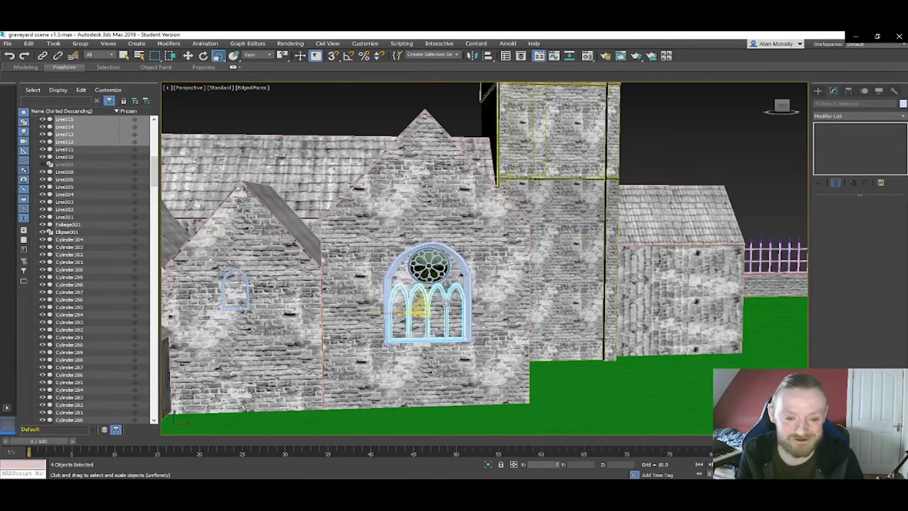
scroll(494, 310, up, 3)
alt+middle_drag(488, 311, 431, 311)
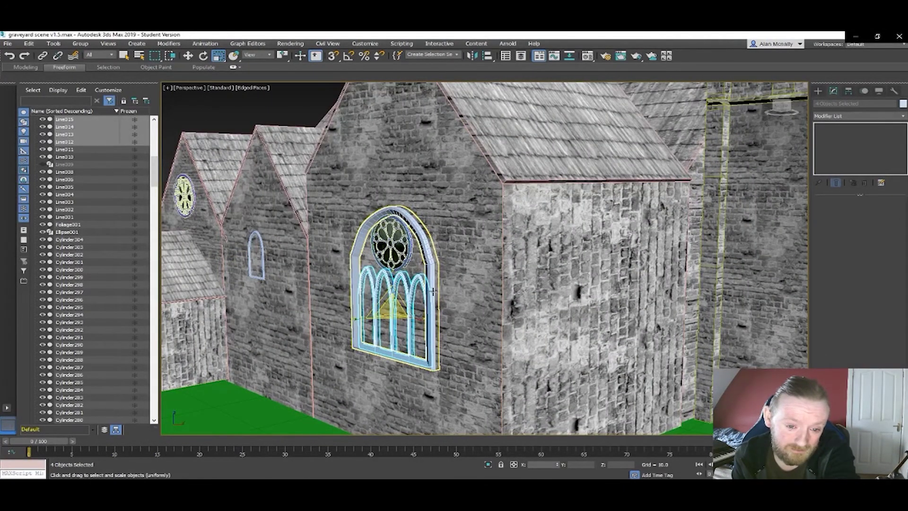
scroll(433, 291, down, 4)
scroll(431, 290, up, 4)
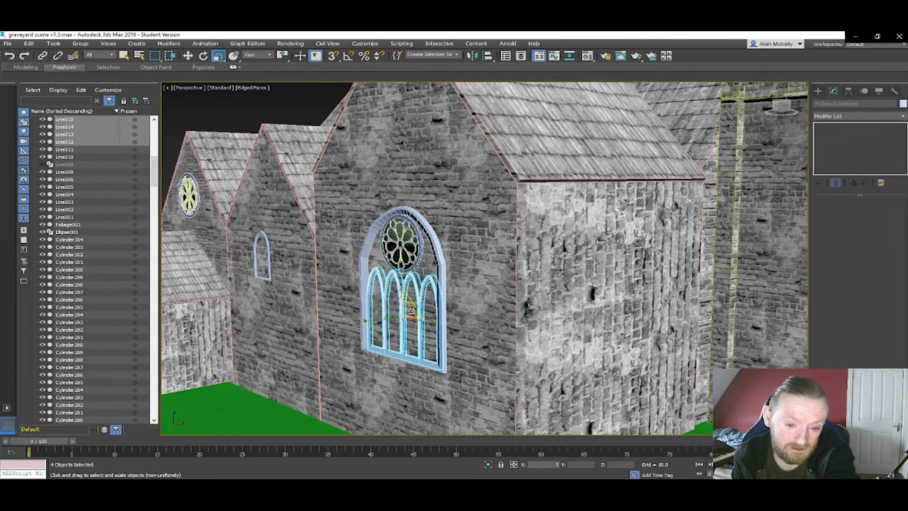
- Attach the large frame, the other three narrow arches and the rose window to the first arch, matching material IDs to material
click(378, 276)
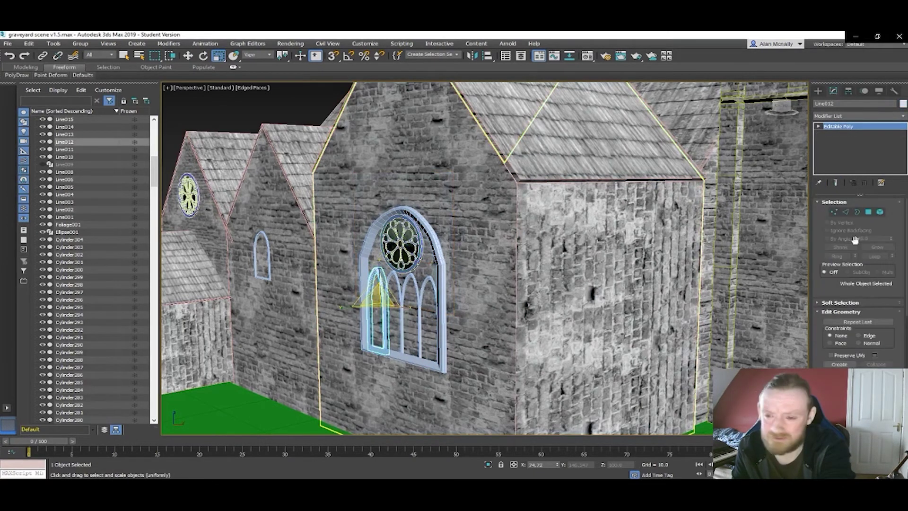
click(838, 372)
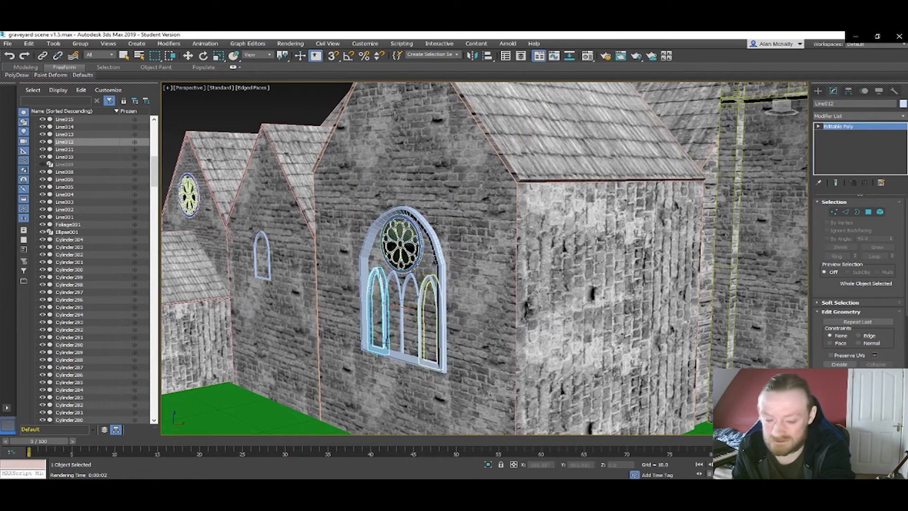
click(364, 310)
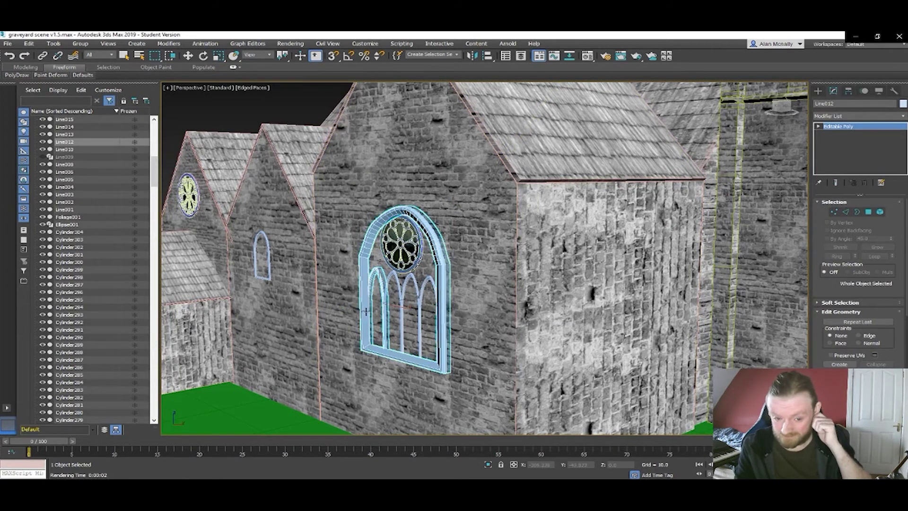
click(405, 317)
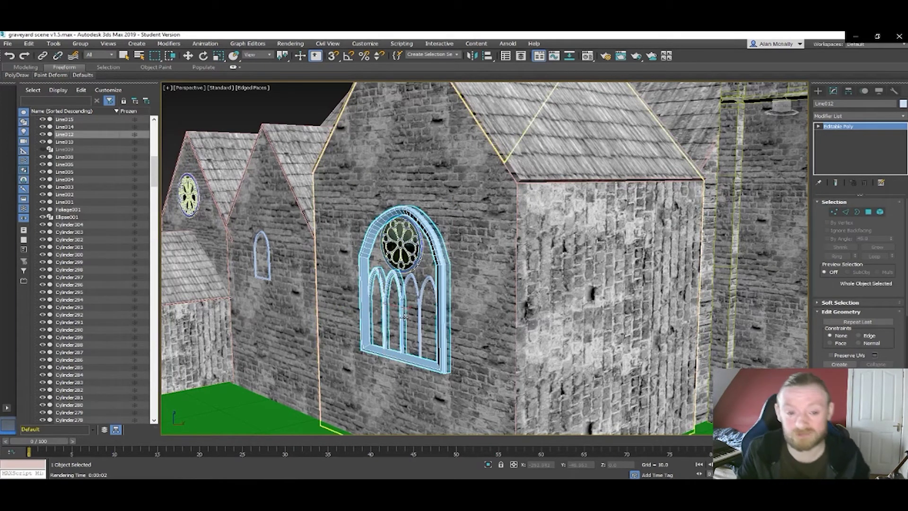
click(420, 319)
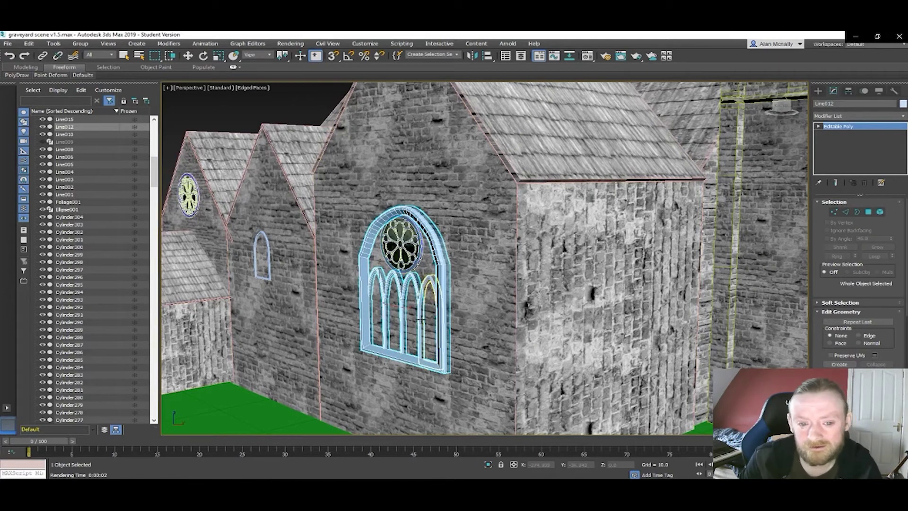
click(420, 320)
click(420, 257)
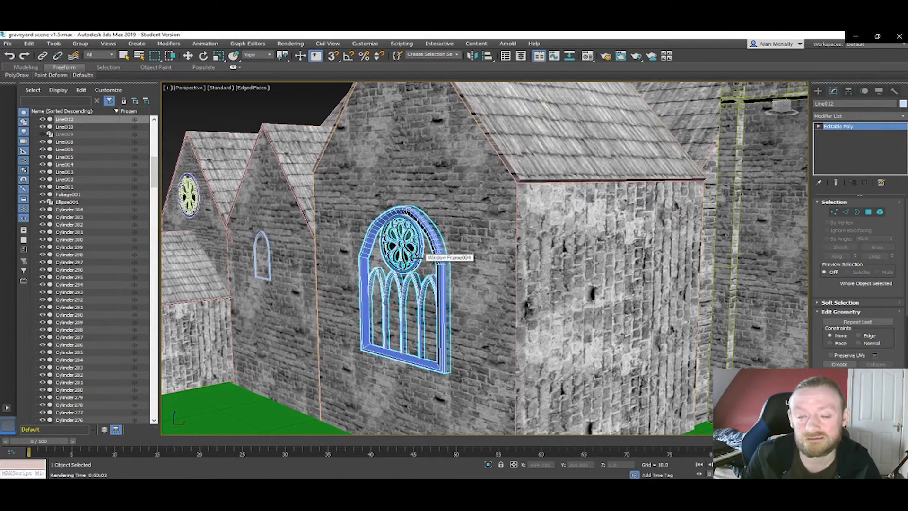
click(421, 258)
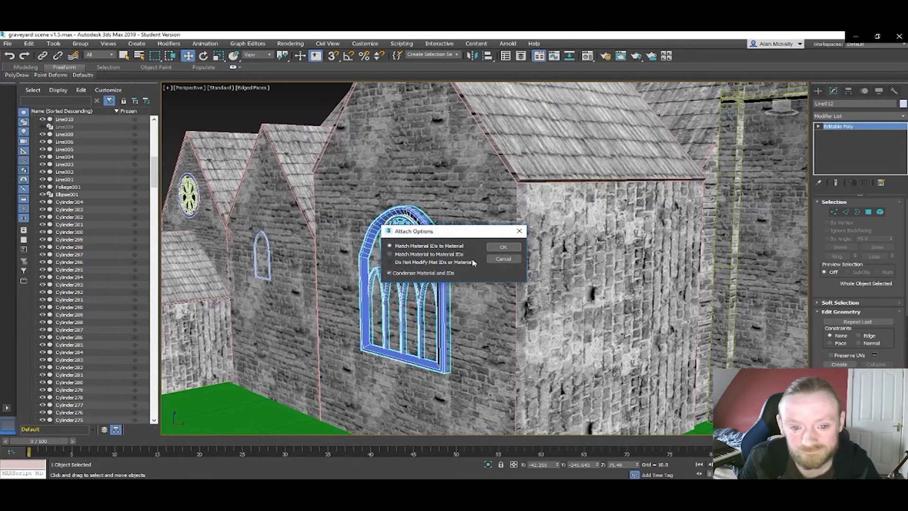
click(503, 247)
scroll(462, 287, up, 6)
alt+middle_drag(462, 287, 468, 285)
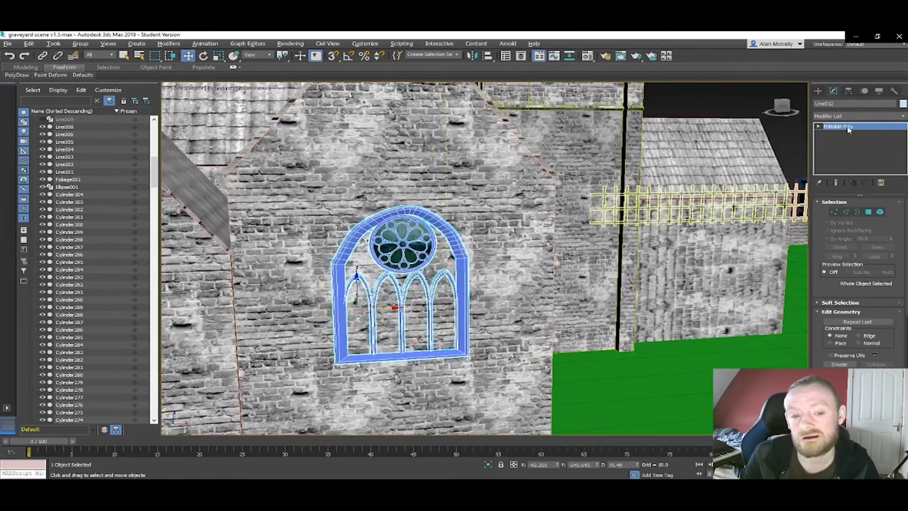
- Check the combined window's vertices, return to object level and nudge the window slightly along X
key(1)
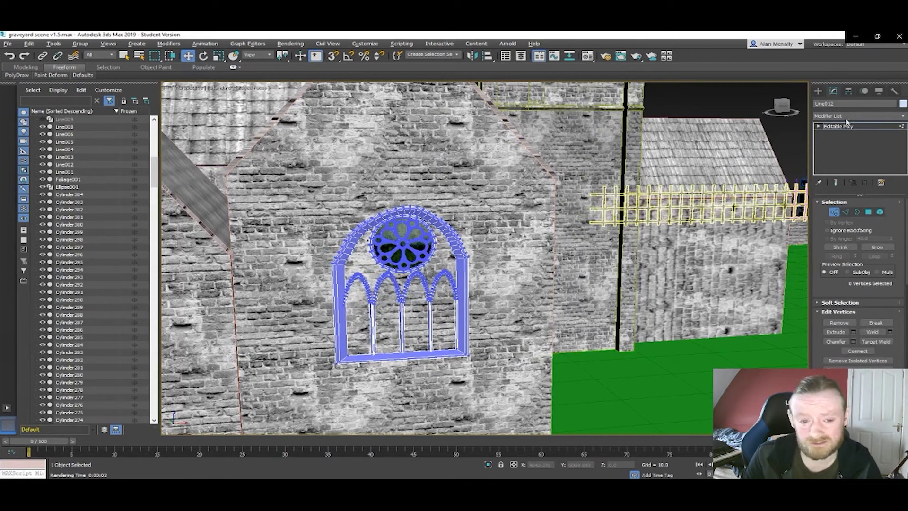
click(842, 127)
mouse_move(397, 308)
mouse_down()
mouse_move(465, 310)
mouse_move(396, 311)
mouse_up()
mouse_move(398, 311)
alt+middle_down()
mouse_move(349, 314)
mouse_move(397, 309)
alt+middle_up()
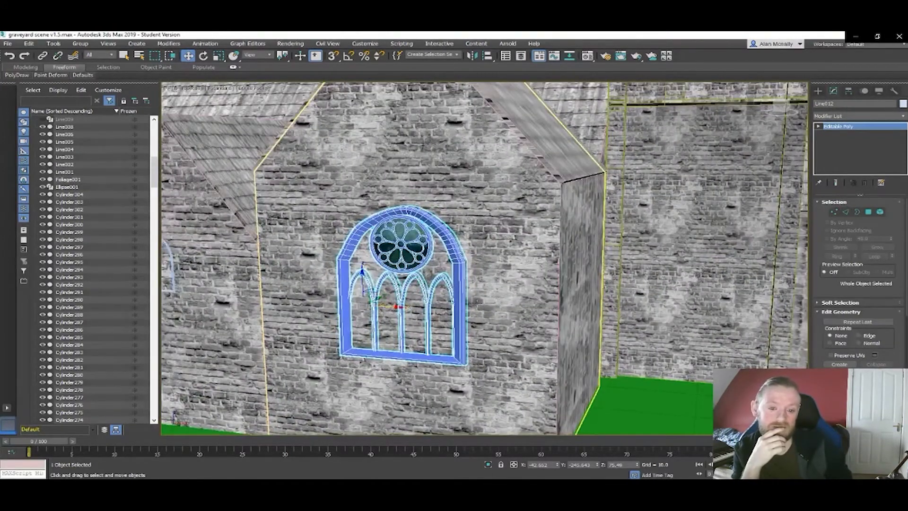
- Convert the gable wall behind the large window to an Editable Poly
click(491, 287)
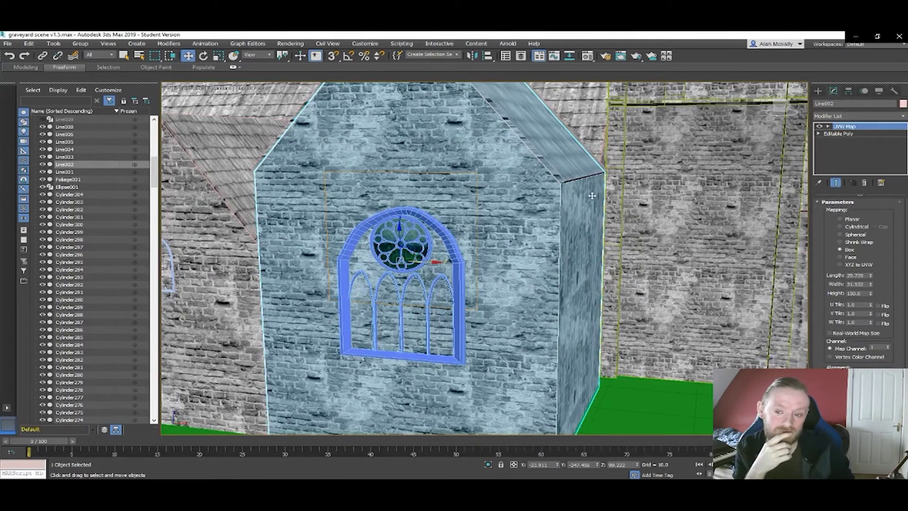
right_click(511, 198)
mouse_move(553, 285)
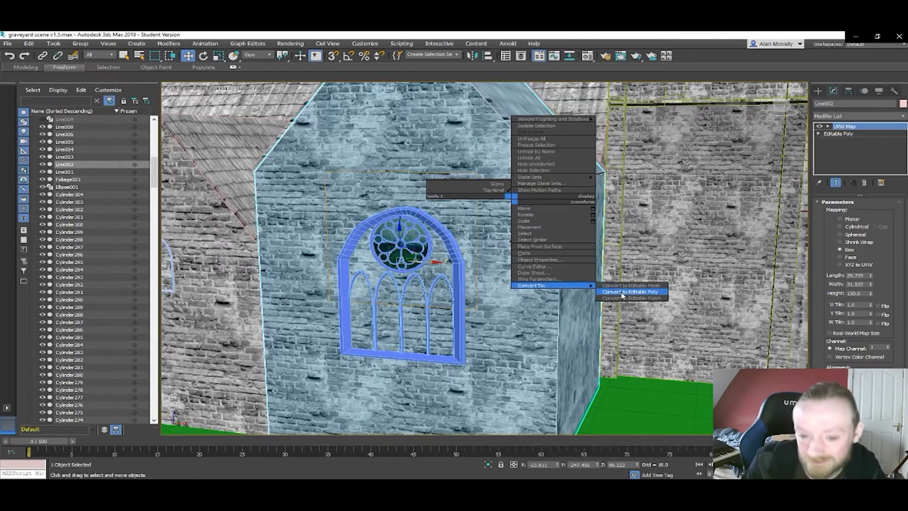
click(621, 291)
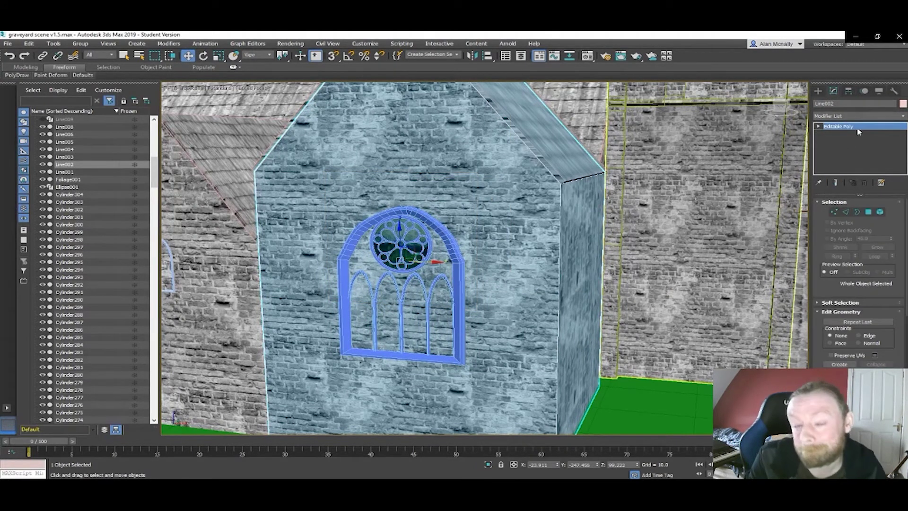
- Try to subtract the combined window from the gable wall with a ProBoolean Subtraction
click(818, 90)
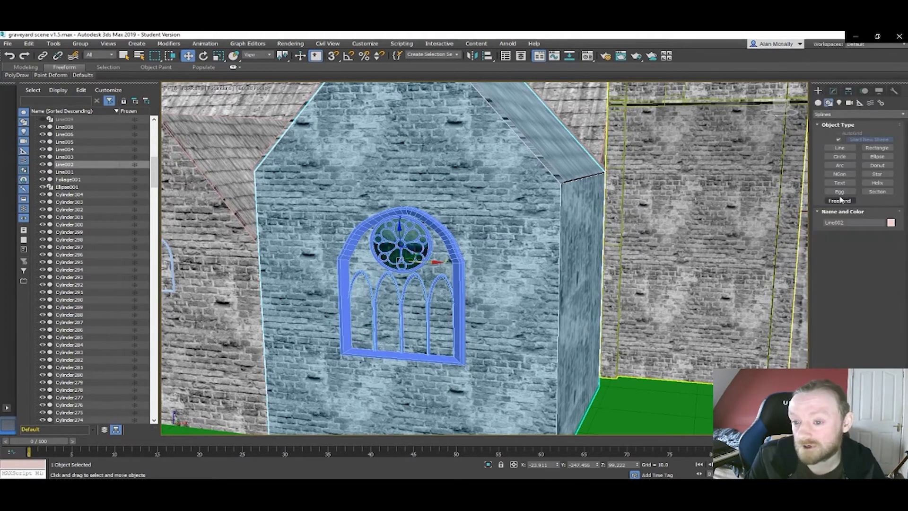
click(818, 102)
click(846, 114)
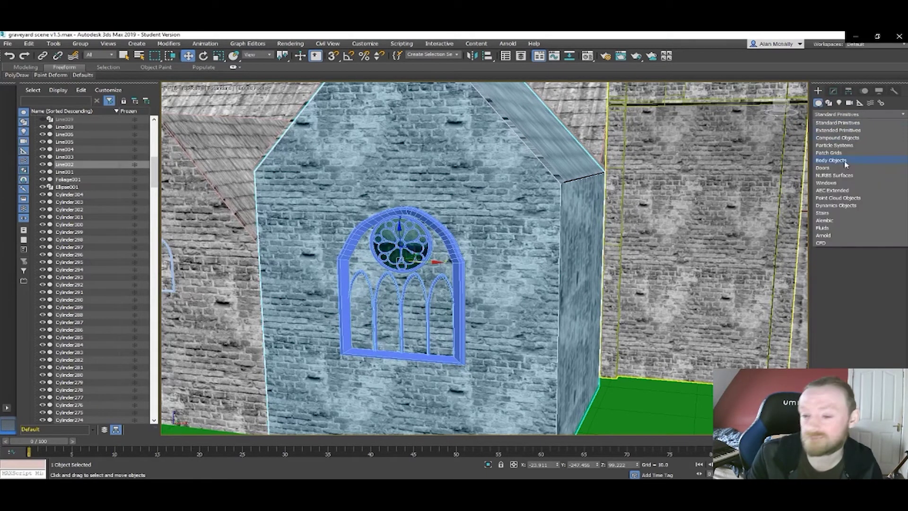
click(837, 138)
click(839, 184)
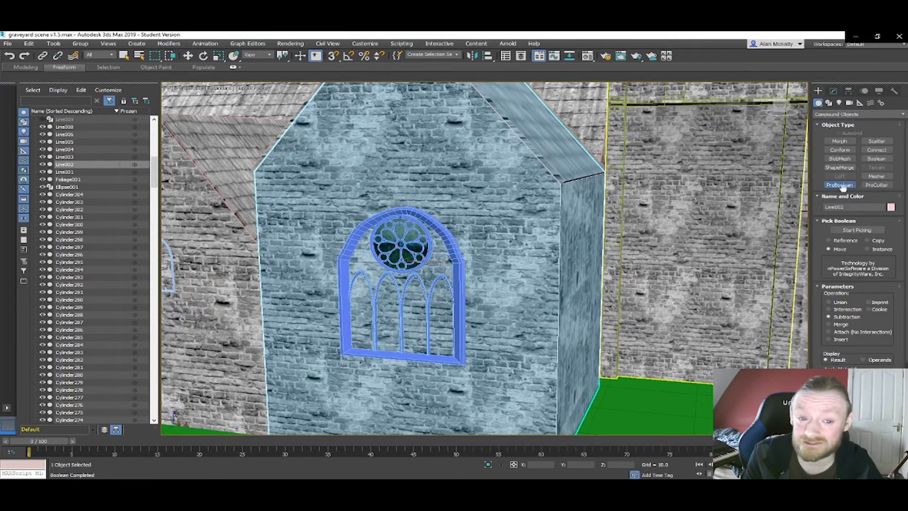
click(856, 229)
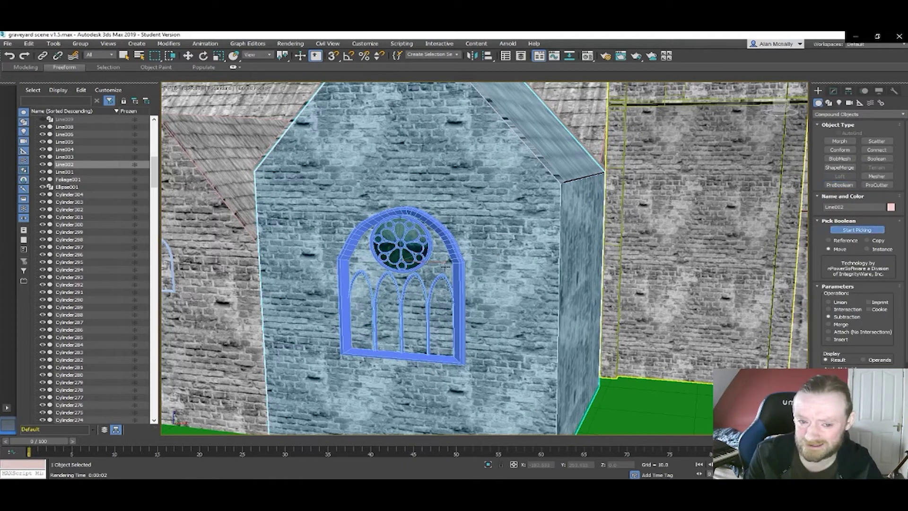
click(461, 266)
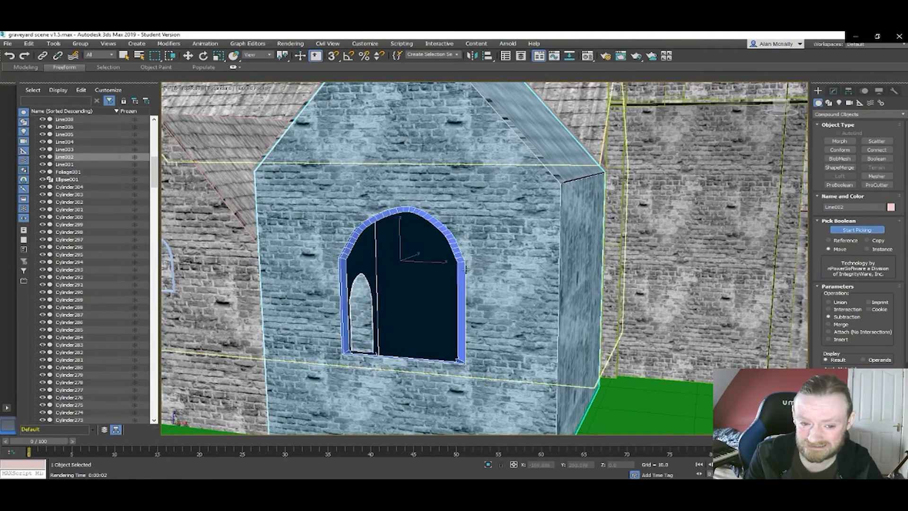
alt+middle_drag(412, 305, 425, 291)
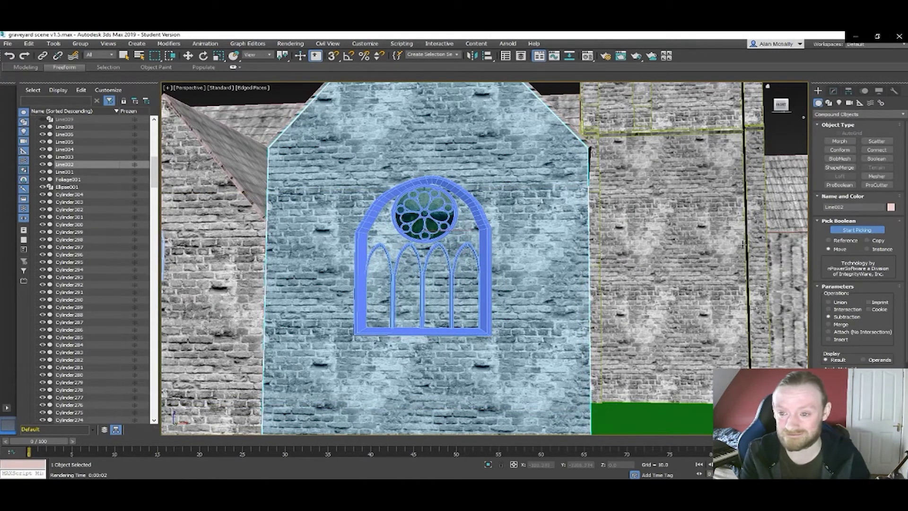
- Stop picking boolean operands and shift the gable wall's ProBoolean operand slightly along X
click(860, 229)
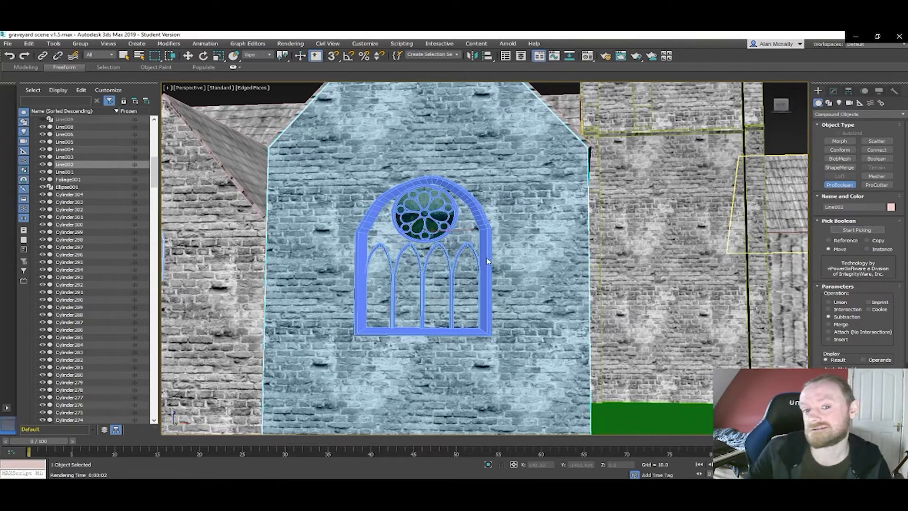
click(834, 94)
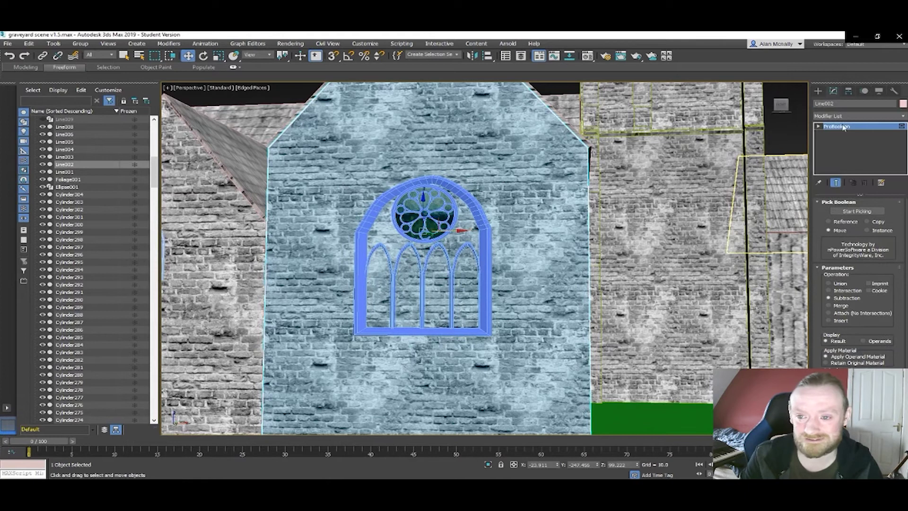
click(480, 224)
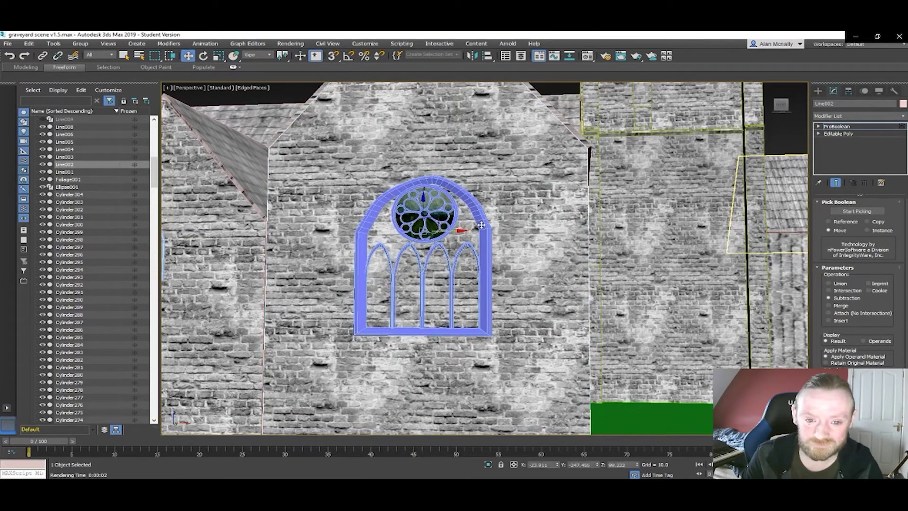
mouse_move(458, 231)
mouse_down()
mouse_move(522, 238)
mouse_move(465, 235)
mouse_up()
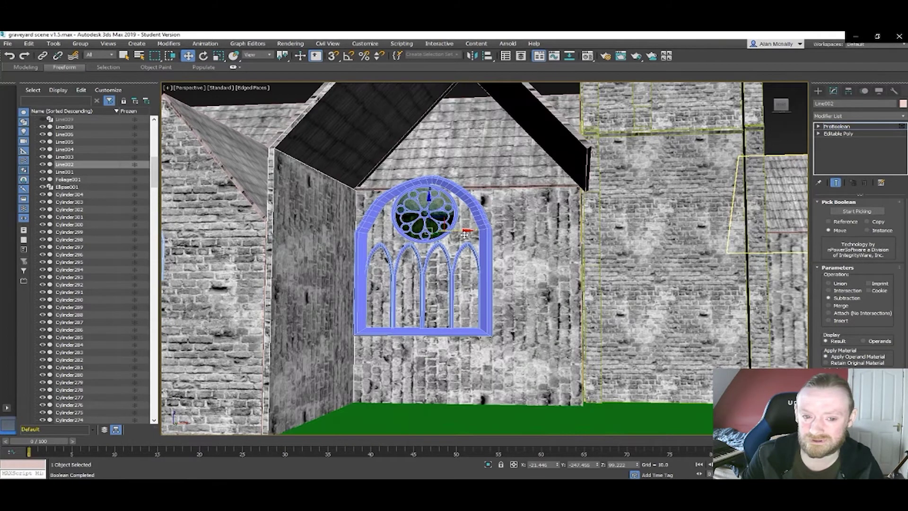
- Undo the last shift of the gable wall's boolean operand and clone the combined window along X, away from the gable wall
key(ctrl+z)
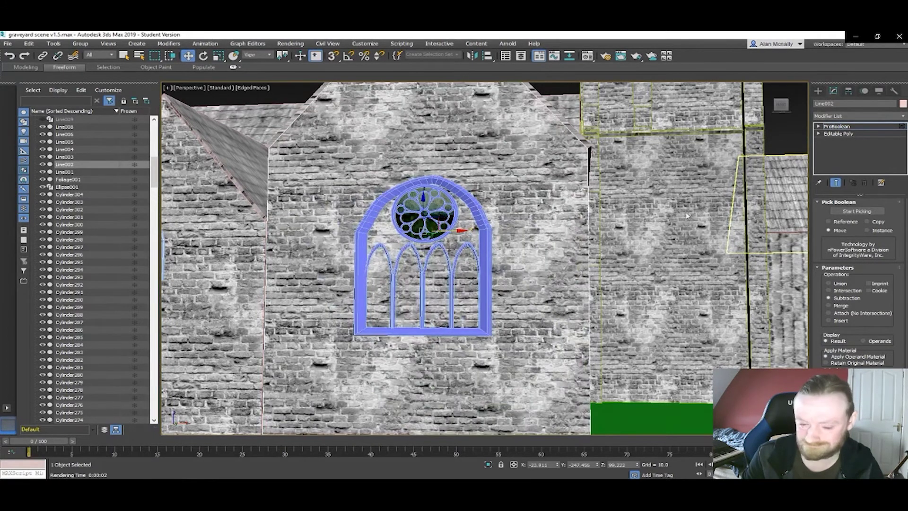
click(845, 134)
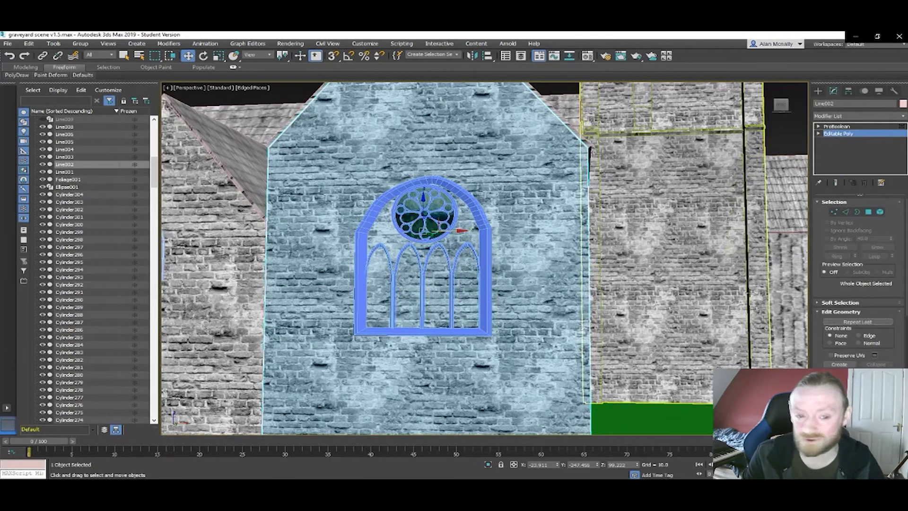
click(748, 293)
click(486, 268)
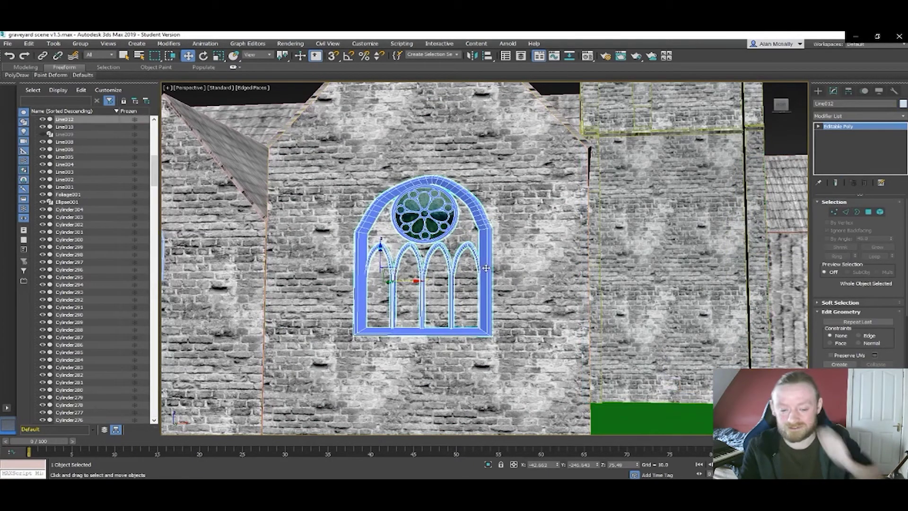
mouse_move(486, 268)
shift+mouse_down()
mouse_move(581, 288)
mouse_move(671, 283)
shift+mouse_up()
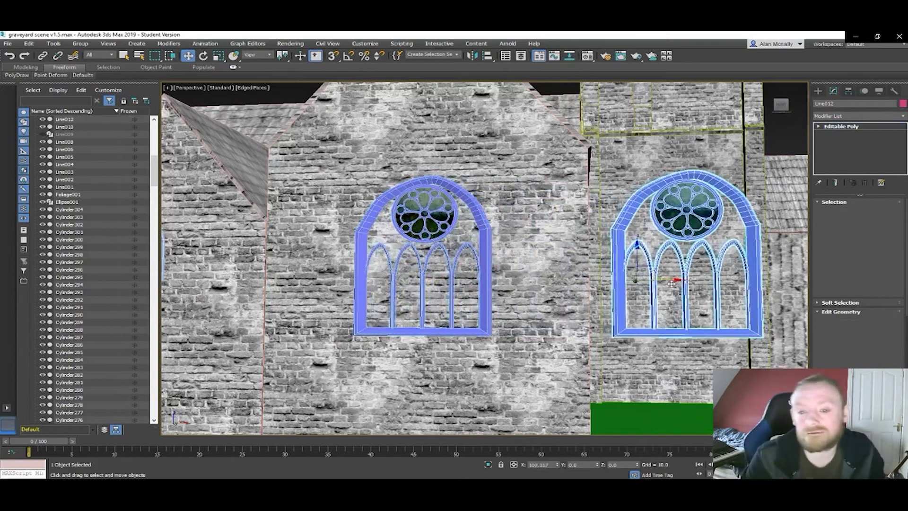
- Subtract the original combined window from the gable wall through the wall's existing ProBoolean, keeping the cloned window intact
click(457, 296)
click(546, 261)
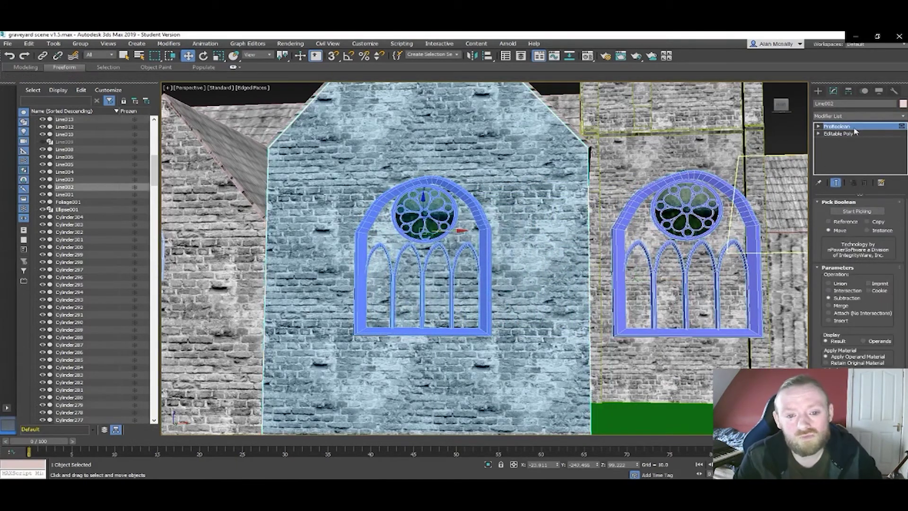
click(854, 211)
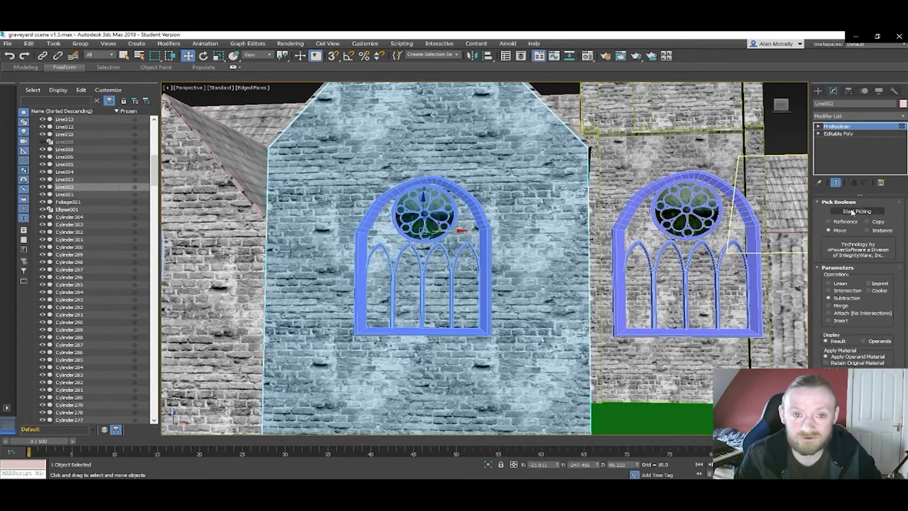
click(483, 272)
mouse_move(429, 279)
alt+middle_down()
mouse_move(442, 267)
mouse_move(442, 281)
mouse_move(405, 286)
mouse_move(434, 284)
alt+middle_up()
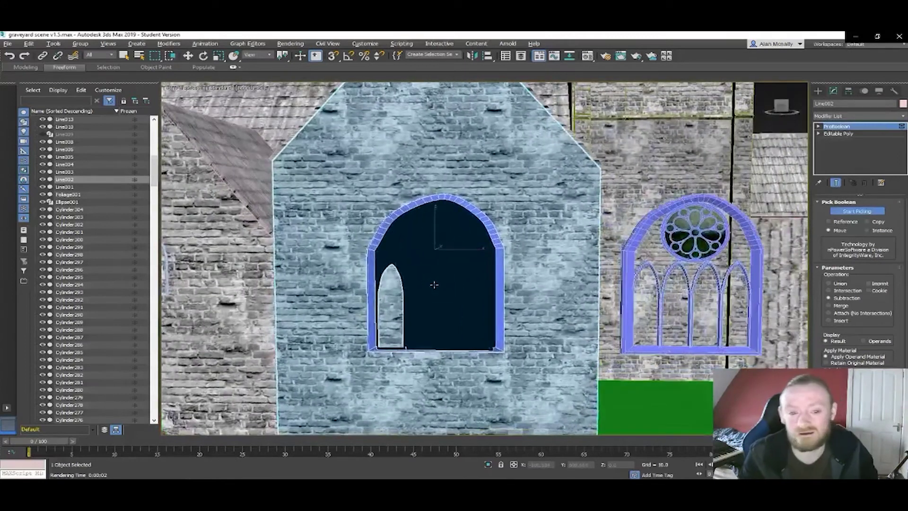
- Stop picking boolean operands and convert the cut gable wall to an Editable Poly
key(w)
right_click(524, 245)
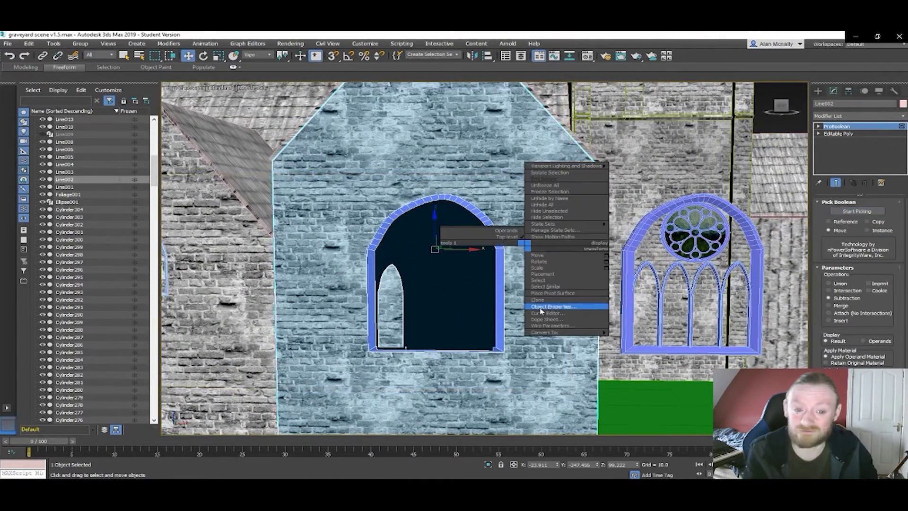
mouse_move(543, 332)
click(635, 339)
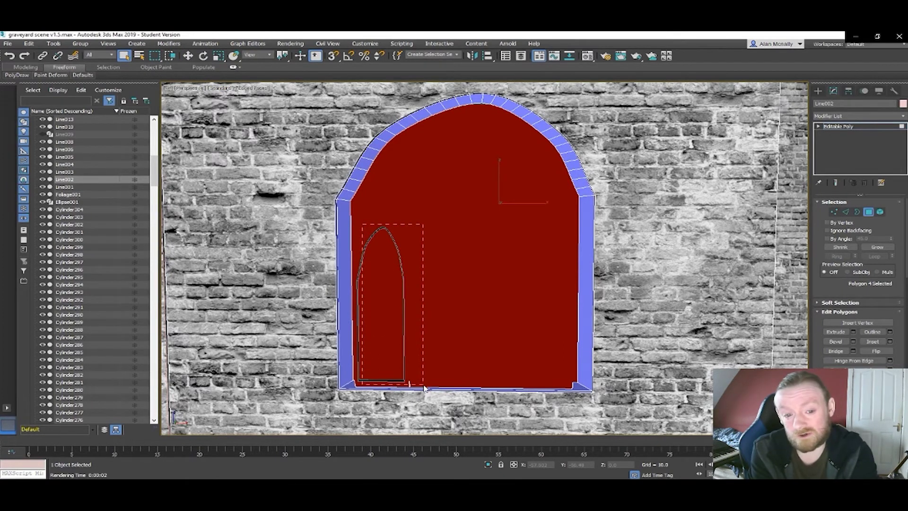
- Delete the leftover small arch, sill and sliver polygons inside the wall opening, leaving the large back face out of the selection
scroll(413, 376, down, 4)
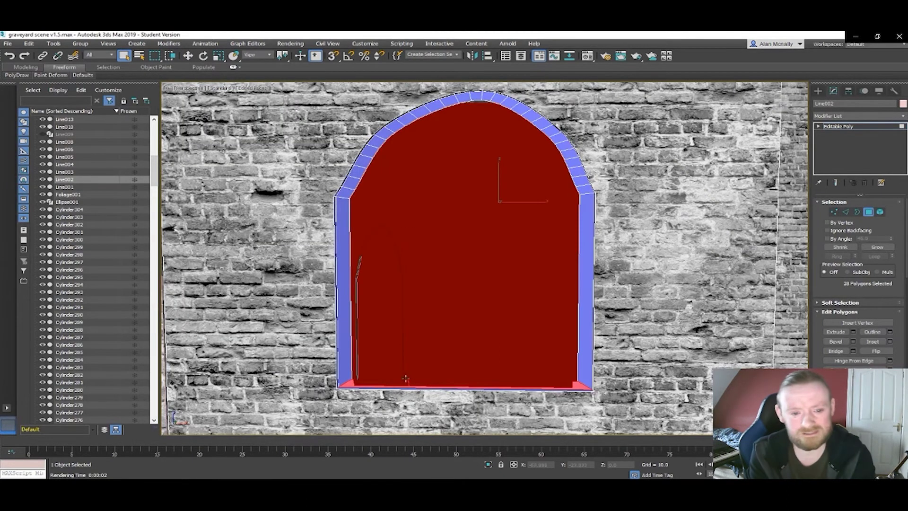
key(Delete)
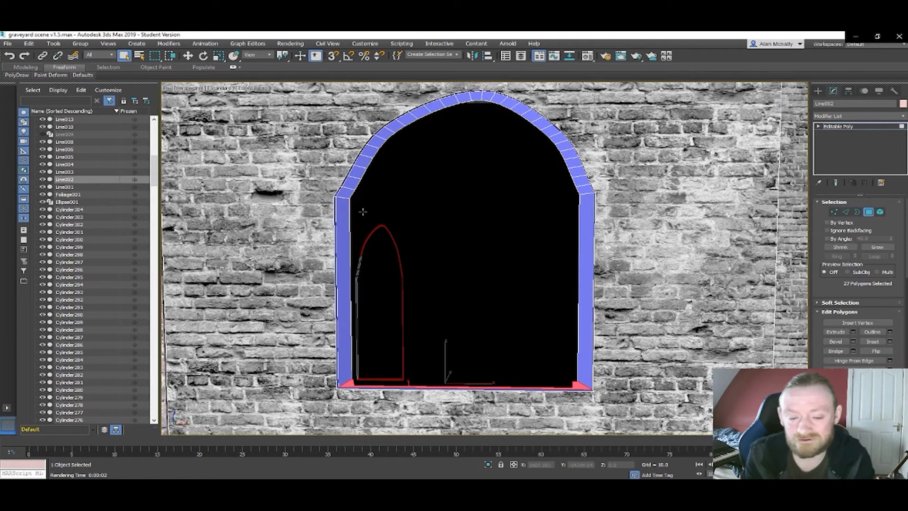
alt+drag(342, 381, 606, 403)
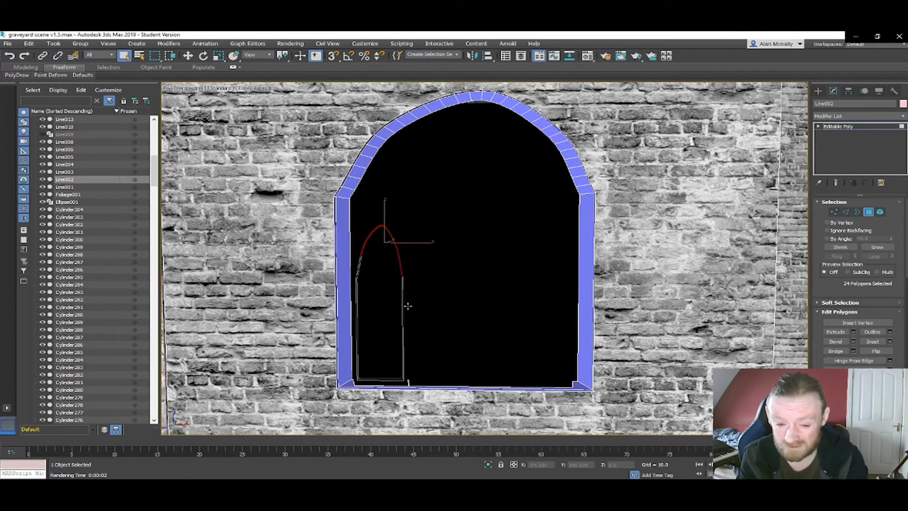
ctrl+drag(356, 224, 418, 381)
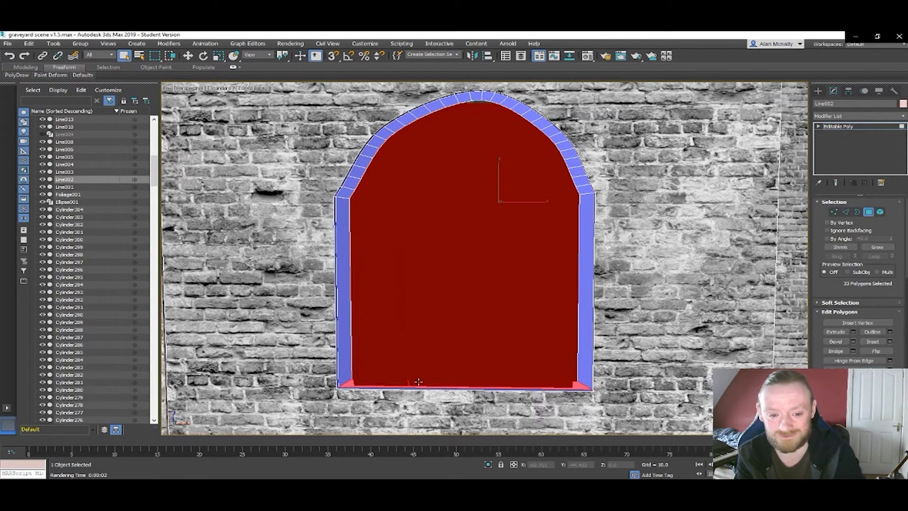
alt+click(385, 384)
alt+click(354, 385)
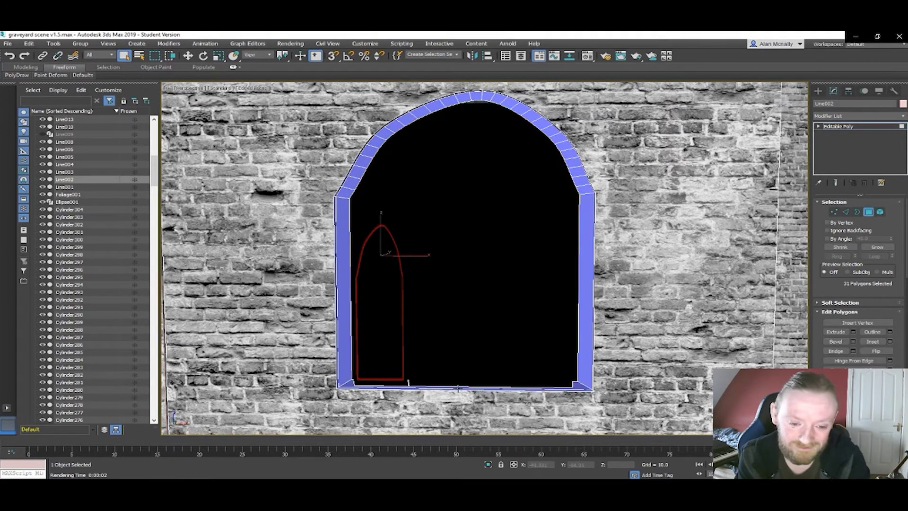
scroll(439, 383, up, 4)
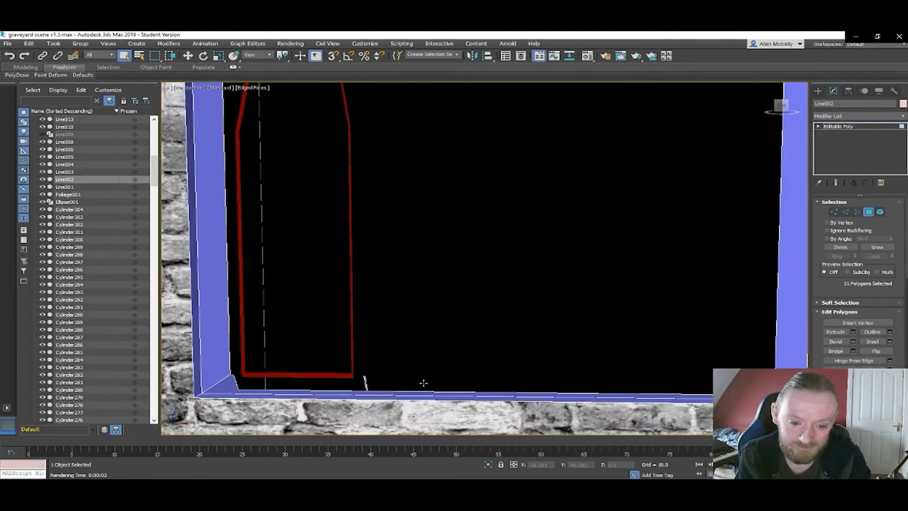
ctrl+click(364, 383)
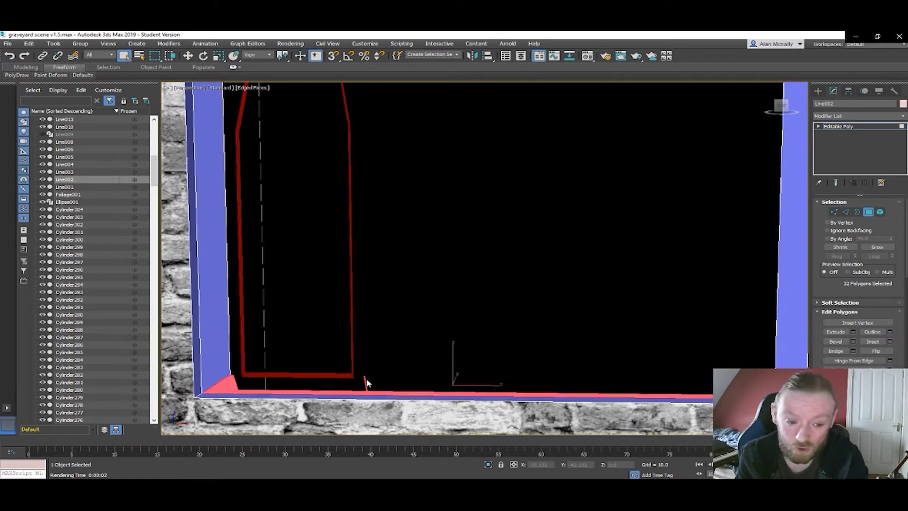
scroll(381, 343, down, 4)
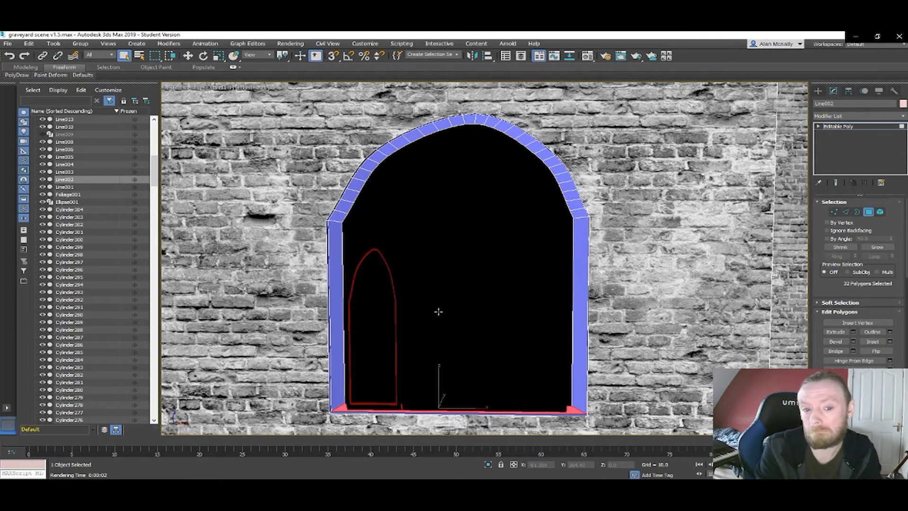
key(Delete)
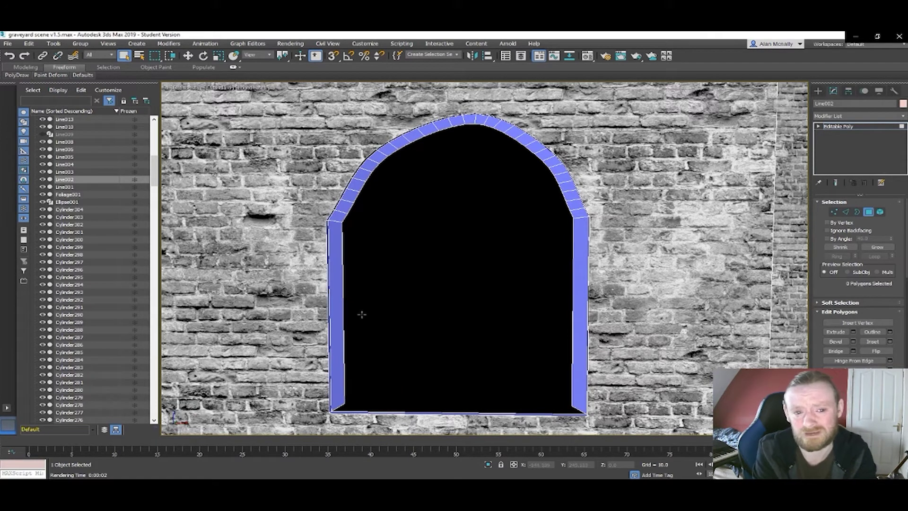
- Delete the polygons lining both sides and the arch of the wall opening, keeping the large back face out of the selection
click(335, 313)
key(Delete)
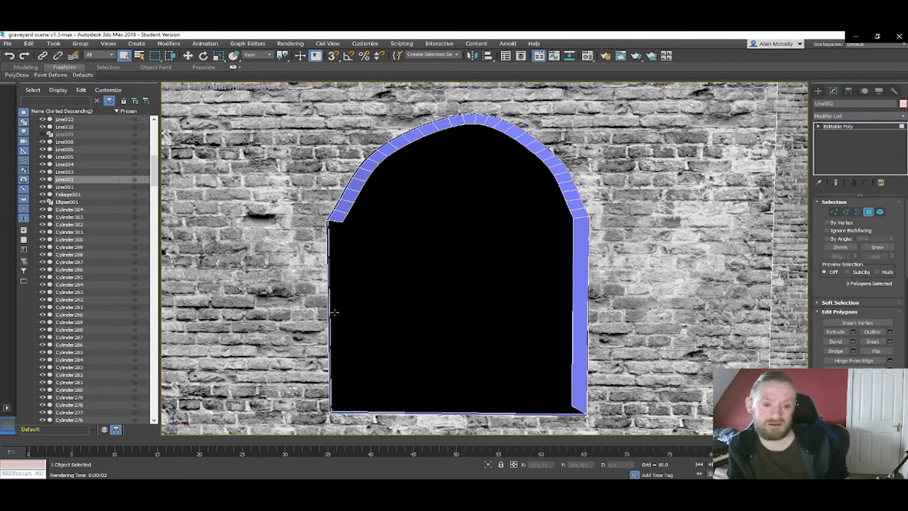
click(358, 252)
drag(361, 209, 355, 188)
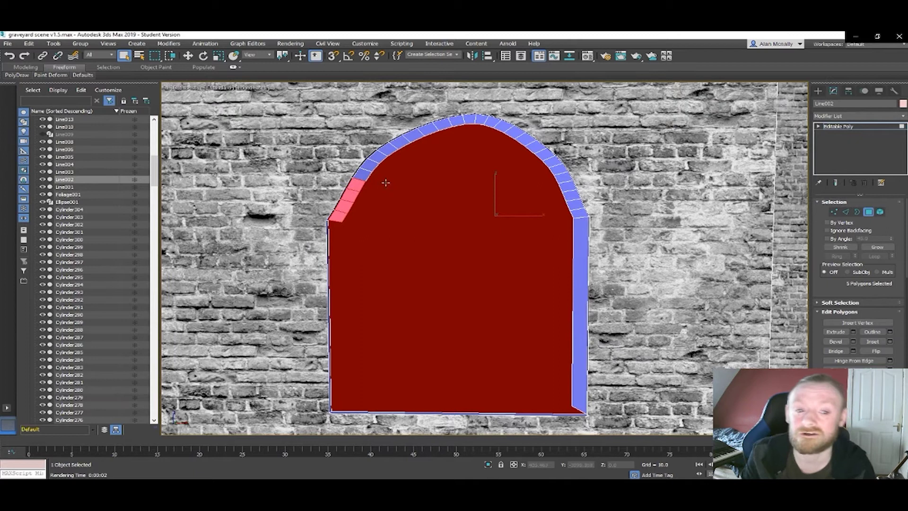
ctrl+click(368, 170)
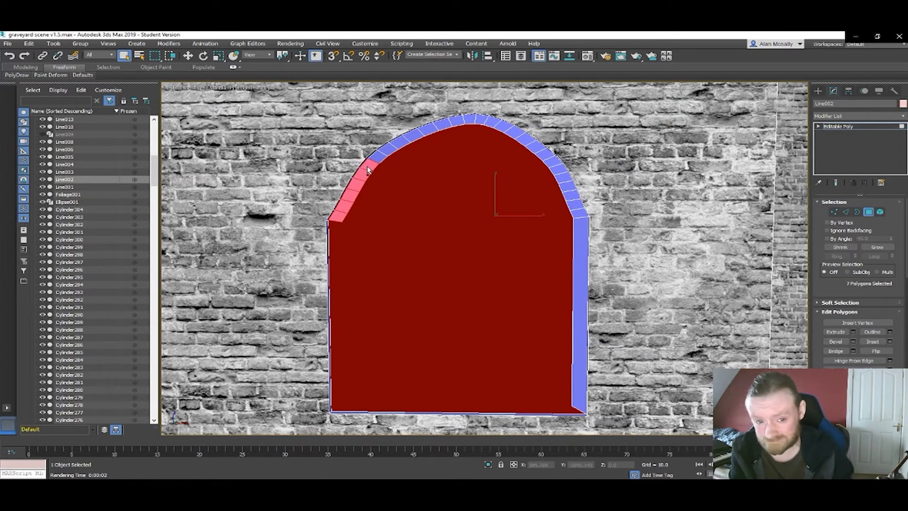
ctrl+drag(425, 183, 401, 140)
ctrl+drag(450, 164, 425, 126)
ctrl+drag(468, 149, 506, 125)
ctrl+drag(516, 173, 543, 158)
ctrl+drag(541, 190, 558, 171)
ctrl+drag(553, 204, 564, 185)
ctrl+drag(561, 219, 575, 206)
ctrl+drag(558, 251, 578, 262)
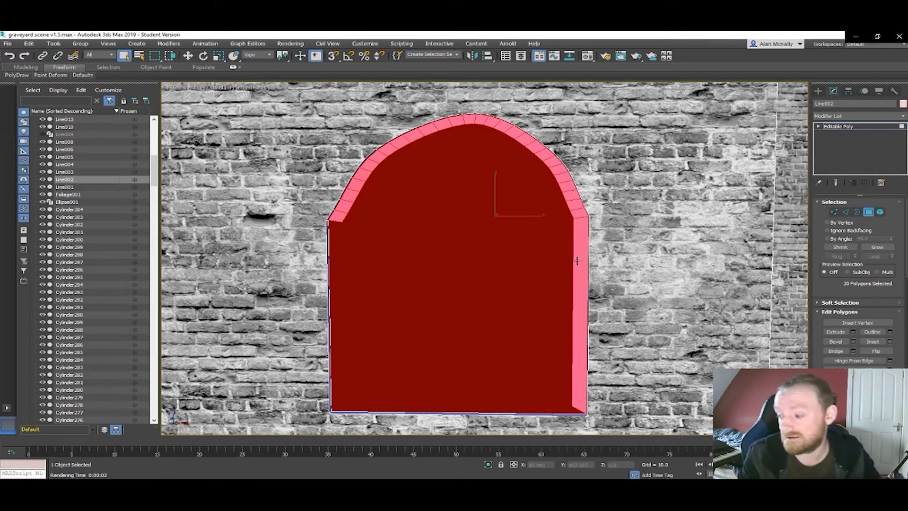
alt+click(532, 259)
key(ctrl+d)
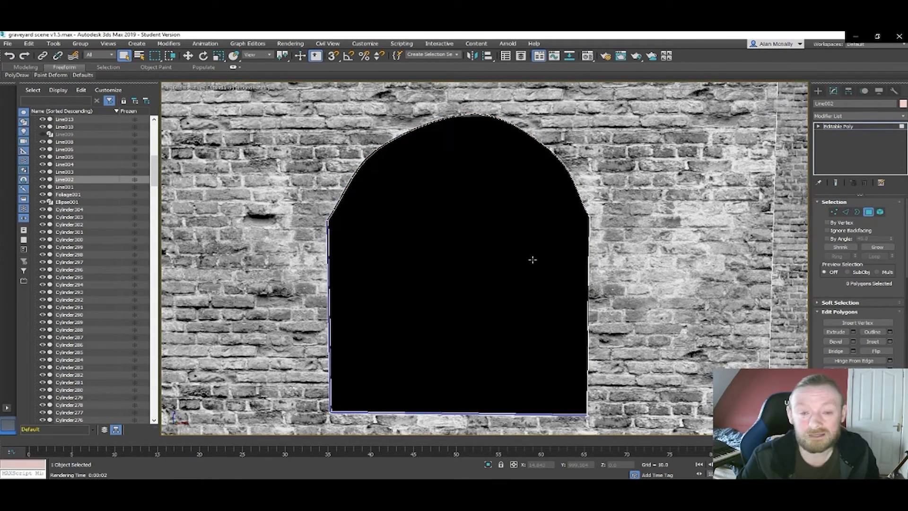
- Leave the wall's polygon level and move the cloned window along X into the gable wall's opening
scroll(495, 242, down, 5)
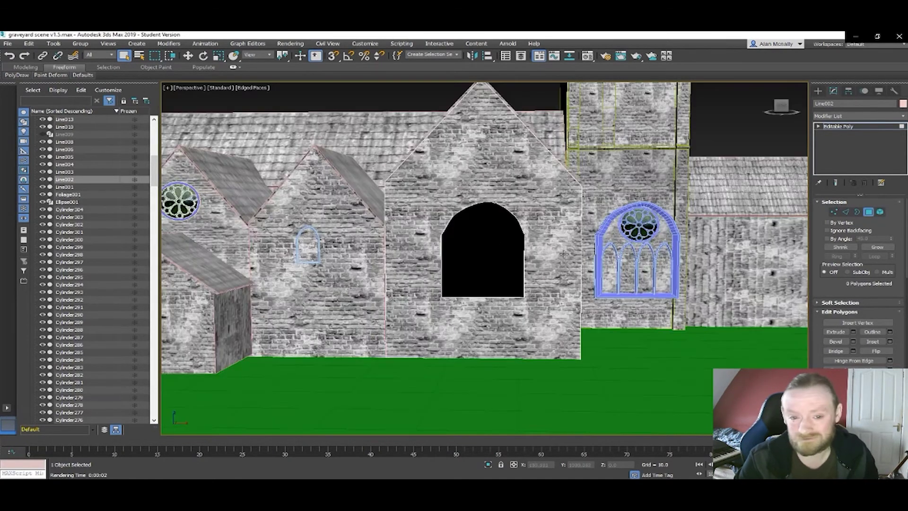
click(838, 126)
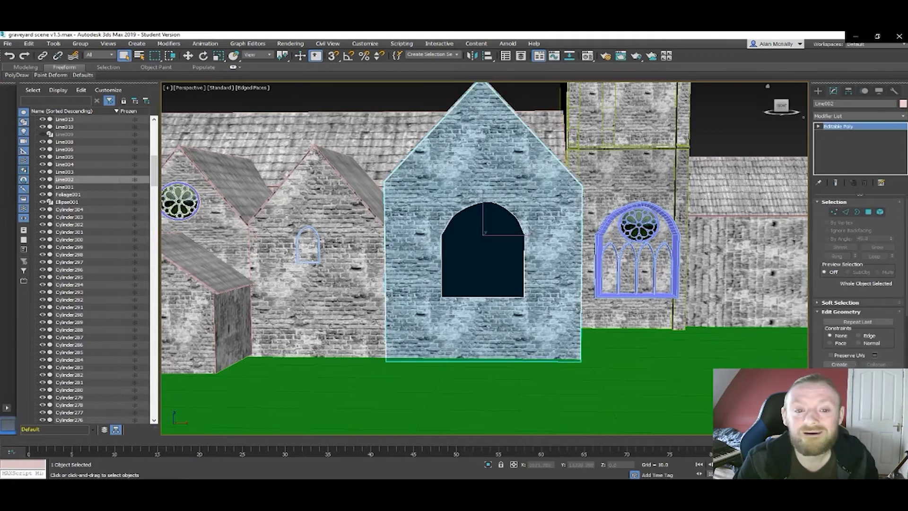
click(633, 209)
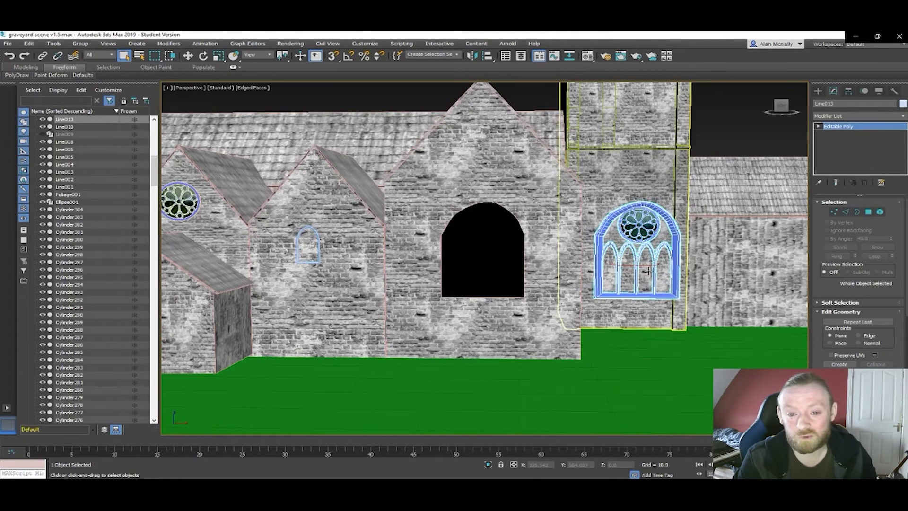
key(w)
drag(648, 265, 494, 265)
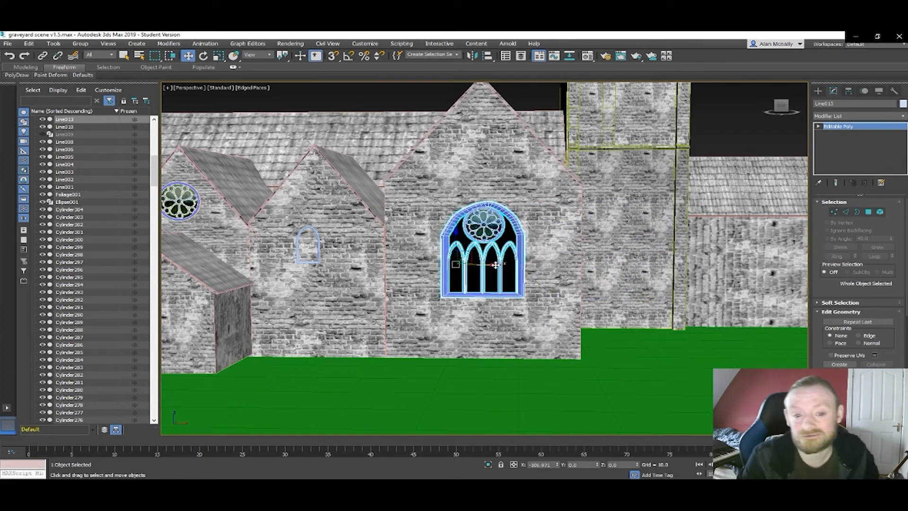
- Select the glass behind the round rose tracery at Element level, test moving it sideways and delete it from the window
scroll(495, 265, up, 10)
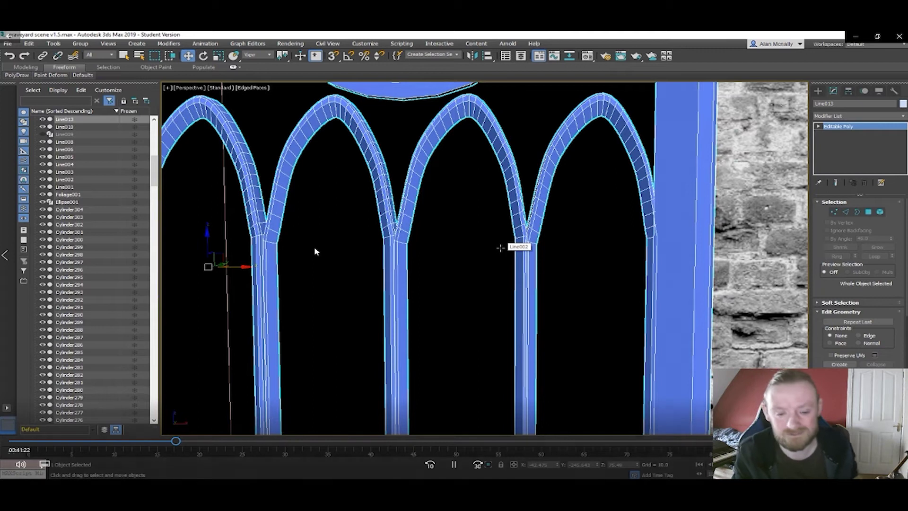
middle_drag(476, 136, 491, 256)
scroll(491, 256, down, 3)
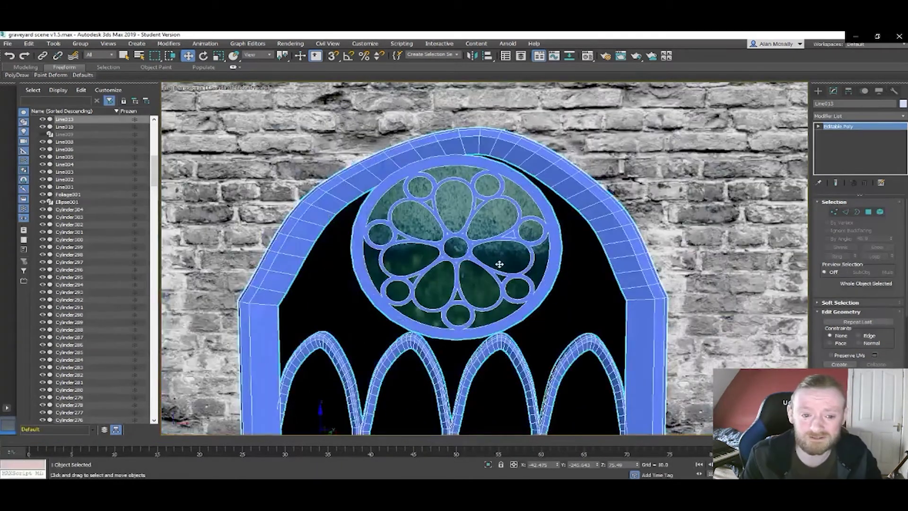
click(818, 127)
click(818, 126)
click(819, 127)
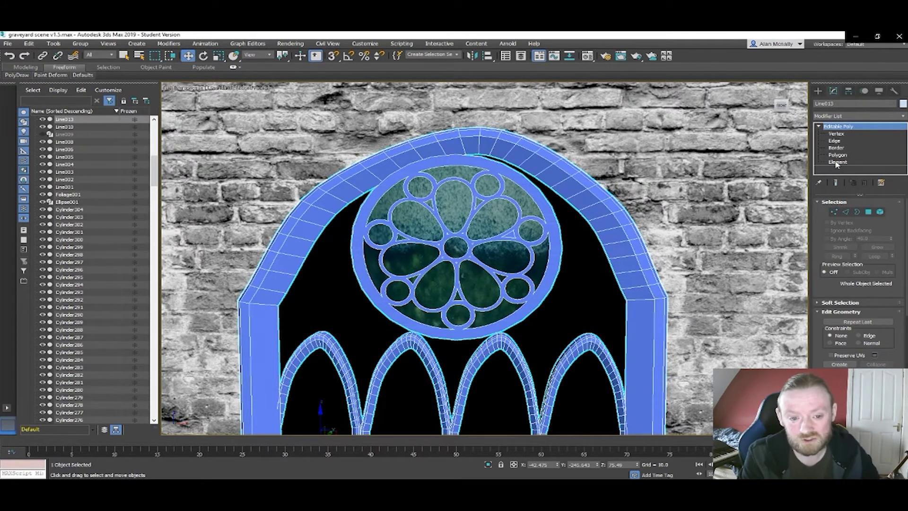
click(837, 162)
click(499, 219)
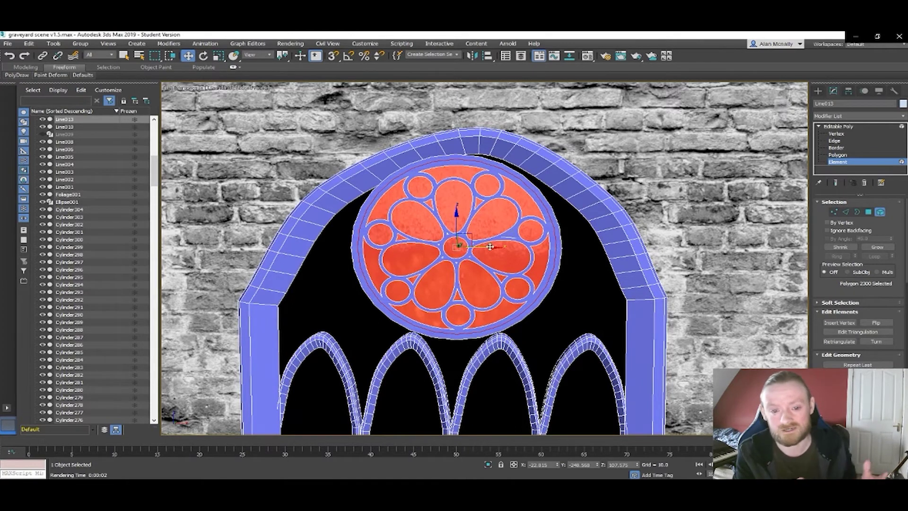
drag(490, 247, 508, 246)
drag(626, 256, 527, 253)
key(Delete)
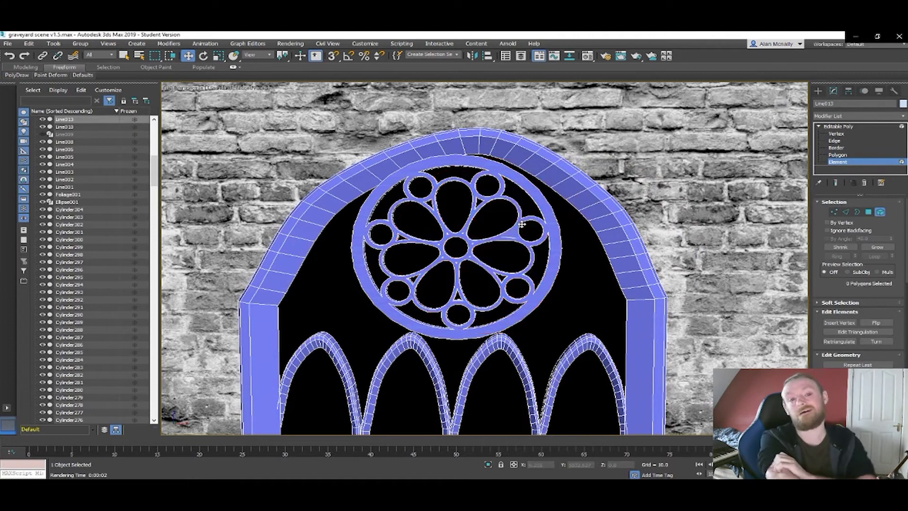
- Return the window to object level and switch to the four-viewport layout
scroll(548, 272, down, 4)
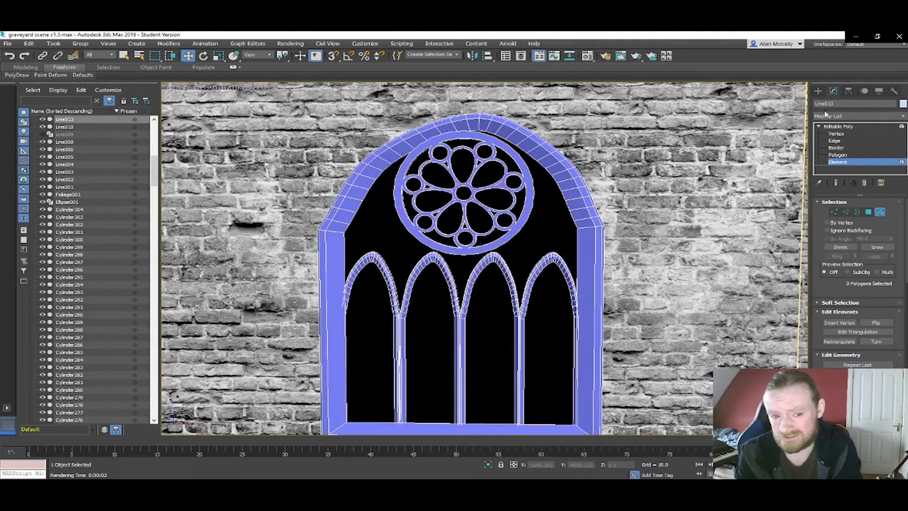
click(836, 128)
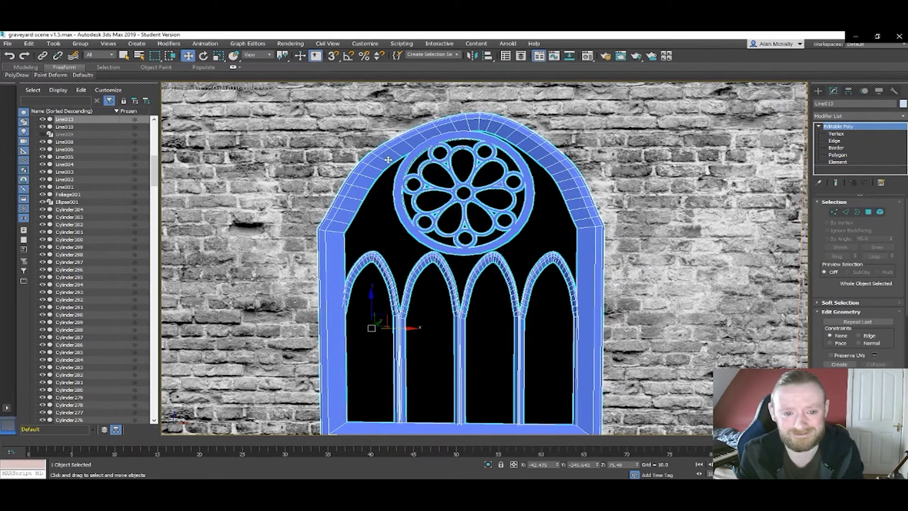
key(alt+w)
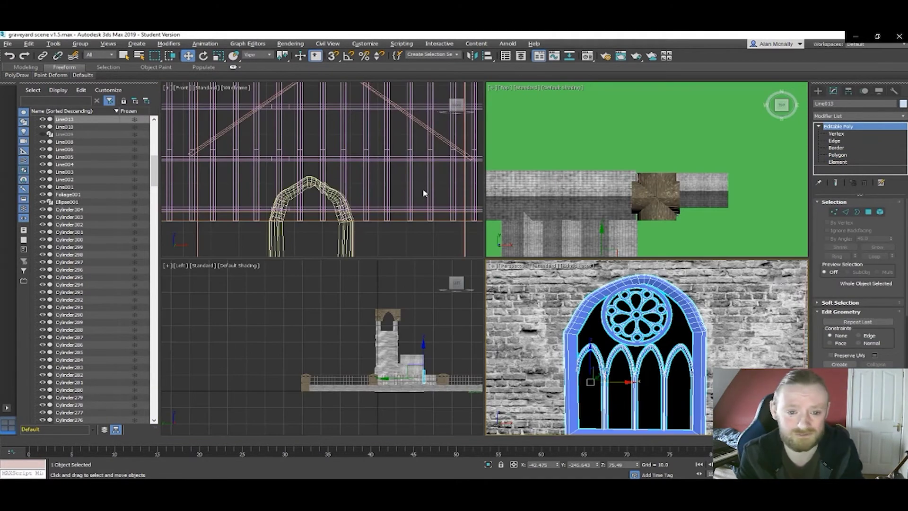
- Isolate the arched window in the gable wall and frame it in a maximized Front viewport
click(449, 184)
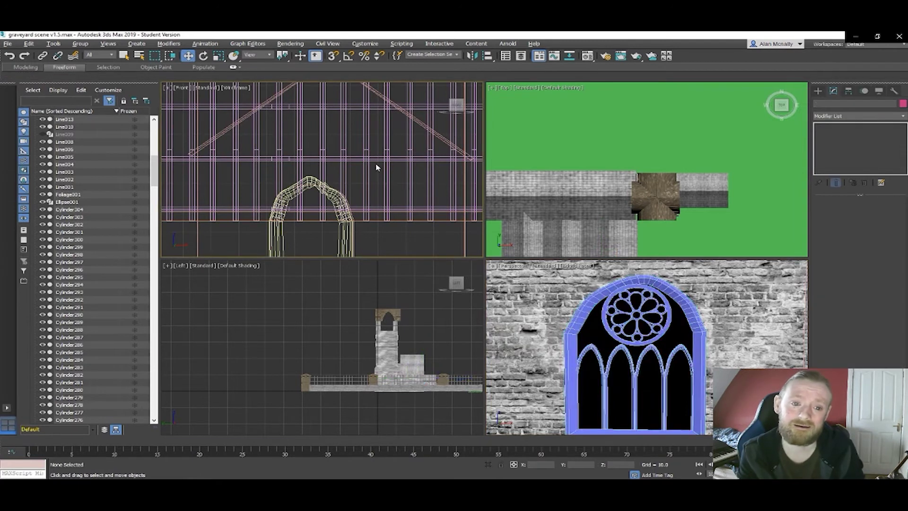
key(alt+w)
scroll(448, 247, down, 8)
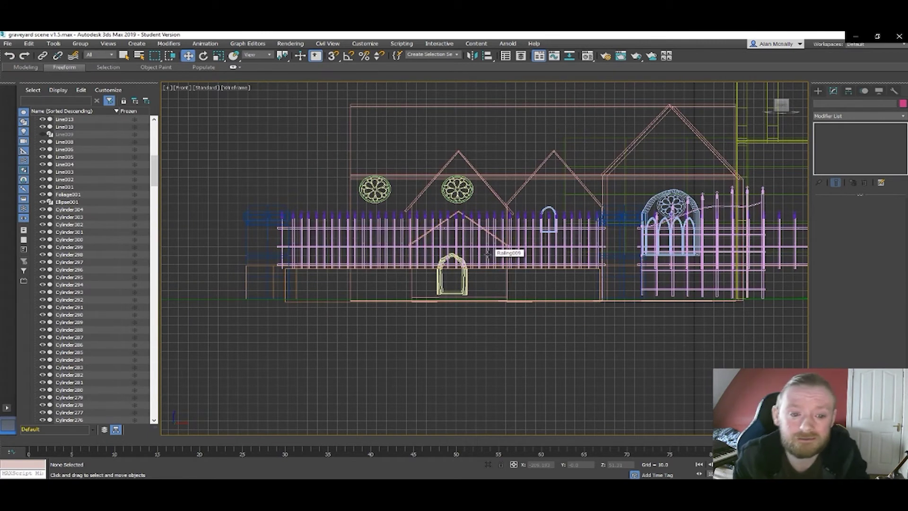
key(alt+w)
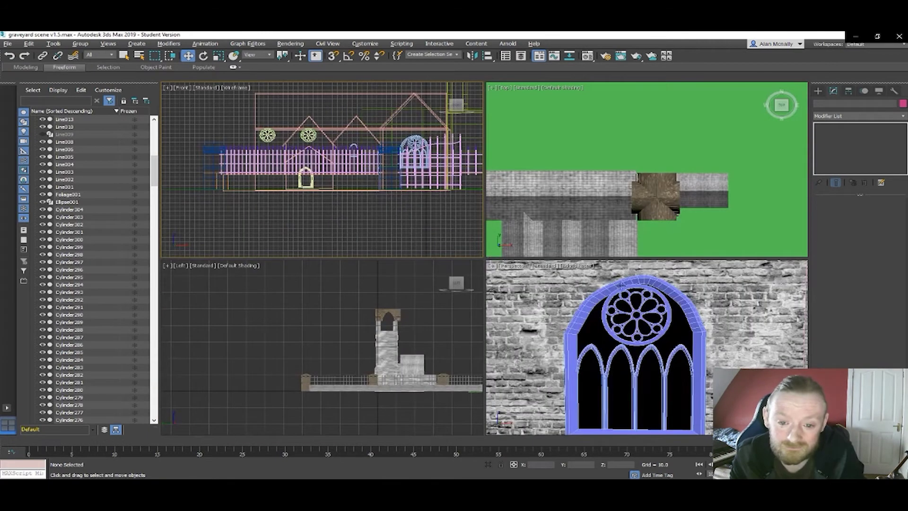
click(600, 301)
click(599, 299)
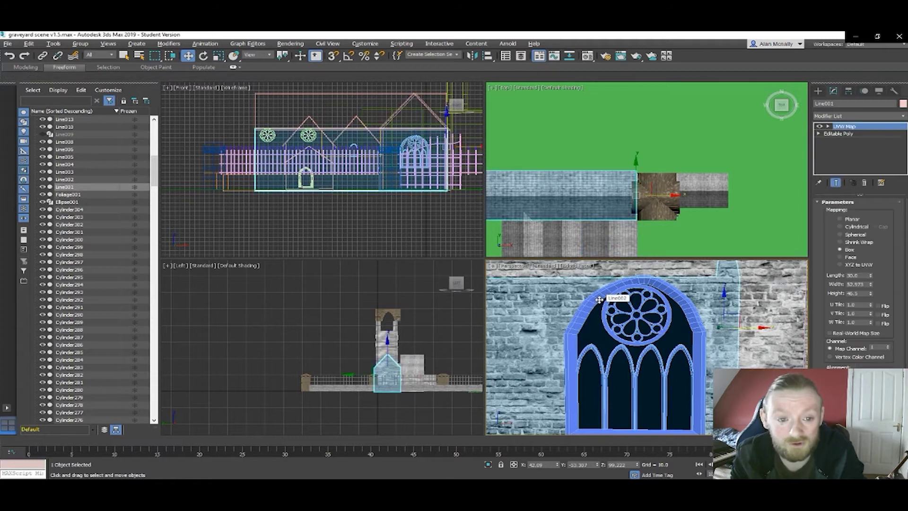
click(598, 295)
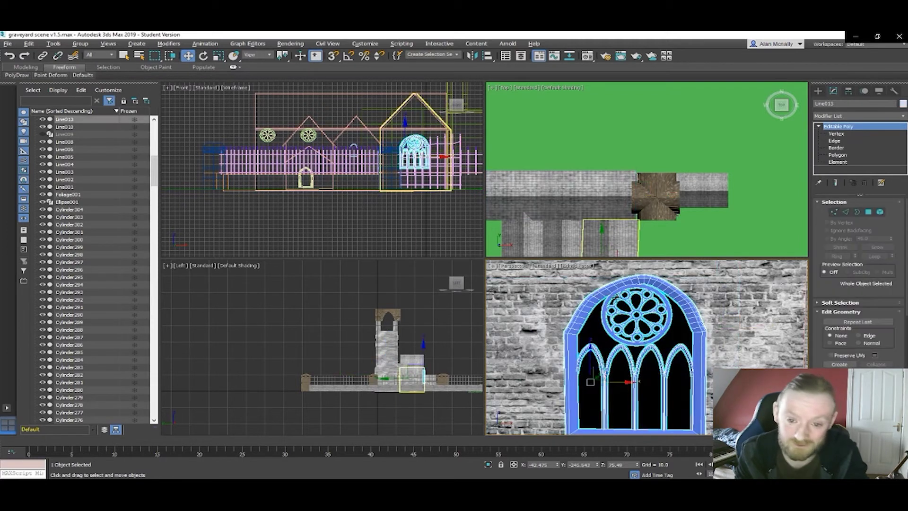
key(alt+q)
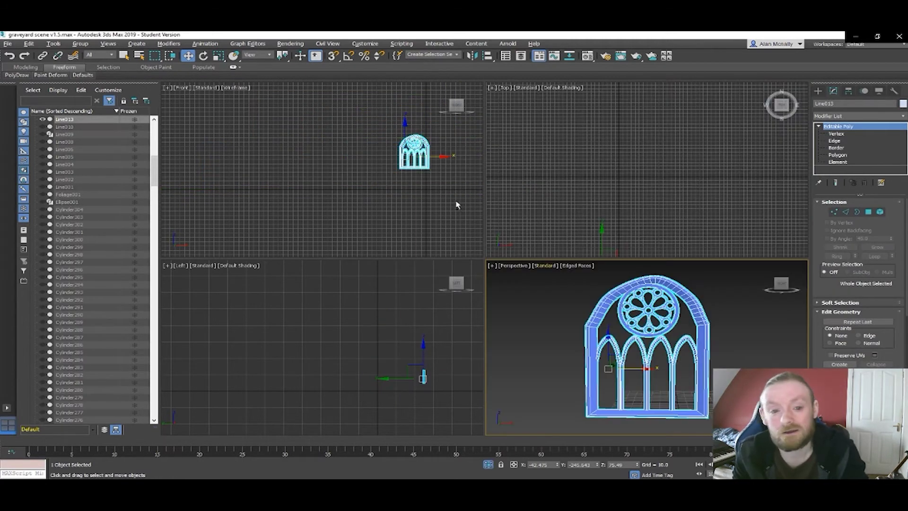
click(427, 185)
key(alt+w)
middle_drag(754, 219, 551, 282)
scroll(554, 221, up, 5)
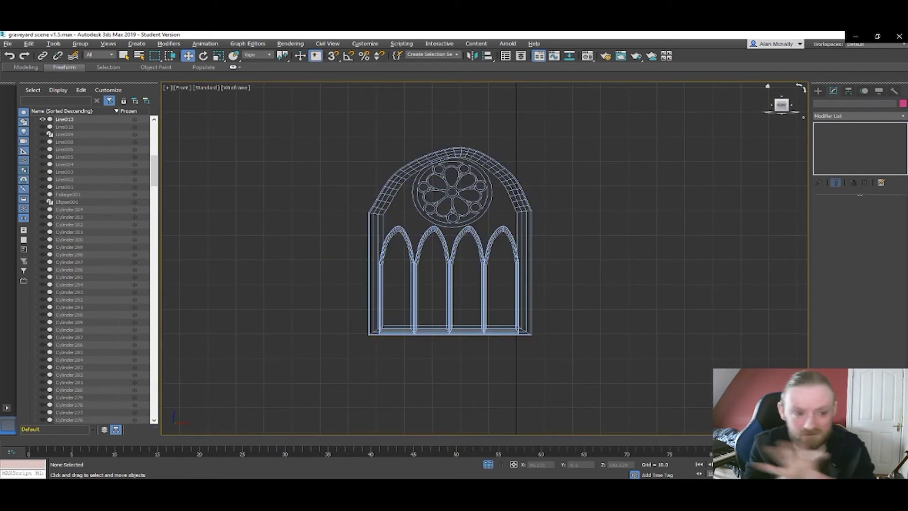
- Create a thin standard Box over the window for its glass, about 68 high and 1.2 thick
click(817, 90)
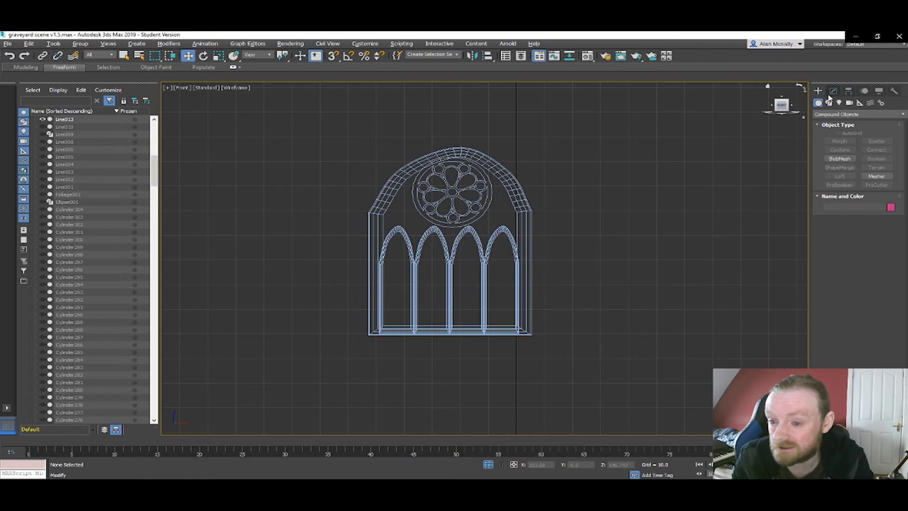
click(850, 116)
click(836, 124)
click(838, 141)
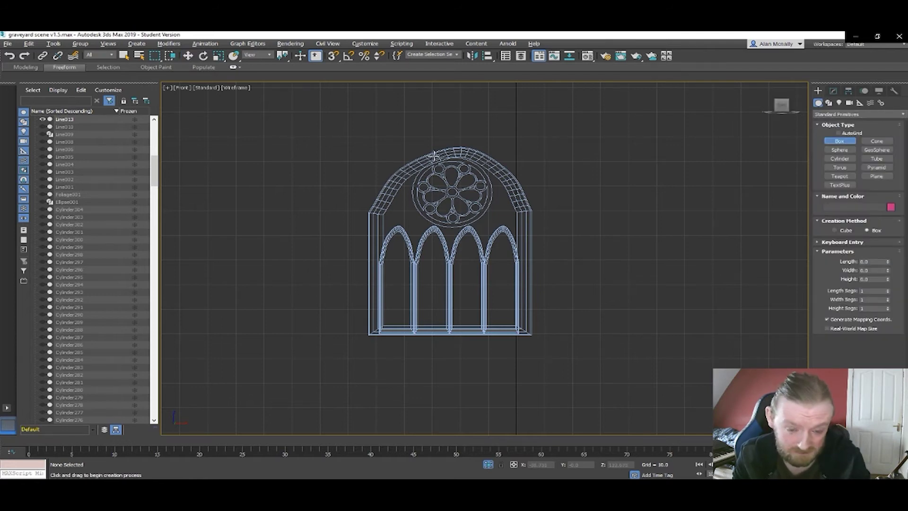
drag(386, 167, 526, 335)
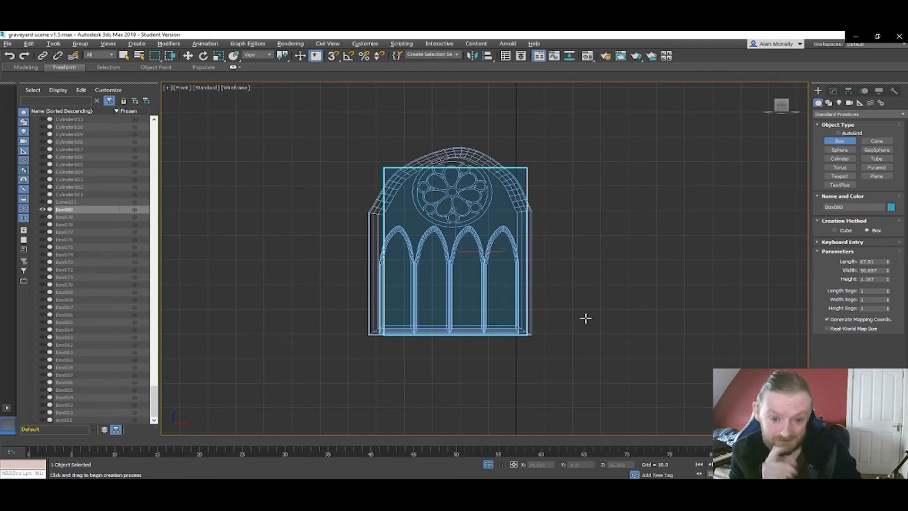
- In a maximized Perspective view, move the glass box along Y until it sits inside the window frame
key(alt+w)
click(556, 338)
key(alt+w)
alt+middle_drag(574, 345, 503, 350)
right_click(533, 298)
key(w)
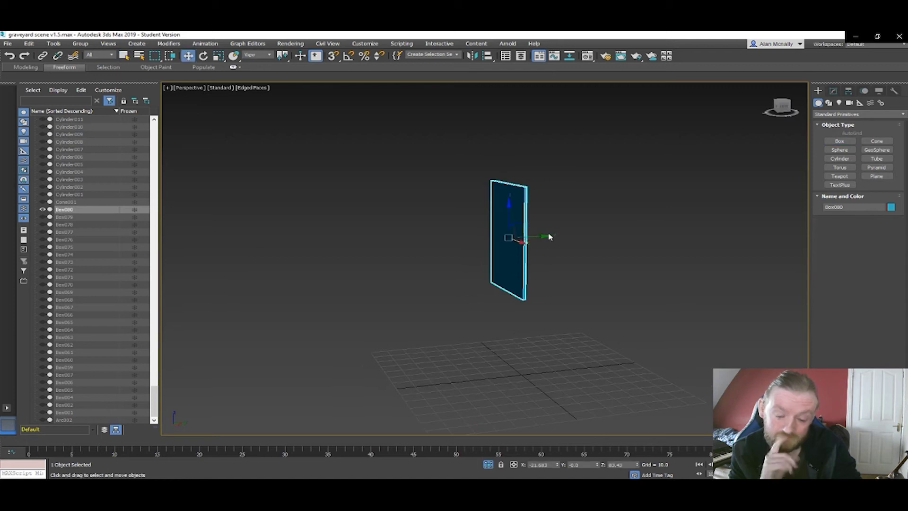
drag(545, 236, 315, 268)
middle_drag(327, 268, 499, 259)
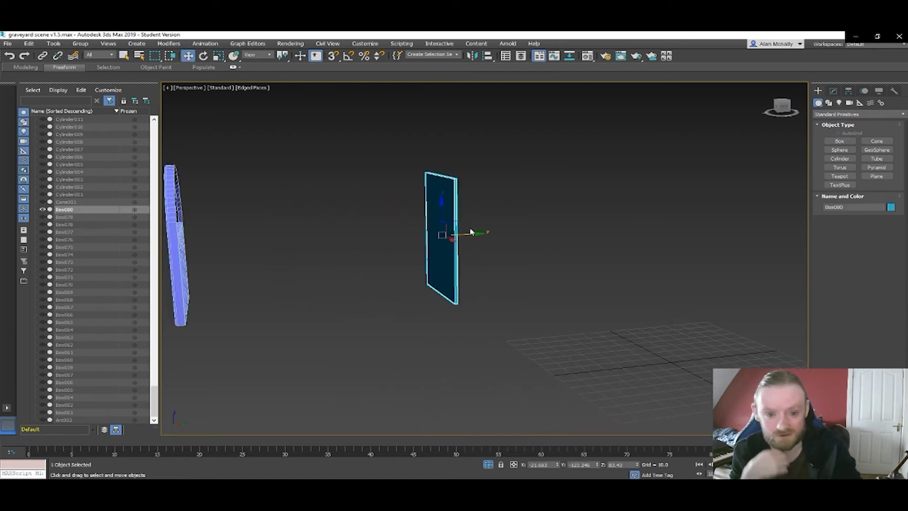
drag(476, 235, 221, 265)
middle_drag(222, 266, 480, 295)
- Scale the glass box to about 110% along both Z and X to span the window frame
key(e)
key(r)
drag(401, 215, 400, 212)
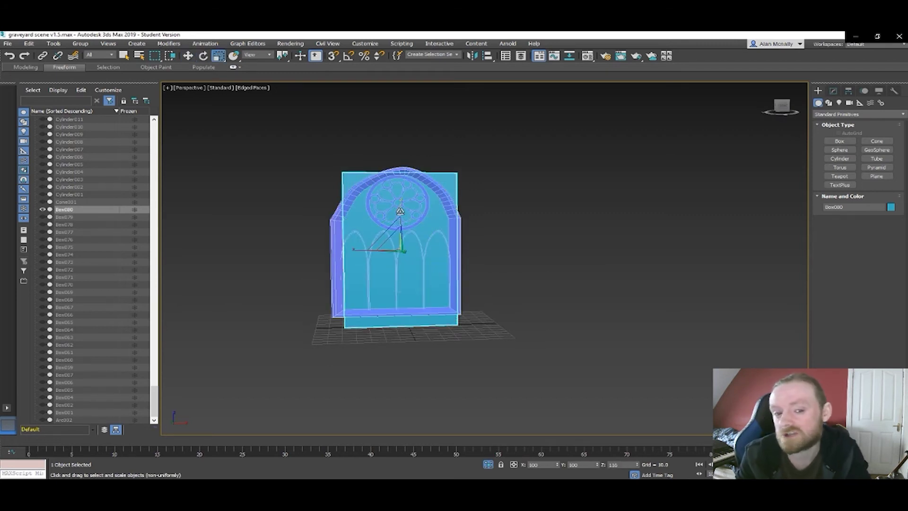
mouse_move(460, 243)
alt+middle_down()
mouse_move(365, 251)
mouse_move(473, 247)
mouse_move(445, 247)
alt+middle_up()
drag(443, 250, 448, 249)
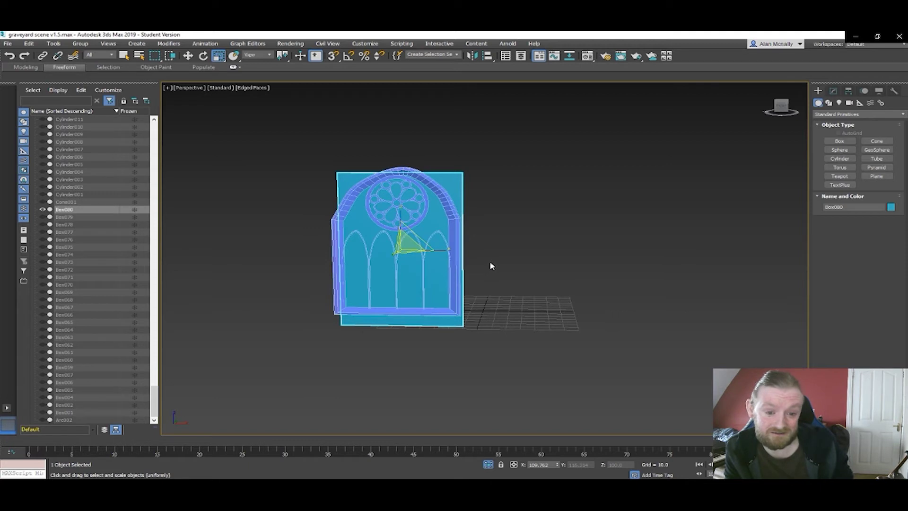
- End the isolation to bring back the rest of the graveyard scene around the window
right_click(517, 257)
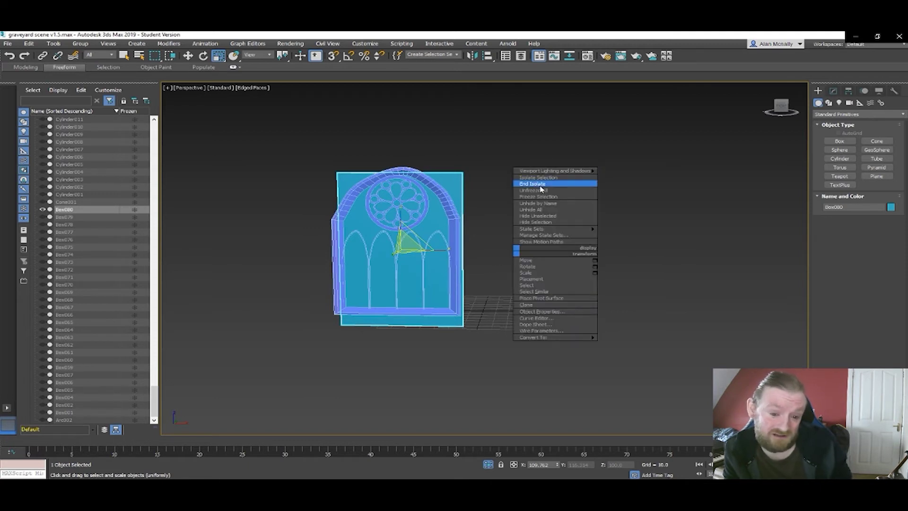
click(544, 183)
scroll(519, 270, down, 2)
scroll(519, 270, up, 2)
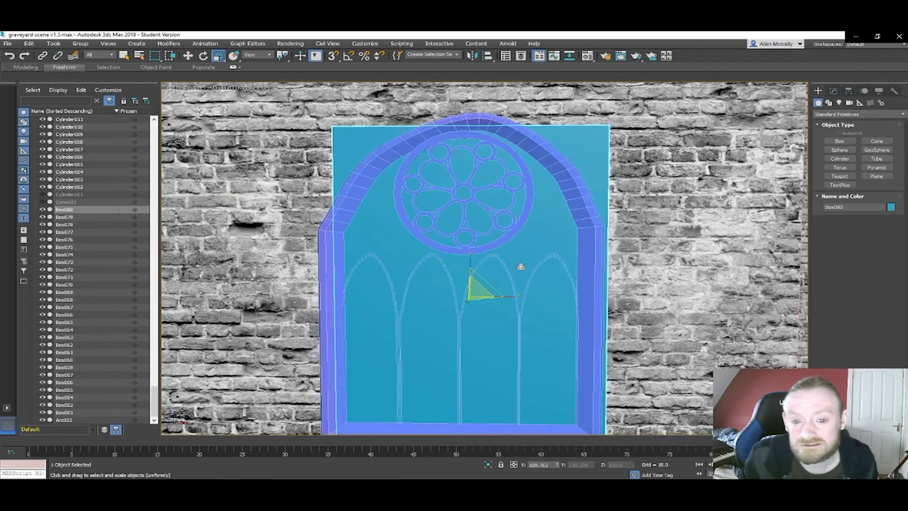
- Open the Material Editor and apply a UVW Map modifier with Box mapping to the glass box
key(m)
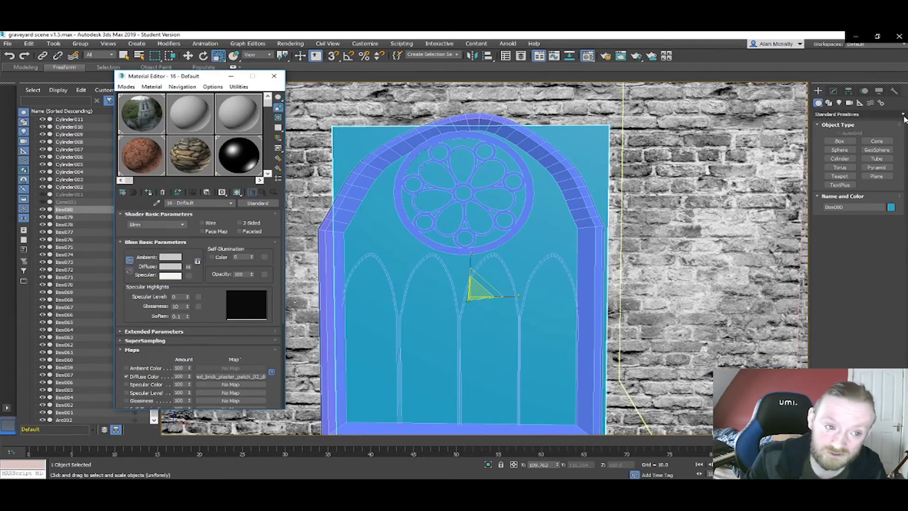
click(833, 90)
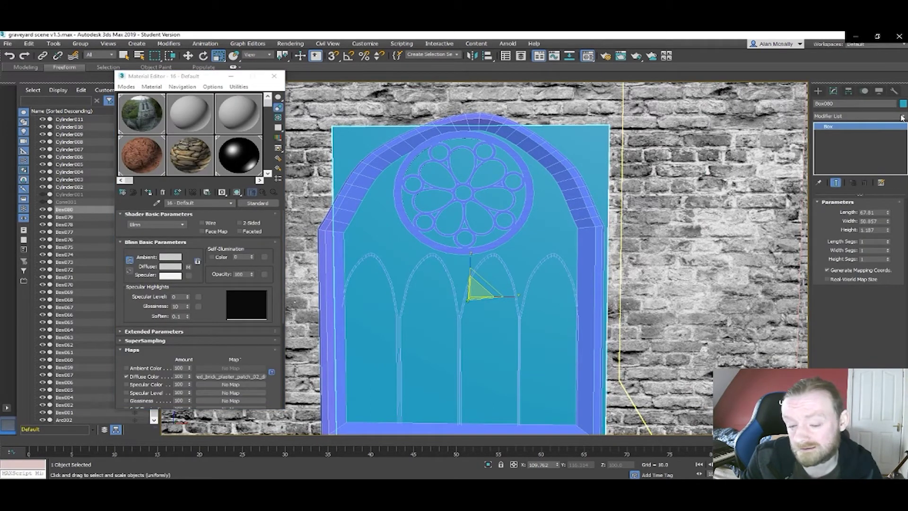
click(902, 116)
text(uvw)
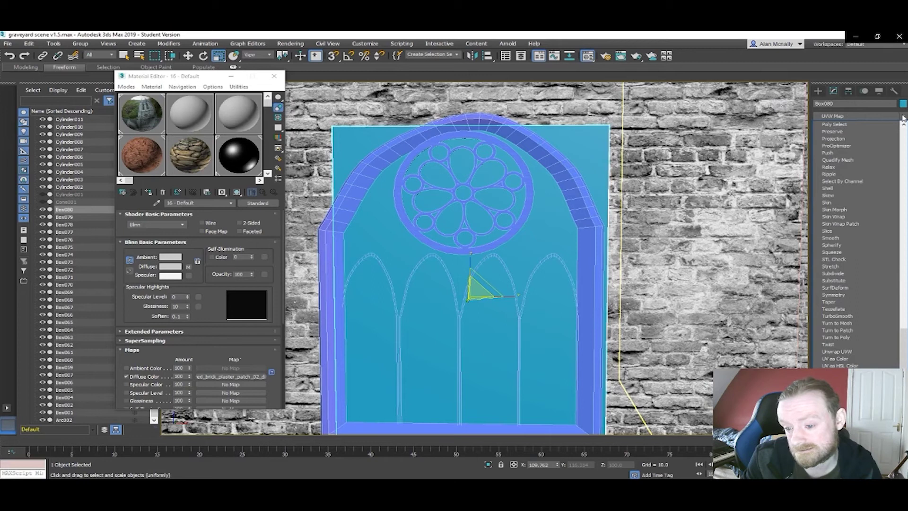
key(Return)
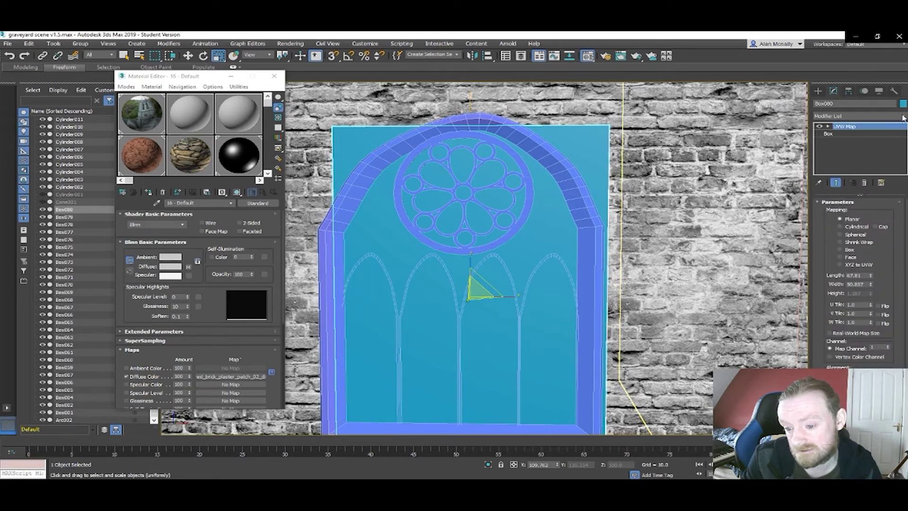
click(840, 250)
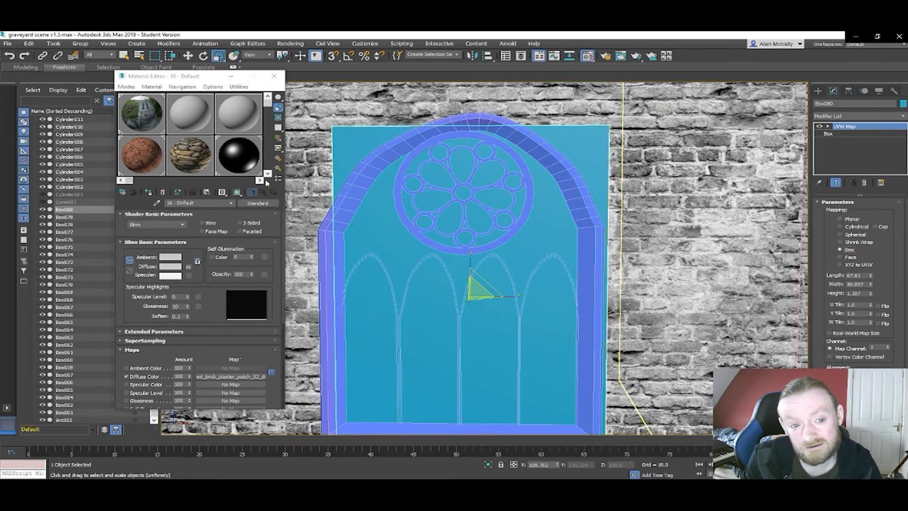
- Find the Frosted Glass material among the sample slots and assign it to the glass box
click(260, 180)
click(260, 180)
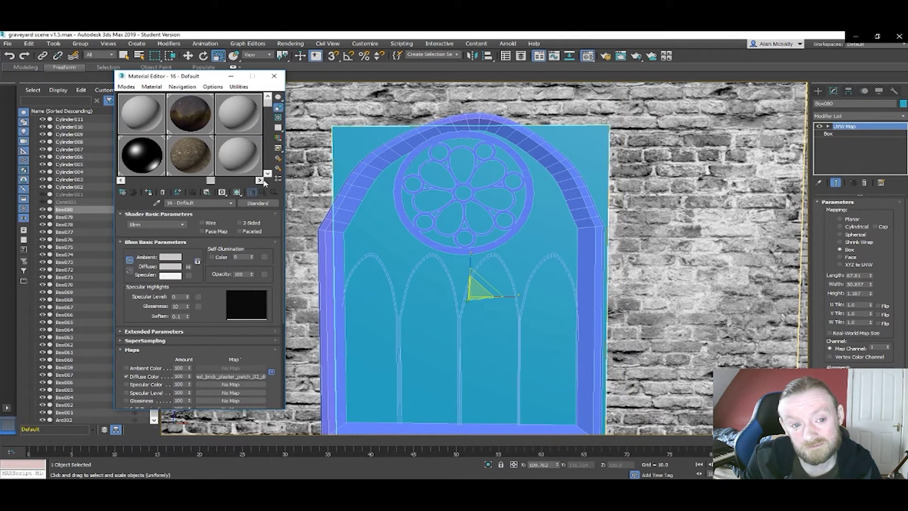
click(268, 174)
click(268, 174)
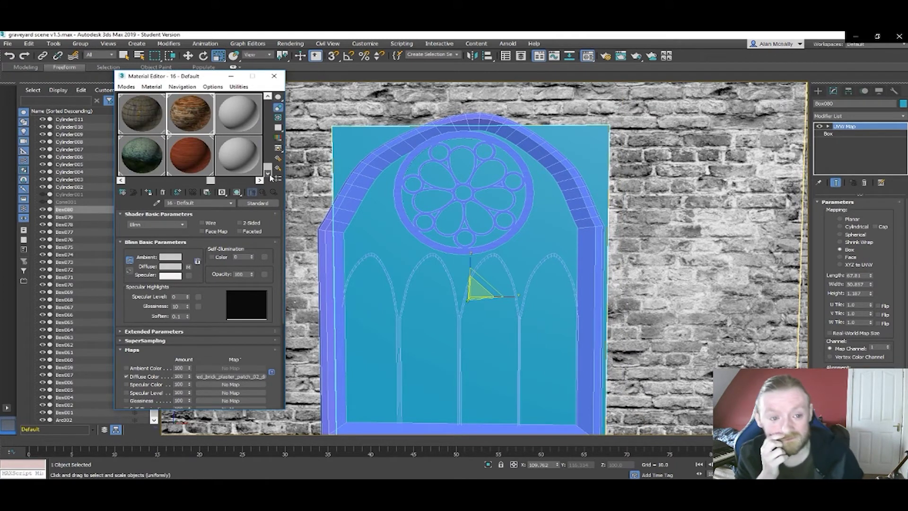
click(143, 159)
click(148, 192)
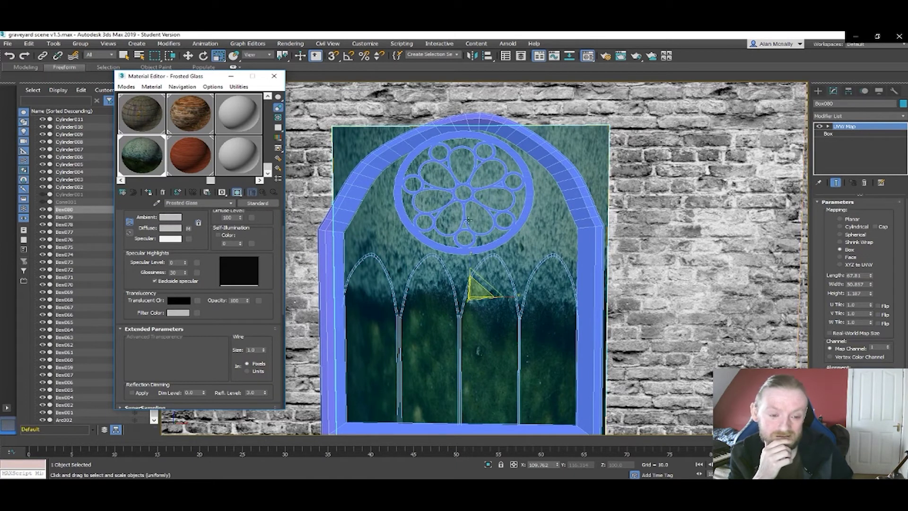
- Move the glass box slightly along Y so it sits behind the window's mullions and rose tracery
scroll(507, 219, down, 2)
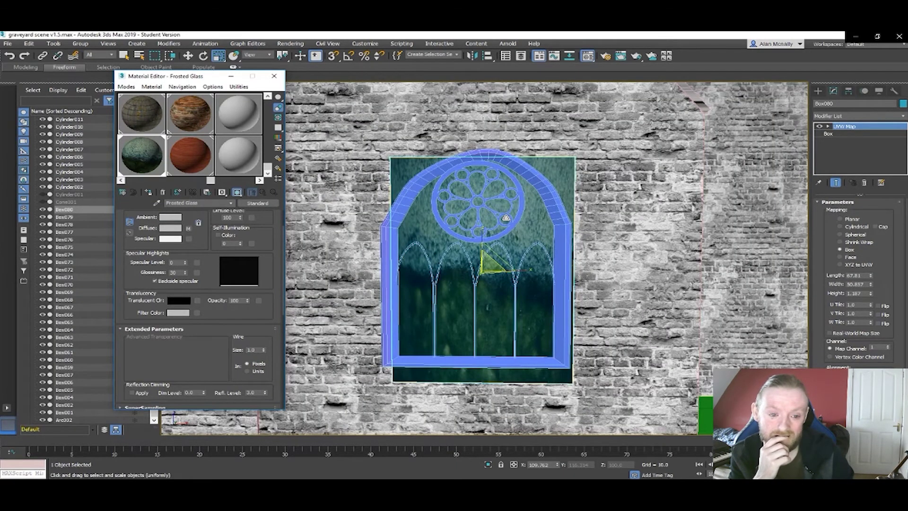
alt+middle_drag(511, 240, 453, 246)
key(w)
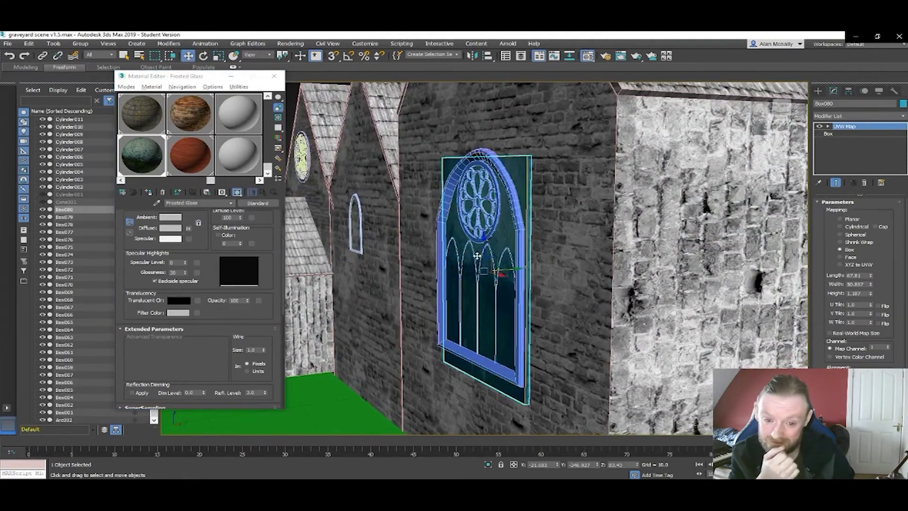
drag(518, 269, 522, 269)
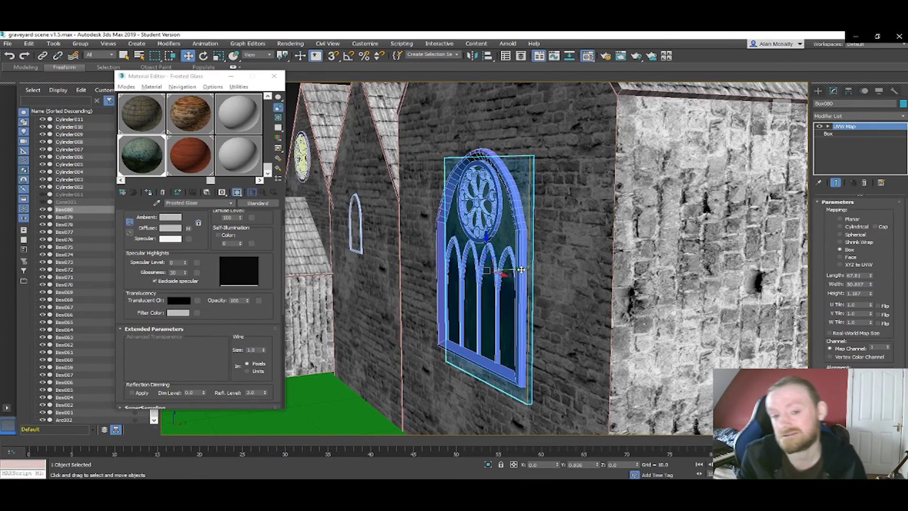
alt+middle_drag(522, 269, 550, 276)
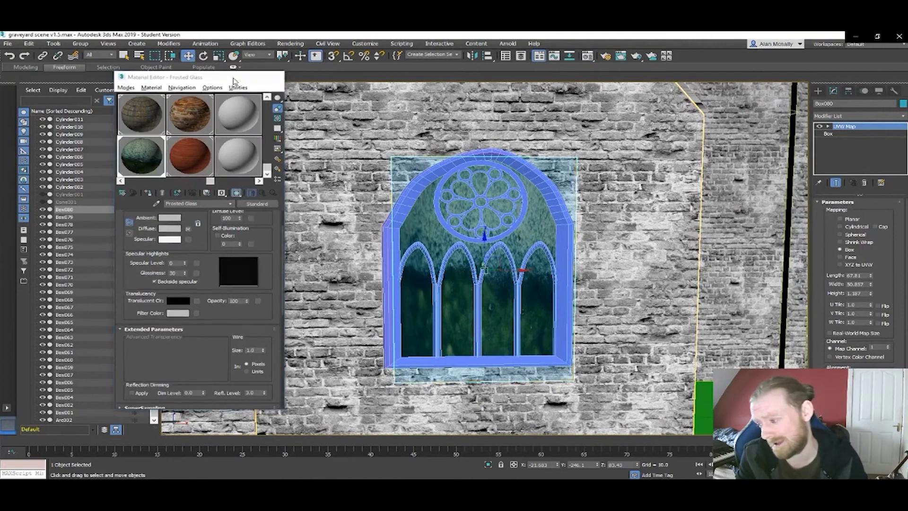
- Clear the Material Editor away and render the perspective view of the church to check the glazed window
click(232, 76)
alt+middle_drag(407, 241, 416, 259)
scroll(409, 249, down, 5)
key(F9)
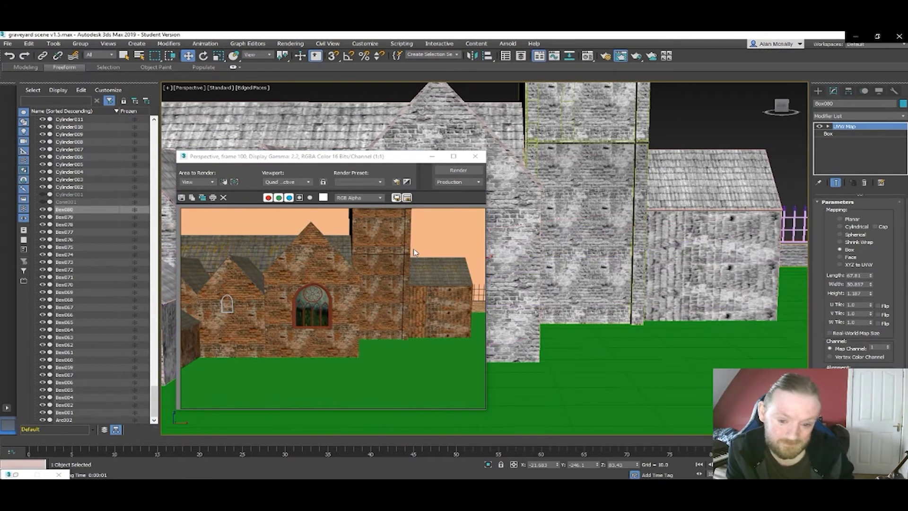
click(473, 162)
- Select the gable window frame and rename it Big Window
scroll(482, 221, up, 3)
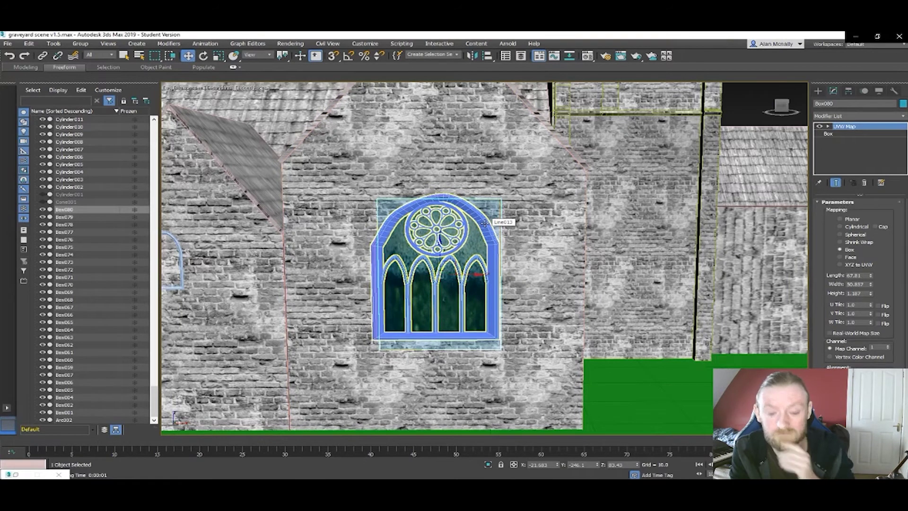
click(484, 222)
drag(855, 104, 767, 105)
text(Big Win)
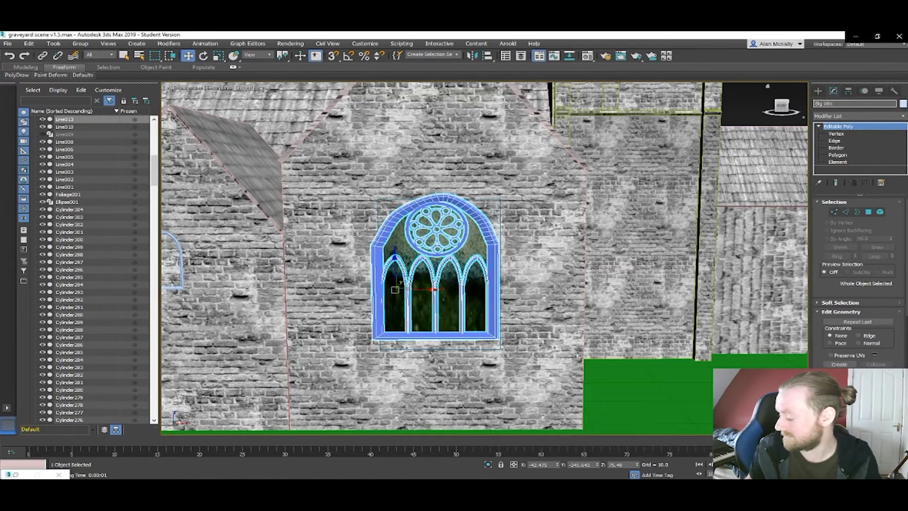
text(dow)
key(Return)
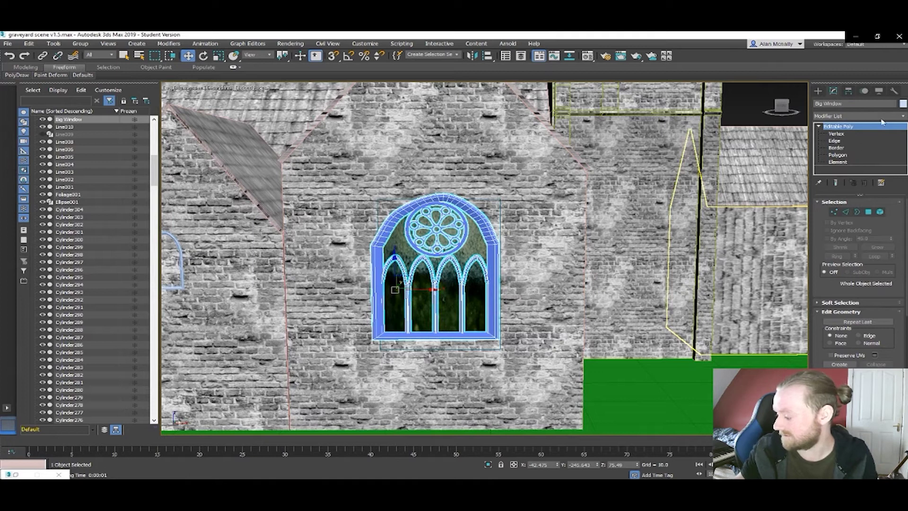
- Add a UVW Map modifier to the renamed window frame and open the Material Editor
click(902, 117)
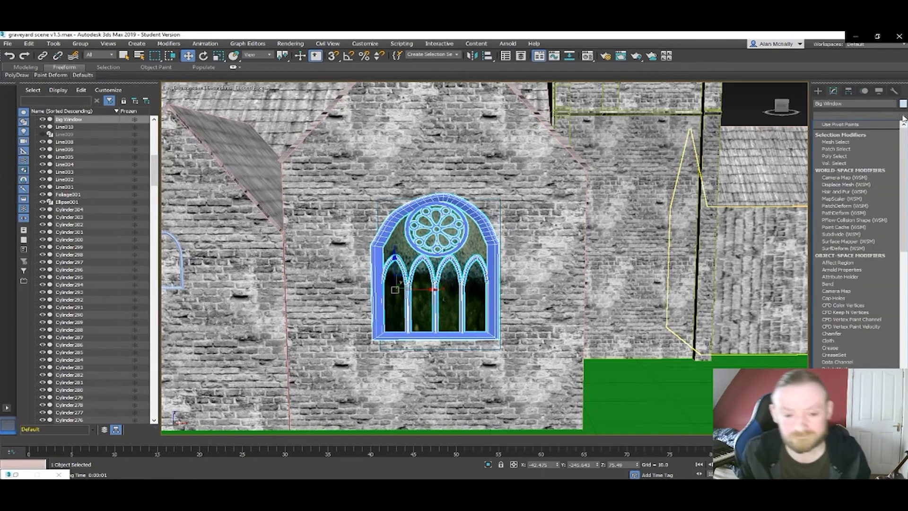
text(uvw)
key(Return)
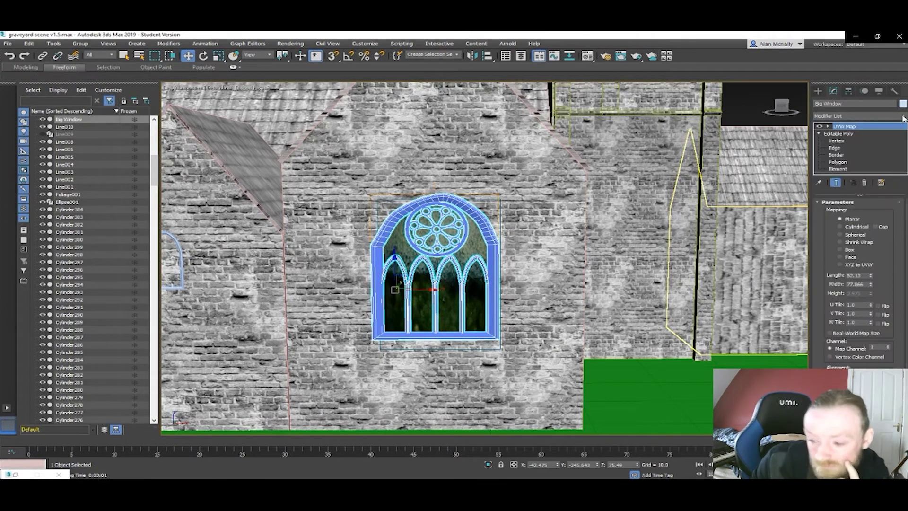
key(m)
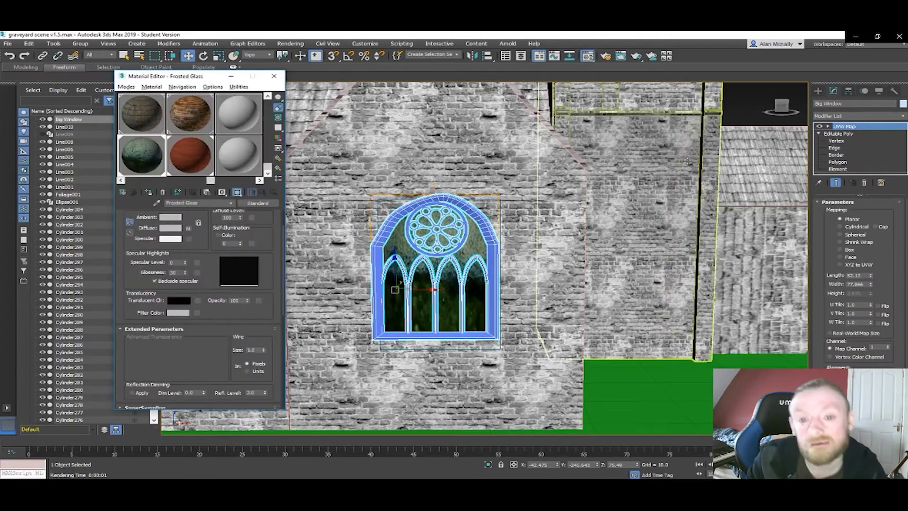
- Assign the red wood material to the Big Window frame and display its texture in the viewport
click(180, 156)
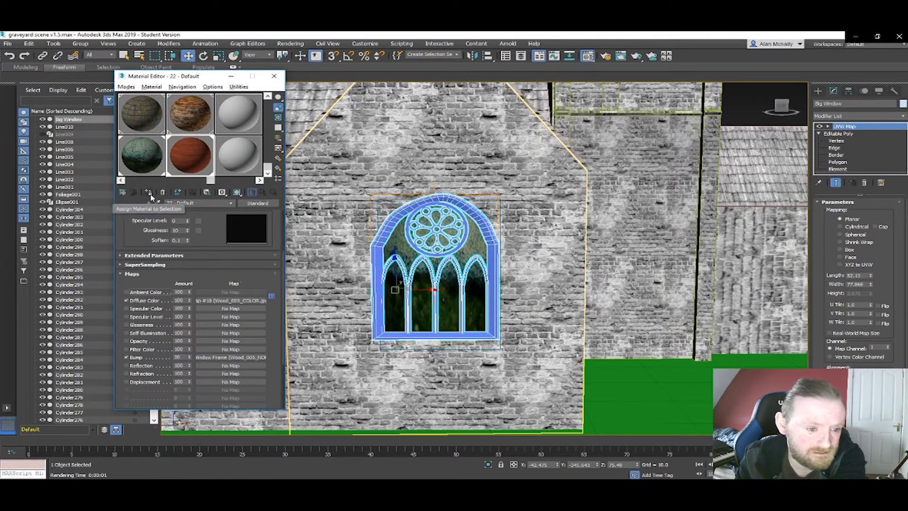
click(151, 195)
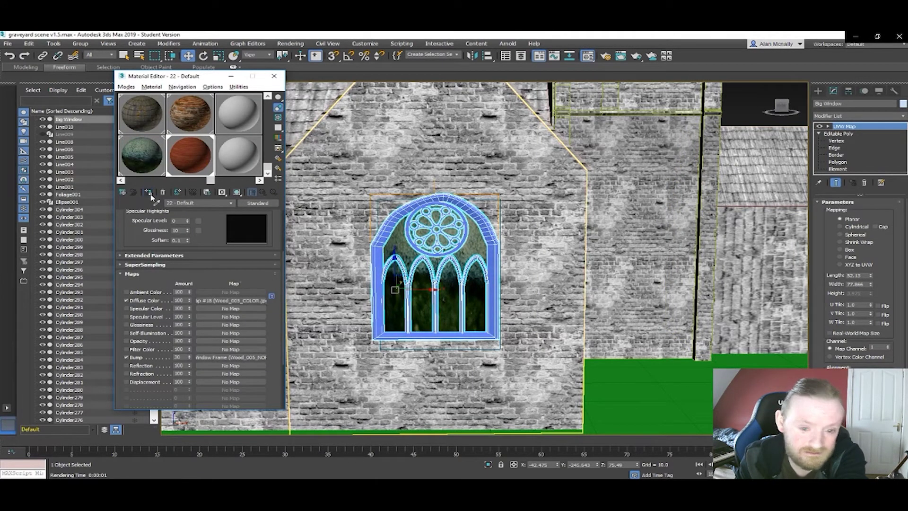
click(237, 192)
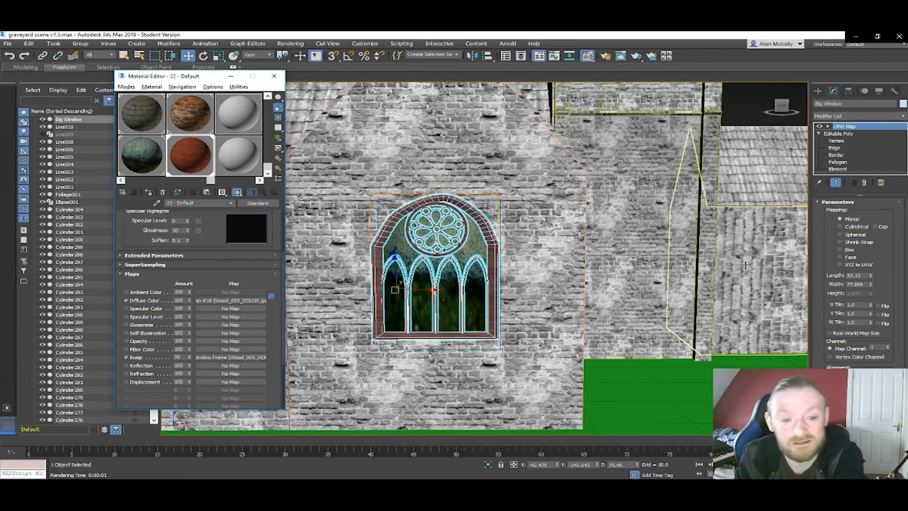
- Try Cylindrical mapping on the window frame's UVW Map, and settle on Box mapping
click(841, 227)
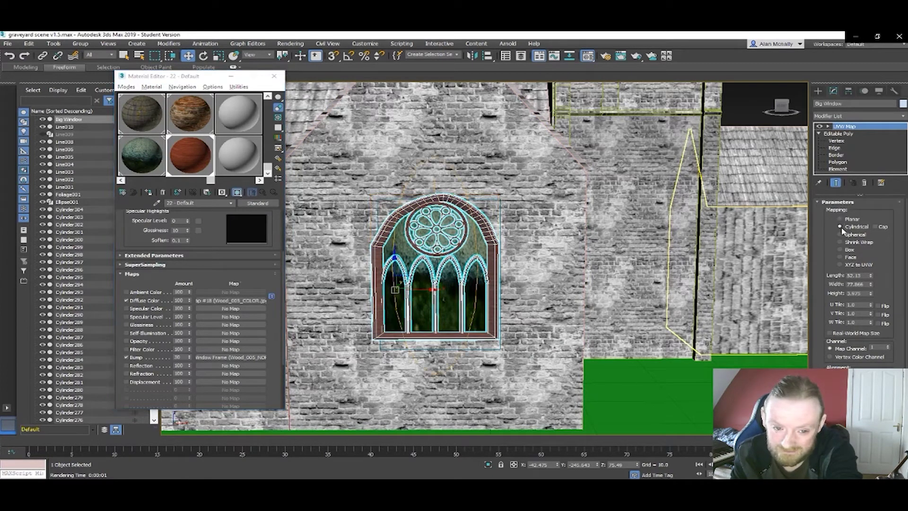
scroll(388, 282, up, 5)
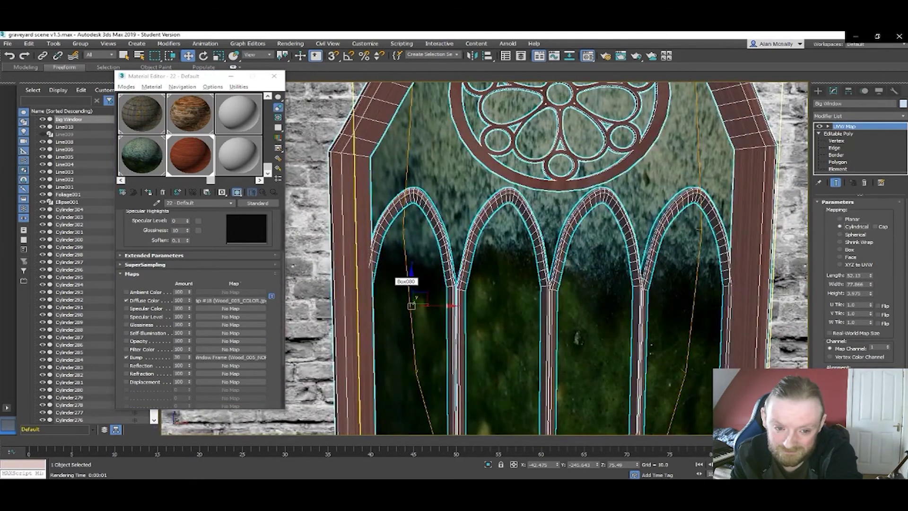
click(842, 250)
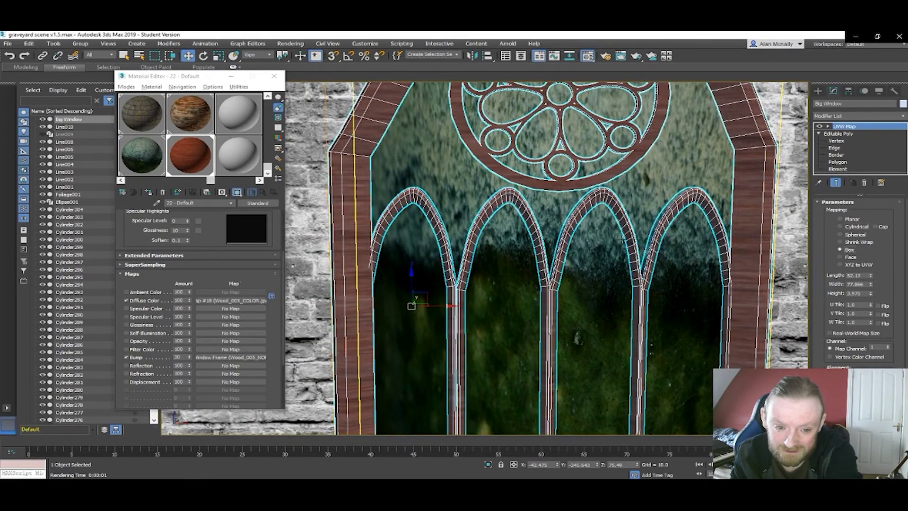
- Render the perspective view to check the wood texture on the window frame, and close the render
scroll(584, 241, down, 2)
key(F9)
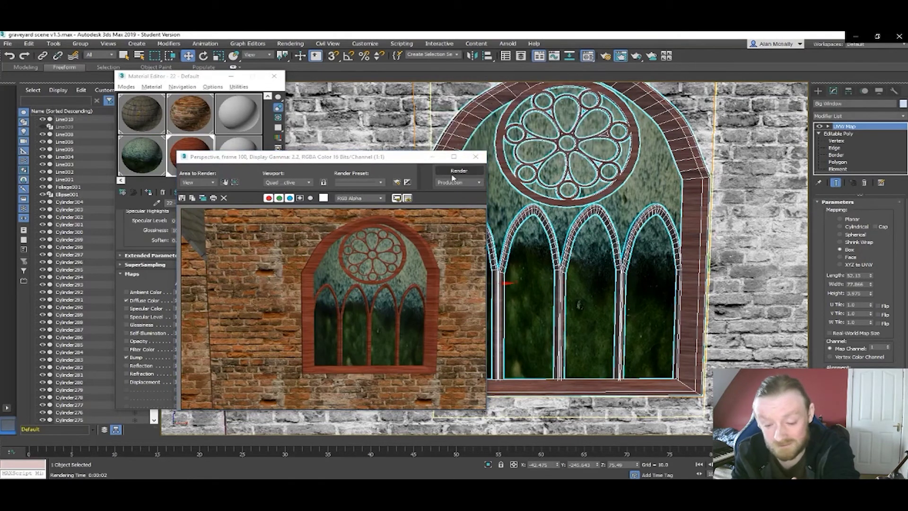
click(475, 156)
- Compare the church model's gables, tower and windows with the reference photo of the real church
middle_drag(538, 210, 616, 230)
scroll(418, 223, down, 10)
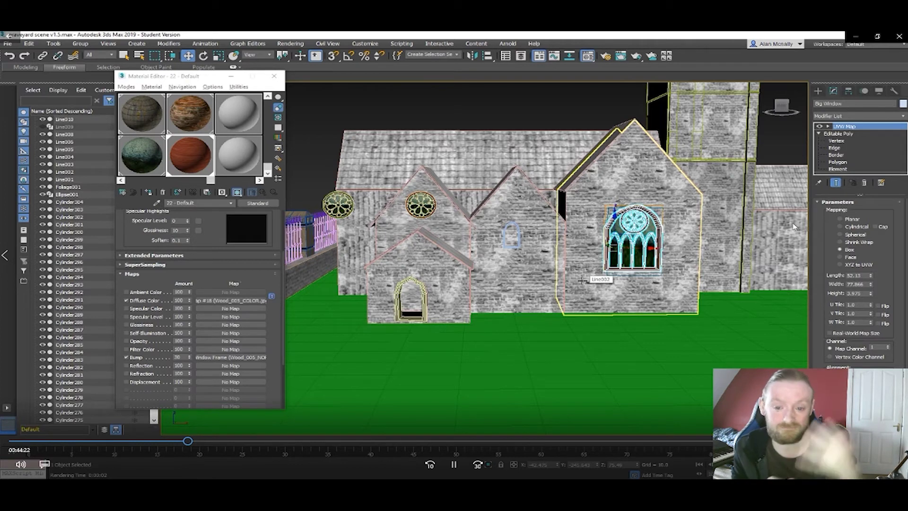
middle_drag(412, 325, 293, 322)
middle_drag(595, 116, 551, 194)
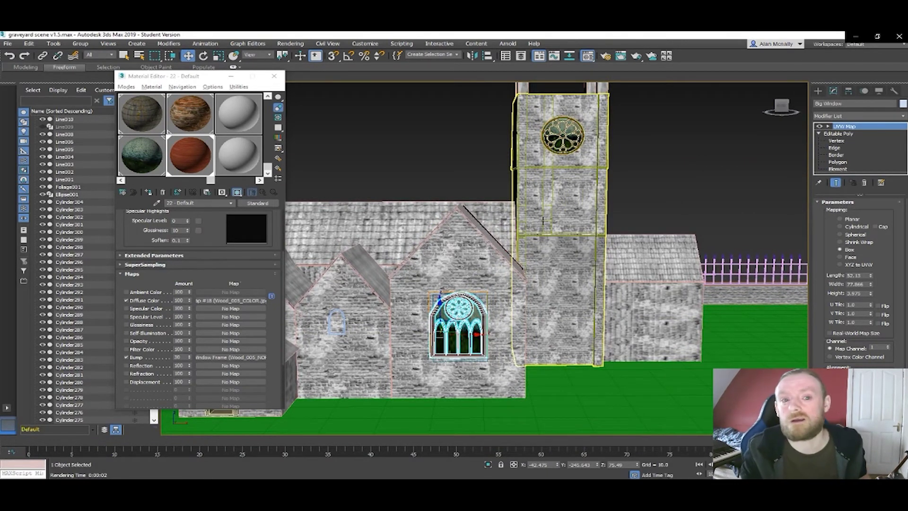
middle_drag(533, 219, 559, 197)
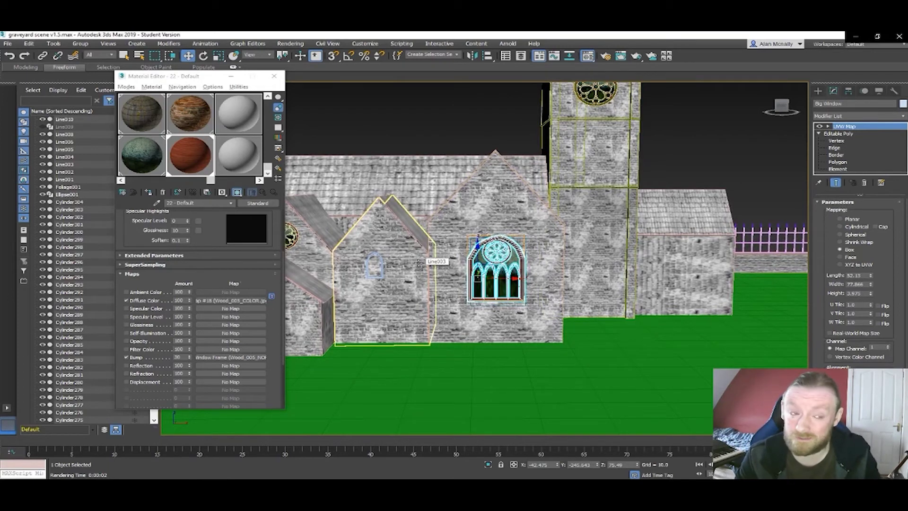
middle_drag(419, 263, 422, 419)
scroll(423, 418, up, 4)
middle_drag(495, 277, 500, 336)
scroll(497, 275, up, 4)
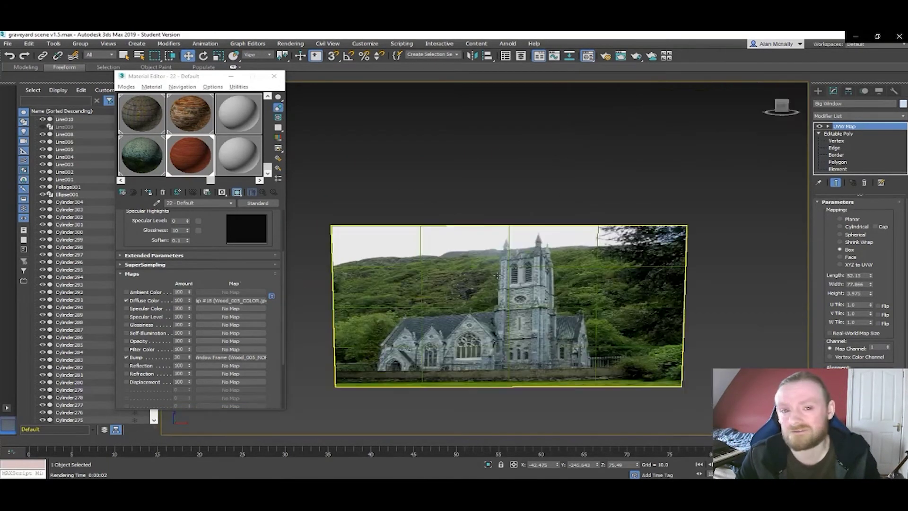
scroll(494, 344, down, 7)
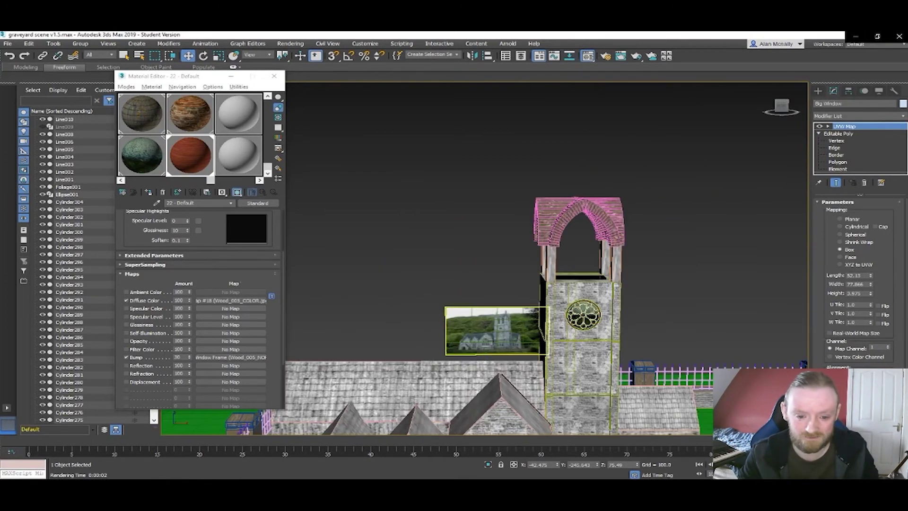
middle_drag(464, 412, 460, 360)
scroll(460, 359, up, 5)
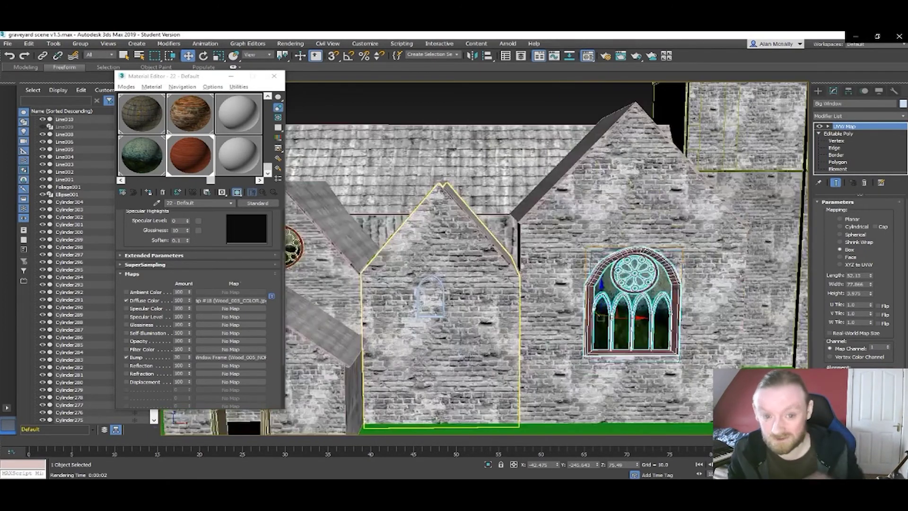
scroll(469, 356, down, 2)
middle_drag(552, 345, 494, 477)
scroll(511, 338, up, 2)
middle_drag(494, 35, 492, 279)
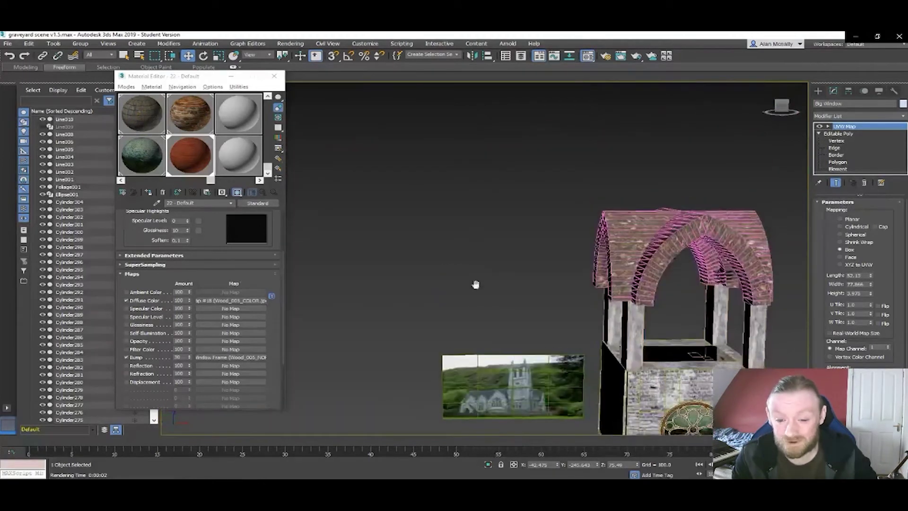
scroll(533, 418, up, 12)
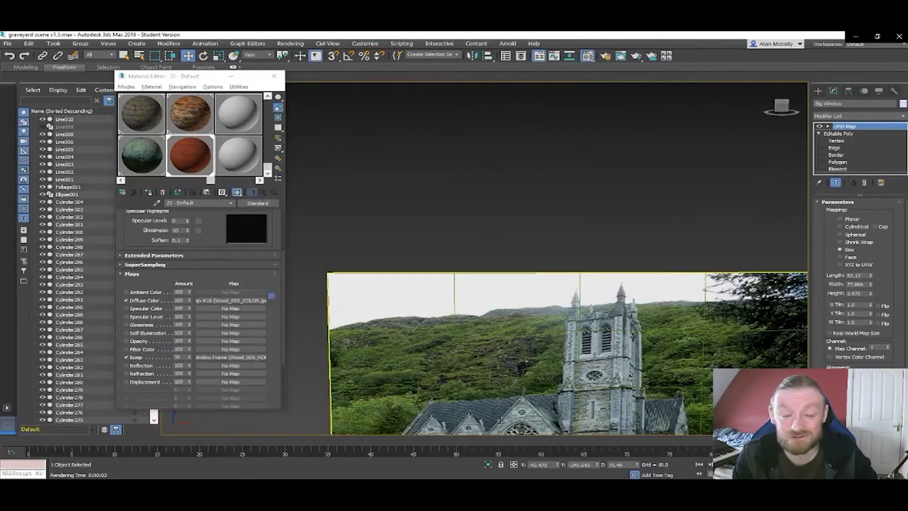
scroll(533, 418, down, 10)
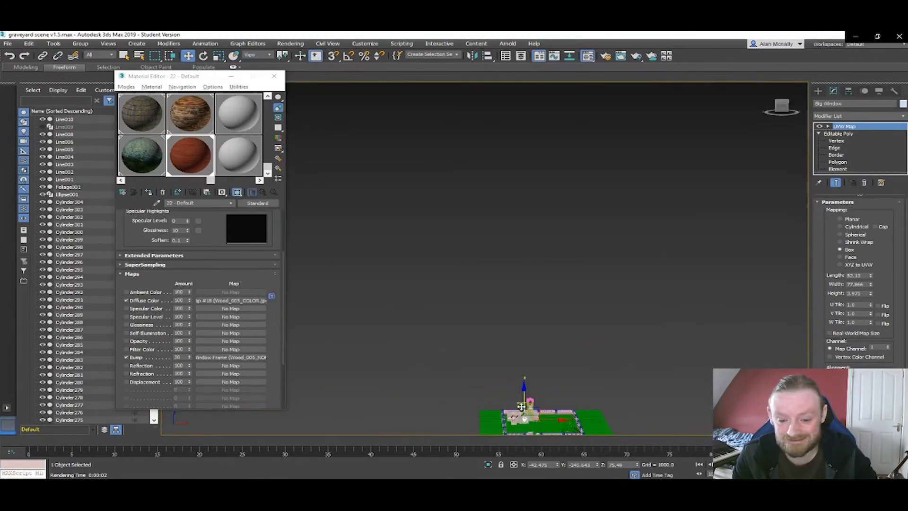
scroll(492, 313, up, 10)
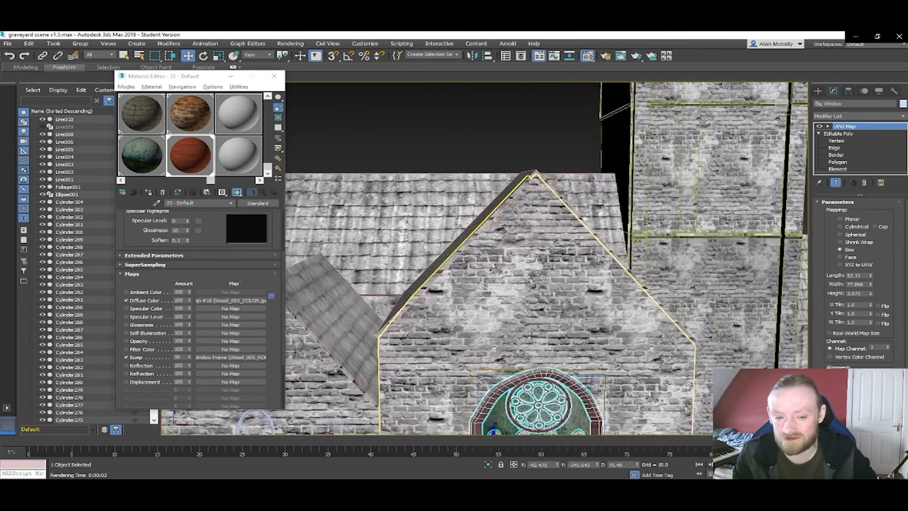
scroll(534, 281, down, 5)
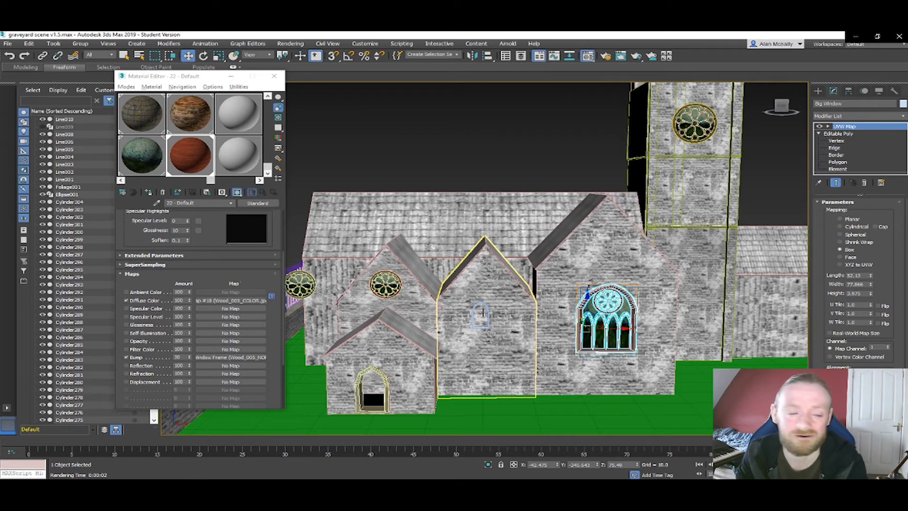
- Render the perspective view of the whole church to examine it, and clear away the render and Material Editor
middle_drag(546, 298, 517, 295)
scroll(517, 295, up, 3)
scroll(516, 295, down, 3)
key(F9)
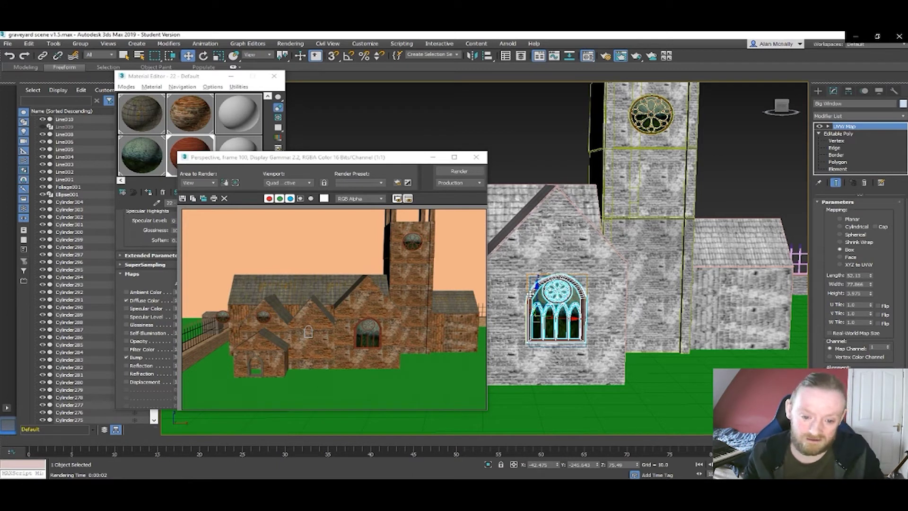
mouse_move(789, 243)
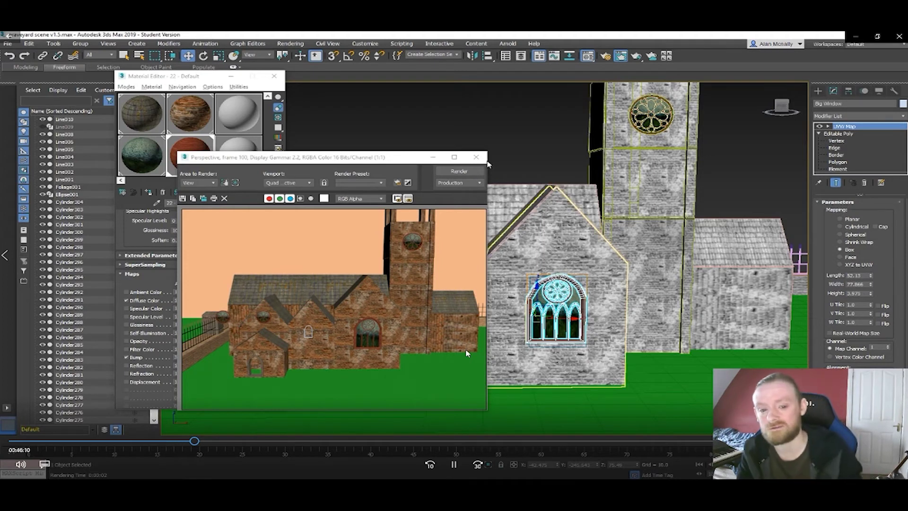
click(476, 157)
click(227, 76)
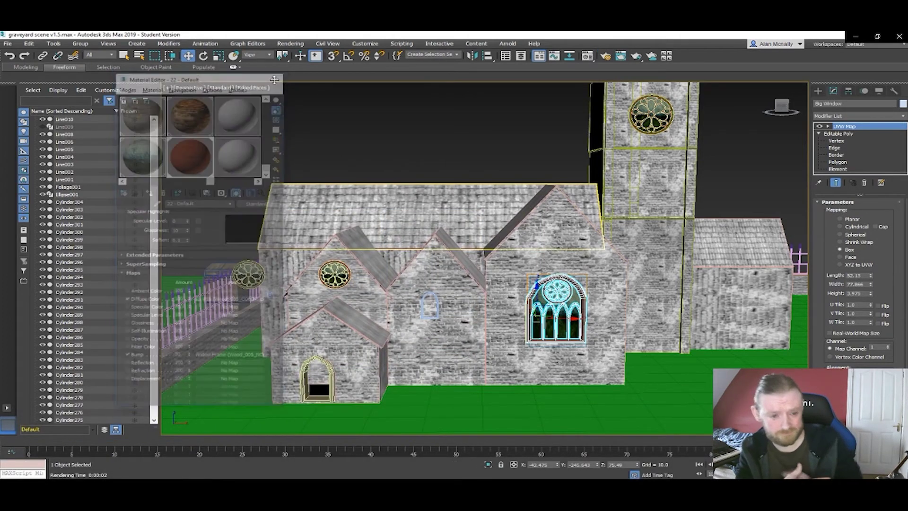
- Save the scene as graveyard scene v1.6 in the 3DS Max Graveyard Assignment folder on the Desktop
click(8, 44)
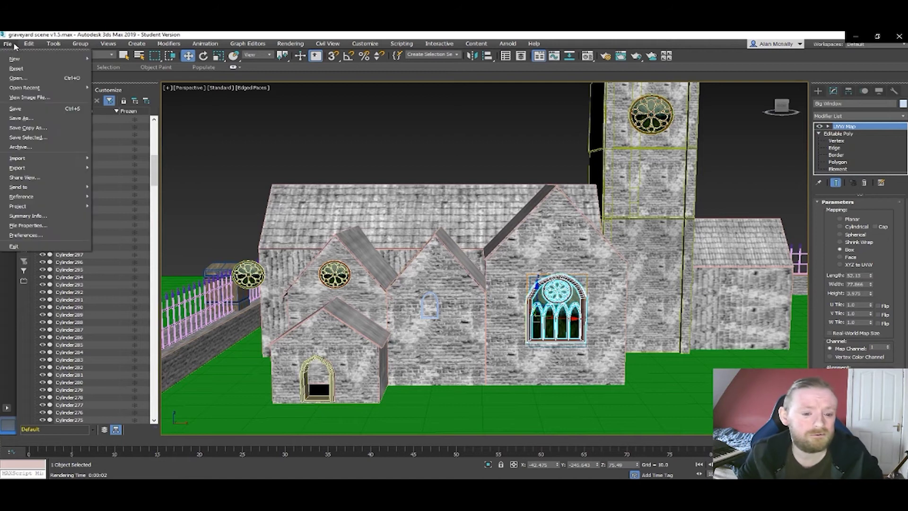
click(36, 119)
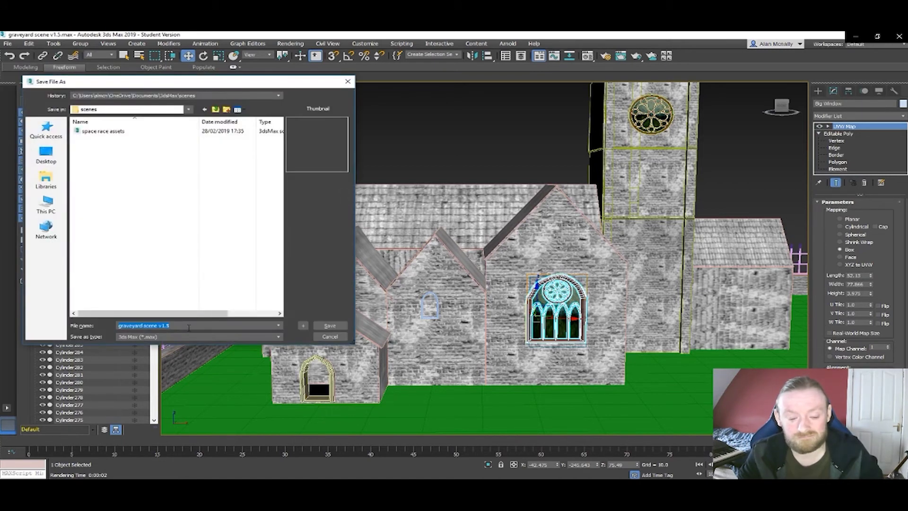
text(6)
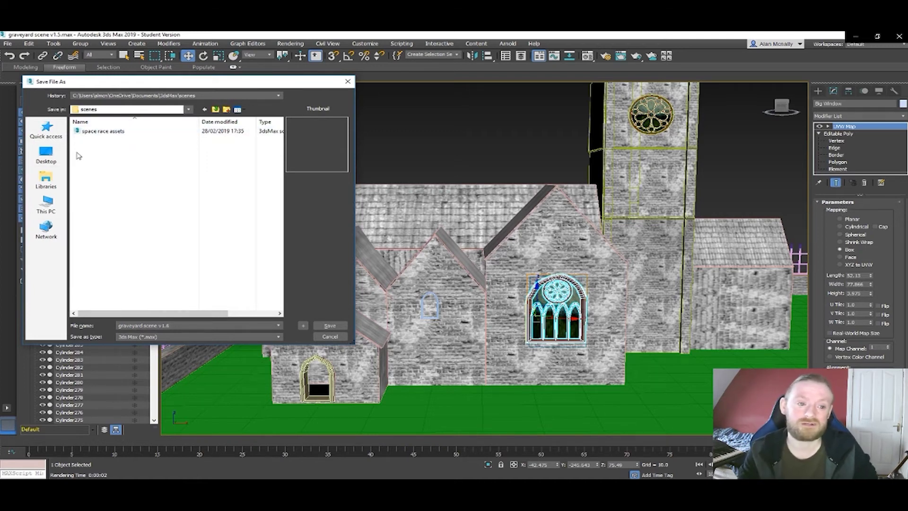
click(48, 204)
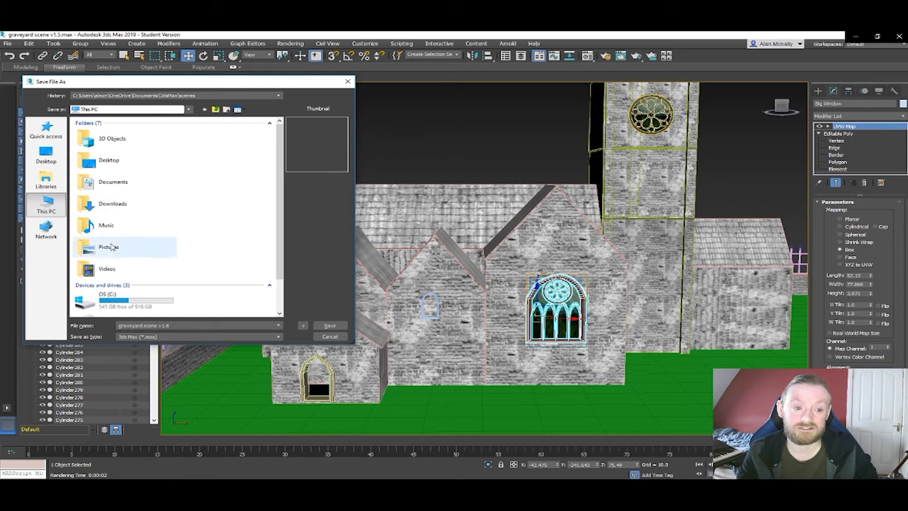
click(45, 155)
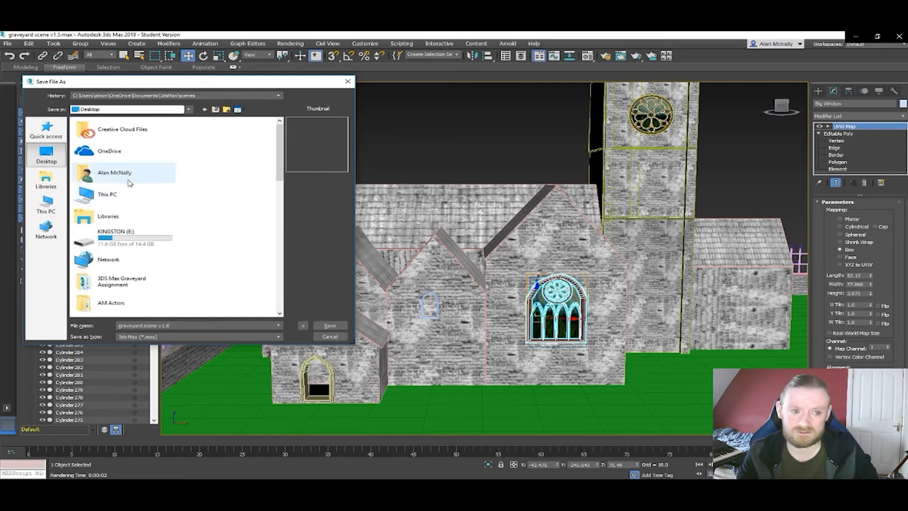
scroll(130, 184, down, 1)
scroll(133, 237, down, 5)
scroll(133, 256, down, 2)
scroll(133, 251, up, 5)
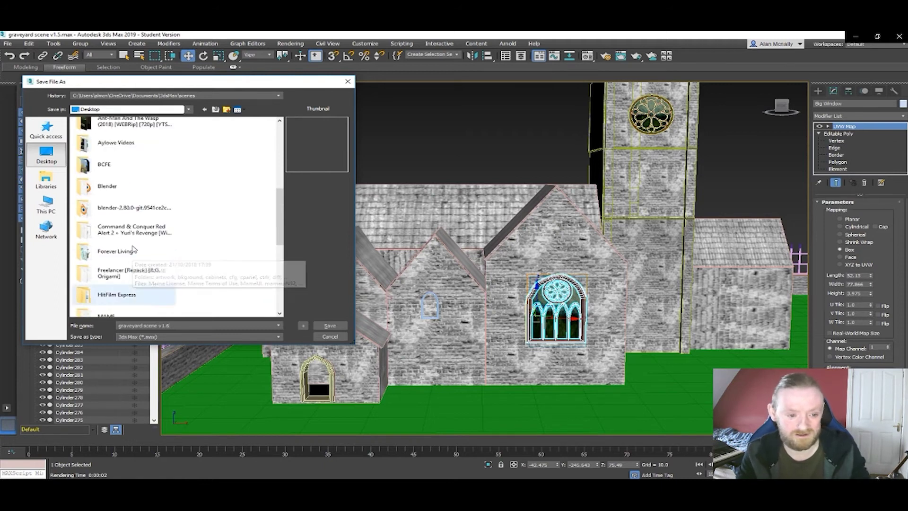
scroll(134, 249, up, 4)
scroll(133, 249, down, 2)
scroll(115, 223, up, 1)
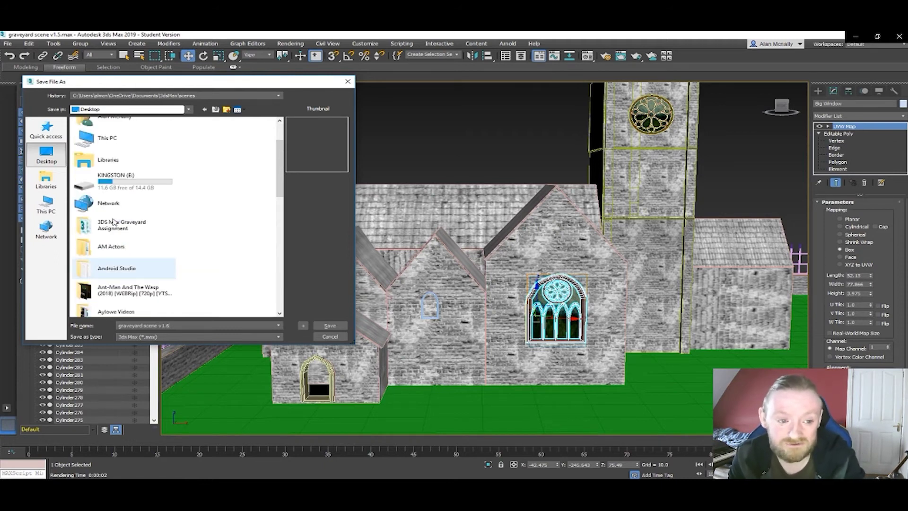
double_click(113, 222)
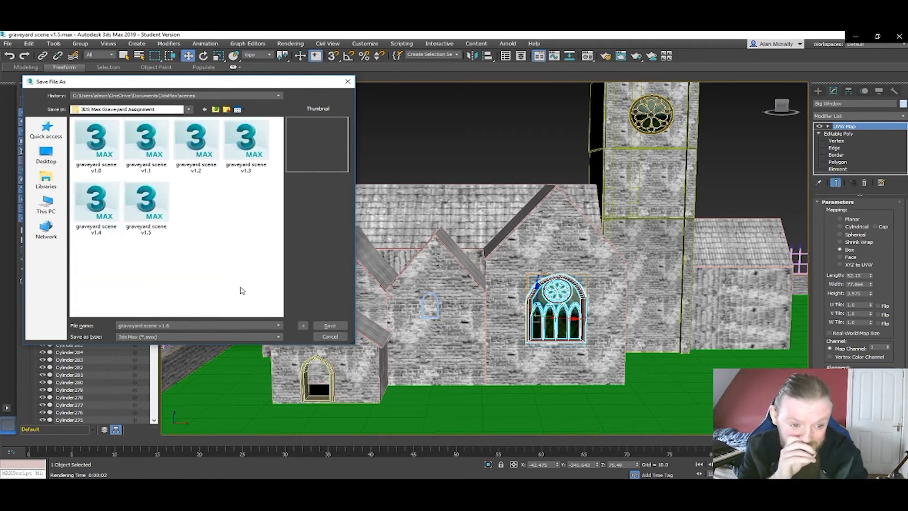
click(329, 325)
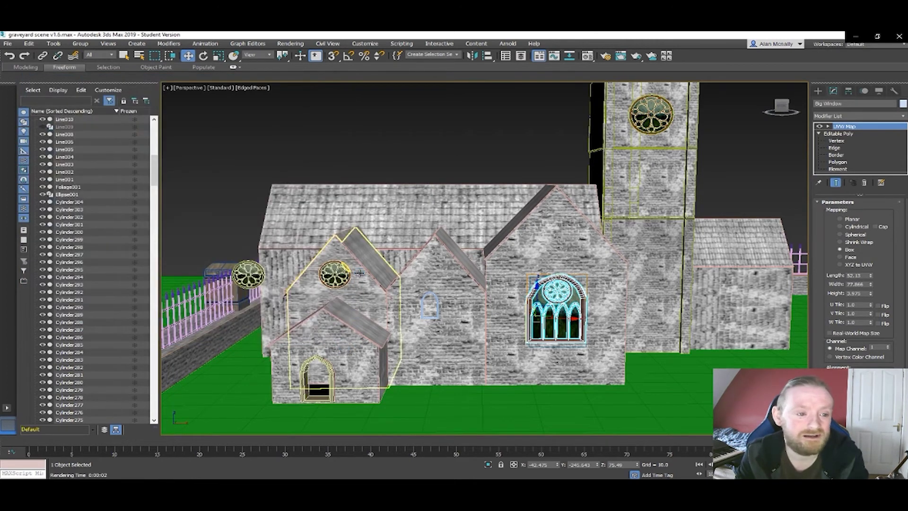
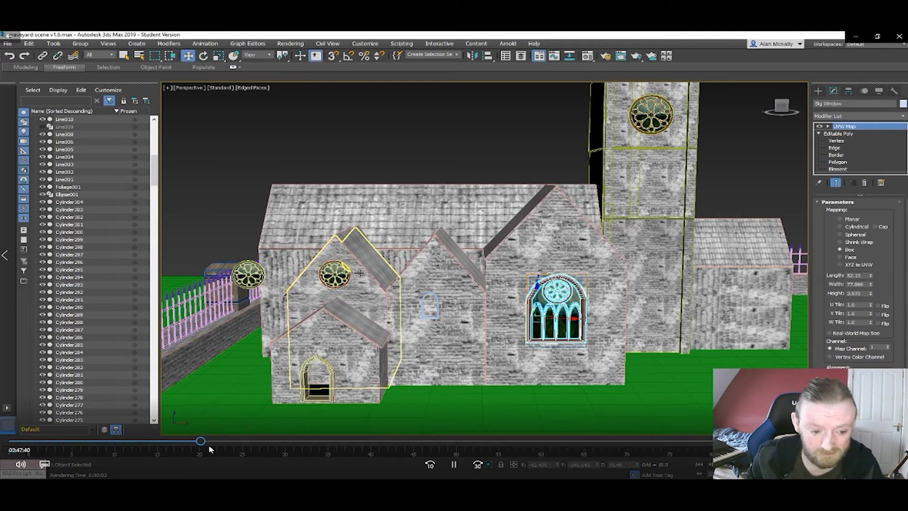
drag(202, 442, 231, 445)
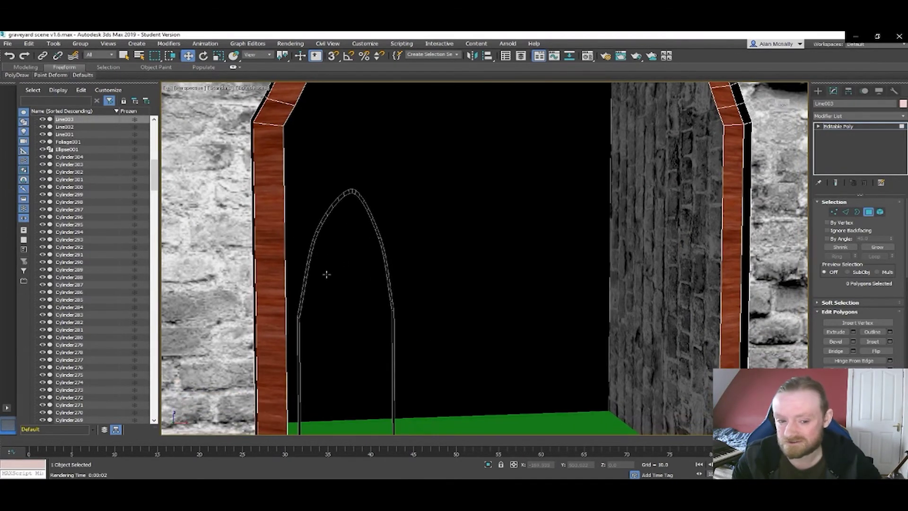
mouse_move(146, 449)
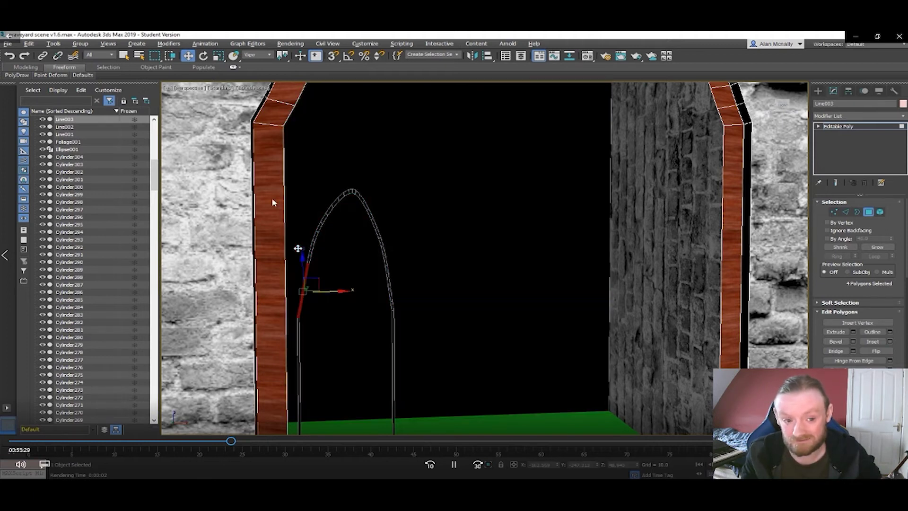
- Add the remaining polygons of the small pointed arch's curve, apex, side and base to the polygon selection
ctrl+click(315, 237)
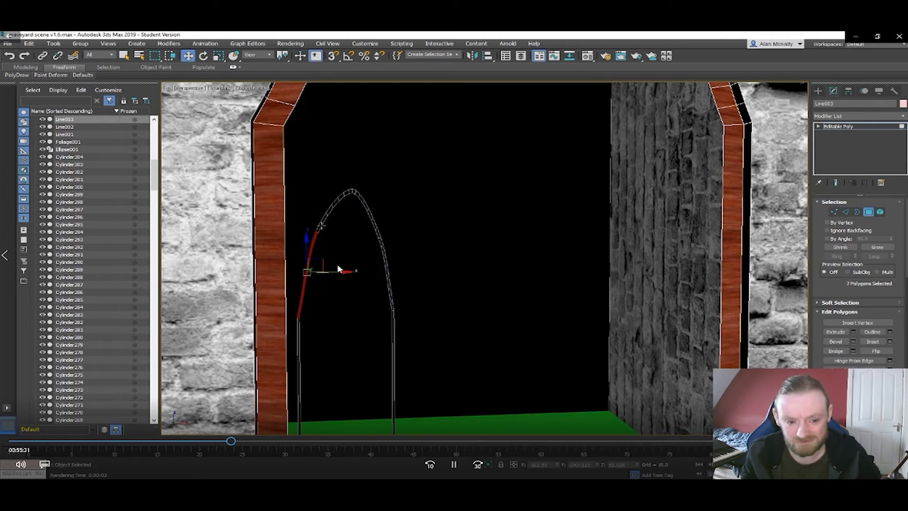
ctrl+click(321, 225)
ctrl+click(325, 218)
ctrl+click(331, 209)
ctrl+click(336, 203)
ctrl+click(341, 198)
ctrl+click(348, 193)
ctrl+click(350, 192)
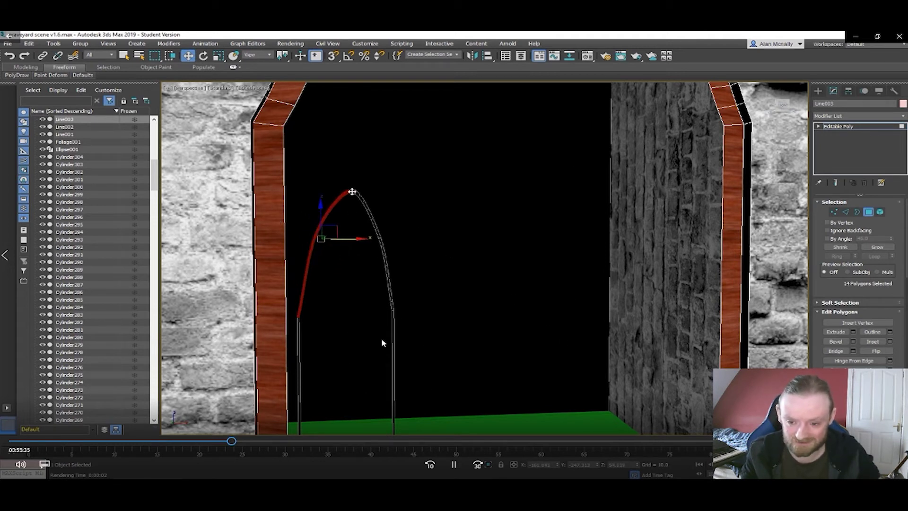
ctrl+click(356, 192)
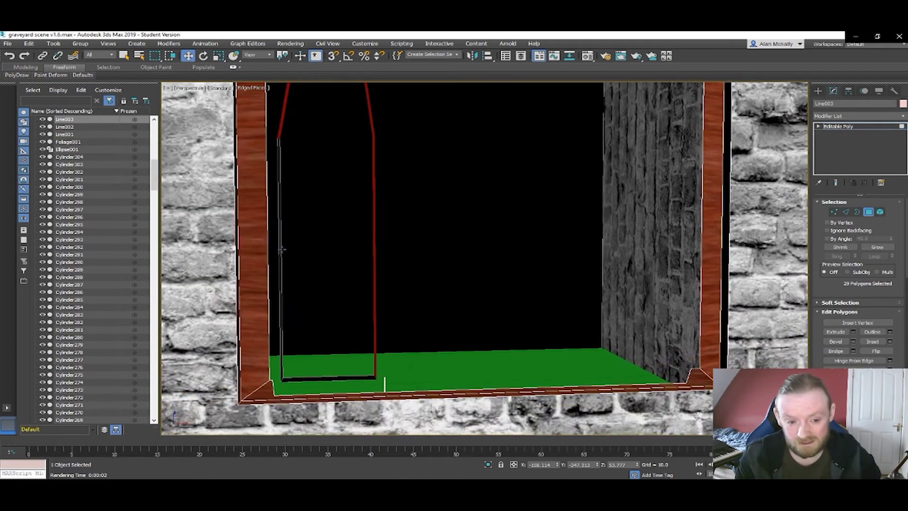
ctrl+click(280, 250)
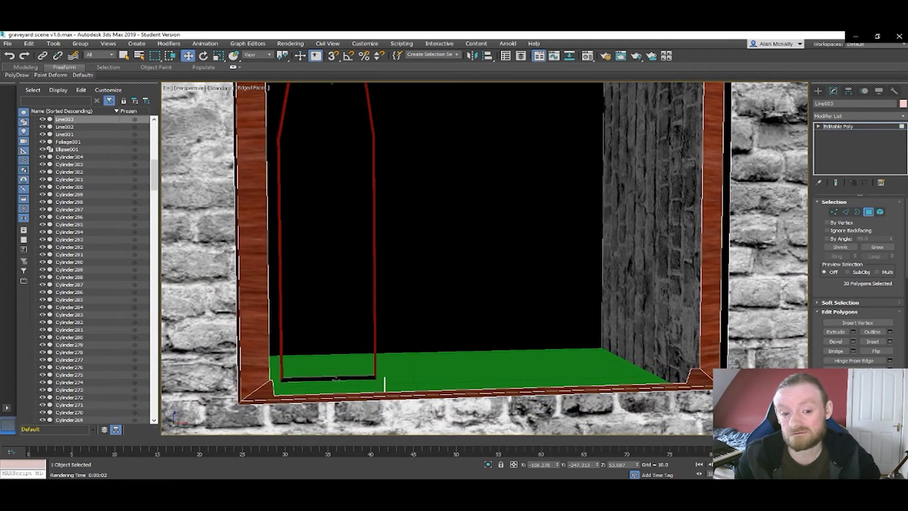
ctrl+click(332, 377)
- Add the outer window frame's sill, sides and arch polygons to the selection, delete everything selected, and finish polygon editing
ctrl+click(263, 395)
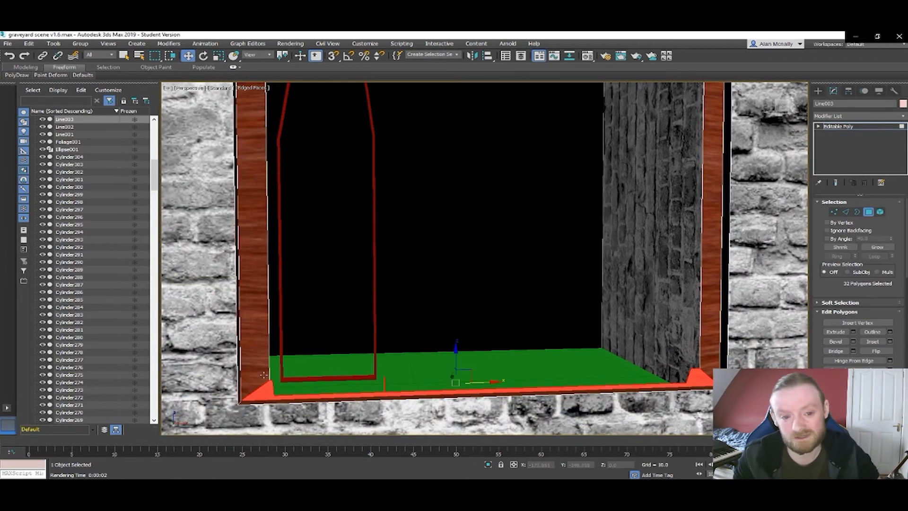
ctrl+click(263, 374)
middle_drag(285, 294, 290, 408)
ctrl+click(276, 248)
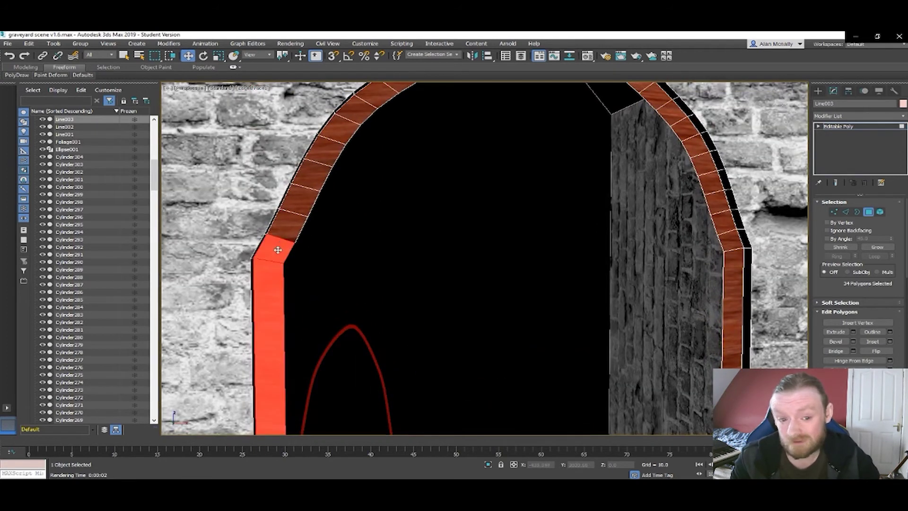
ctrl+click(289, 226)
ctrl+click(301, 201)
ctrl+click(314, 176)
ctrl+click(331, 151)
ctrl+click(340, 130)
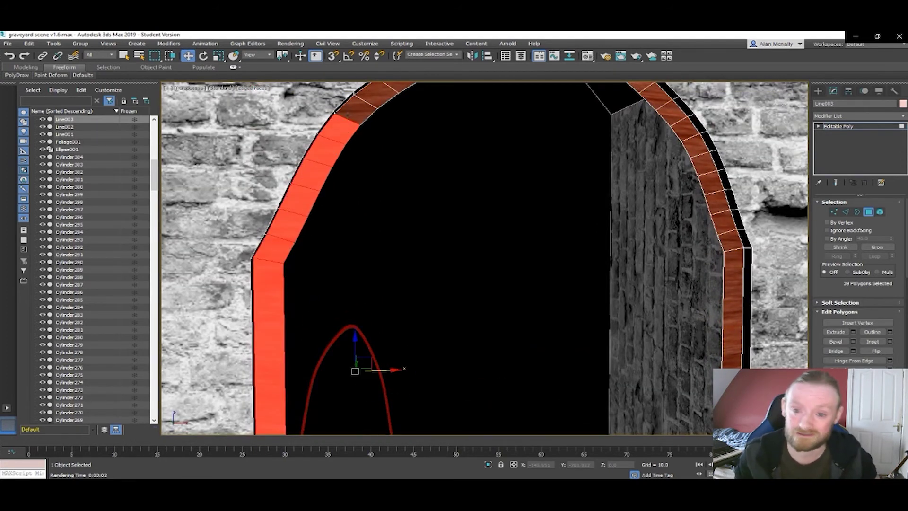
ctrl+click(349, 113)
middle_drag(396, 143, 365, 260)
ctrl+click(348, 208)
ctrl+click(371, 189)
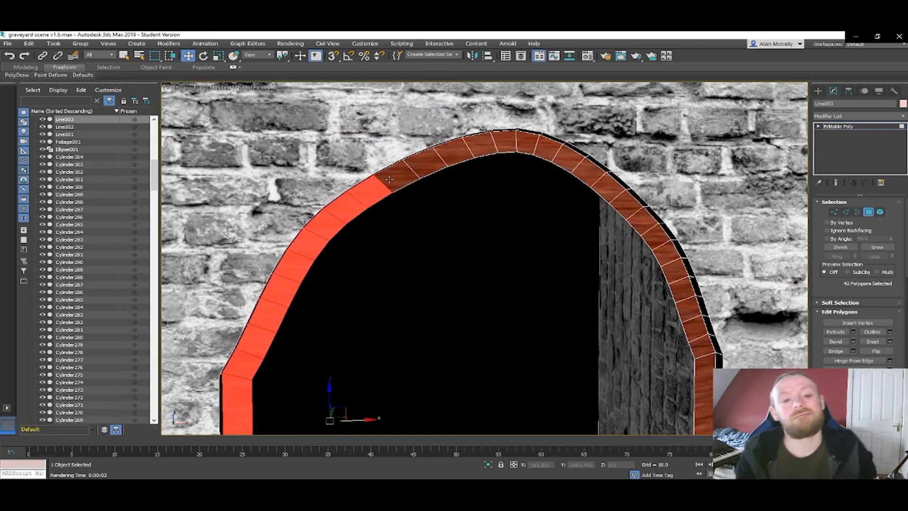
ctrl+click(392, 179)
ctrl+click(424, 170)
ctrl+click(461, 152)
ctrl+click(480, 150)
ctrl+click(505, 140)
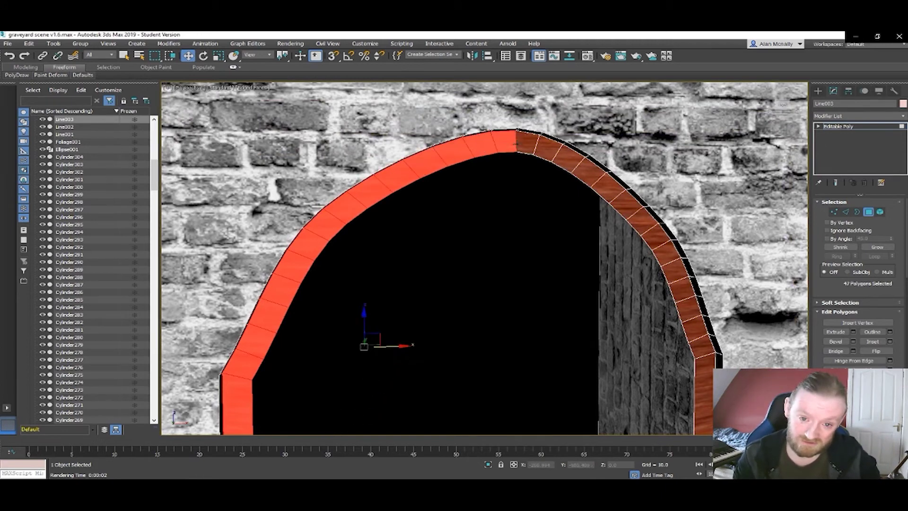
ctrl+click(525, 143)
ctrl+click(548, 150)
ctrl+click(569, 158)
ctrl+click(589, 172)
ctrl+click(608, 188)
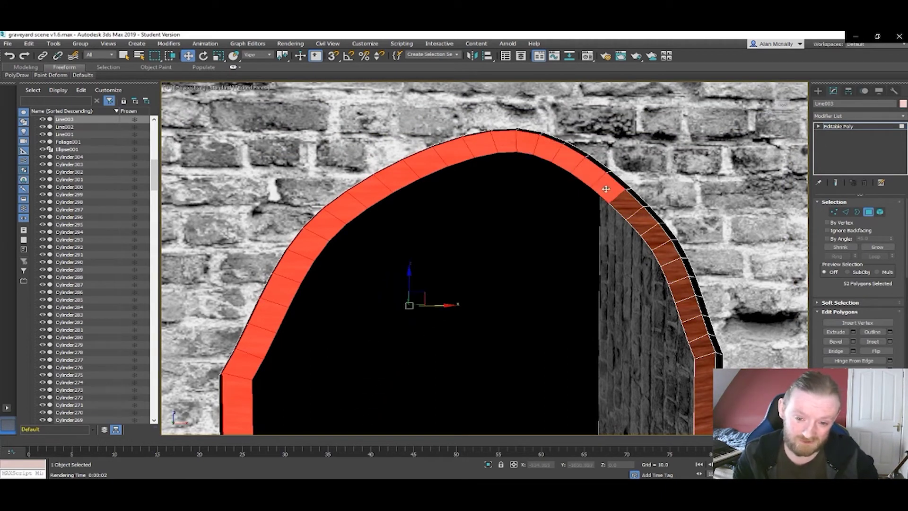
ctrl+click(627, 204)
ctrl+click(647, 230)
ctrl+click(662, 242)
ctrl+click(671, 255)
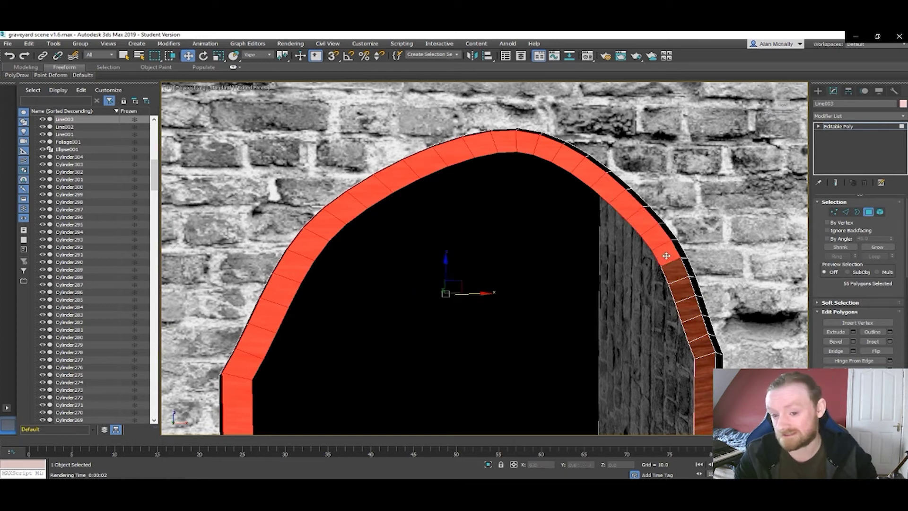
ctrl+click(676, 272)
ctrl+click(682, 290)
ctrl+click(687, 308)
ctrl+click(691, 327)
middle_drag(664, 323, 566, 246)
ctrl+click(509, 195)
ctrl+click(511, 249)
scroll(492, 259, down, 6)
scroll(463, 272, up, 3)
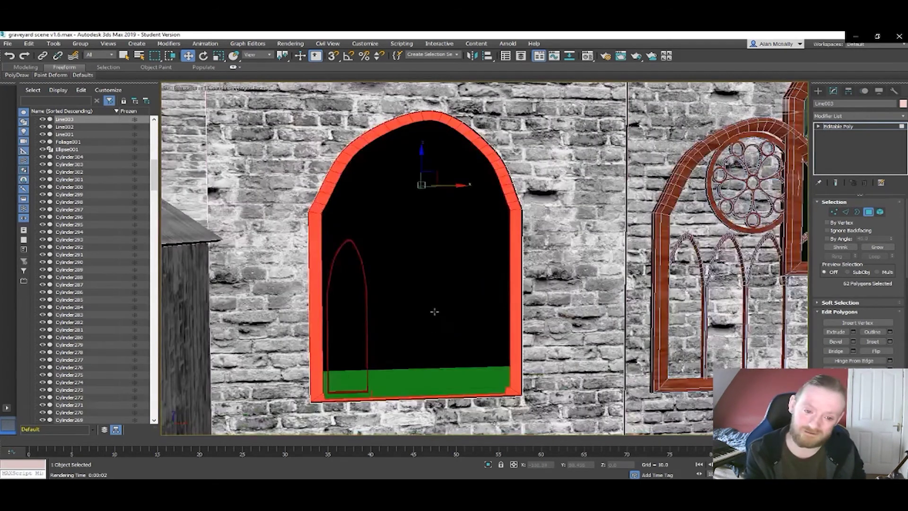
key(Delete)
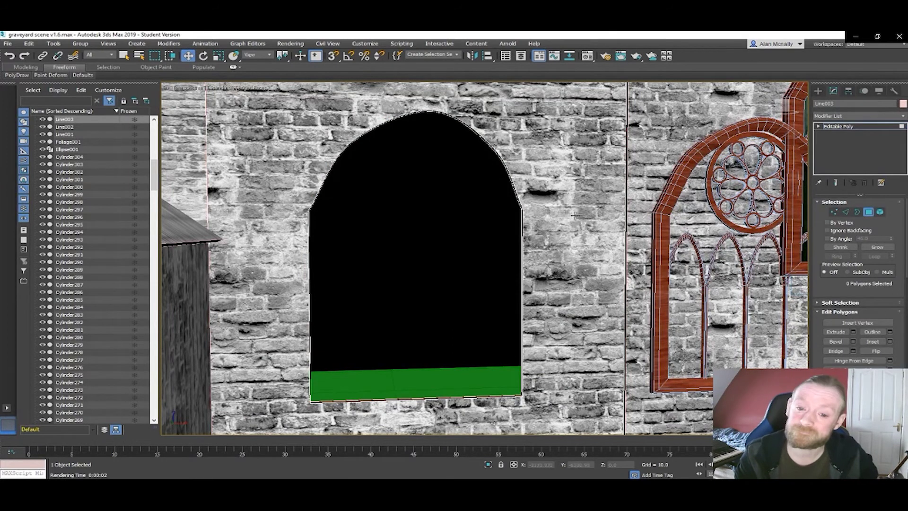
click(844, 126)
- Move the spare big traceried window along X into the empty arched opening of the middle gable
click(682, 161)
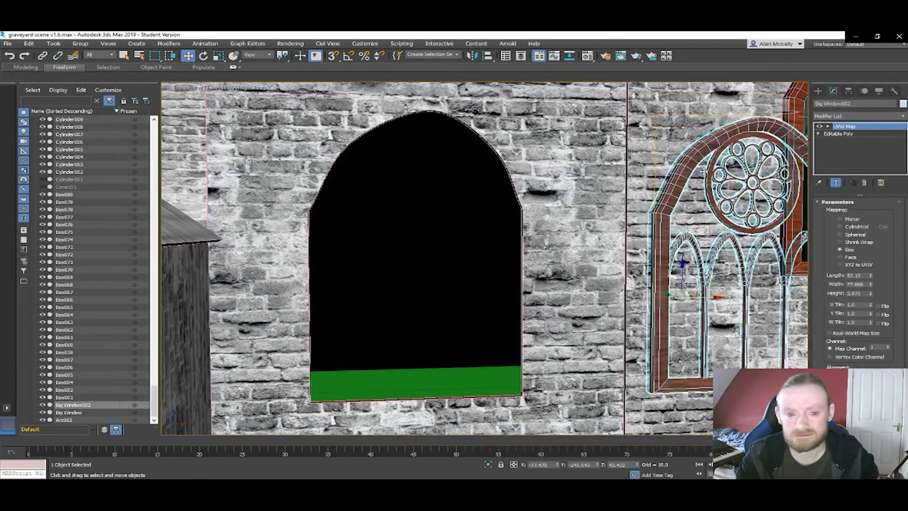
scroll(721, 285, down, 3)
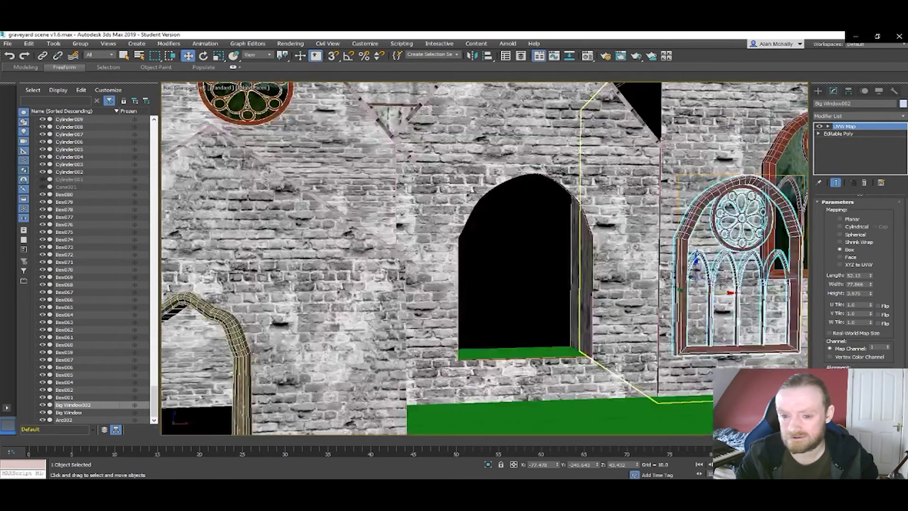
middle_drag(710, 286, 696, 284)
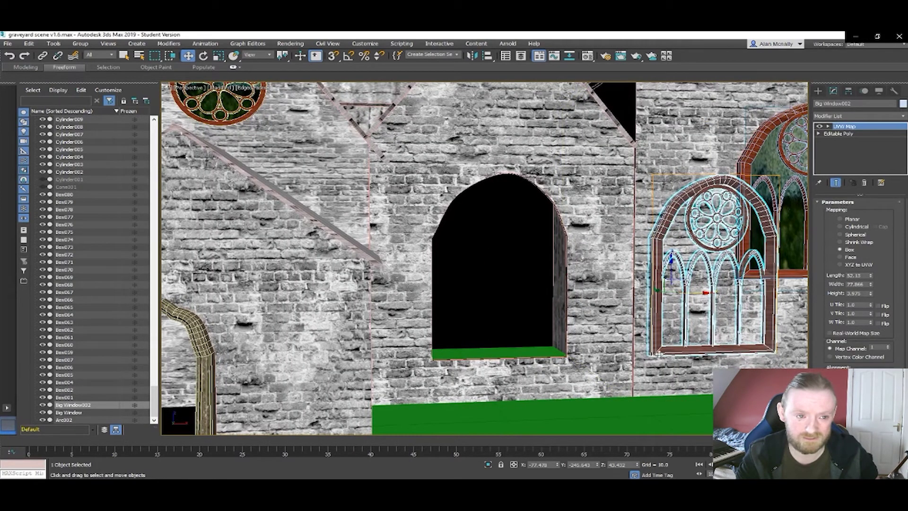
drag(706, 293, 492, 292)
mouse_move(493, 293)
alt+middle_down()
mouse_move(453, 307)
mouse_move(510, 292)
alt+middle_up()
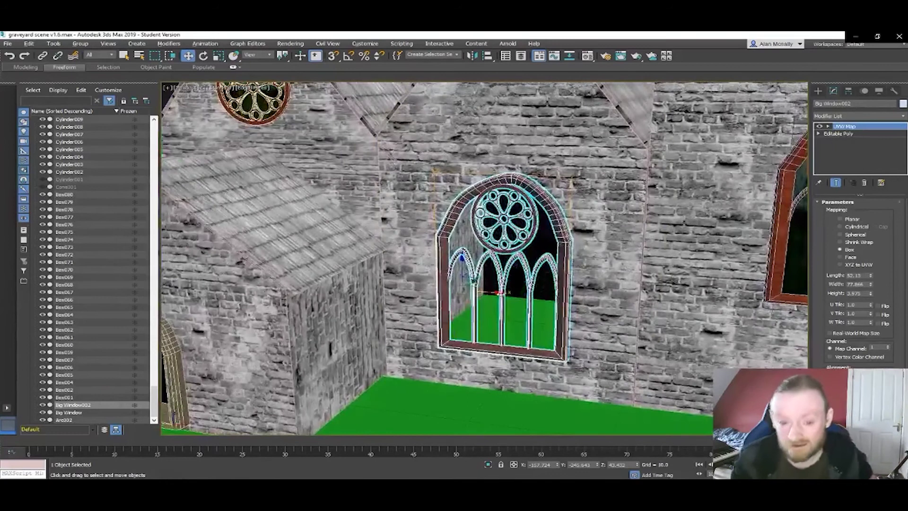
- Copy the glass pane of the large gable's window into the middle gable's arched window and close the test render
scroll(512, 292, down, 4)
click(674, 263)
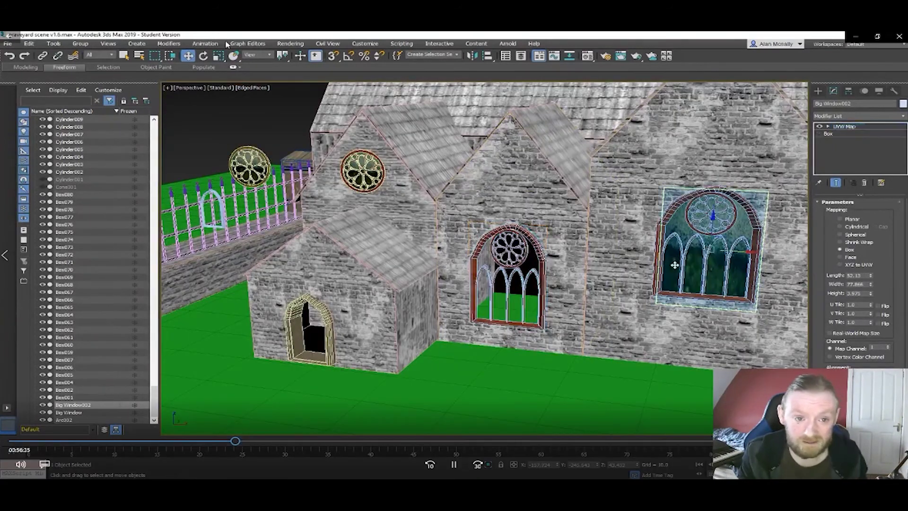
shift+drag(746, 252, 543, 244)
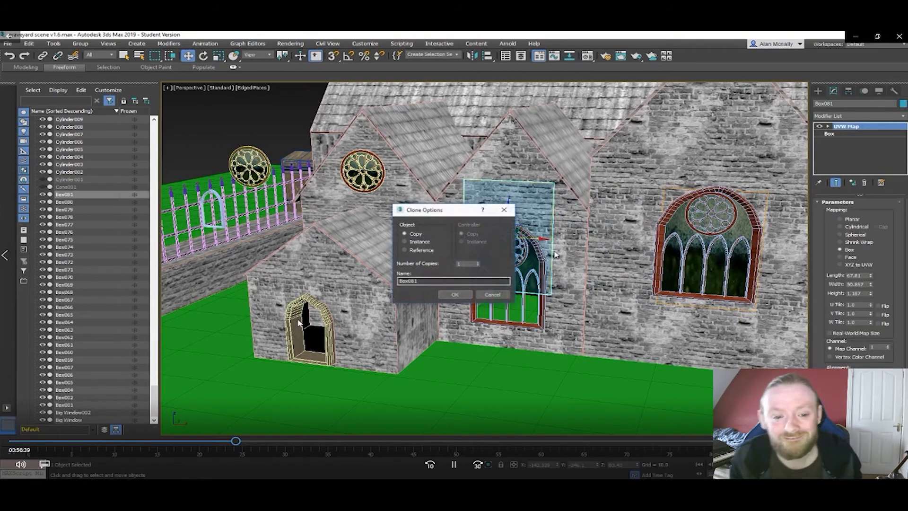
click(456, 297)
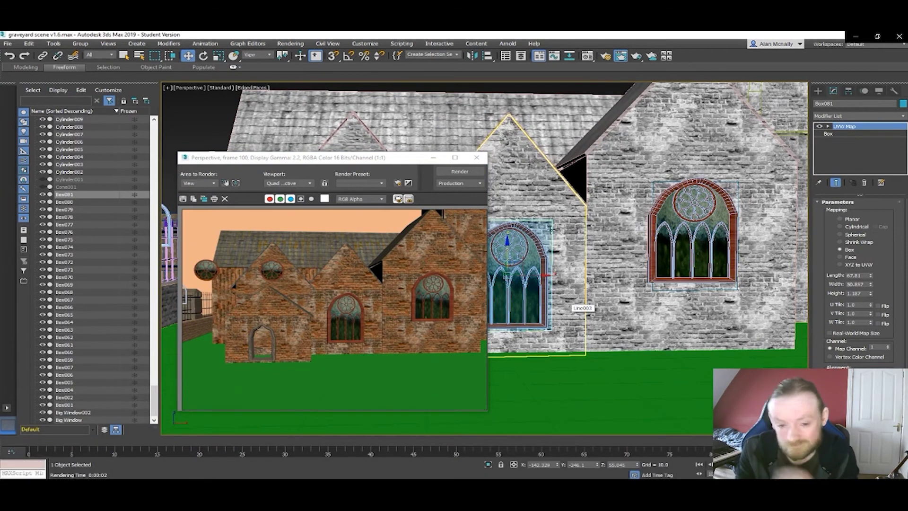
click(480, 160)
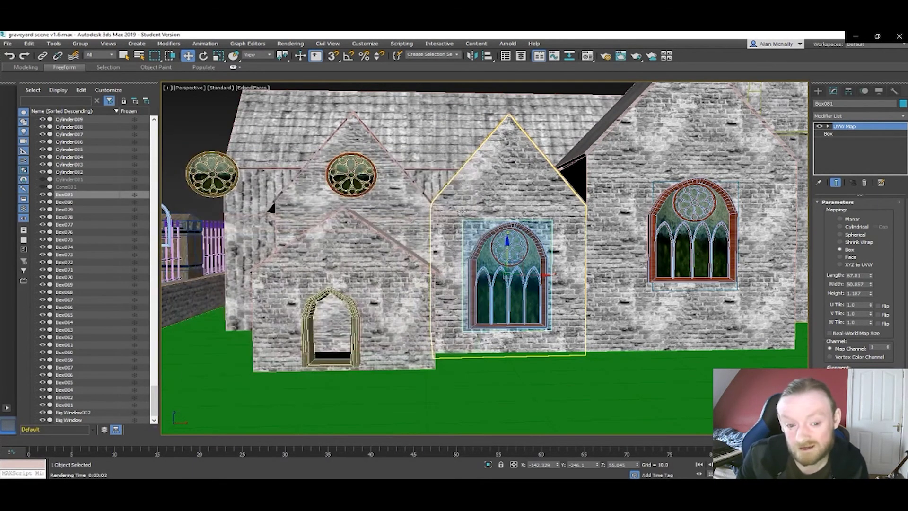
- Copy the round window frame above the porch onto the middle gable, centred above its arched window
alt+middle_drag(422, 196, 404, 203)
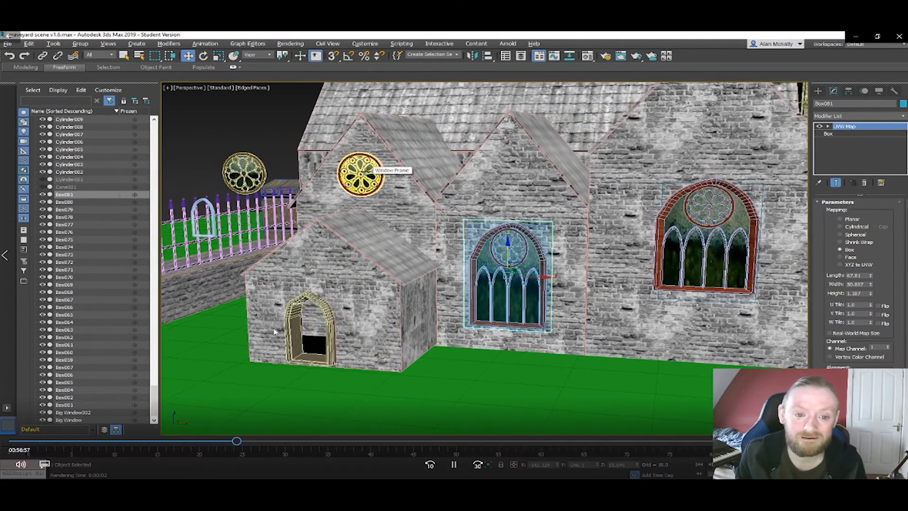
click(367, 173)
alt+middle_drag(397, 176, 418, 193)
shift+drag(397, 175, 547, 183)
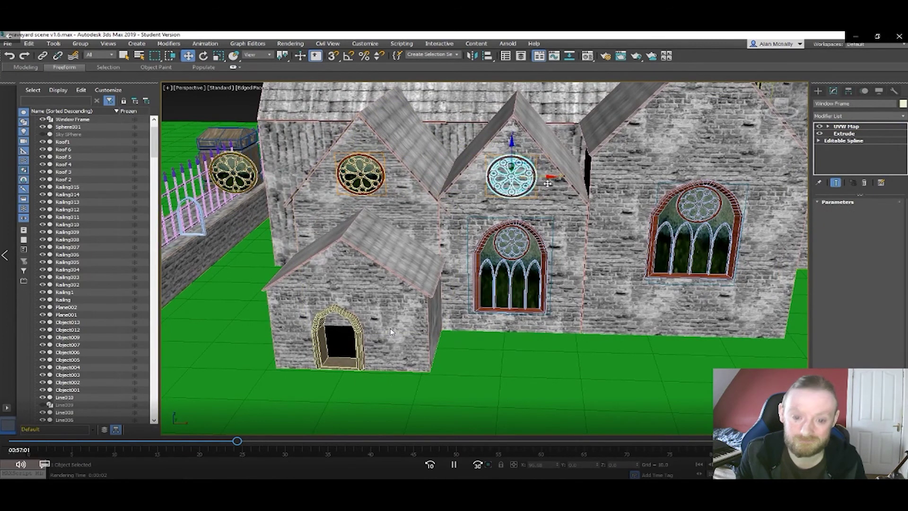
click(456, 295)
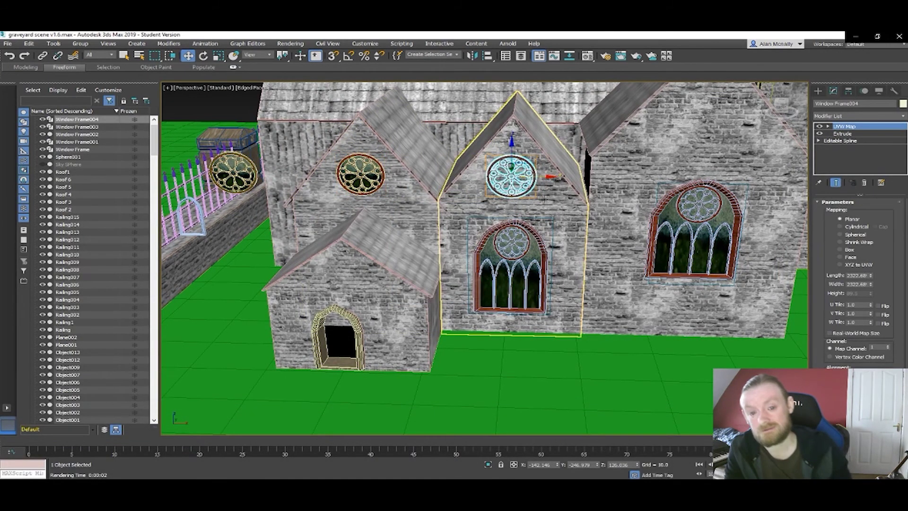
- Subtract the copied round window frame from the middle gable wall with ProBoolean
alt+middle_drag(561, 195, 517, 160)
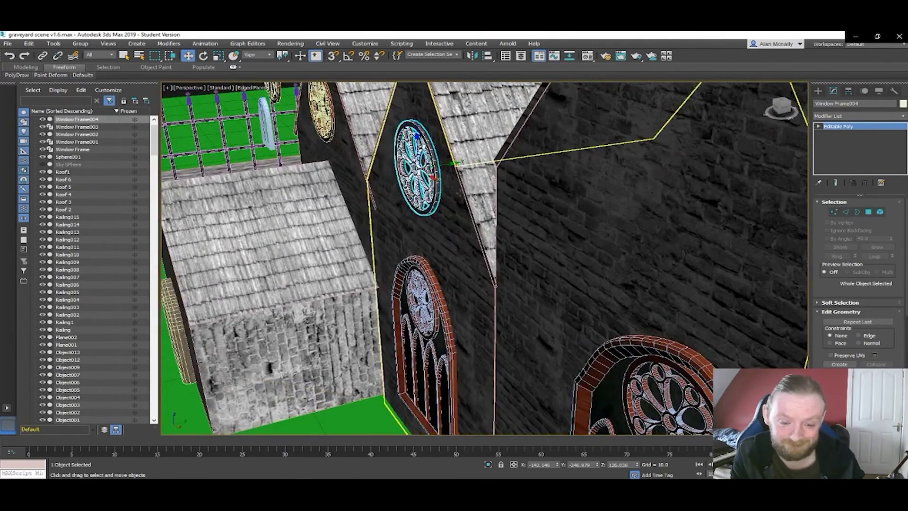
scroll(499, 198, up, 3)
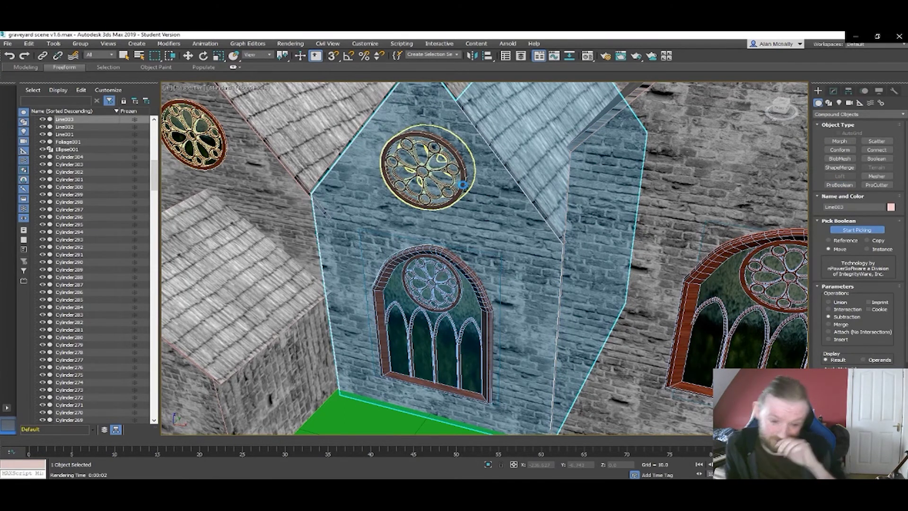
mouse_move(451, 262)
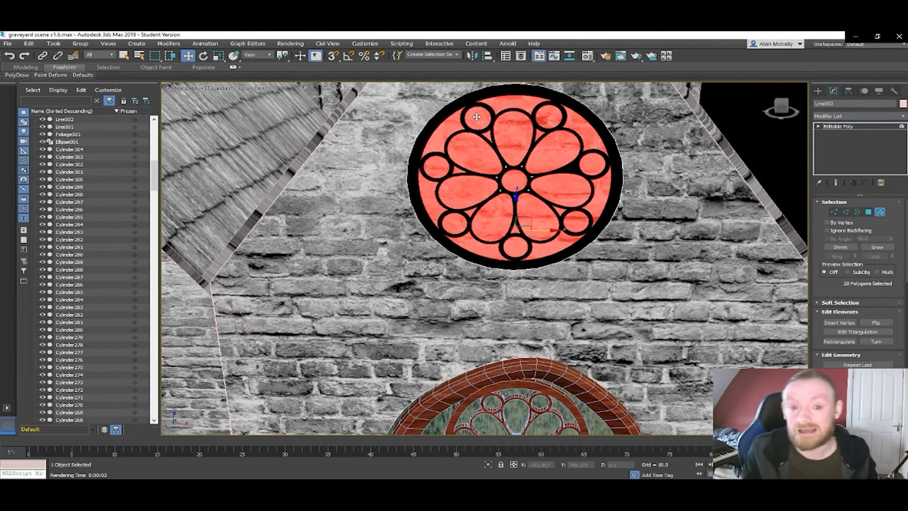
- Delete the leftover small triangular elements inside the middle gable's round opening and finish element editing
scroll(530, 181, up, 5)
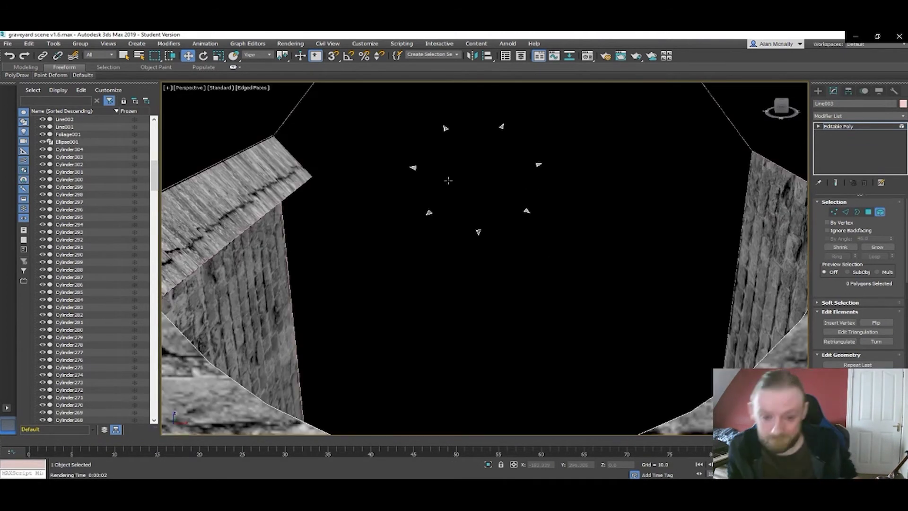
click(414, 167)
ctrl+click(445, 128)
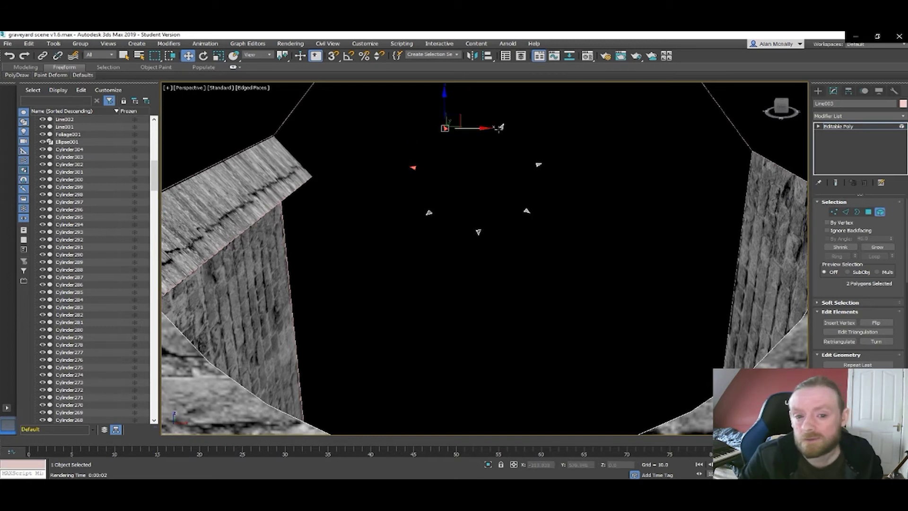
ctrl+click(501, 127)
ctrl+click(538, 164)
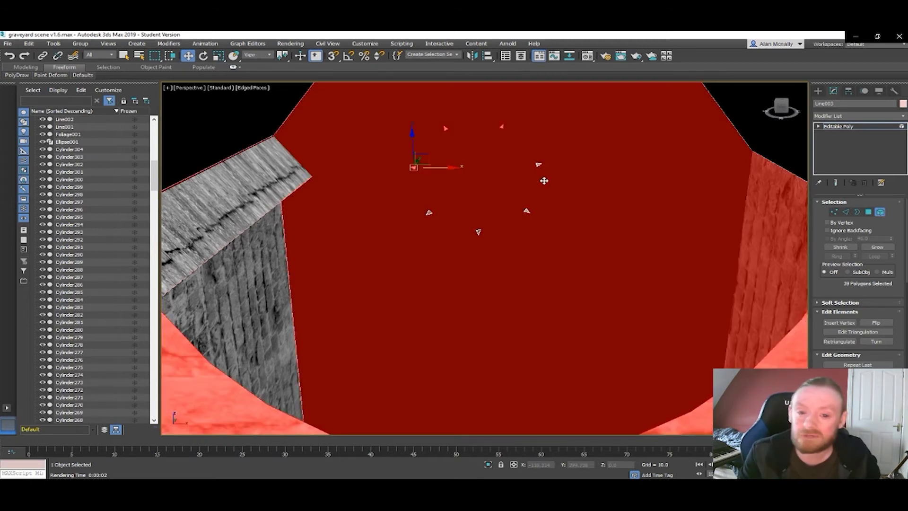
key(ctrl+z)
ctrl+click(538, 164)
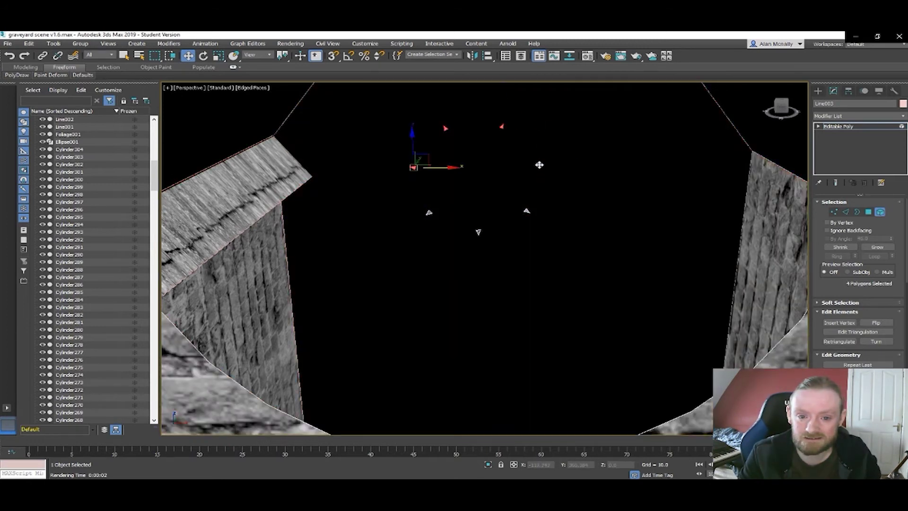
ctrl+click(526, 211)
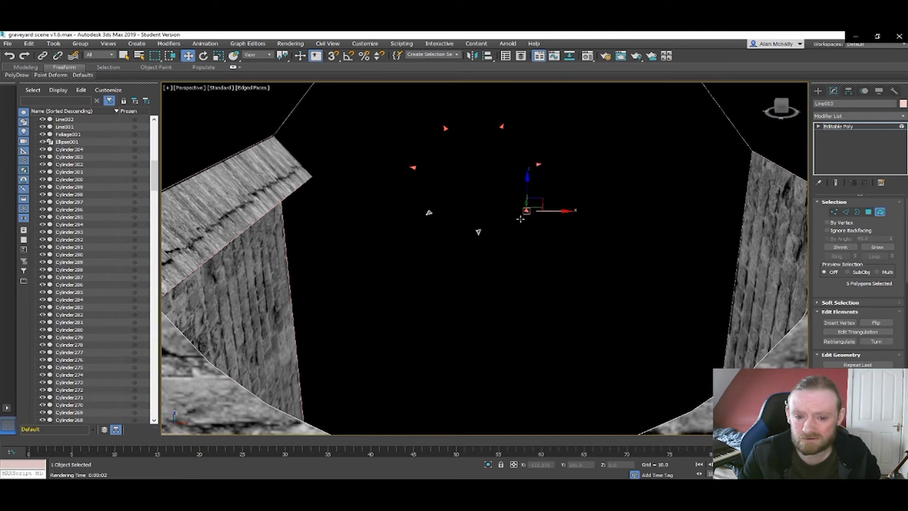
ctrl+click(479, 231)
ctrl+click(429, 212)
key(Delete)
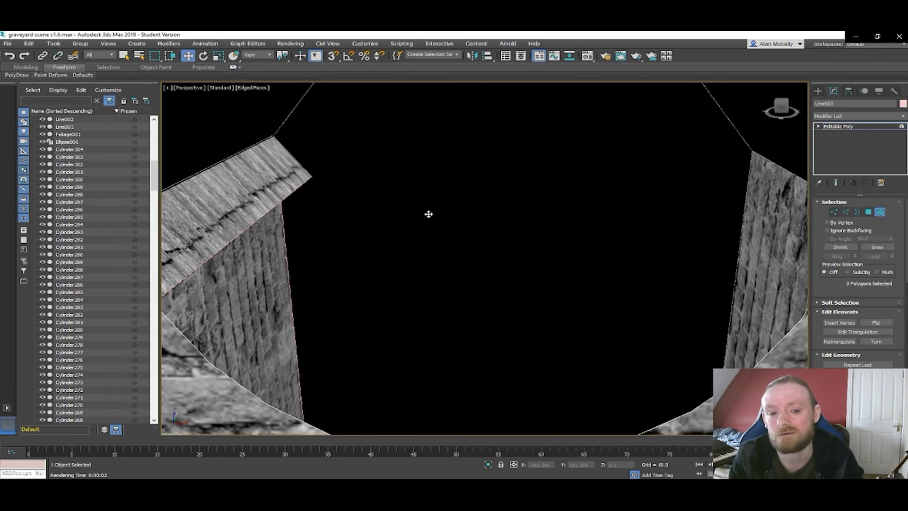
scroll(468, 217, down, 5)
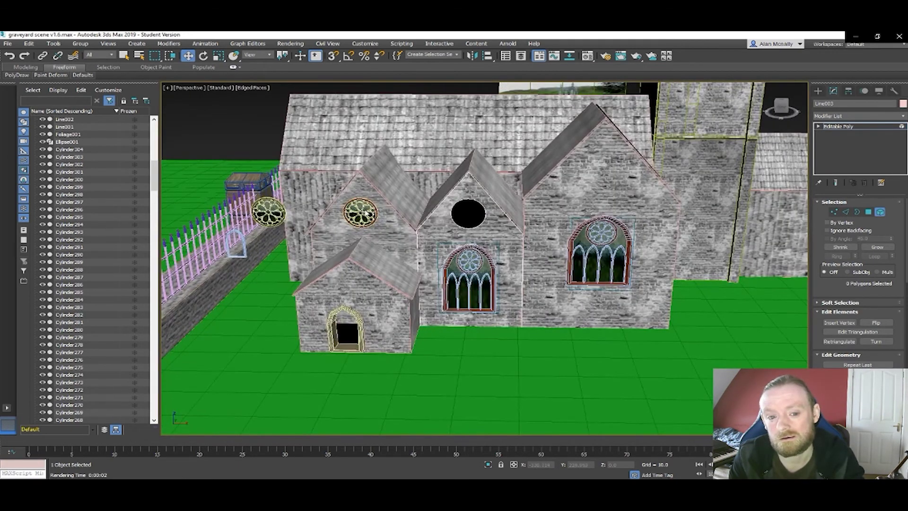
click(864, 127)
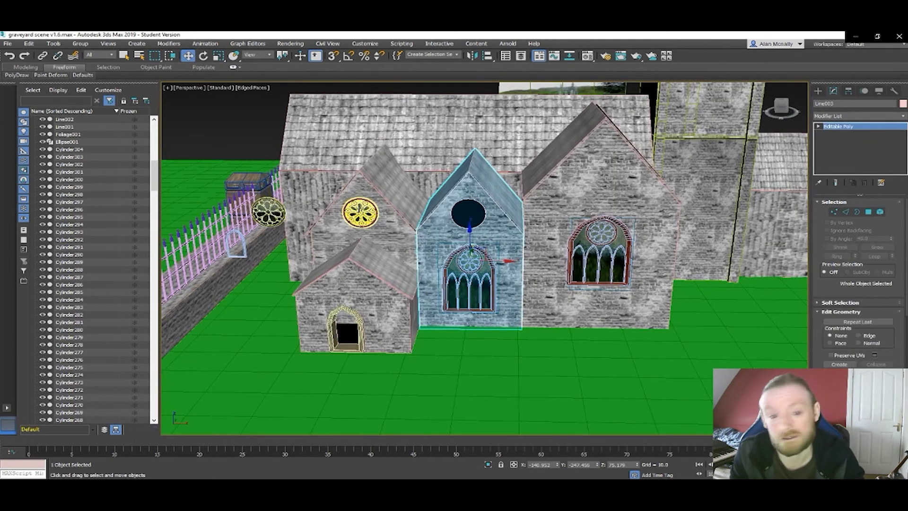
- Copy the round window frame and glass pane above the porch into the middle gable's round opening
click(360, 210)
scroll(360, 211, up, 4)
ctrl+click(373, 205)
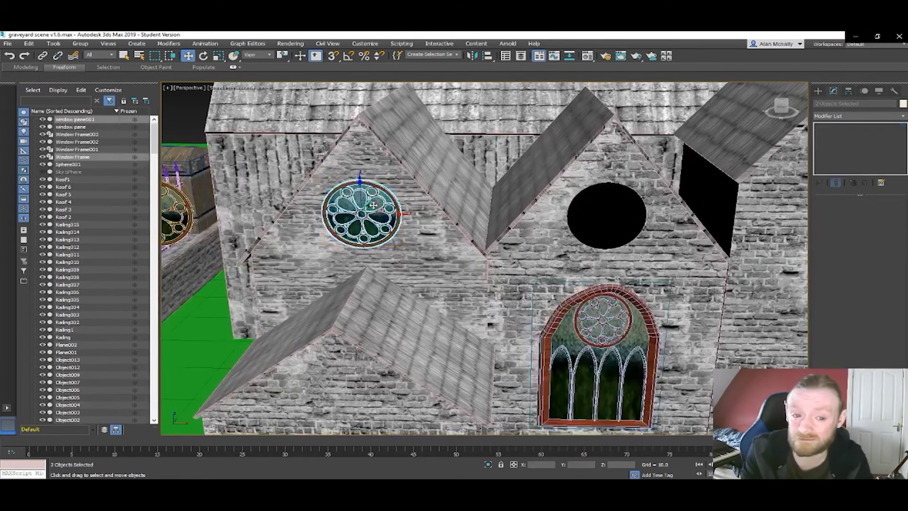
mouse_move(400, 214)
shift+mouse_down()
mouse_move(668, 210)
mouse_move(647, 213)
mouse_move(646, 232)
shift+mouse_up()
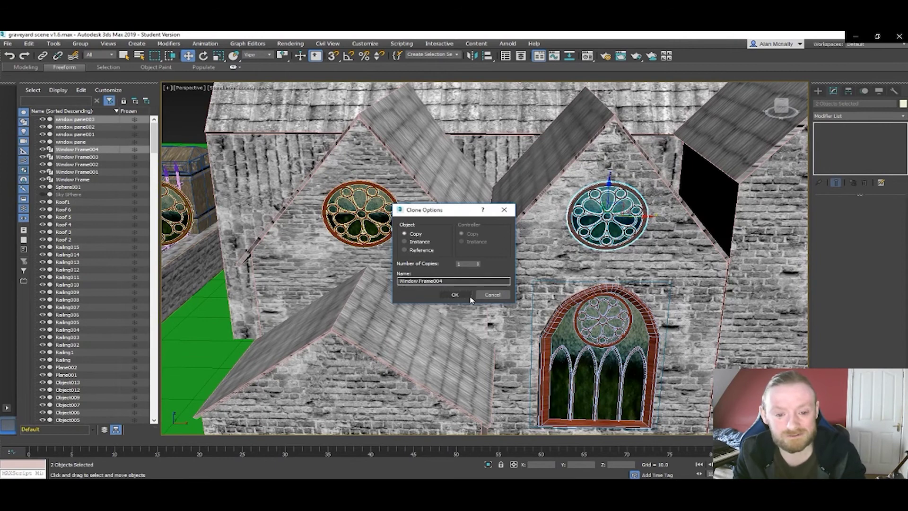
click(471, 296)
- Copy the middle gable's round window and glass pane onto the large gable and raise them above its arched window
scroll(581, 309, down, 3)
alt+middle_drag(582, 309, 439, 304)
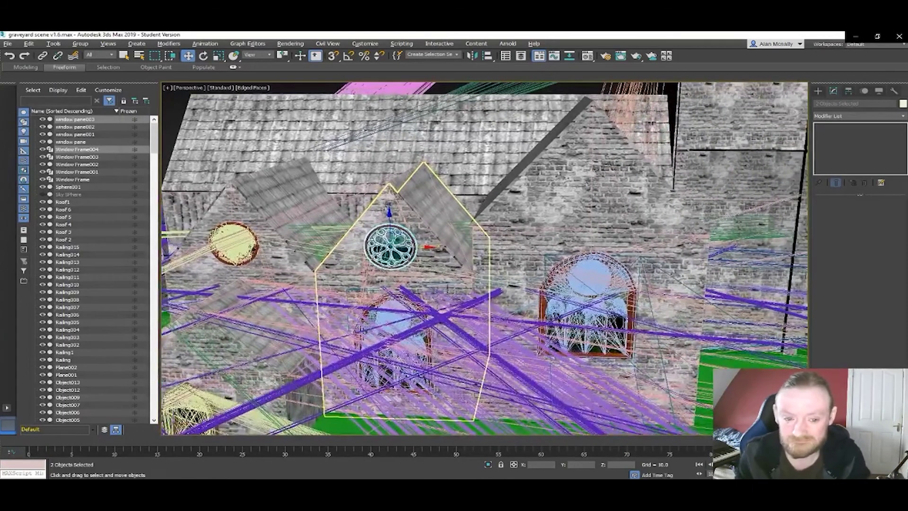
shift+drag(428, 246, 628, 250)
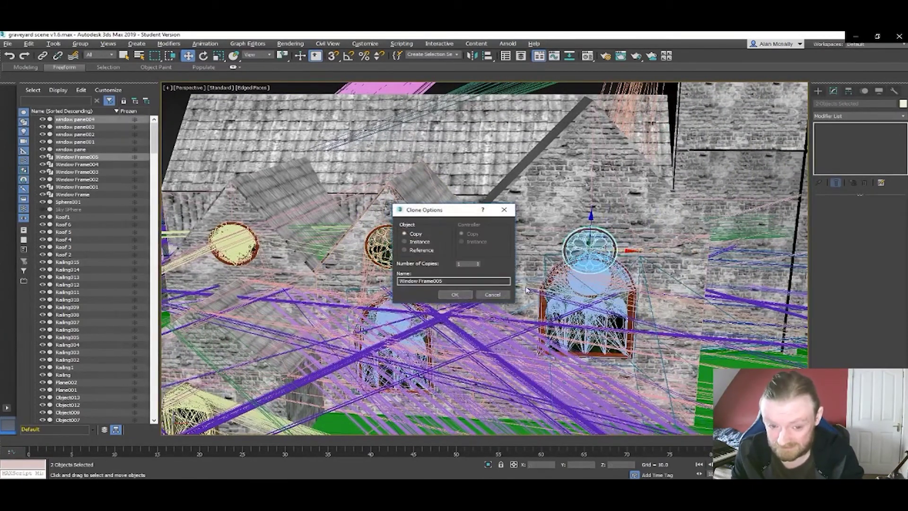
click(467, 297)
drag(592, 211, 592, 154)
- Scale the large gable's round window and pane uniformly to about 142 percent and adjust their sideways position above the arched window
key(r)
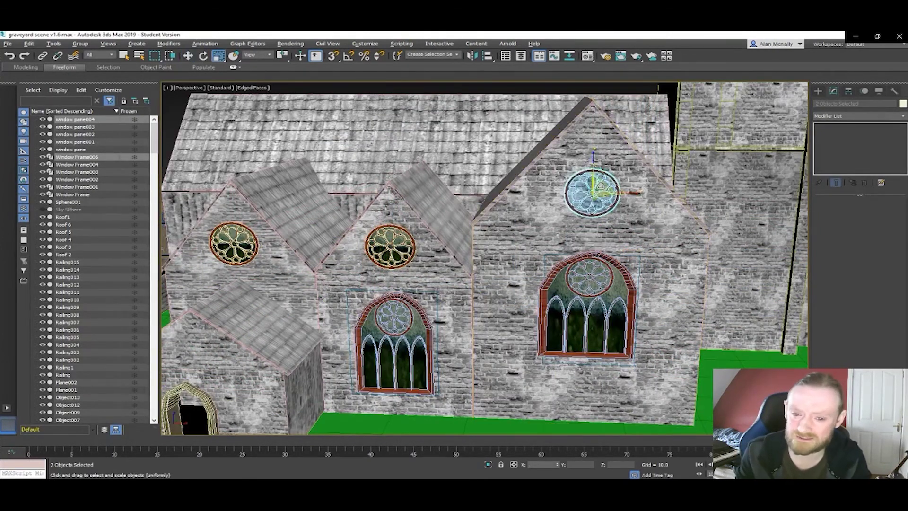
drag(598, 185, 600, 169)
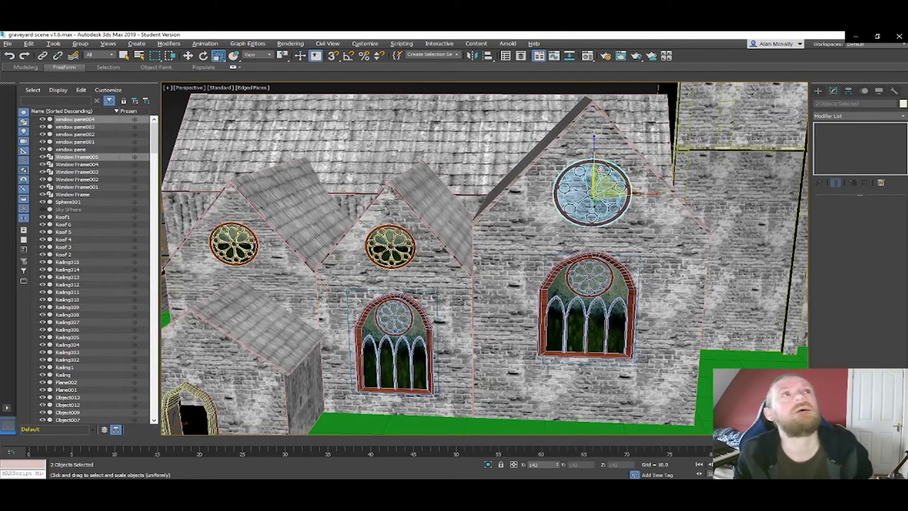
key(w)
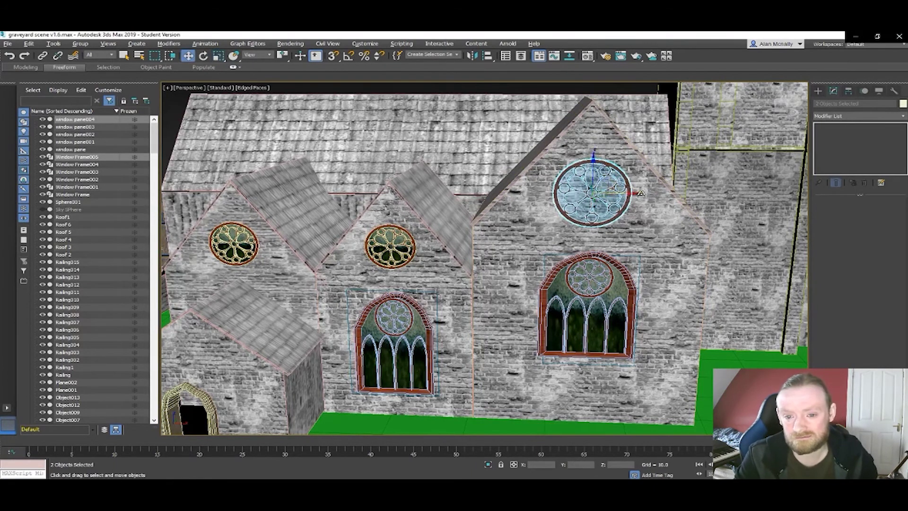
alt+middle_drag(602, 134, 568, 135)
alt+middle_drag(633, 194, 639, 193)
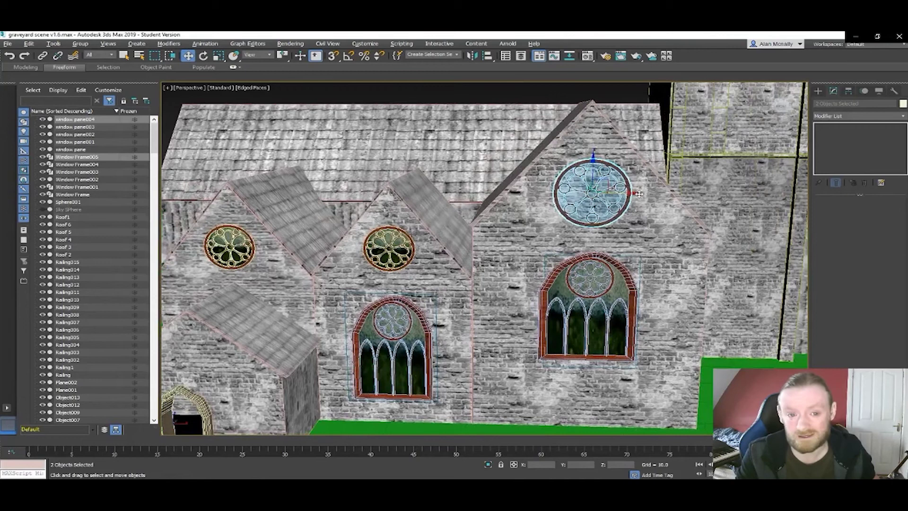
drag(637, 194, 634, 194)
- Stretch the depth of the large gable's round window and push it back into the wall
mouse_move(588, 224)
alt+middle_down()
mouse_move(460, 219)
mouse_move(581, 232)
alt+middle_up()
key(e)
key(r)
drag(559, 198, 322, 257)
key(w)
drag(619, 185, 625, 186)
key(ctrl+z)
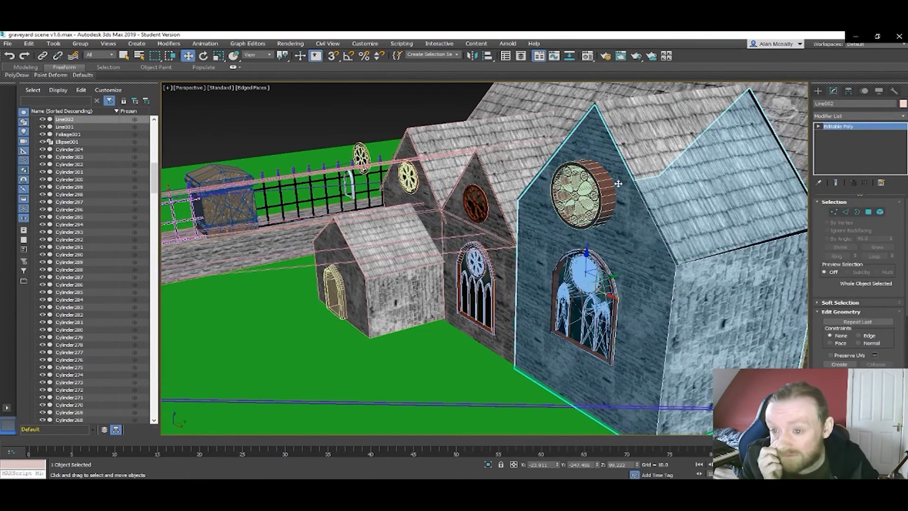
click(618, 183)
drag(622, 186, 624, 187)
- Convert the large gable's round window frame to an Editable Poly
click(636, 241)
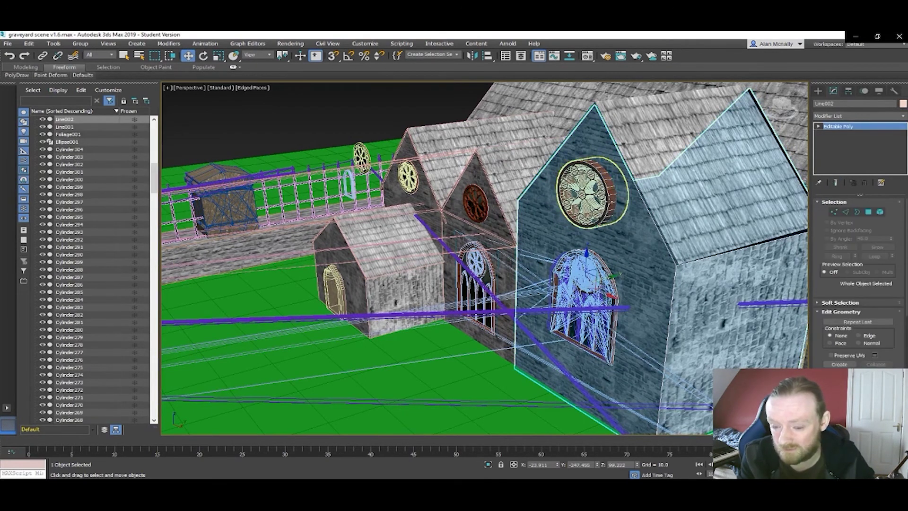
click(608, 200)
right_click(608, 200)
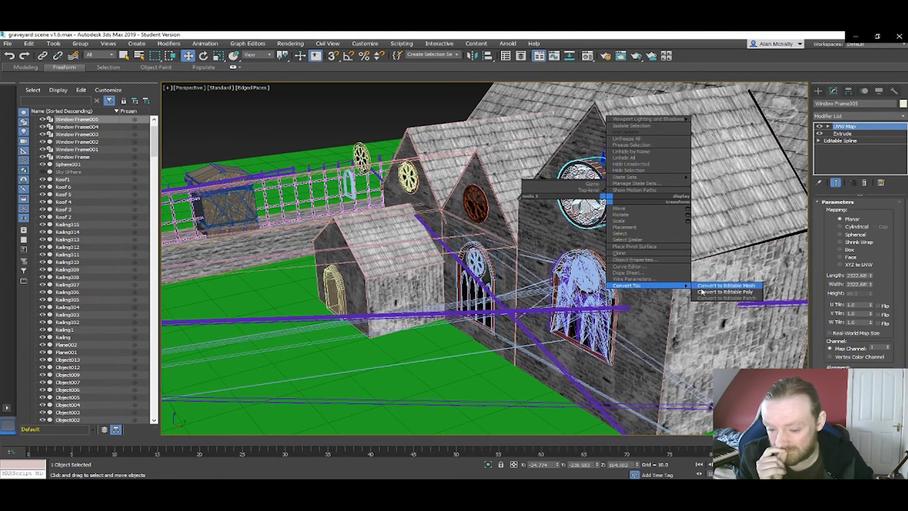
click(701, 292)
- Try to subtract the round window frame from the large gable wall with ProBoolean
click(665, 267)
click(818, 91)
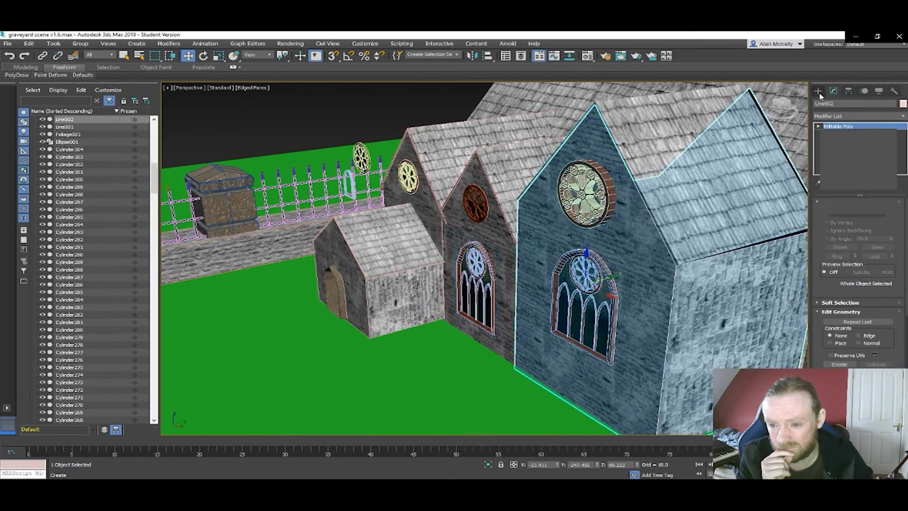
click(837, 185)
click(851, 230)
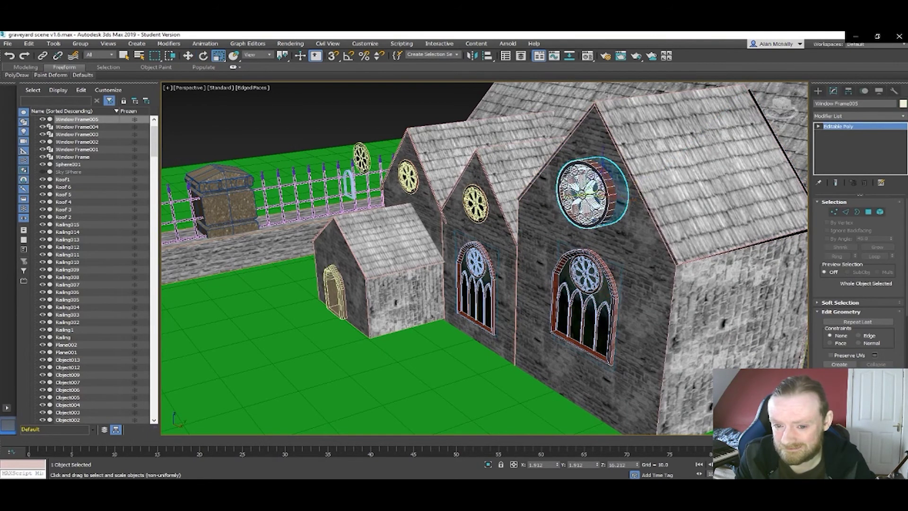
- Stretch the round window frame much deeper and reposition it so that it runs through the large gable wall
drag(581, 194, 409, 244)
key(w)
drag(628, 185, 714, 179)
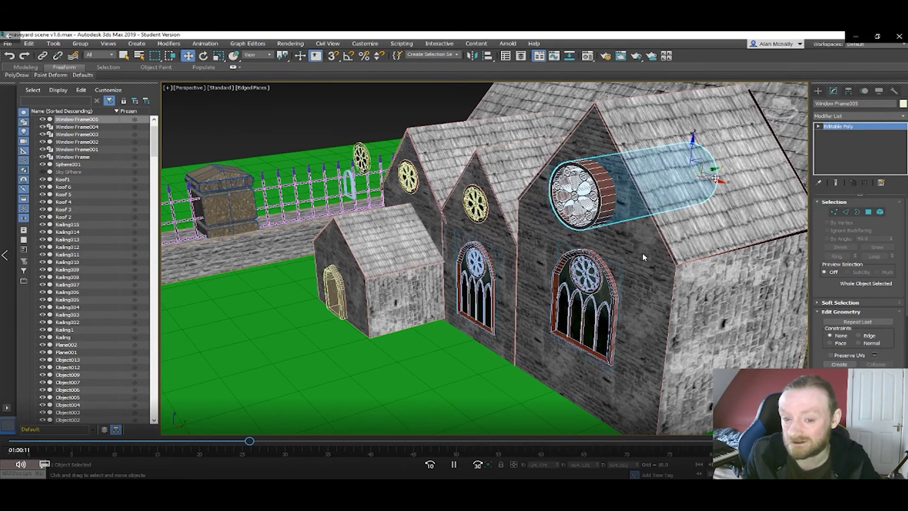
- Subtract the deepened round window frame from the large gable wall with ProBoolean and convert the wall to an Editable Poly
click(743, 272)
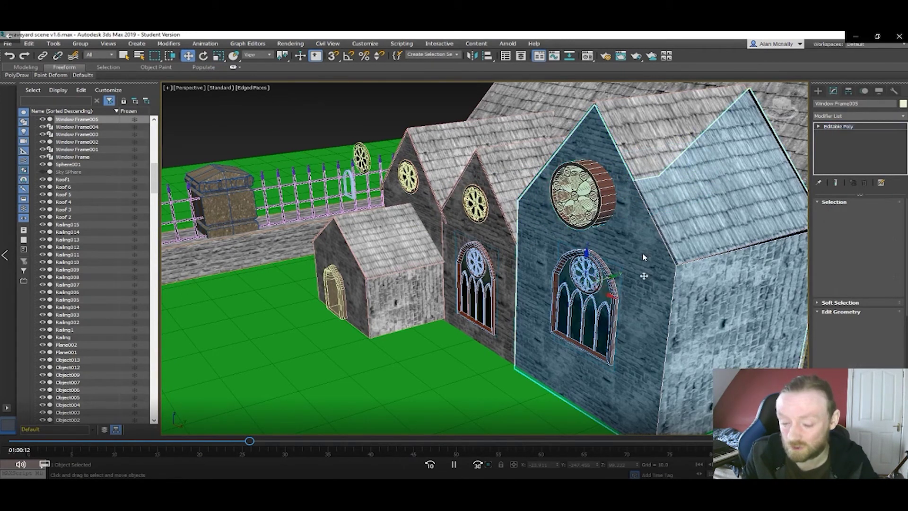
click(818, 92)
click(840, 185)
click(856, 230)
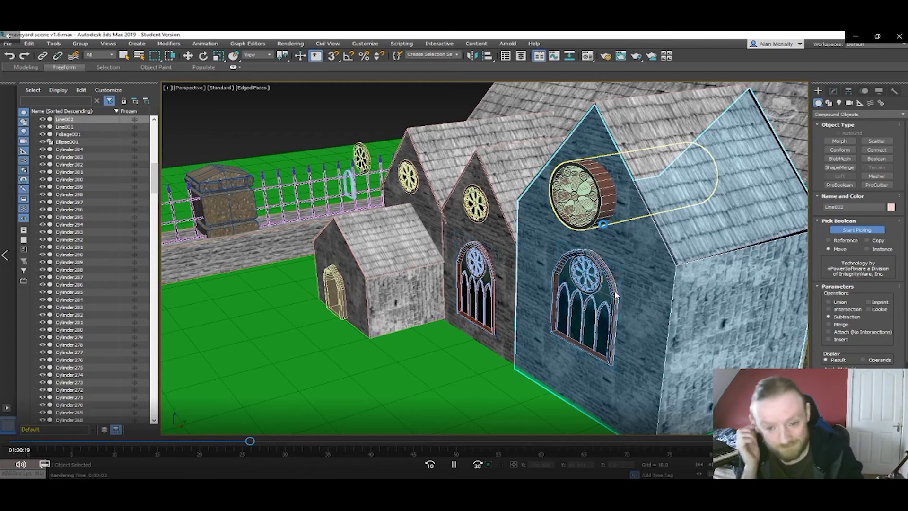
alt+middle_drag(603, 224, 667, 230)
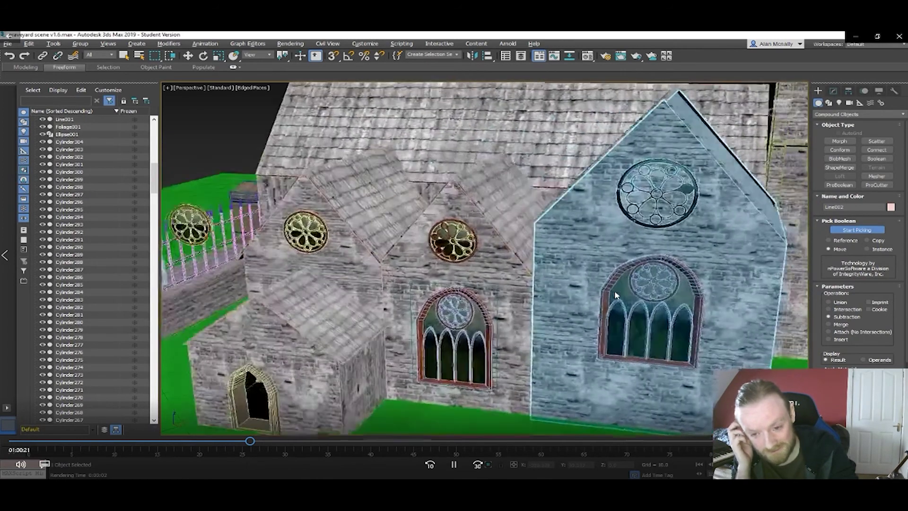
scroll(614, 291, up, 3)
key(w)
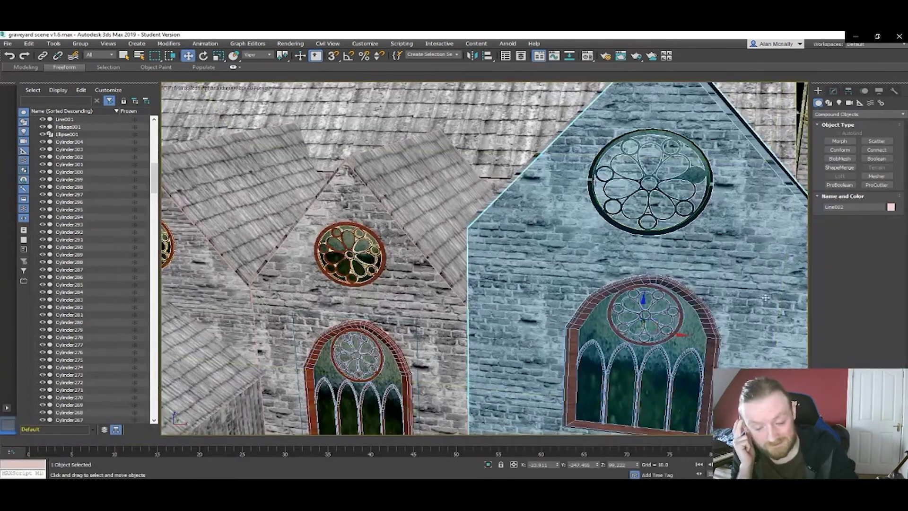
right_click(765, 298)
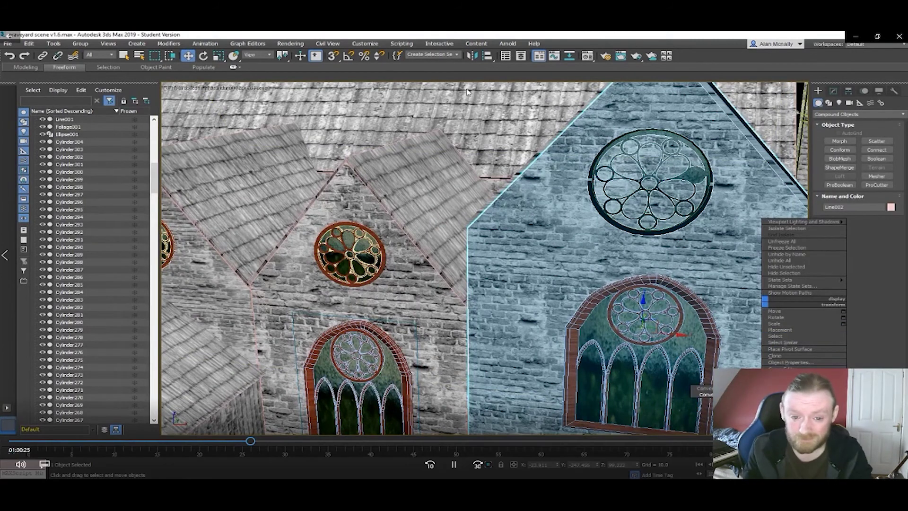
click(833, 91)
- Delete the leftover brick elements between the tracery of the large gable's round opening, including the centre circle and the small triangles around it
scroll(689, 256, up, 3)
middle_drag(693, 249, 697, 293)
scroll(698, 214, up, 3)
scroll(700, 222, down, 3)
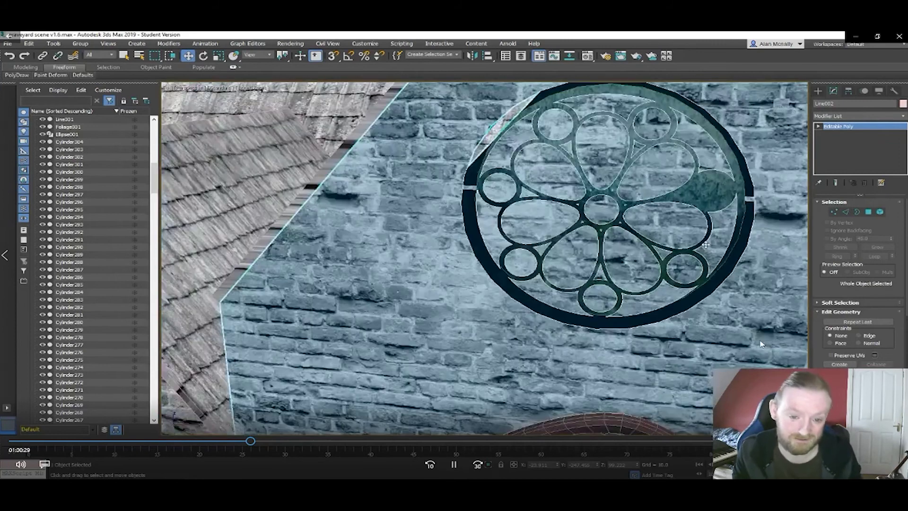
mouse_move(702, 245)
alt+middle_down()
mouse_move(711, 243)
mouse_move(699, 249)
mouse_move(700, 242)
alt+middle_up()
click(880, 212)
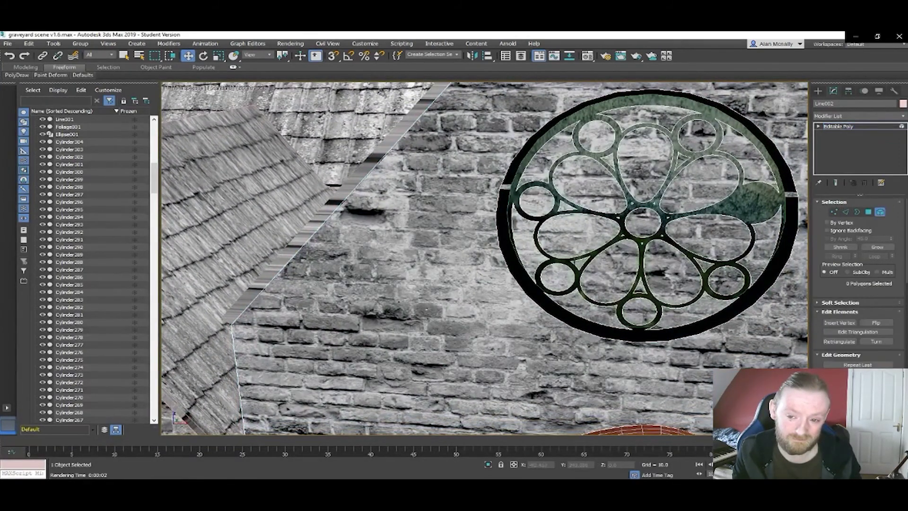
click(603, 281)
click(565, 284)
ctrl+click(603, 279)
ctrl+click(586, 310)
ctrl+click(638, 309)
ctrl+click(675, 311)
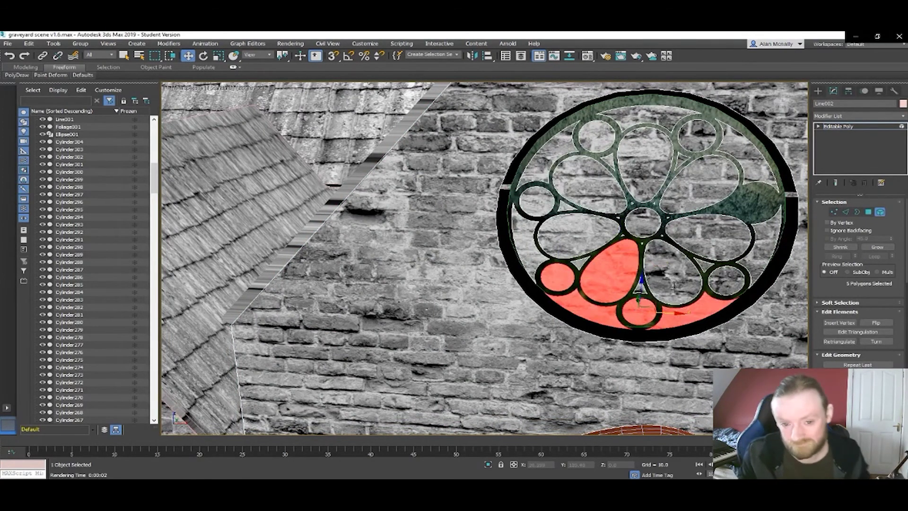
ctrl+click(674, 285)
ctrl+click(640, 289)
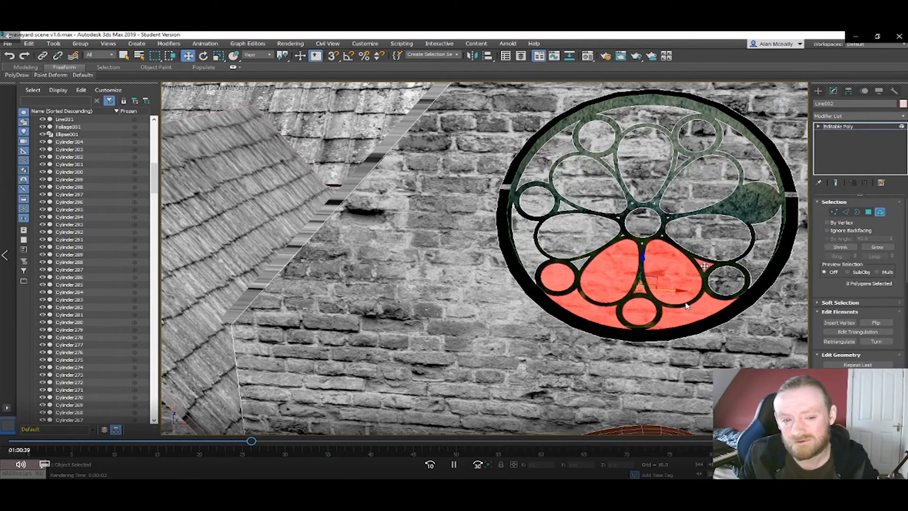
ctrl+click(733, 282)
ctrl+click(755, 259)
ctrl+click(740, 235)
ctrl+click(750, 206)
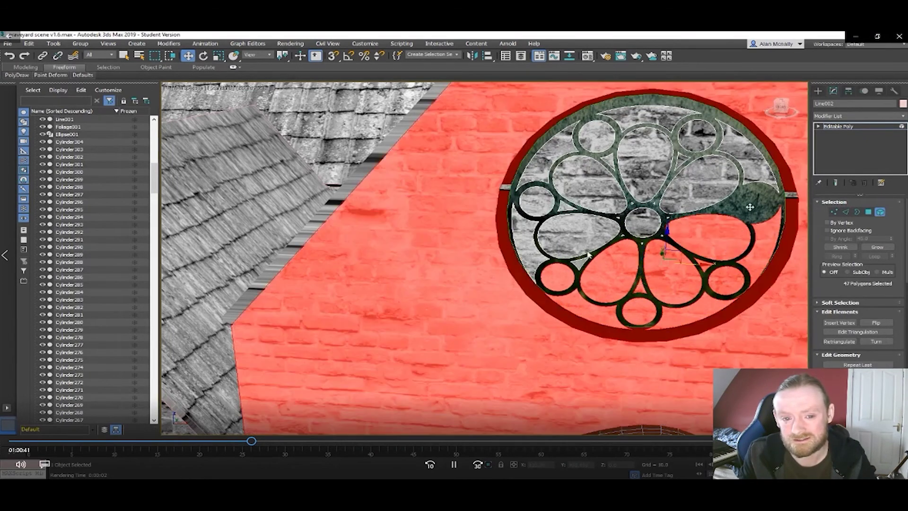
key(ctrl+z)
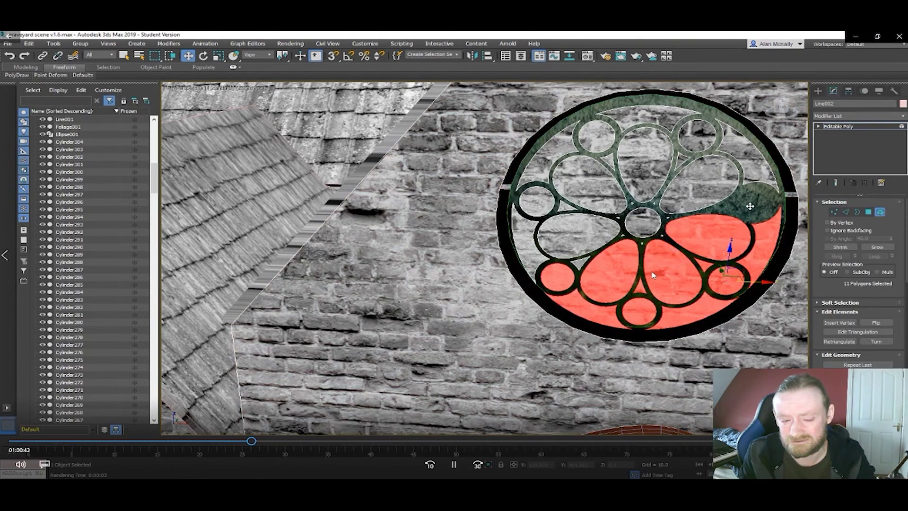
alt+middle_drag(747, 204, 733, 210)
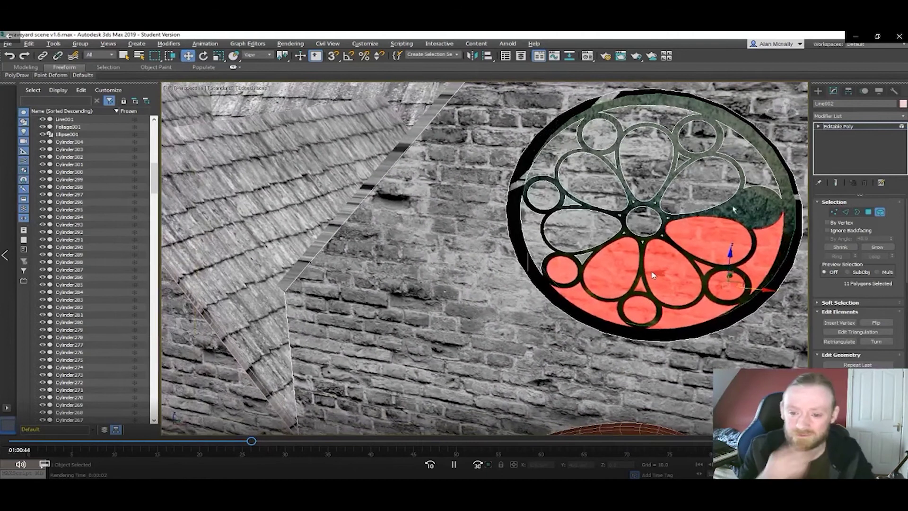
ctrl+click(762, 201)
key(ctrl+z)
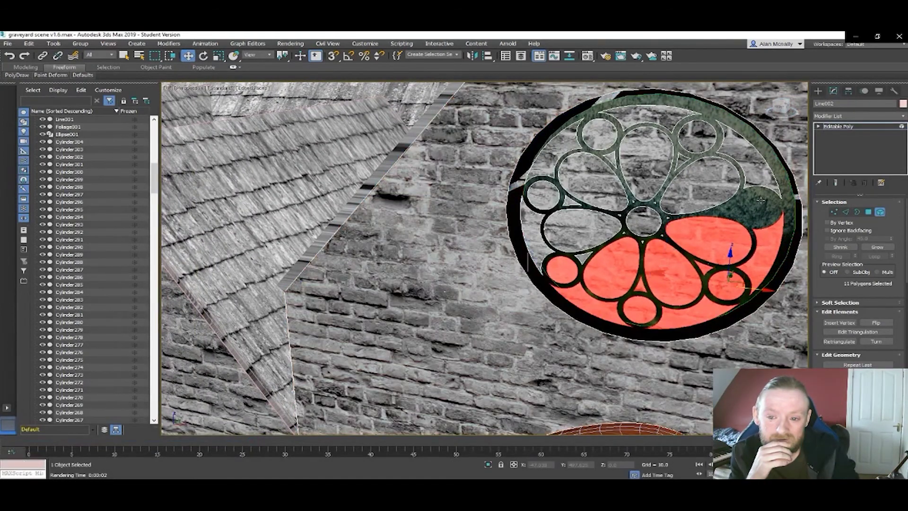
ctrl+click(755, 176)
ctrl+click(697, 136)
ctrl+click(655, 111)
ctrl+click(606, 133)
ctrl+click(568, 136)
ctrl+click(544, 202)
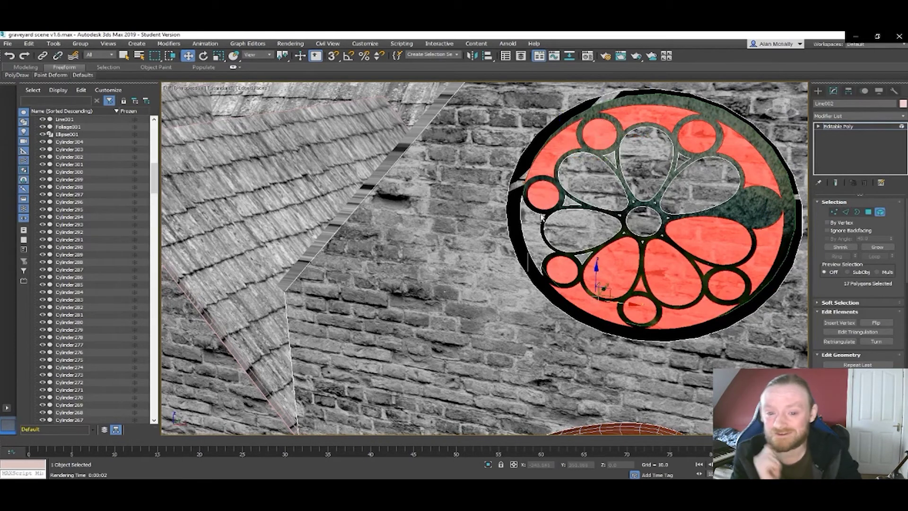
ctrl+click(531, 227)
ctrl+click(560, 226)
ctrl+click(592, 178)
ctrl+click(570, 201)
ctrl+click(638, 171)
ctrl+click(611, 157)
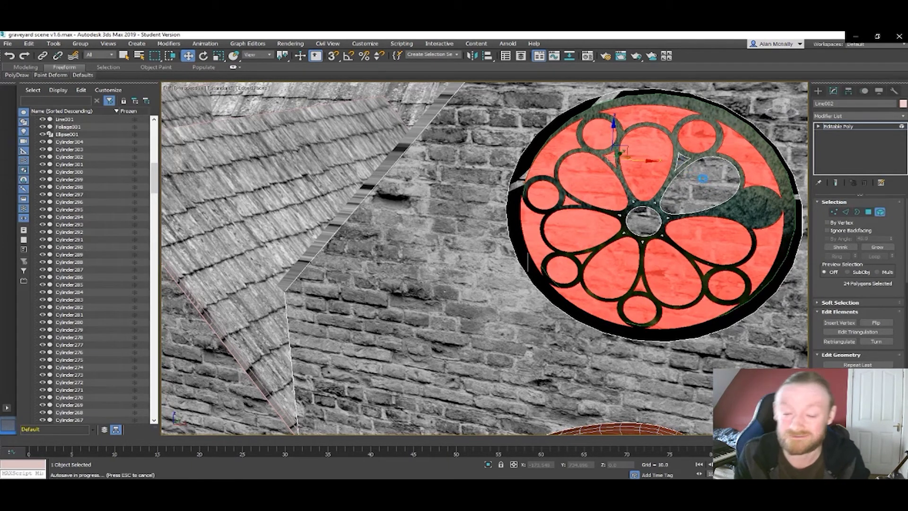
ctrl+click(705, 182)
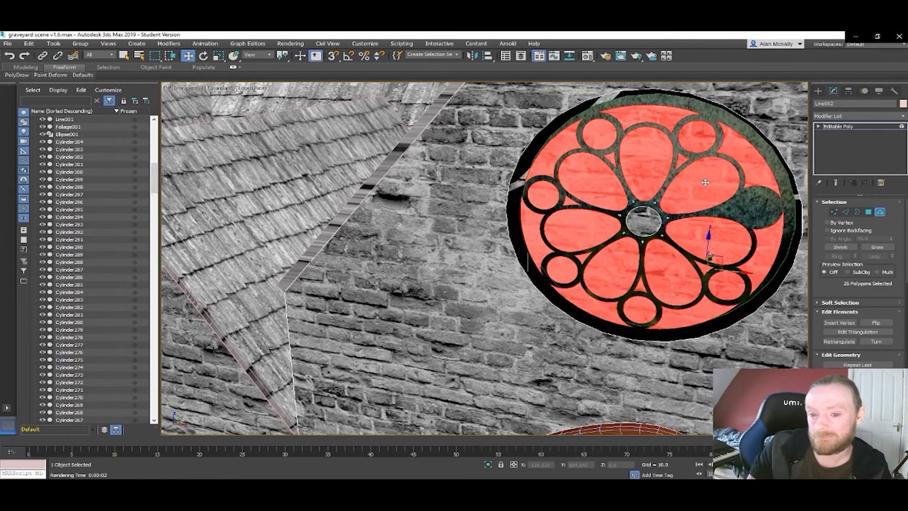
ctrl+click(631, 218)
scroll(628, 222, up, 3)
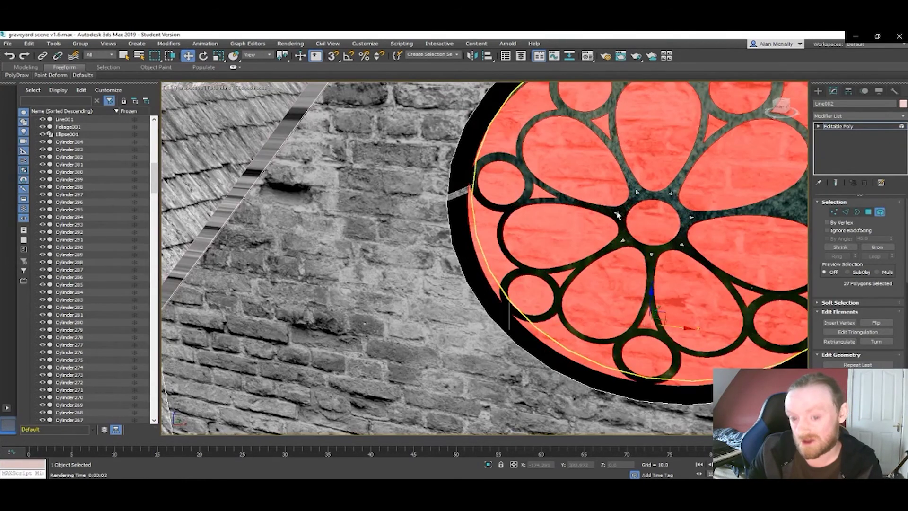
ctrl+click(615, 213)
ctrl+click(637, 192)
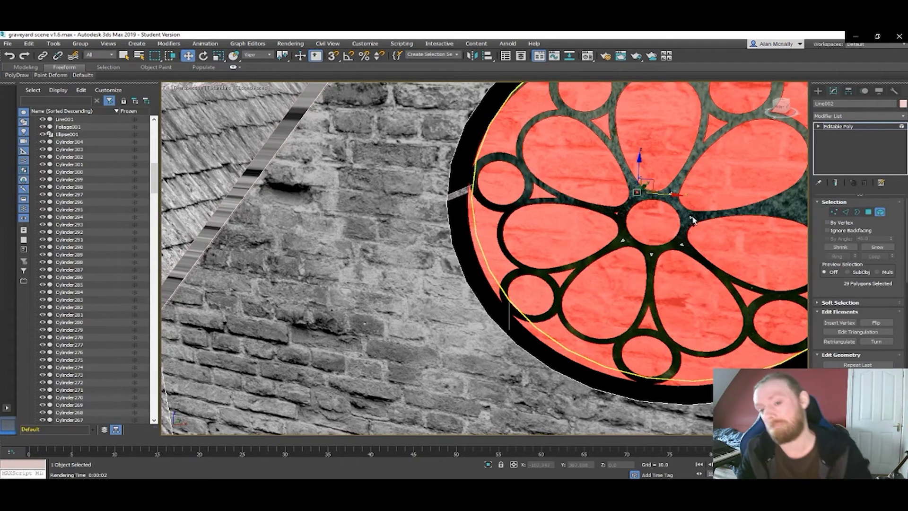
ctrl+click(688, 215)
ctrl+click(671, 193)
ctrl+click(681, 243)
ctrl+click(651, 254)
ctrl+click(623, 242)
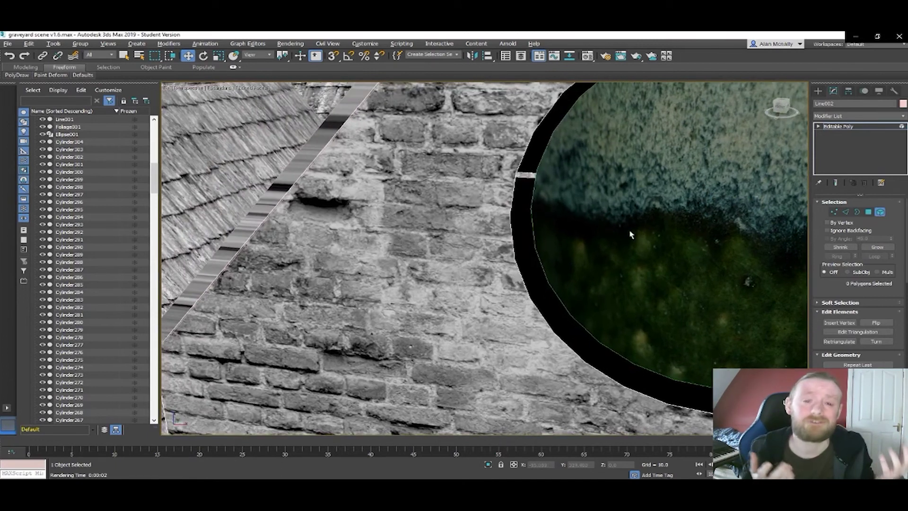
- Leave the large gable wall's sub-object editing and inspect the glass pane inside its cleared round opening
middle_drag(630, 233, 525, 294)
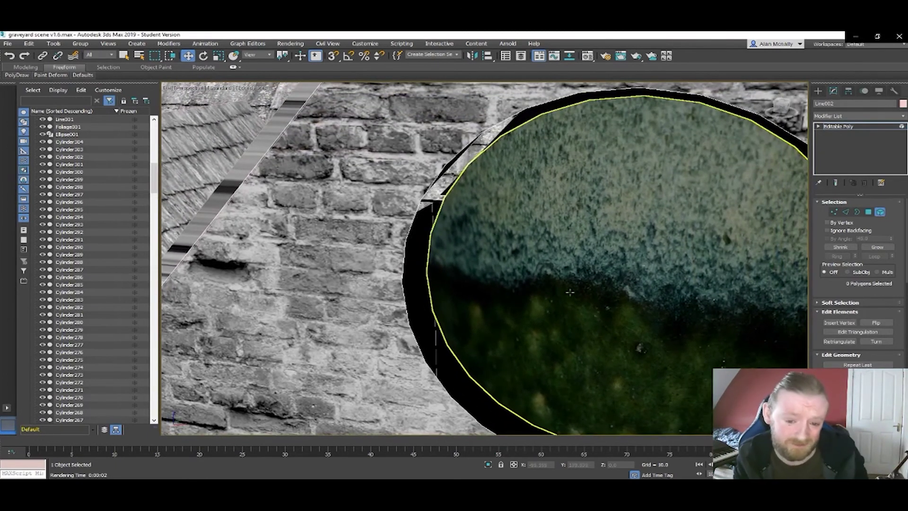
click(846, 127)
click(866, 212)
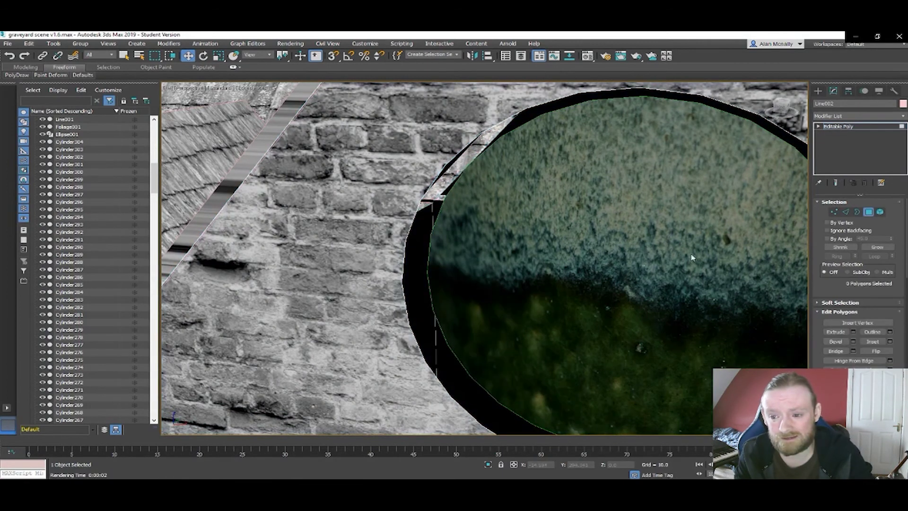
alt+middle_drag(636, 255, 639, 263)
middle_drag(638, 262, 613, 239)
click(605, 237)
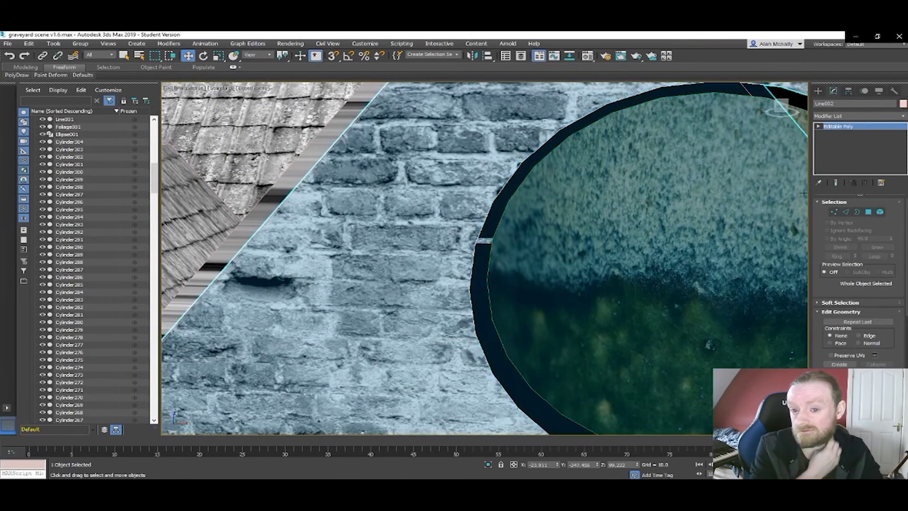
click(723, 199)
scroll(711, 221, down, 3)
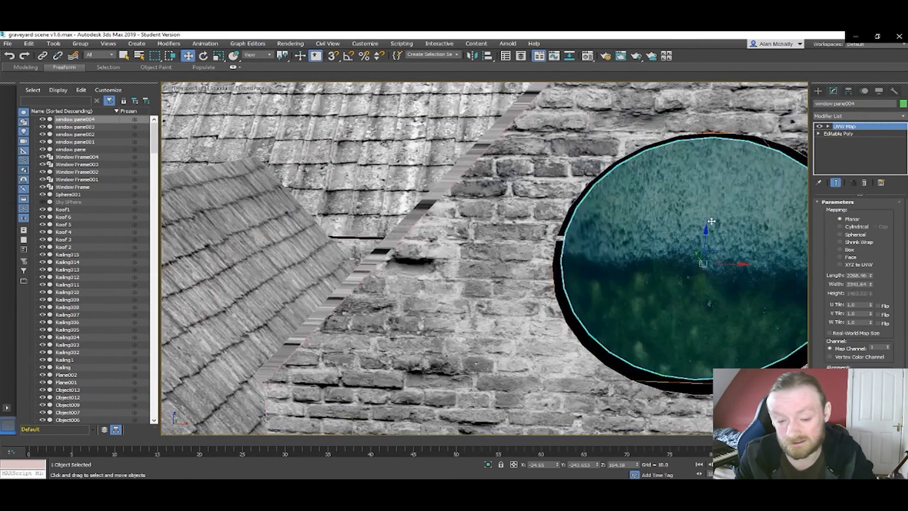
middle_drag(709, 225, 630, 191)
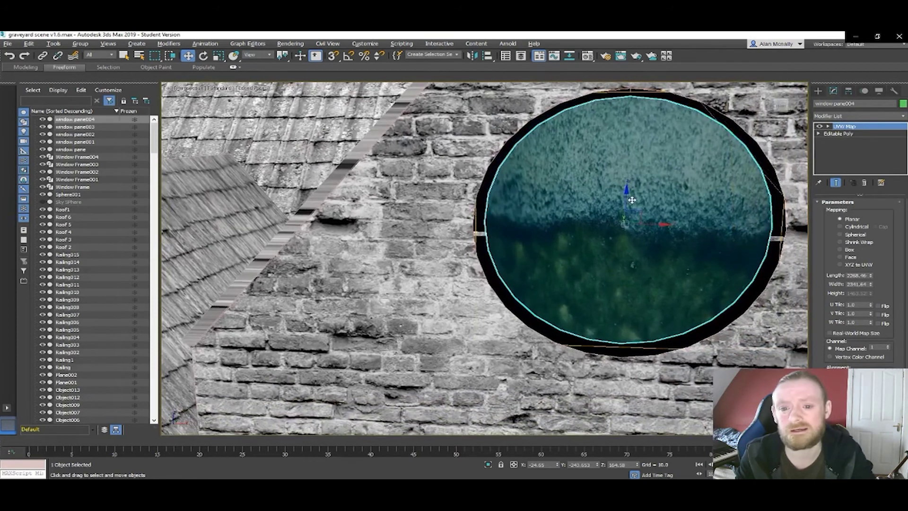
scroll(575, 215, down, 4)
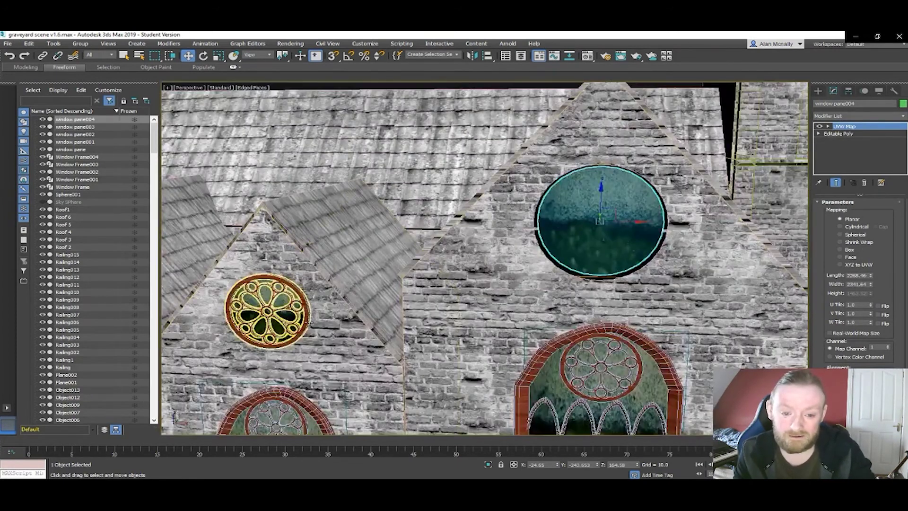
- Copy the round traceried window frame from the small gable and place the copy over the large gable's round opening
click(306, 316)
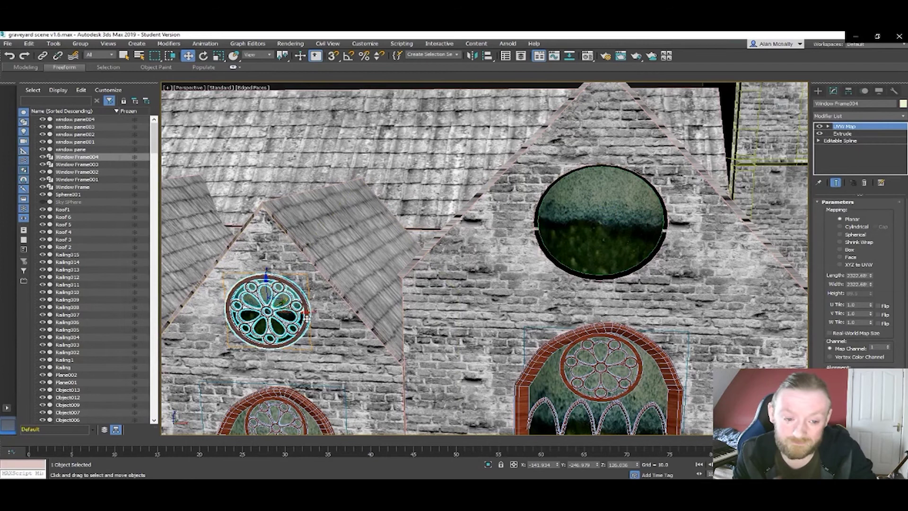
shift+drag(304, 313, 646, 323)
click(455, 295)
drag(612, 286, 596, 188)
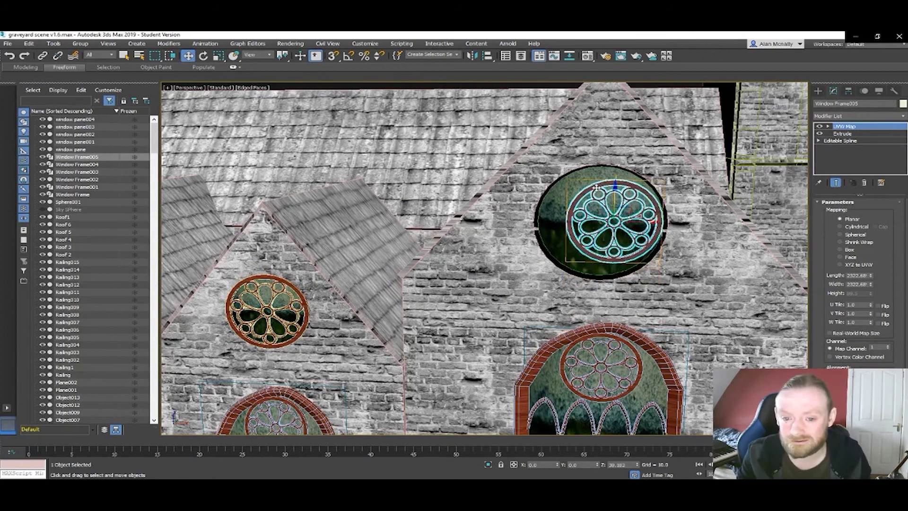
- Centre the copied round frame on the large gable's opening and scale it up uniformly until it covers the opening's edge
scroll(658, 221, up, 2)
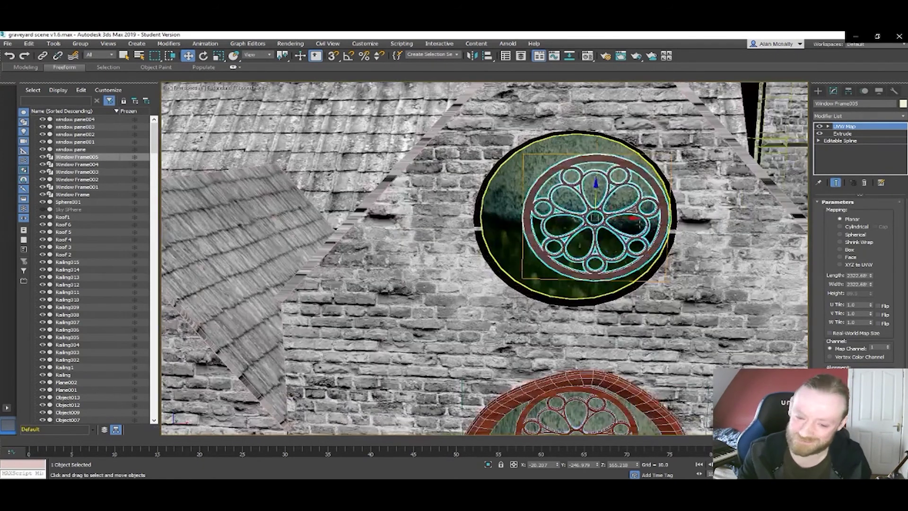
drag(634, 218, 592, 196)
key(e)
key(r)
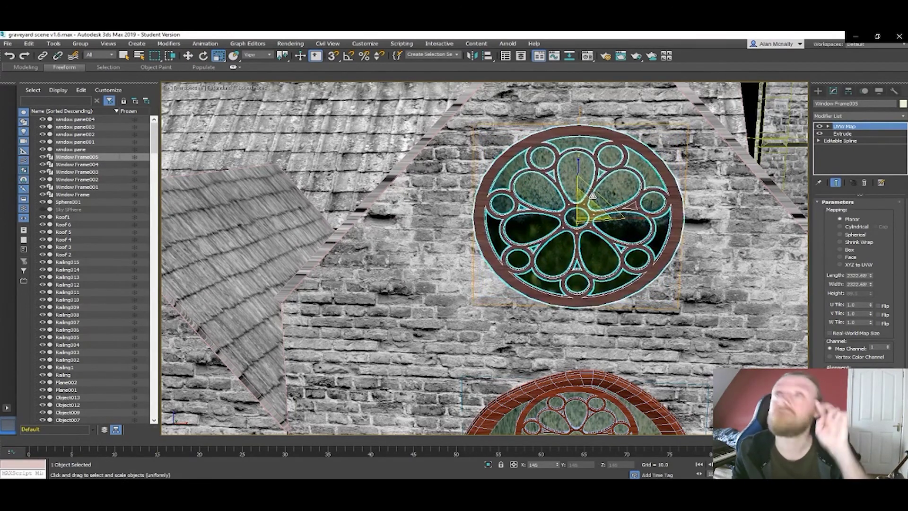
- Render the perspective view to check the enlarged round window frame in the large gable
mouse_move(552, 227)
alt+middle_down()
mouse_move(630, 239)
mouse_move(493, 245)
mouse_move(530, 278)
mouse_move(567, 277)
mouse_move(574, 271)
mouse_move(561, 230)
alt+middle_up()
scroll(574, 272, down, 3)
key(shift+q)
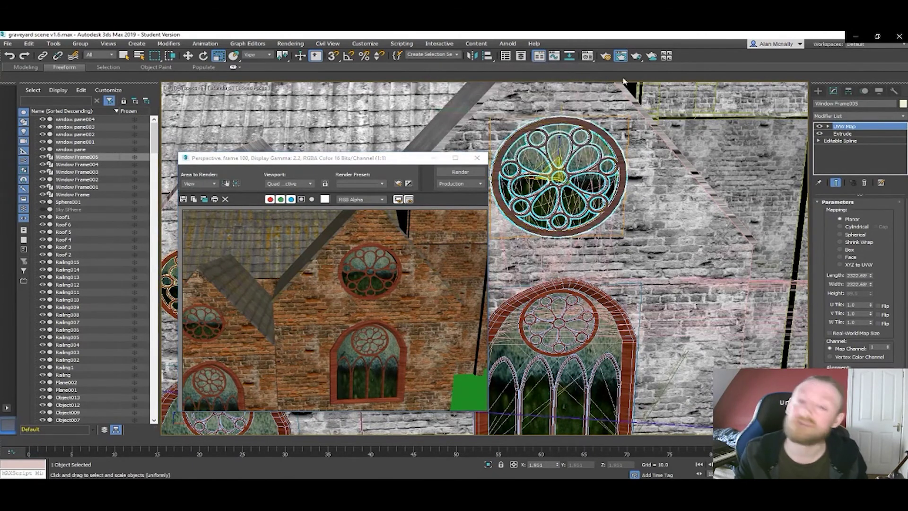
click(471, 161)
- Move the large gable's round glass pane outward along its depth so that it sits within the round frame
alt+middle_drag(475, 154, 532, 176)
click(541, 168)
key(w)
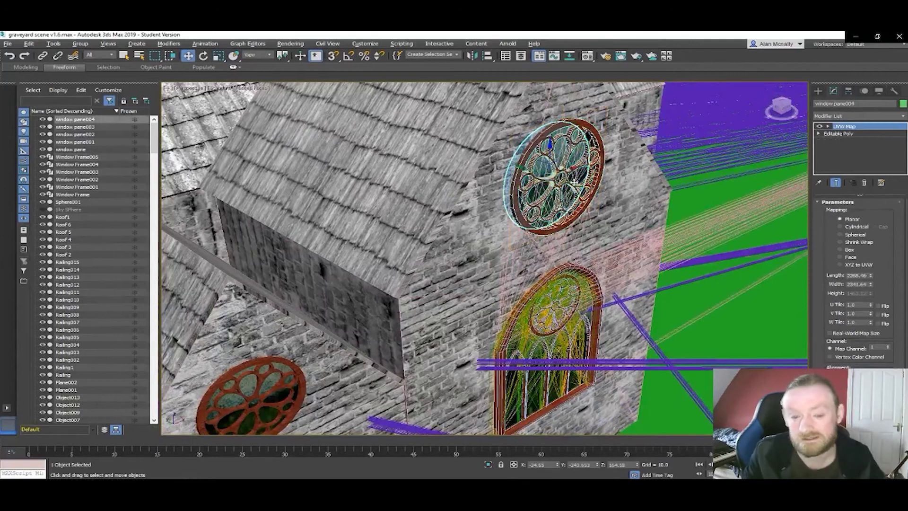
drag(524, 167, 534, 171)
alt+middle_drag(570, 197, 528, 180)
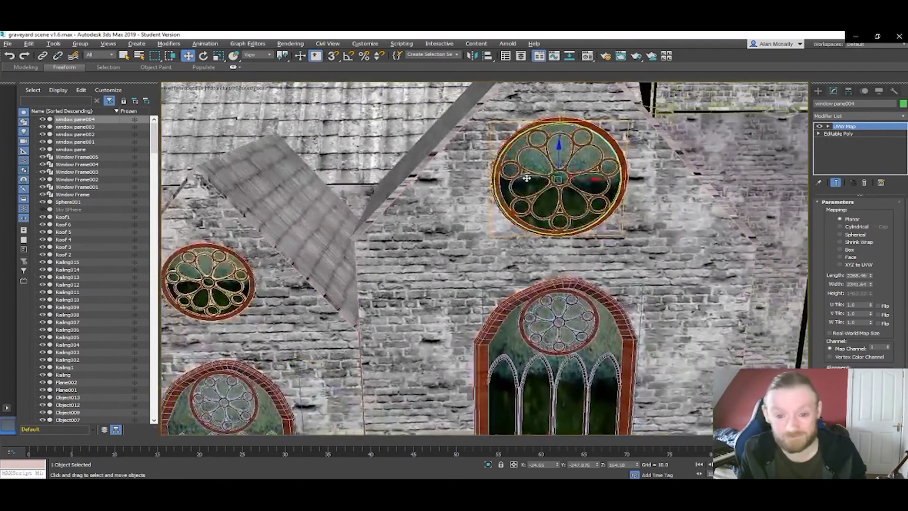
- Render the whole church front and review its windows in the rendered image
key(F9)
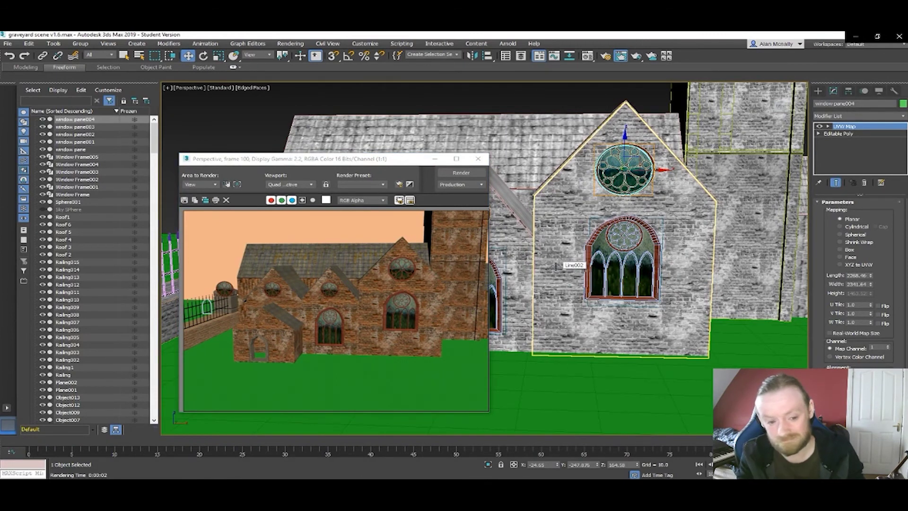
mouse_move(265, 271)
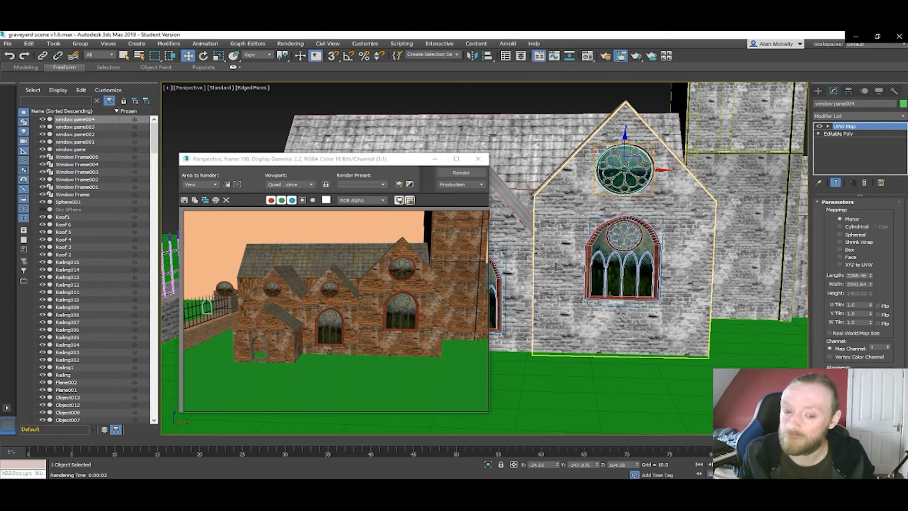
click(478, 159)
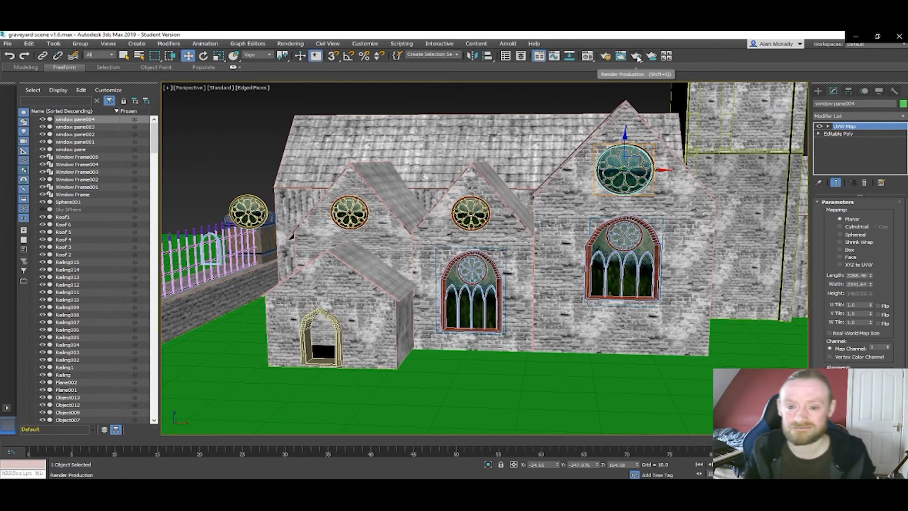
- Change the production renderer from Scanline to Arnold and render the church in the perspective view
click(606, 58)
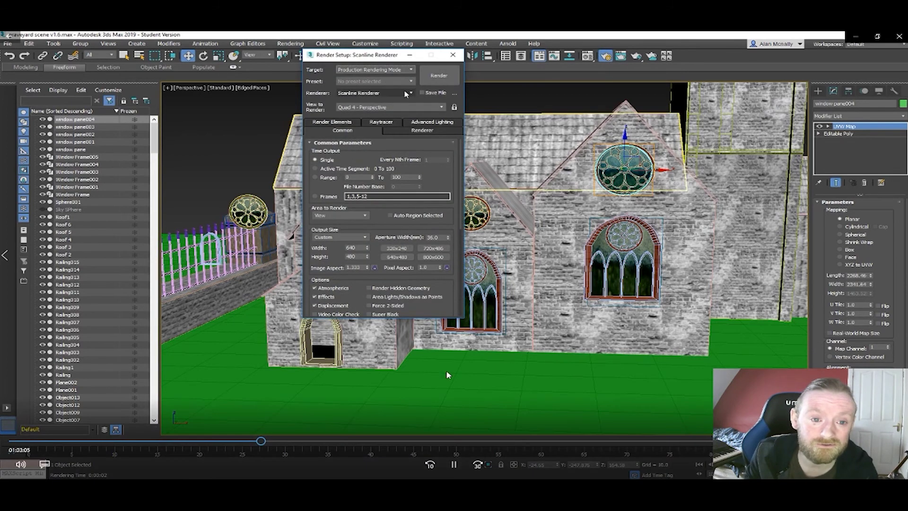
click(406, 93)
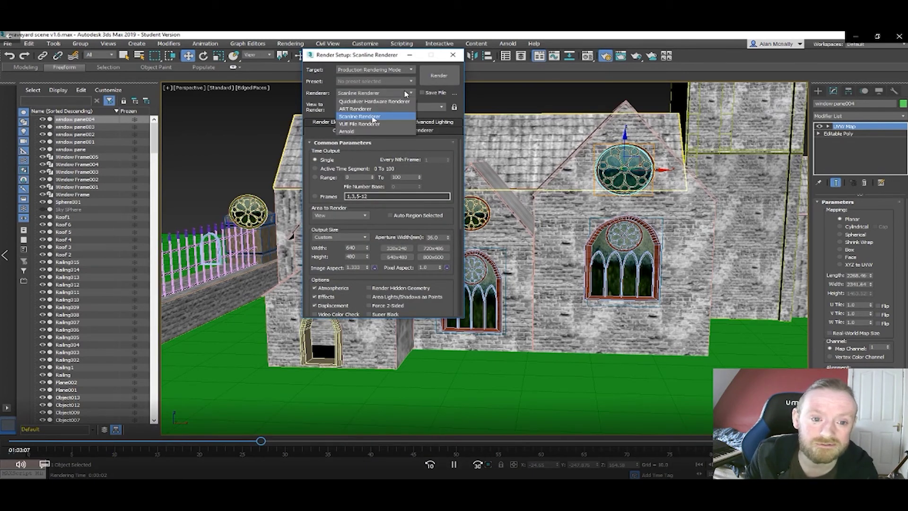
click(373, 132)
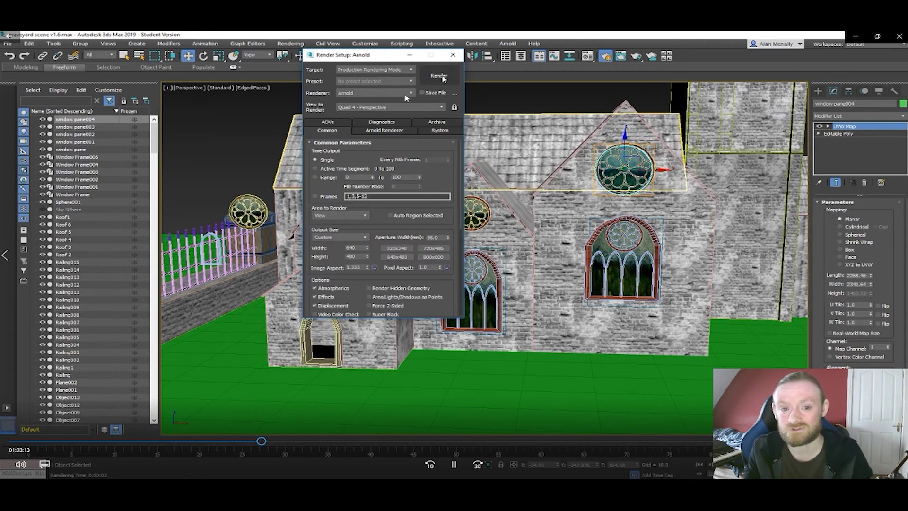
click(443, 79)
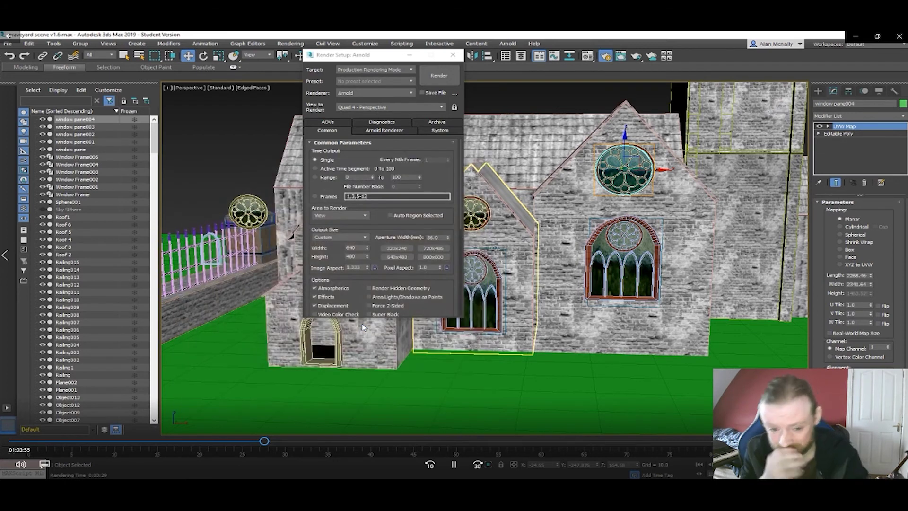
- Render a distant view of the whole graveyard with Arnold, then close the render and its messages
click(440, 76)
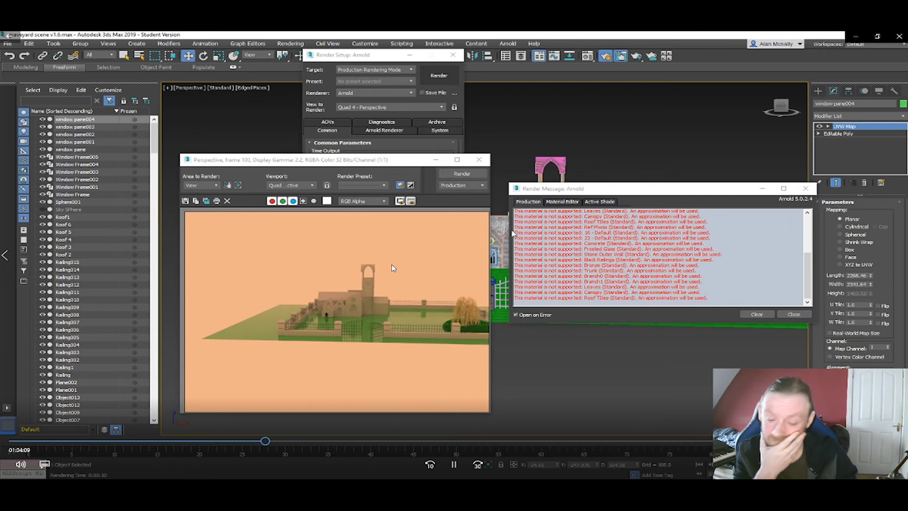
click(478, 160)
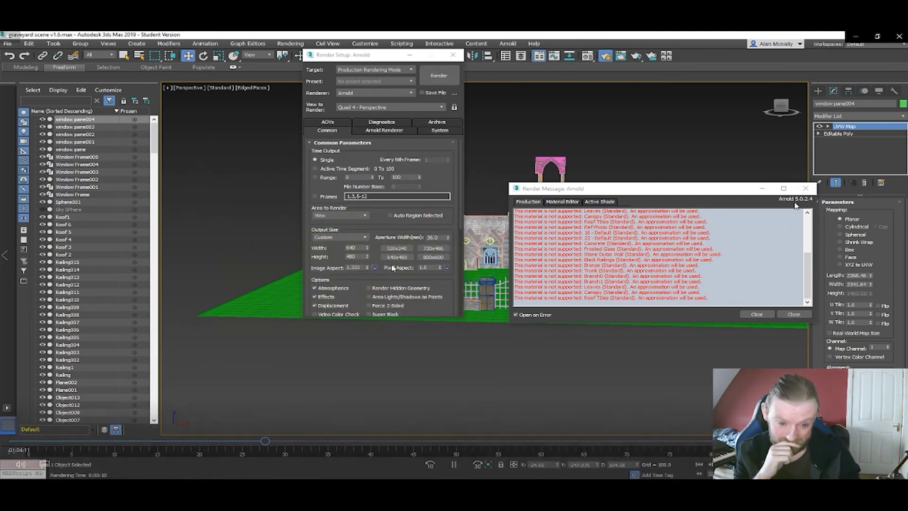
click(805, 188)
- Render a close view of the tree and the planted oval beside the railings with Arnold, then close the render setup
alt+middle_drag(670, 217, 561, 255)
scroll(562, 255, up, 6)
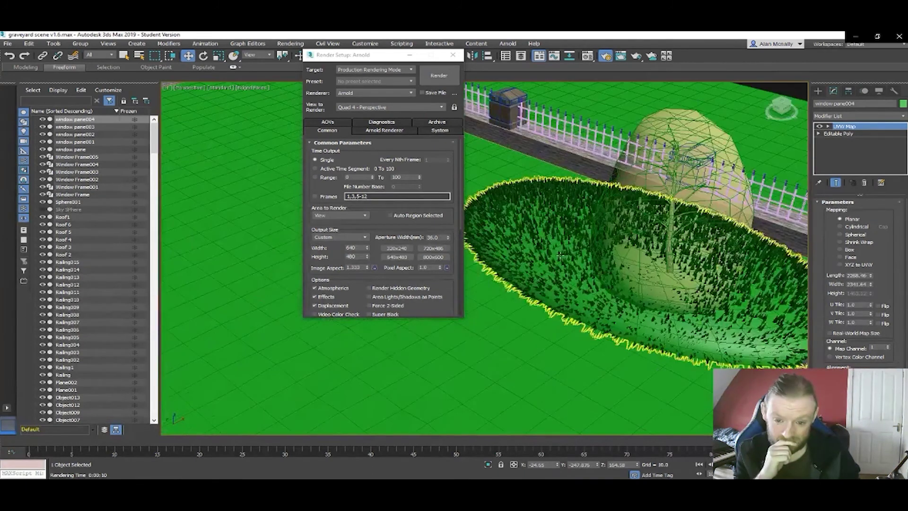
key(shift+q)
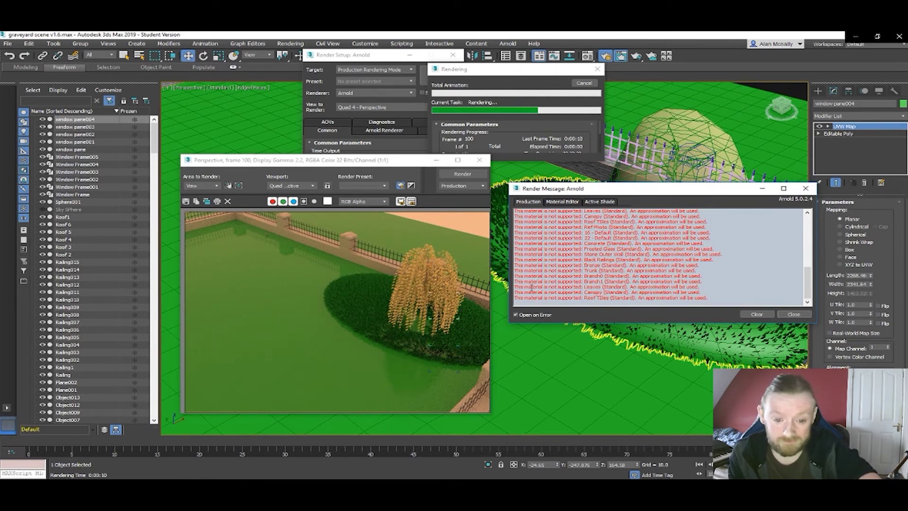
mouse_move(231, 255)
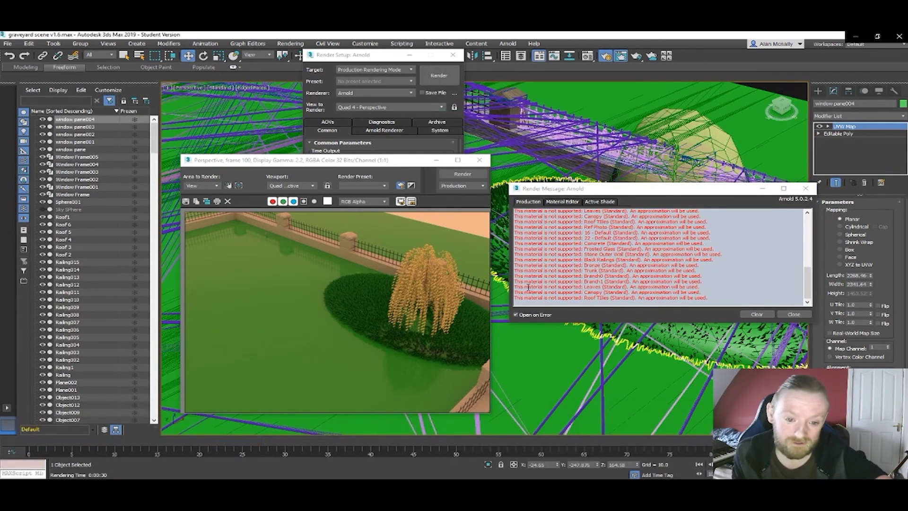
click(480, 161)
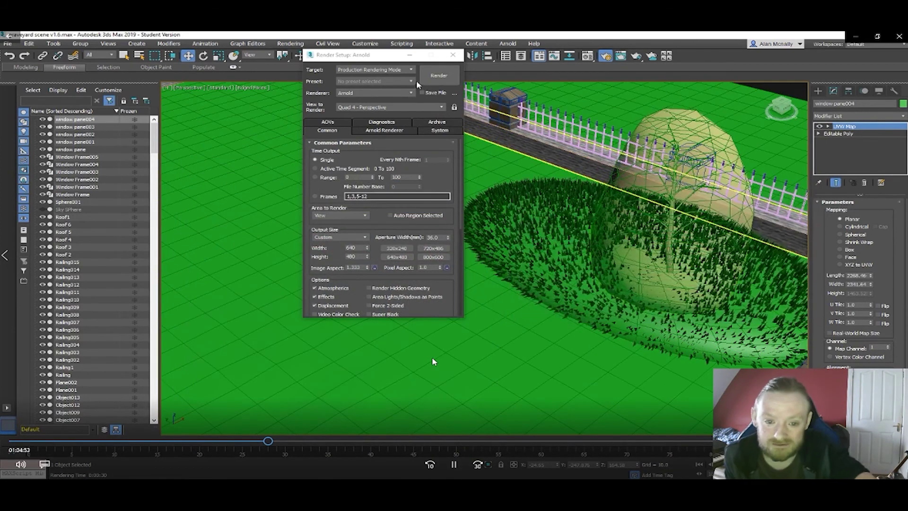
click(453, 55)
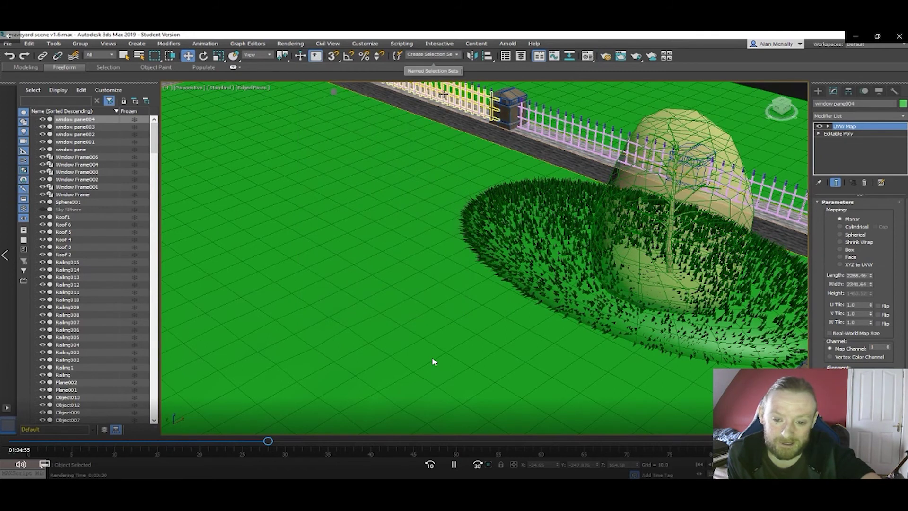
- Reload the Roof Tiles material's diffuse map with grey_roof_tiles_diff_2k from the Textures folder
key(m)
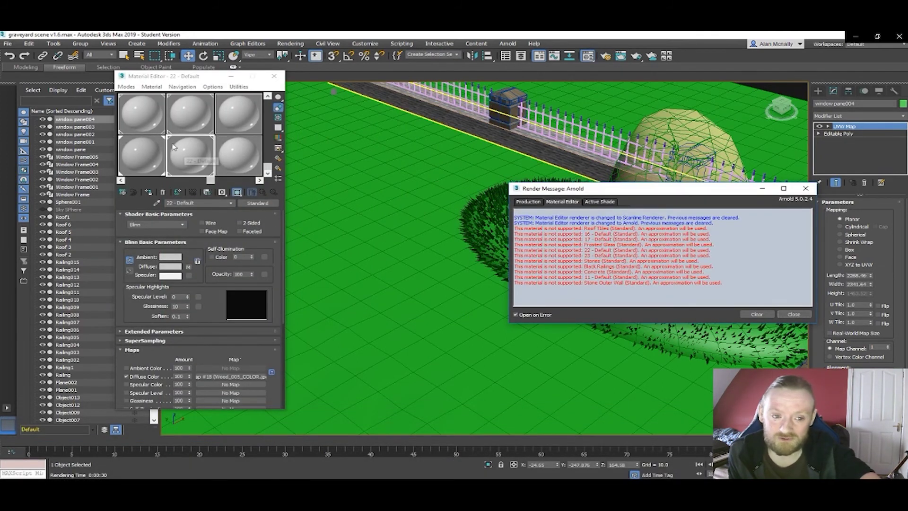
click(152, 123)
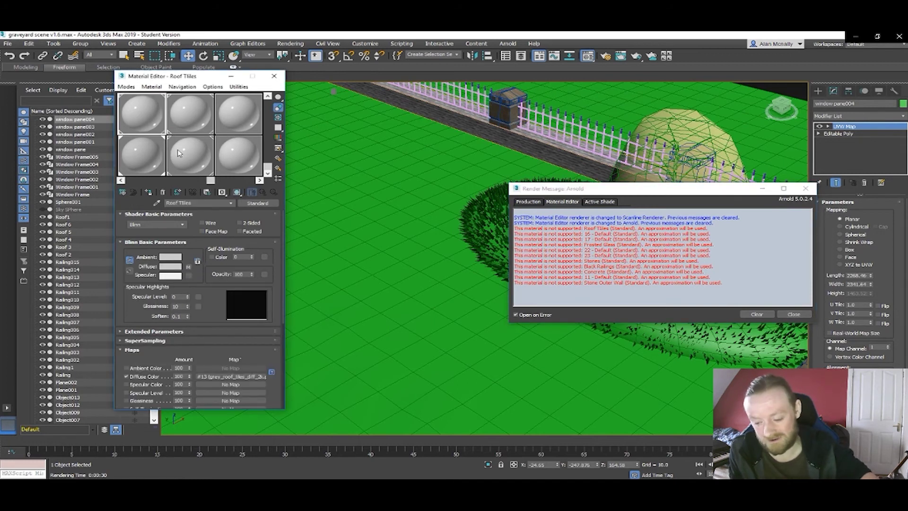
click(233, 377)
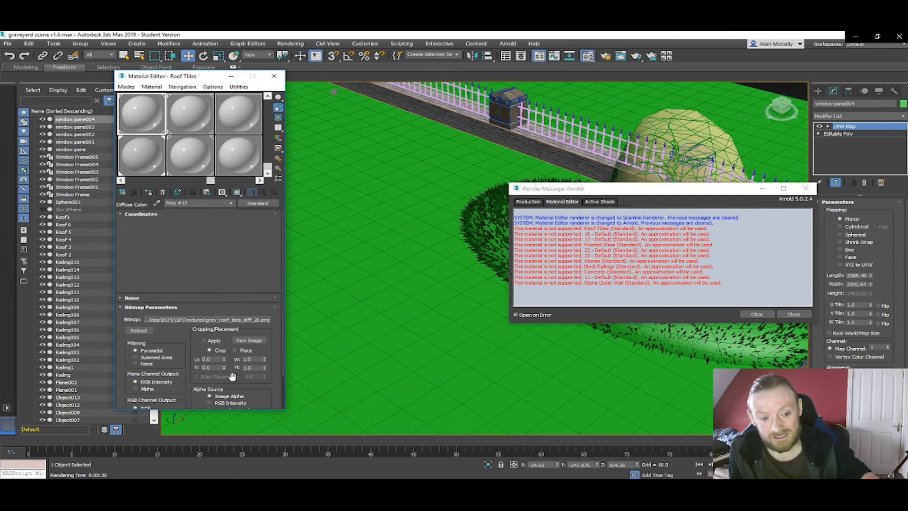
click(228, 321)
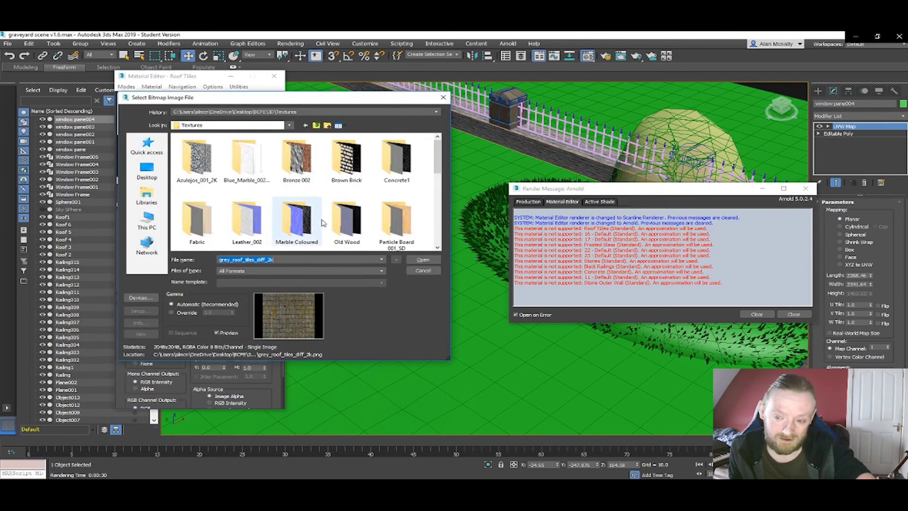
scroll(378, 212, down, 1)
scroll(391, 210, down, 2)
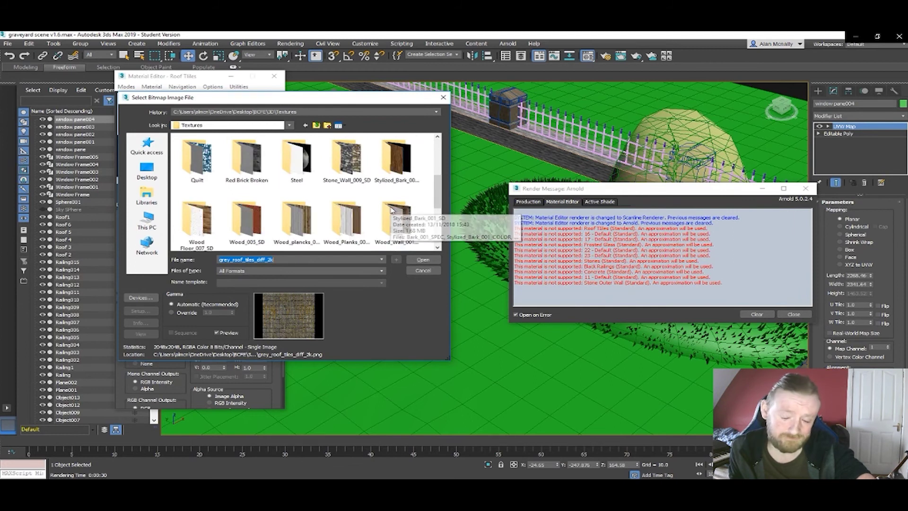
scroll(391, 211, up, 2)
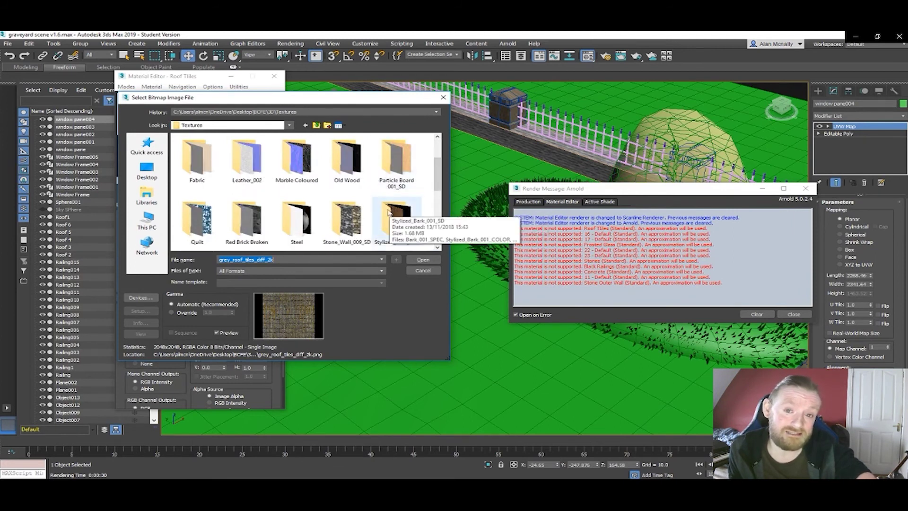
scroll(351, 208, up, 1)
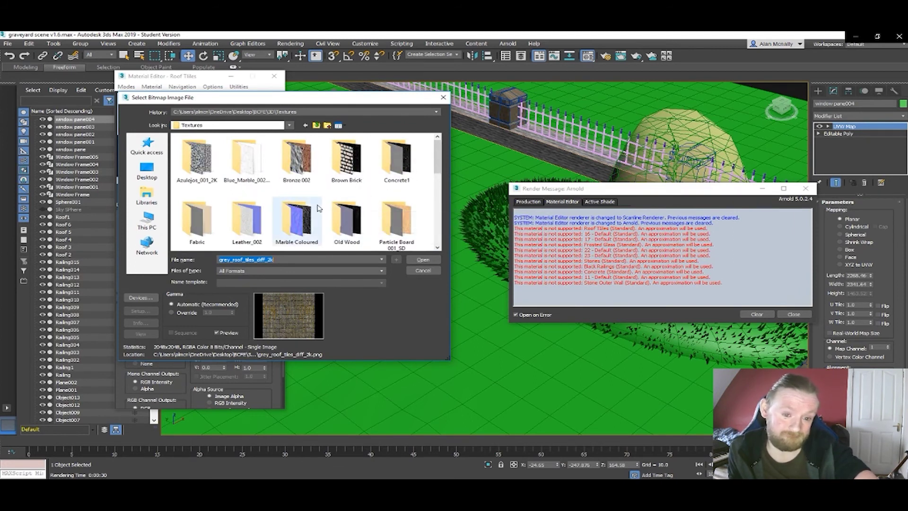
scroll(379, 214, down, 5)
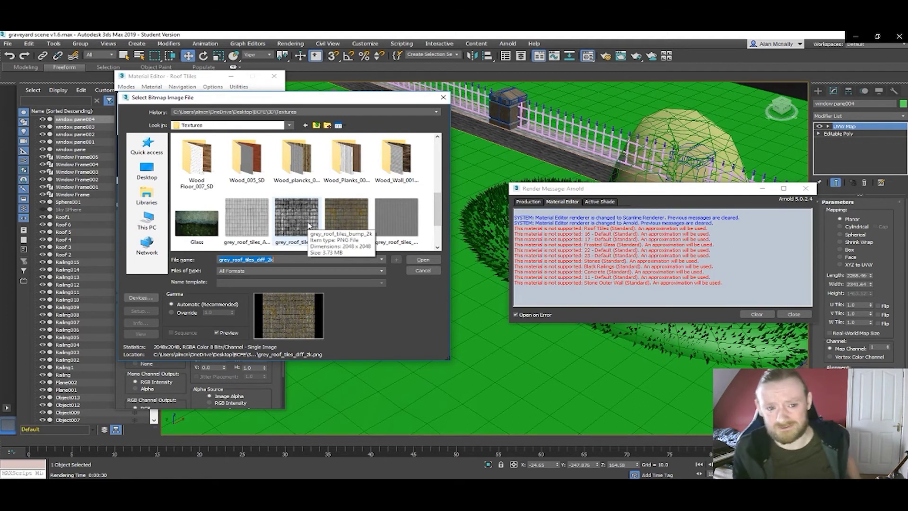
double_click(353, 220)
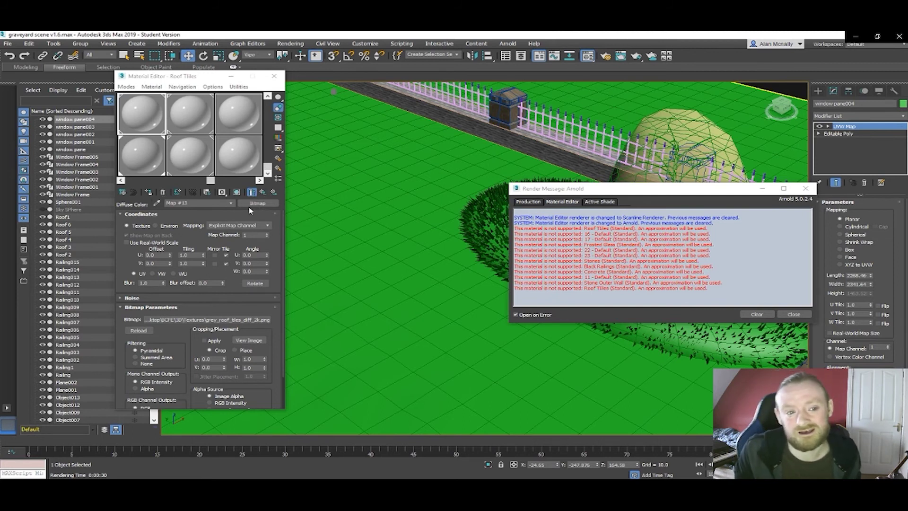
- Reload the Roof Tiles material's bump map with the grey_roof_tiles_bump_2k image
click(262, 192)
scroll(240, 322, down, 5)
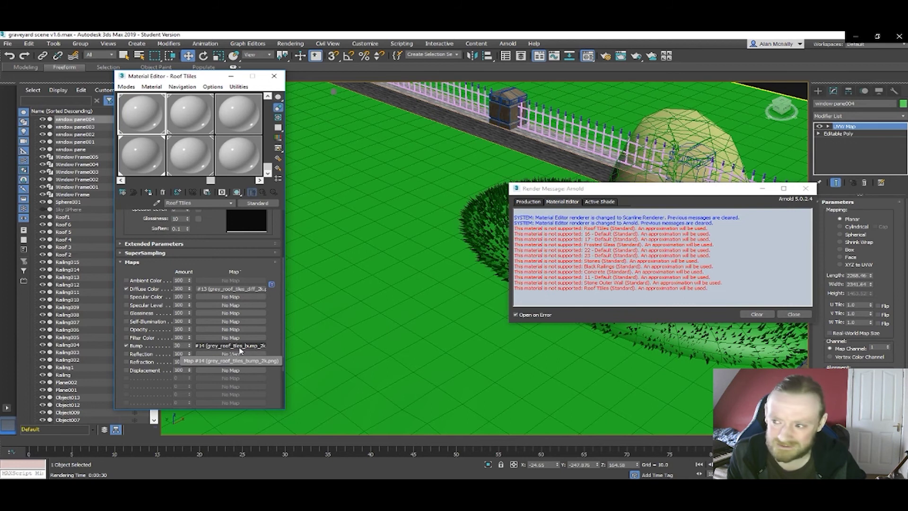
click(240, 345)
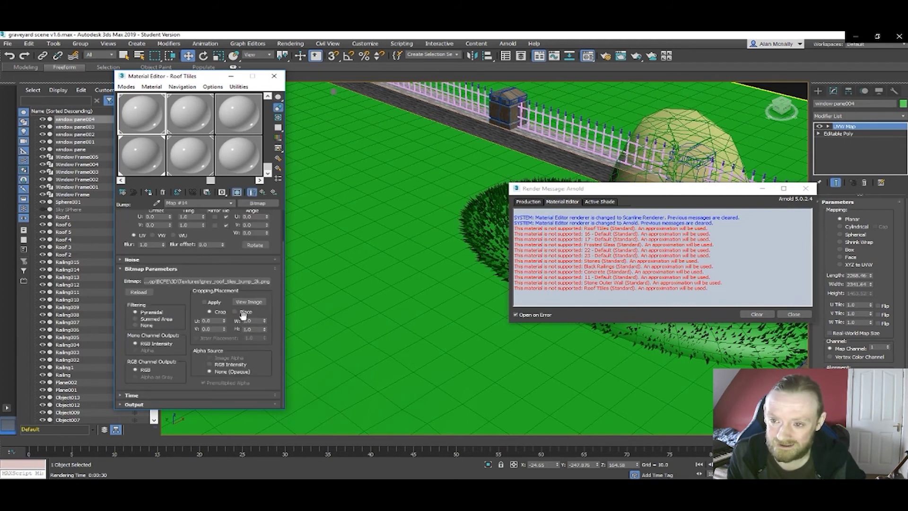
scroll(243, 324, up, 2)
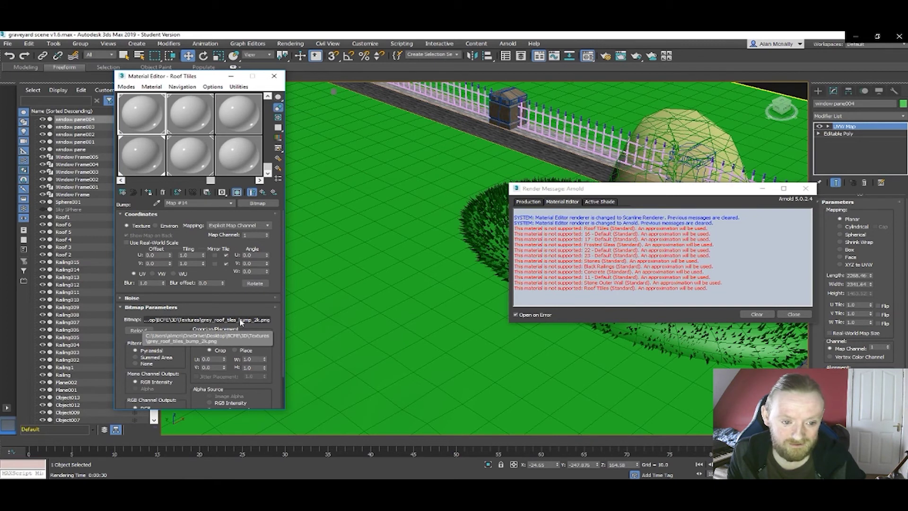
click(241, 321)
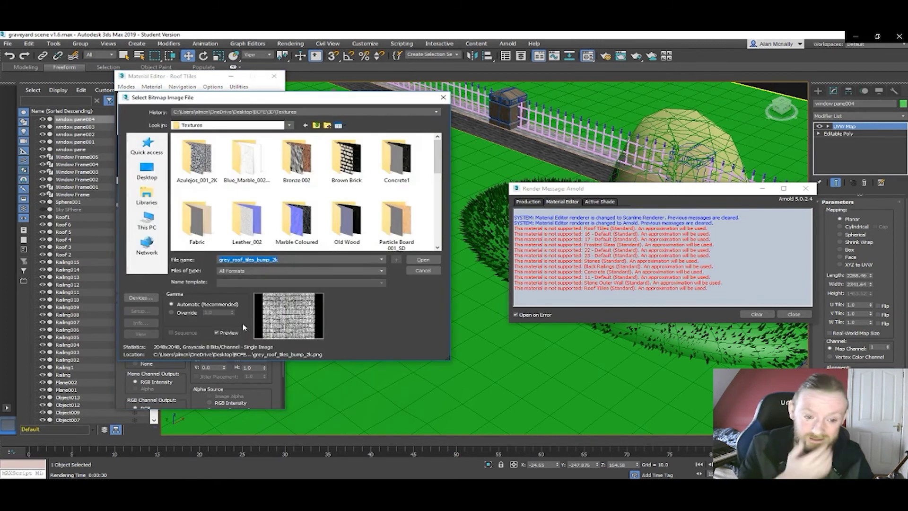
scroll(355, 231, down, 5)
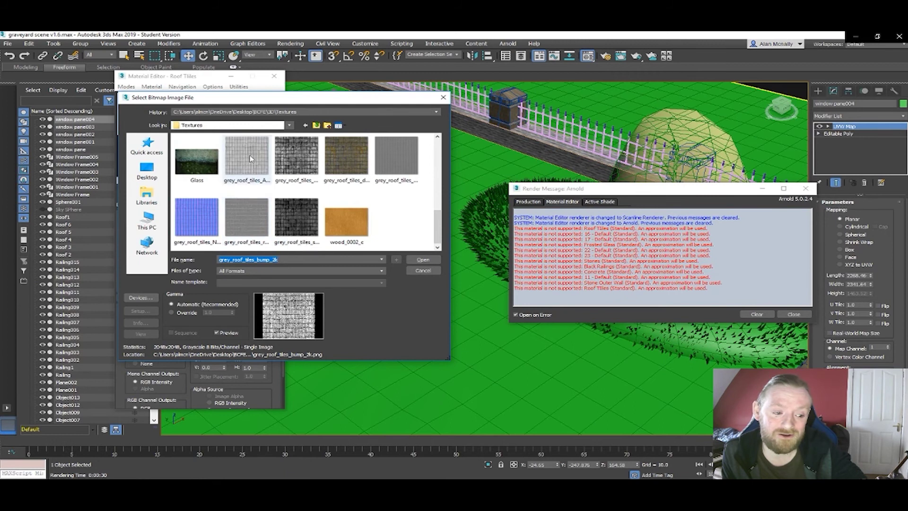
double_click(303, 163)
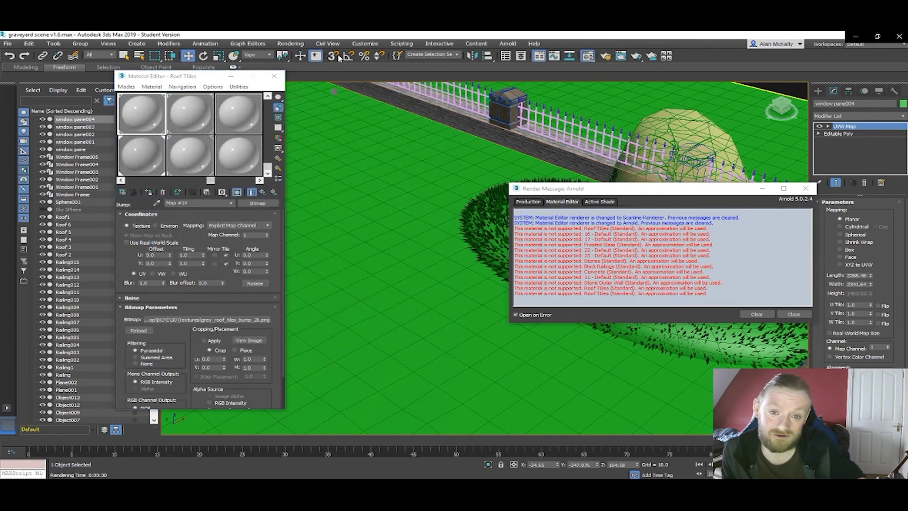
- Assign the Roof Tiles material to the gable roof beside the church tower and close the material editor
alt+middle_drag(327, 208, 279, 195)
scroll(357, 260, down, 4)
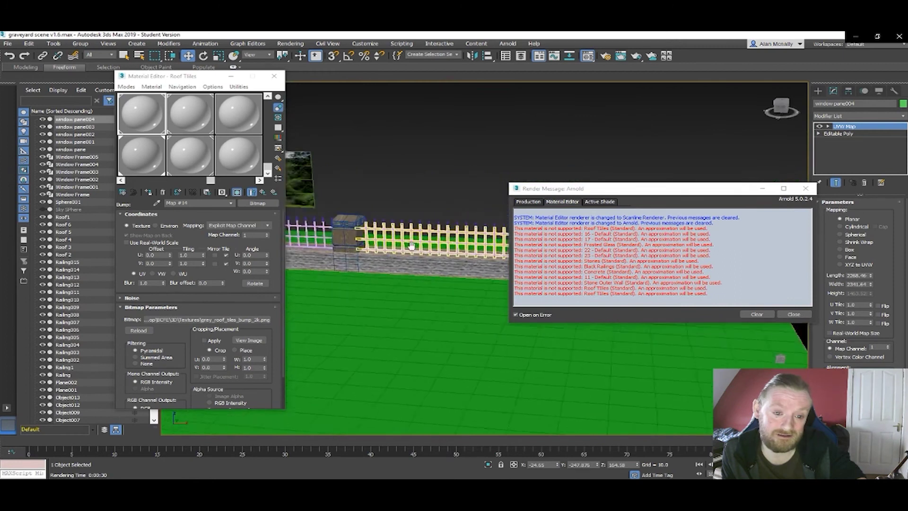
middle_drag(357, 260, 435, 266)
click(371, 268)
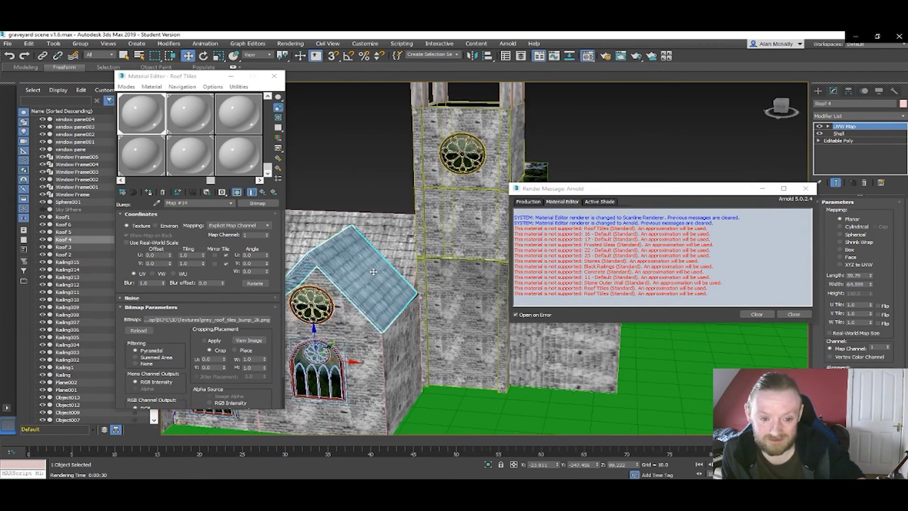
click(149, 193)
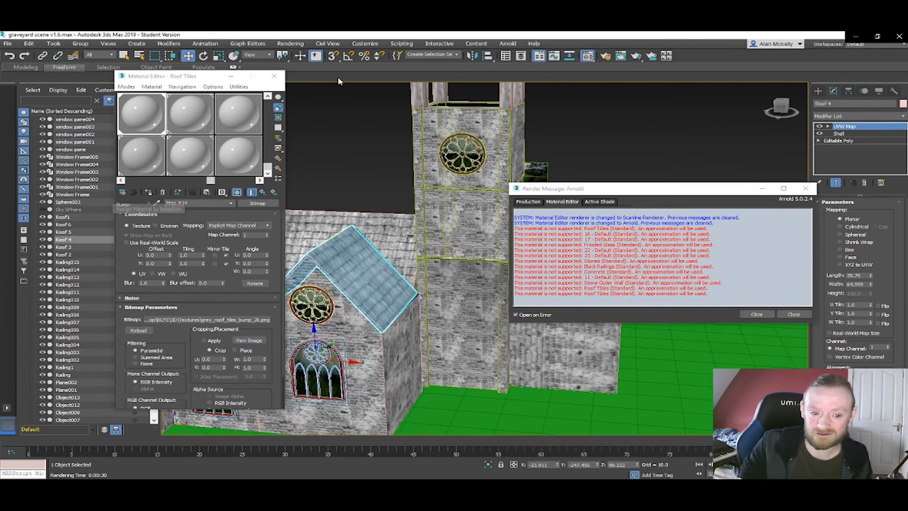
click(273, 77)
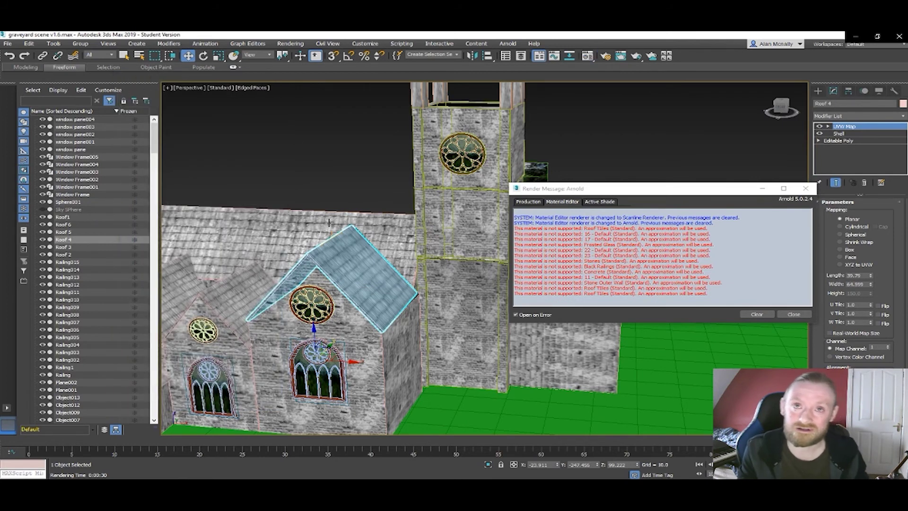
- Switch to the Slate Material Editor, look through the Arnold material categories, and close the editor and the render messages
alt+middle_drag(334, 256, 439, 225)
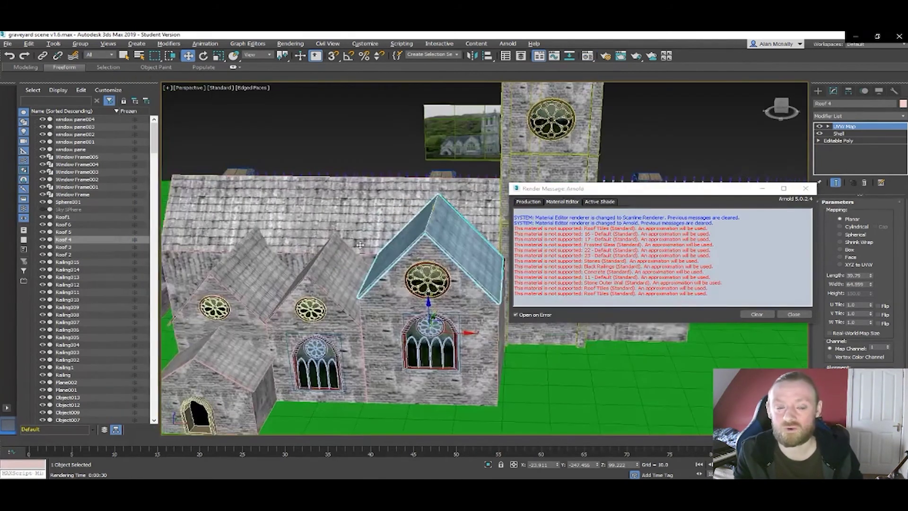
key(m)
click(126, 86)
click(142, 108)
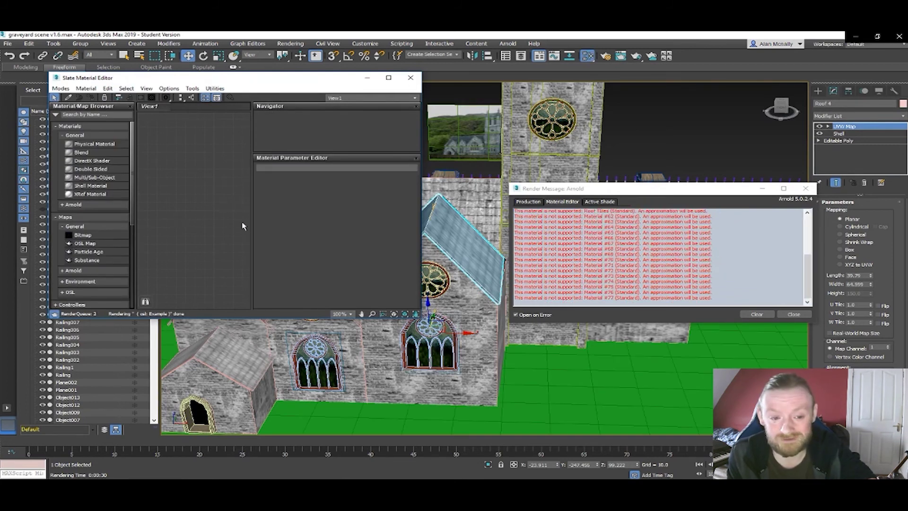
right_click(192, 177)
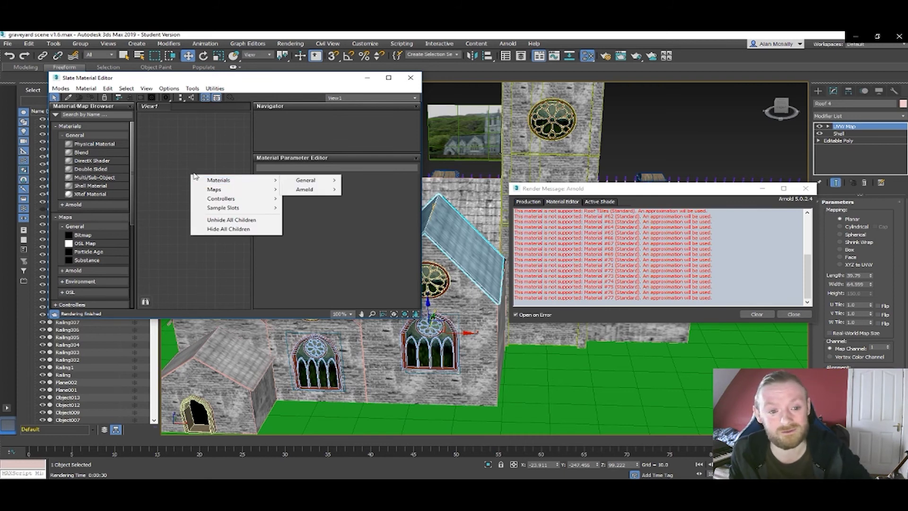
mouse_move(249, 180)
mouse_move(310, 191)
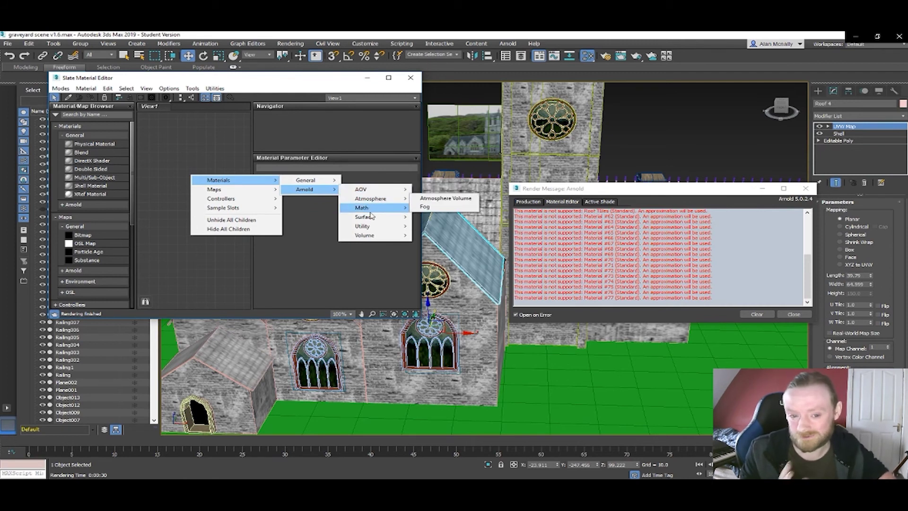
mouse_move(372, 219)
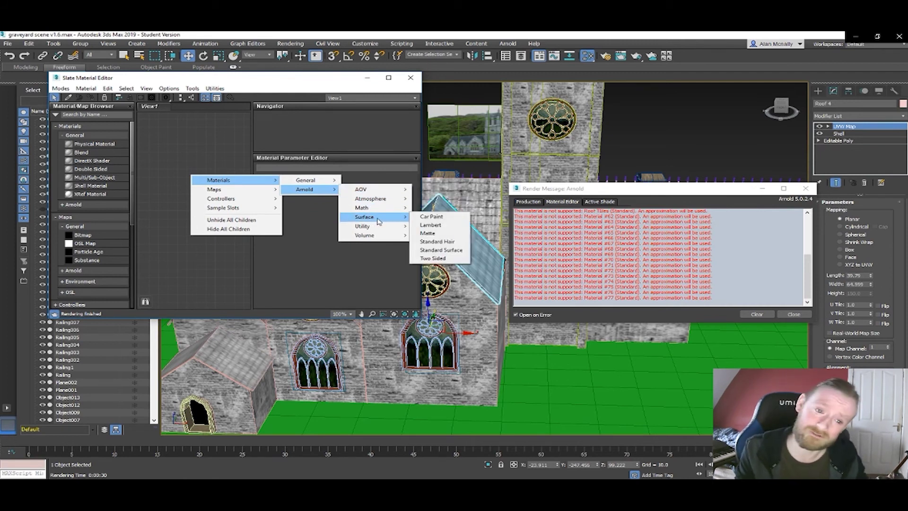
mouse_move(376, 199)
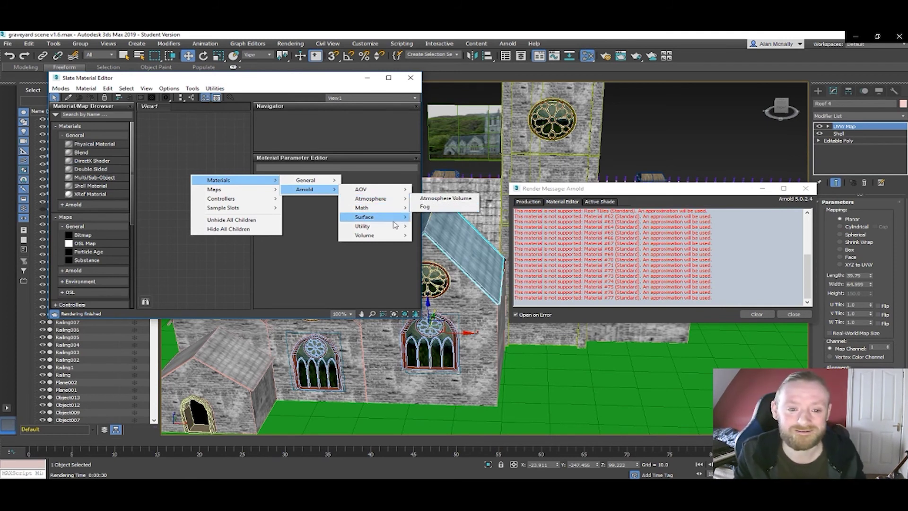
click(370, 252)
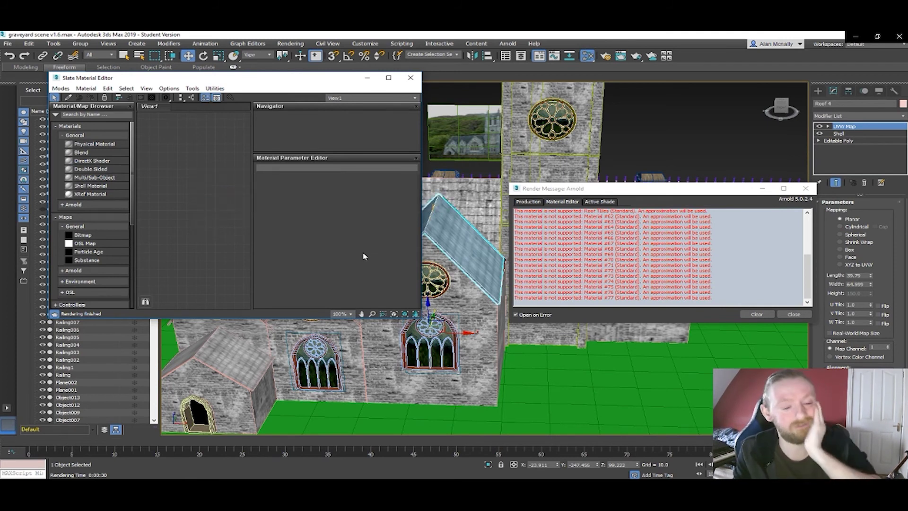
click(410, 78)
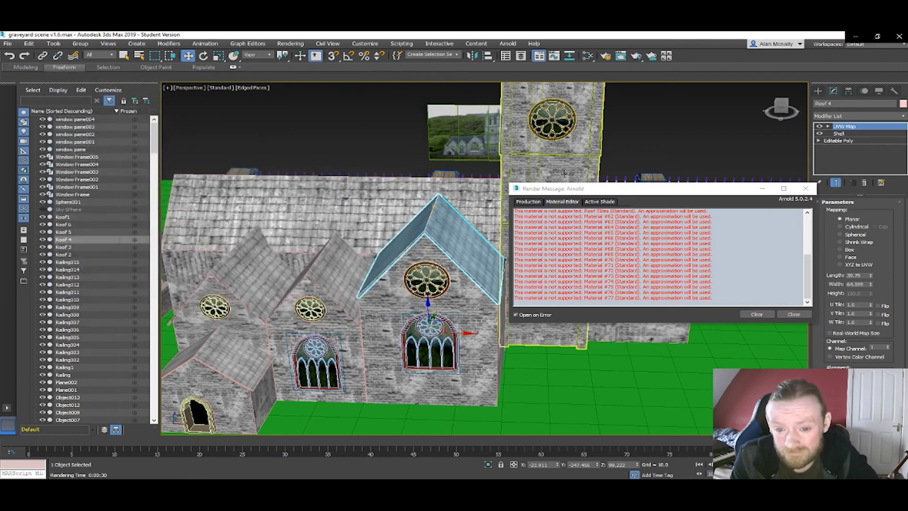
click(806, 189)
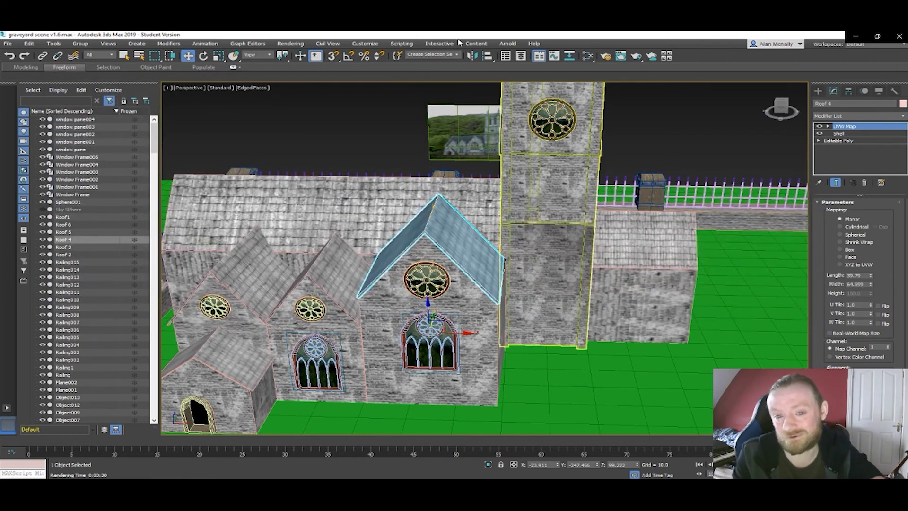
- Change the production renderer from Arnold to Scanline Renderer and render the whole church front in the perspective view
scroll(501, 170, down, 3)
middle_drag(502, 168, 504, 147)
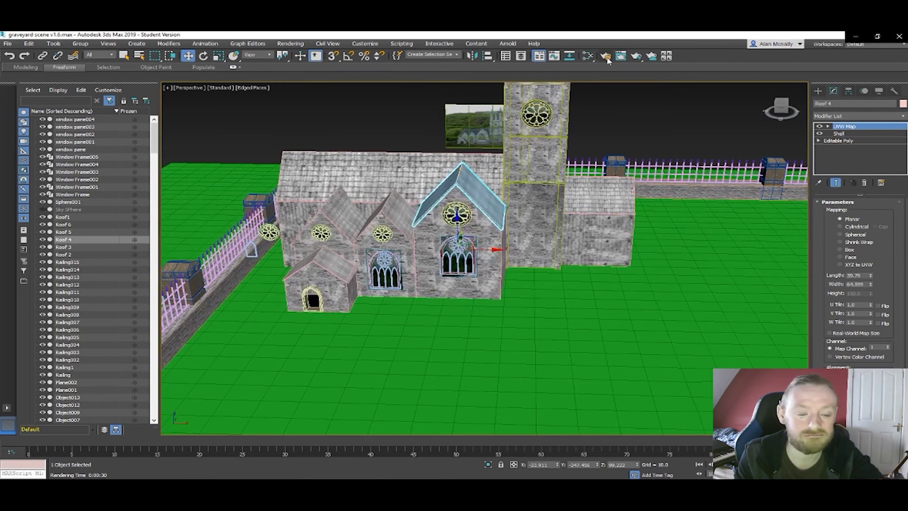
click(507, 44)
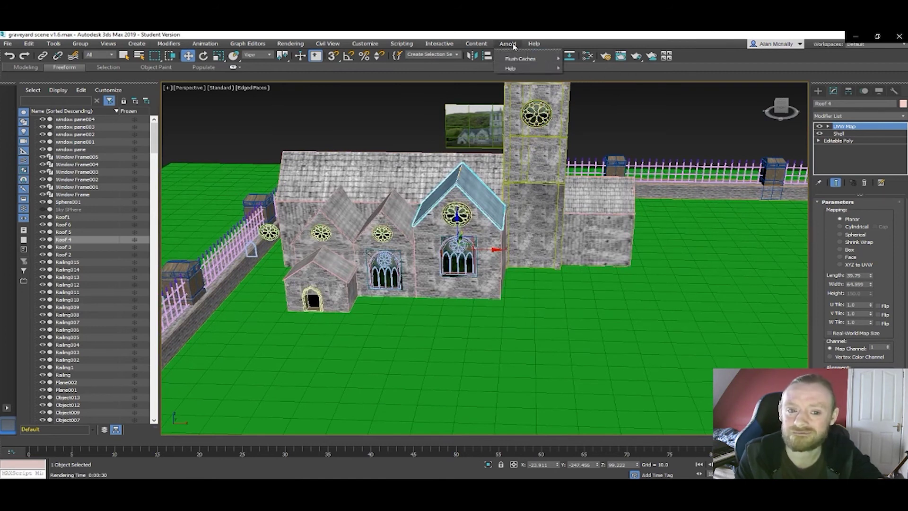
click(513, 45)
click(606, 57)
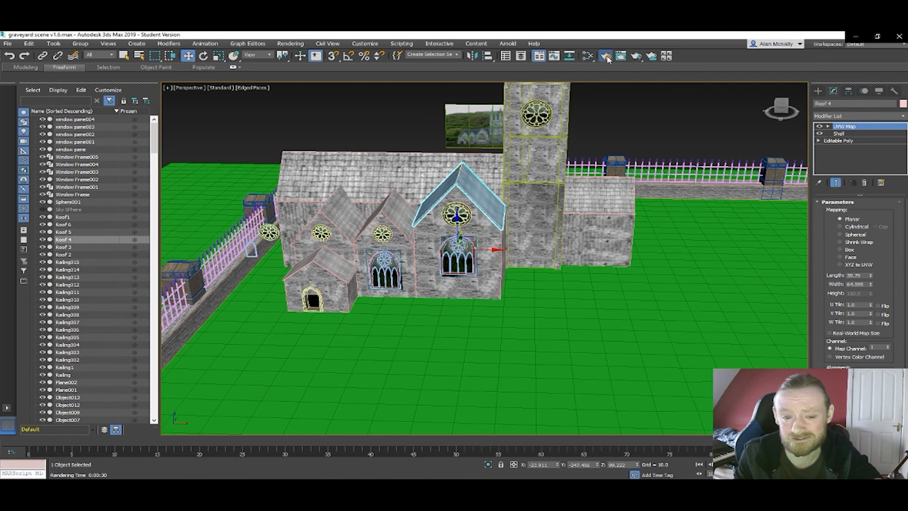
click(402, 93)
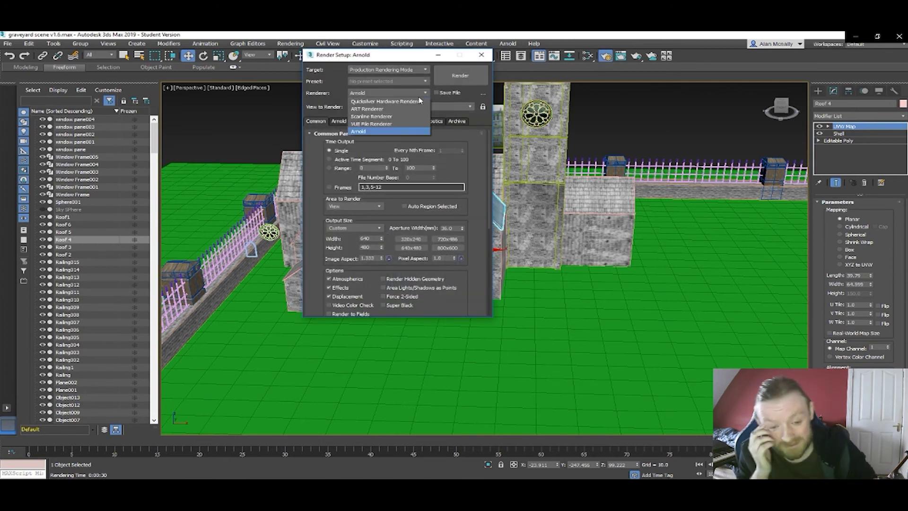
click(397, 117)
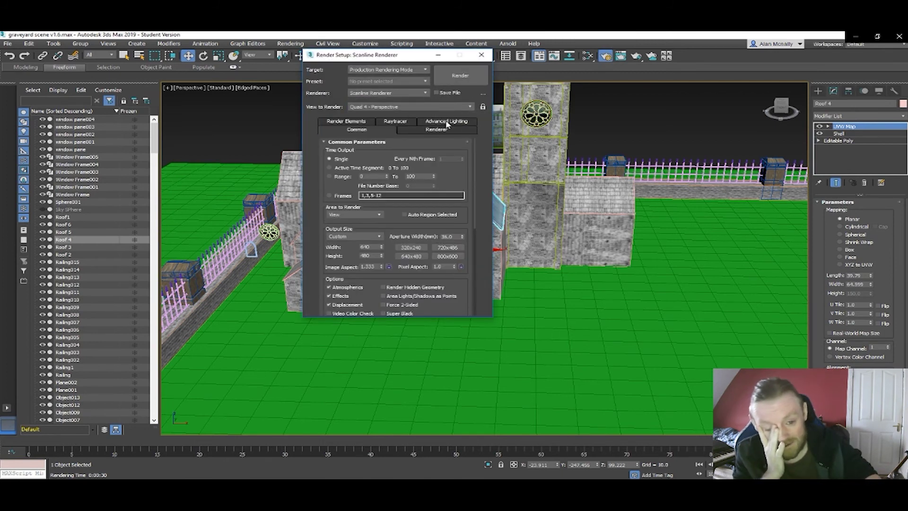
click(482, 56)
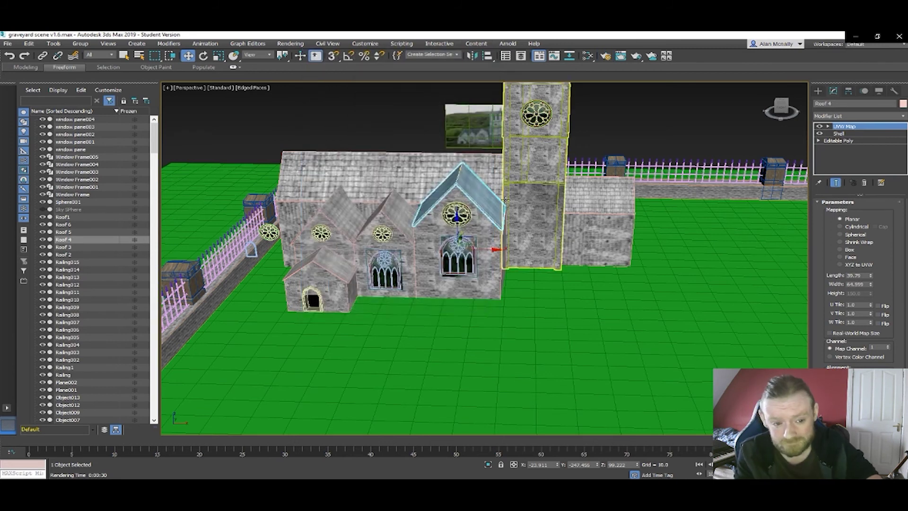
key(shift+q)
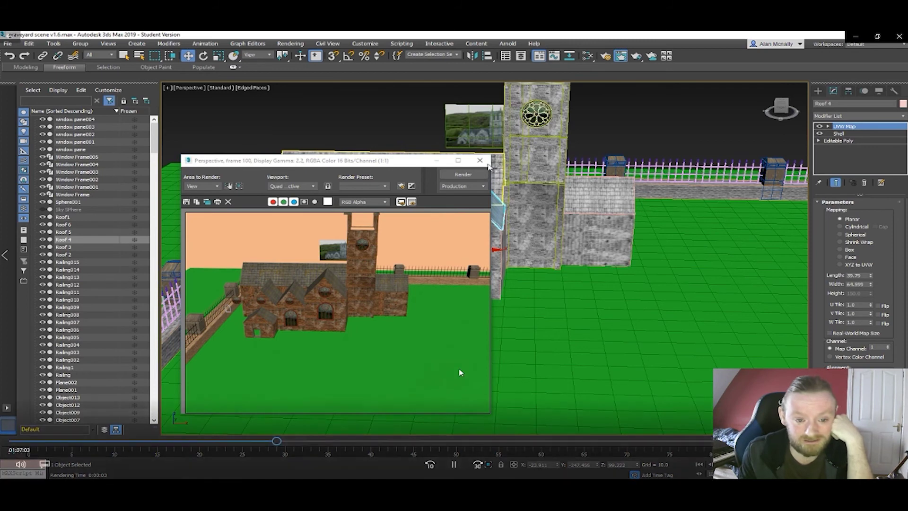
- Render the whole graveyard from in front of the entrance gates in the perspective view and close the finished render
click(480, 160)
mouse_move(489, 203)
alt+middle_down()
mouse_move(538, 229)
mouse_move(562, 221)
mouse_move(455, 188)
mouse_move(482, 204)
alt+middle_up()
scroll(482, 203, down, 6)
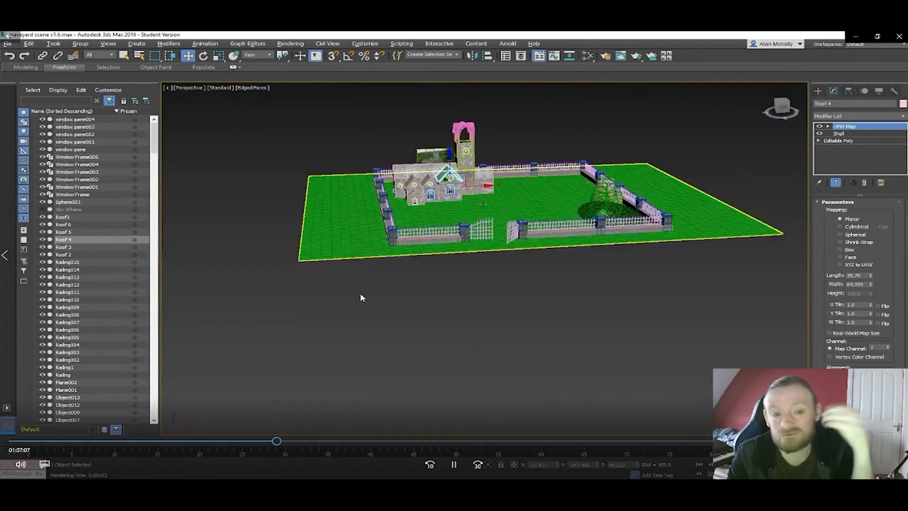
alt+middle_drag(486, 237, 475, 279)
scroll(479, 222, up, 6)
key(shift+q)
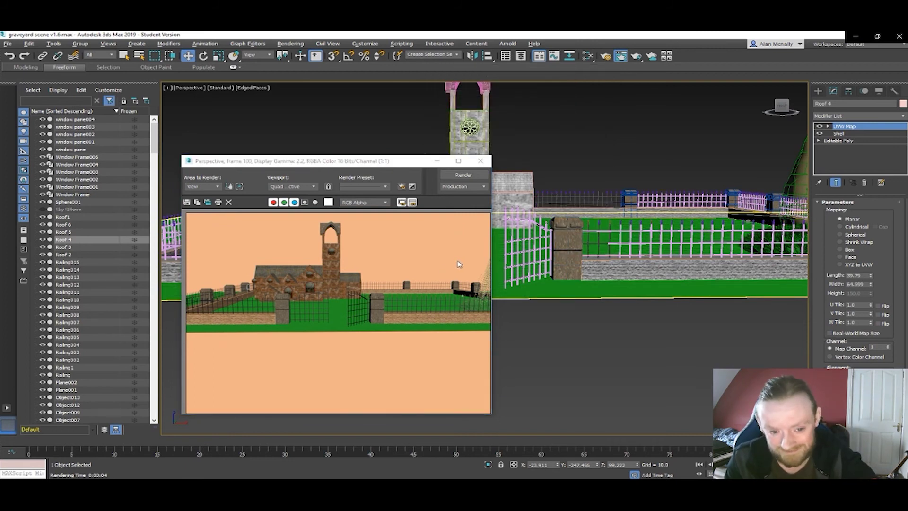
click(480, 161)
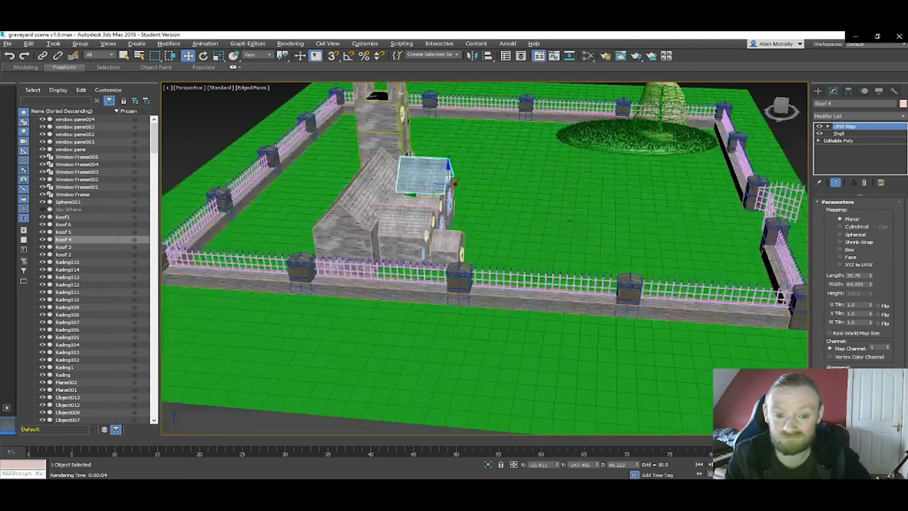
- Frame the whole walled graveyard from above, save the scene, and minimize the program to the desktop
alt+middle_drag(580, 215, 517, 226)
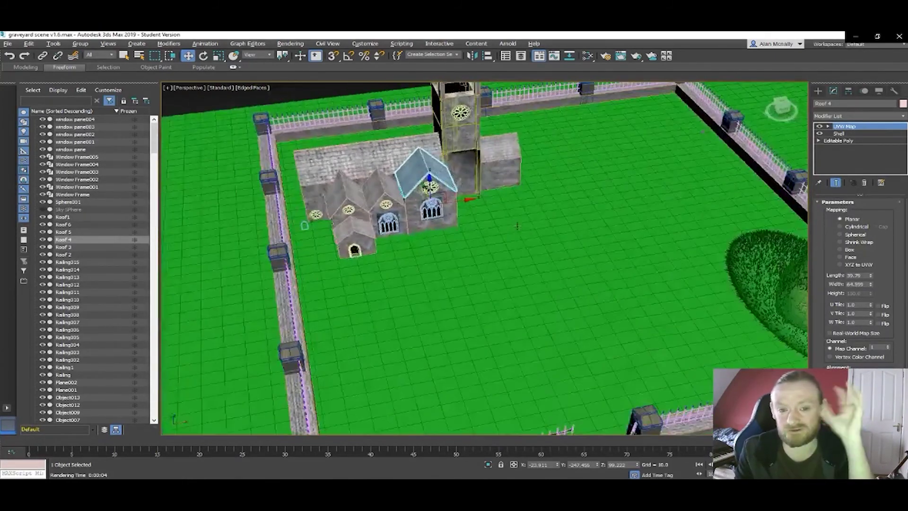
scroll(516, 226, down, 3)
key(ctrl+s)
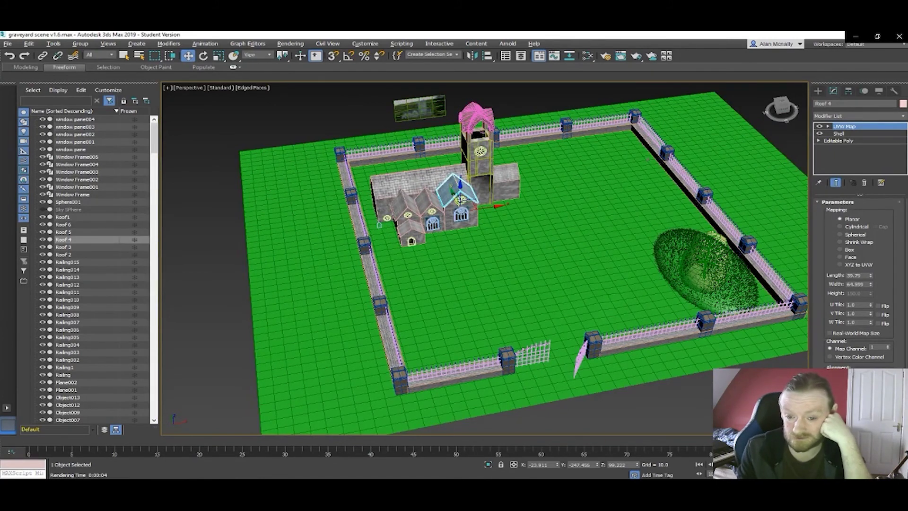
click(854, 36)
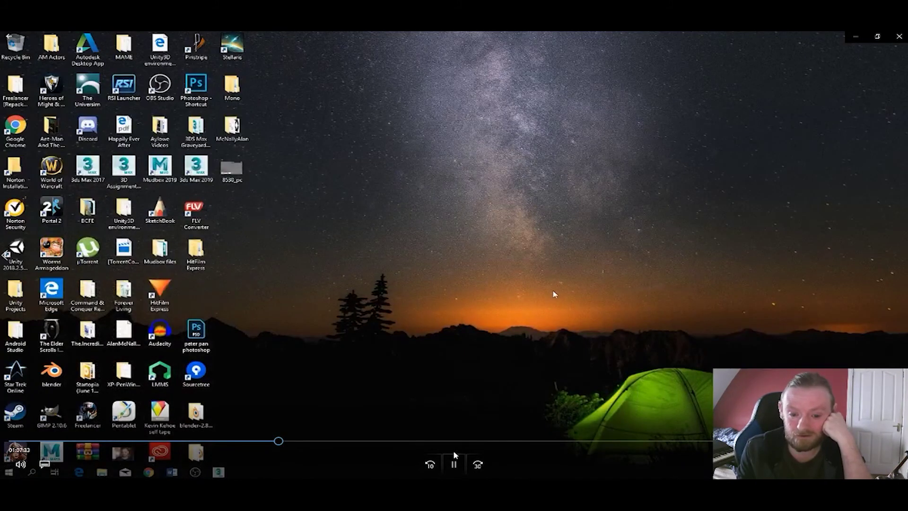
- Pause the Graveyard3 recording in the video player and skip ahead to about 03:21:50
click(454, 464)
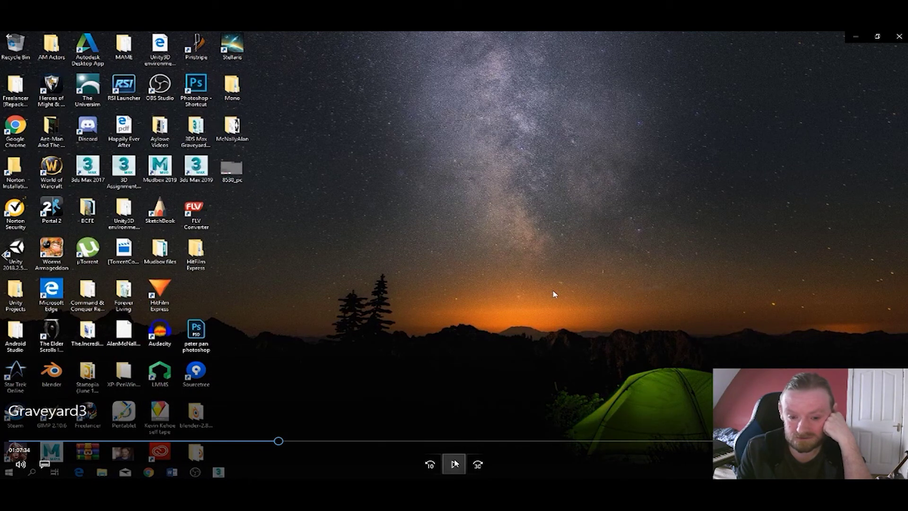
drag(280, 442, 777, 474)
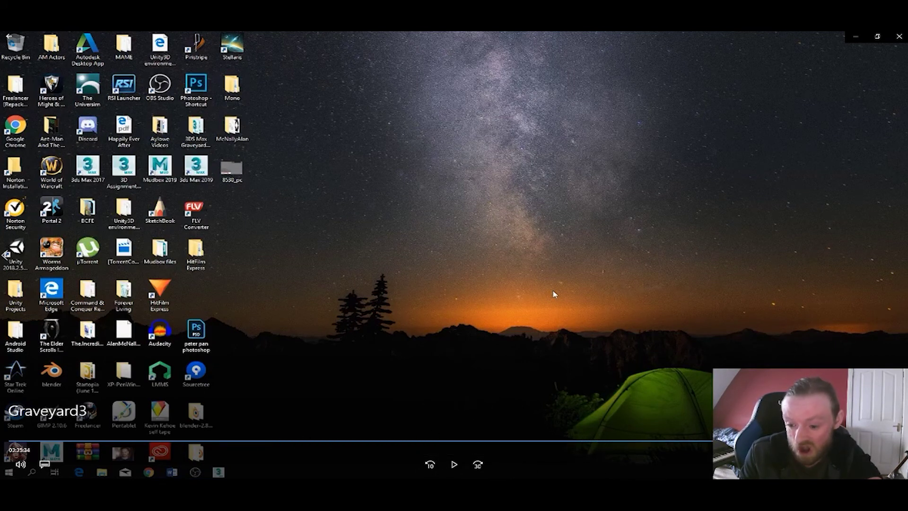
drag(897, 473, 891, 472)
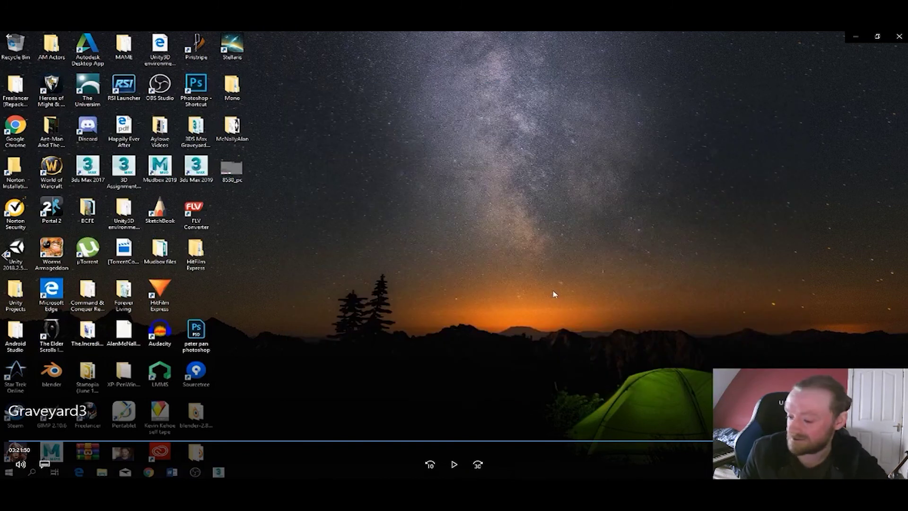